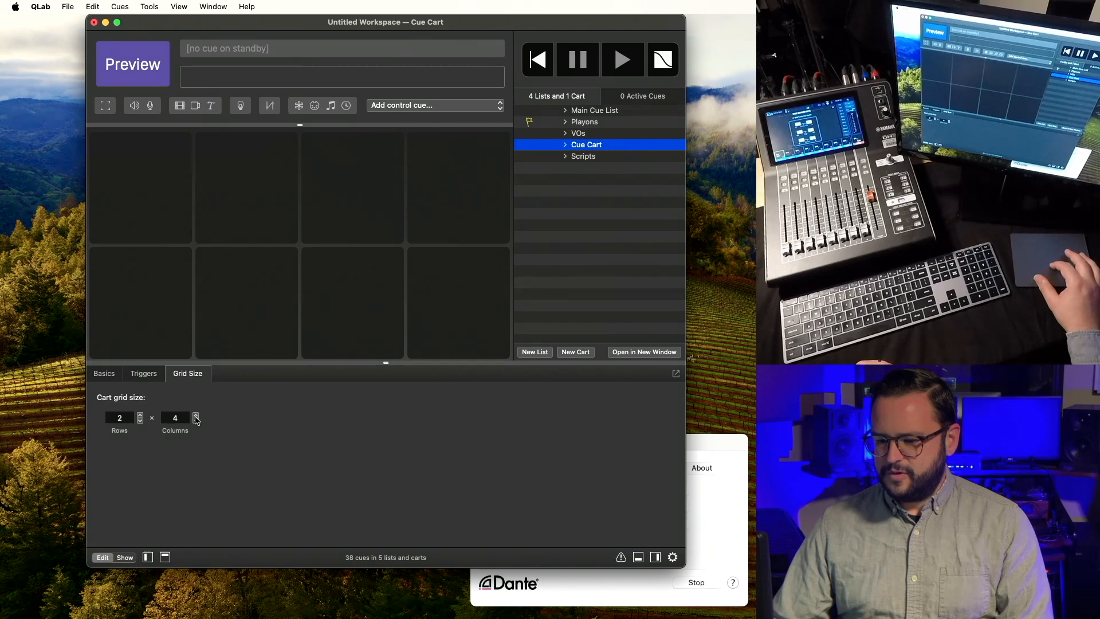
Resize the Cue Cart grid to 3 rows by 3 columns.
{"action": "left_click", "coordinate": [196, 421]}
{"action": "left_click", "coordinate": [196, 421]}
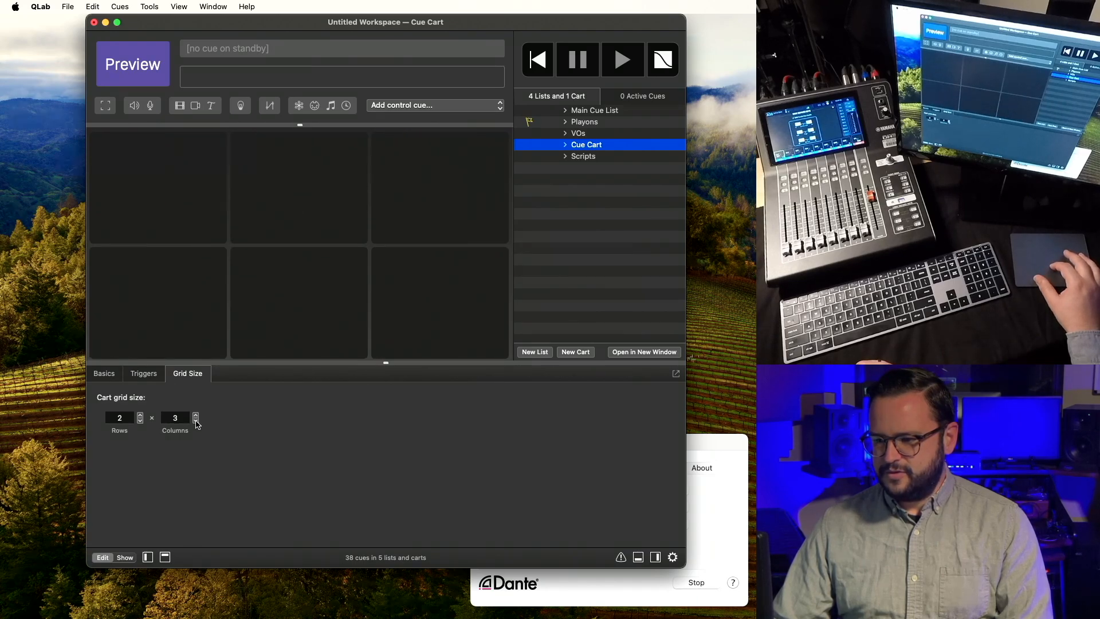
{"action": "left_click", "coordinate": [140, 415]}
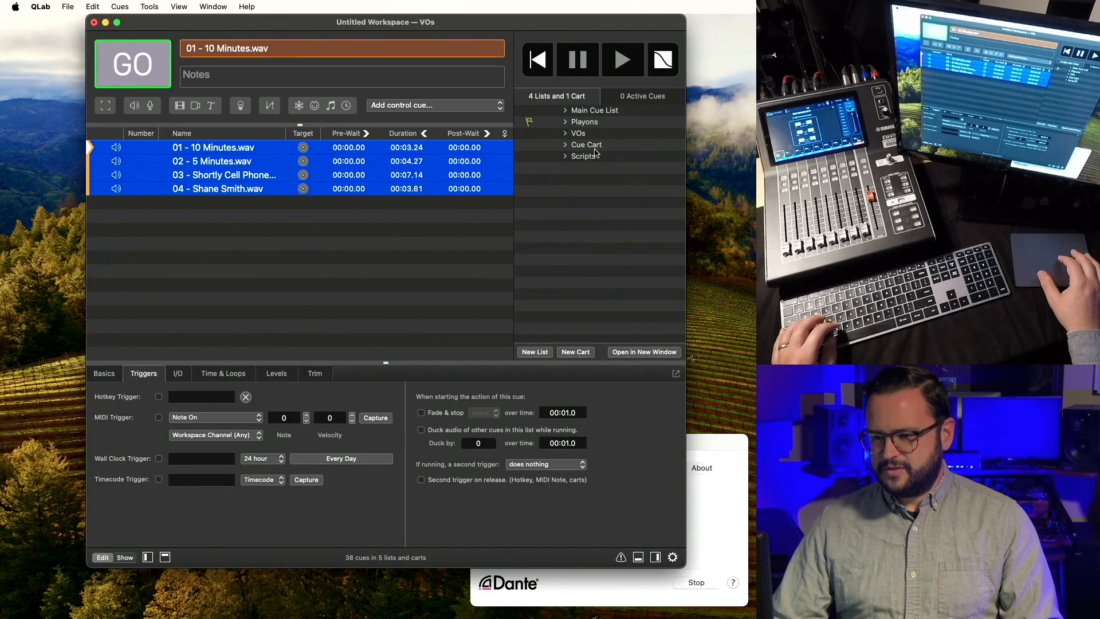
Paste the four copied VO cues into the cart's first cell, then select 01 - 10 Minutes.wav.
{"action": "key", "text": "super+c"}
{"action": "left_click", "coordinate": [595, 149]}
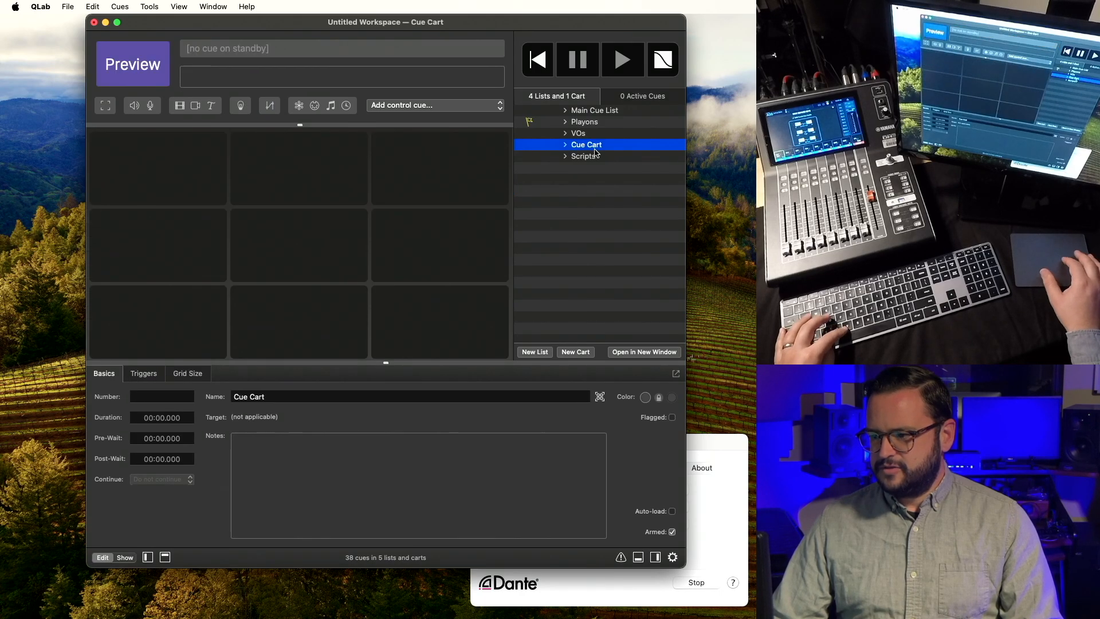
{"action": "left_click", "coordinate": [195, 165]}
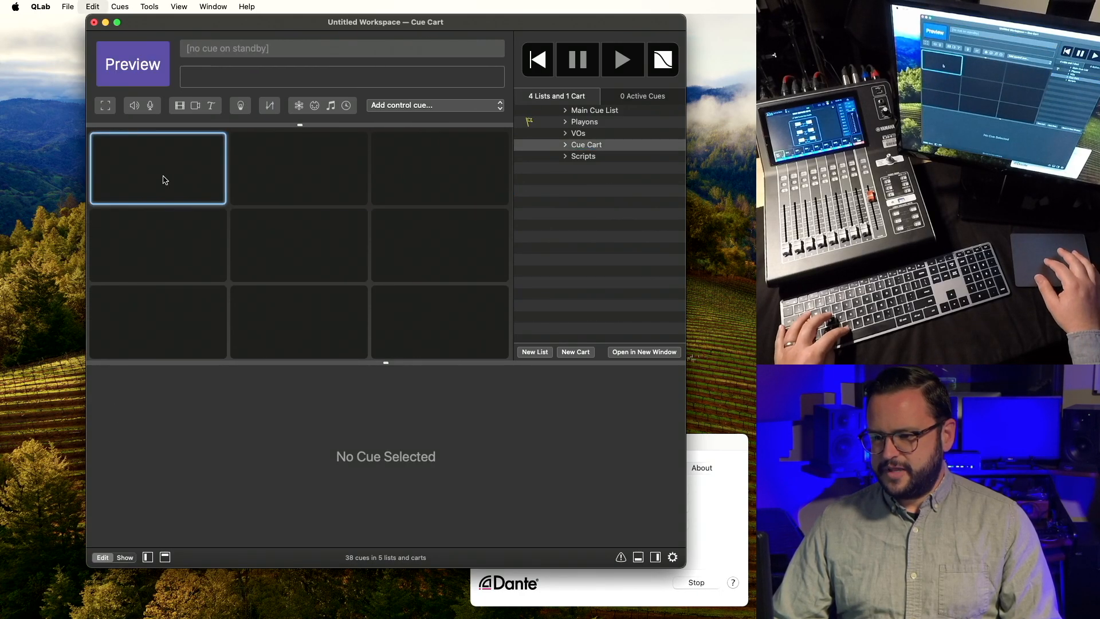
{"action": "key", "text": "super+v"}
{"action": "left_click", "coordinate": [278, 243]}
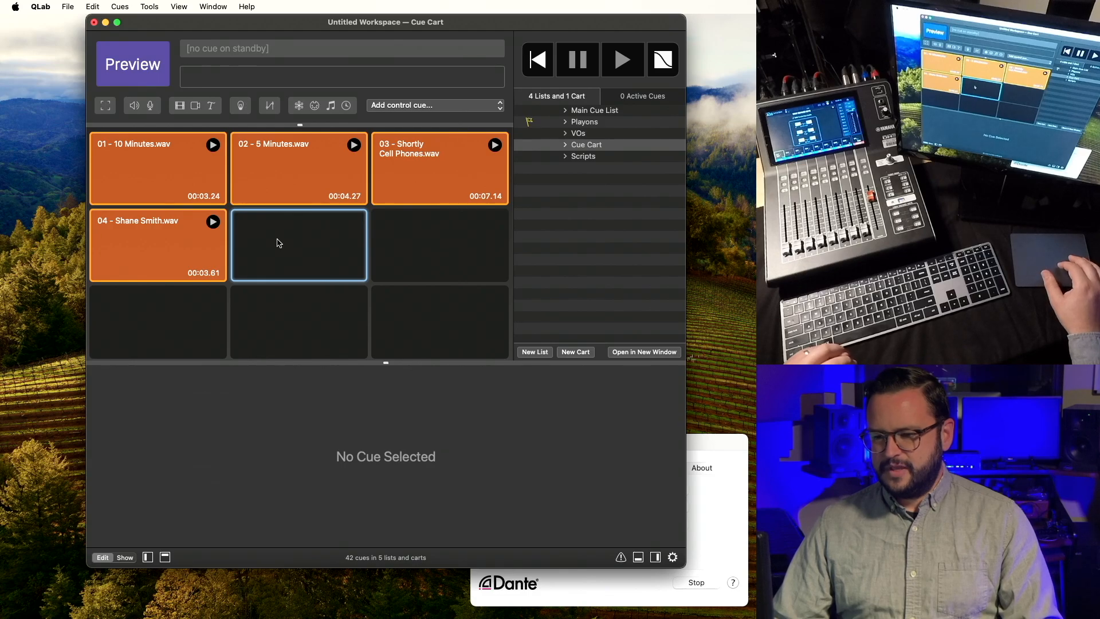
{"action": "left_click", "coordinate": [205, 186]}
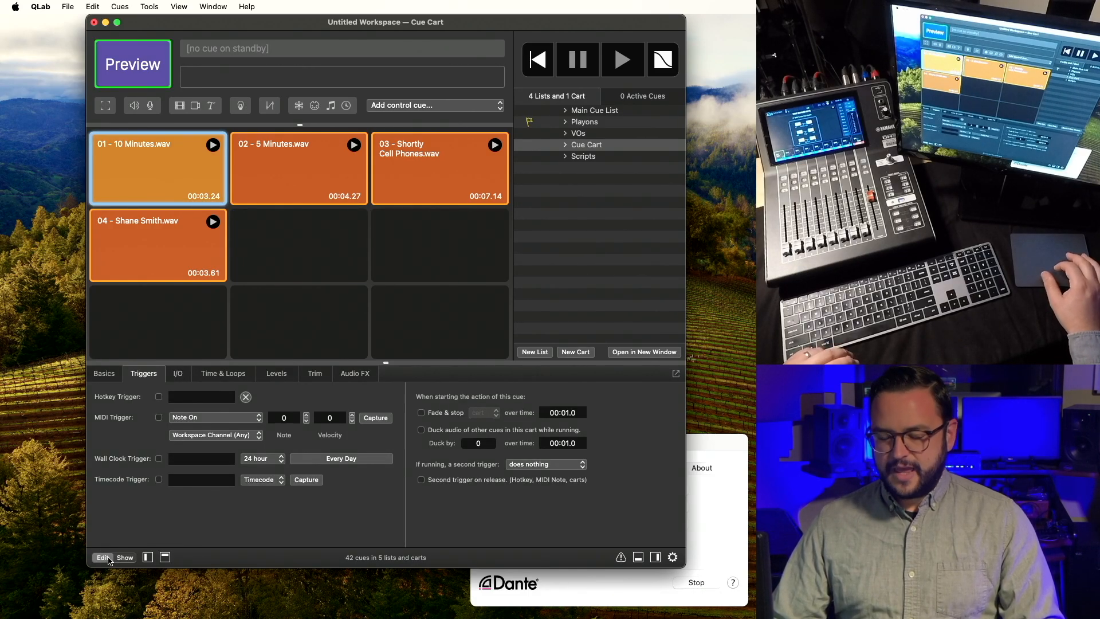
{"action": "left_click", "coordinate": [170, 241]}
{"action": "left_click", "coordinate": [181, 173]}
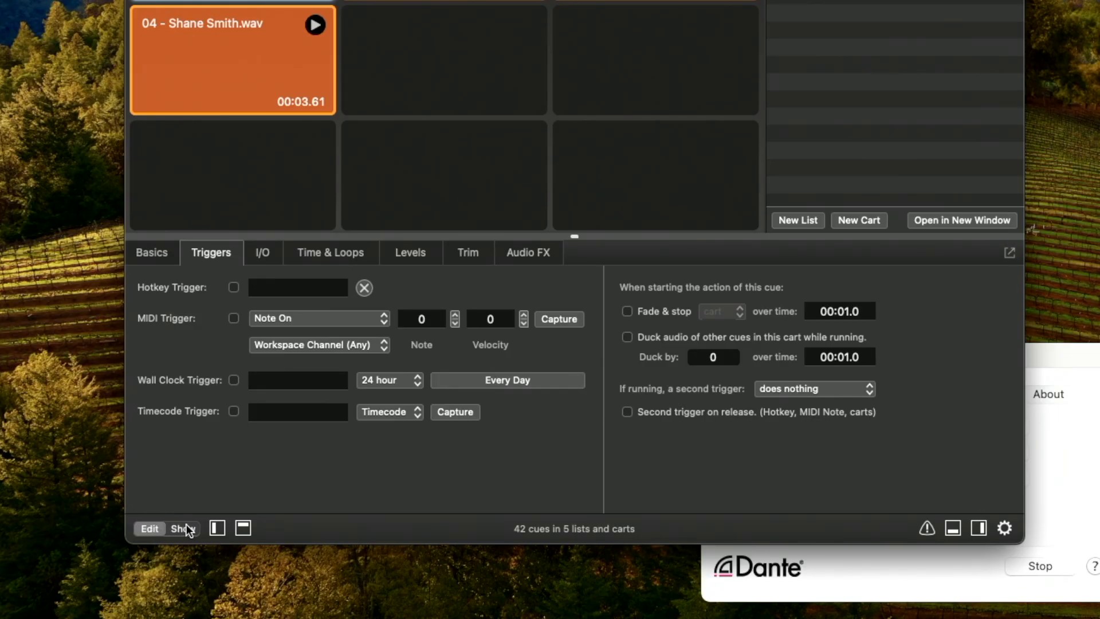
{"action": "left_click", "coordinate": [184, 528]}
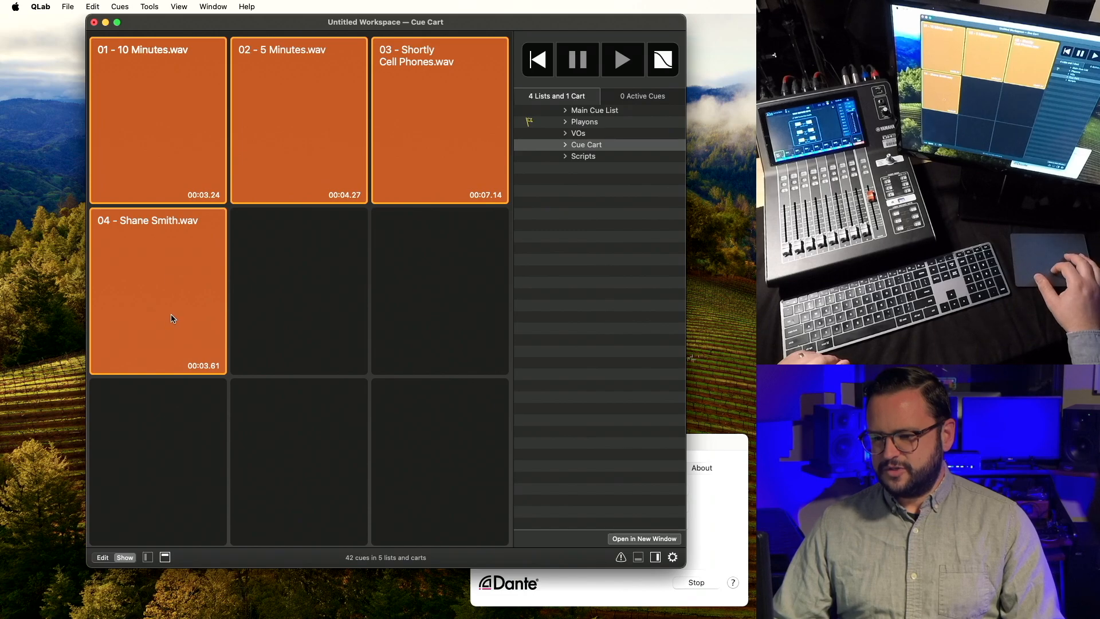
{"action": "left_click", "coordinate": [173, 320]}
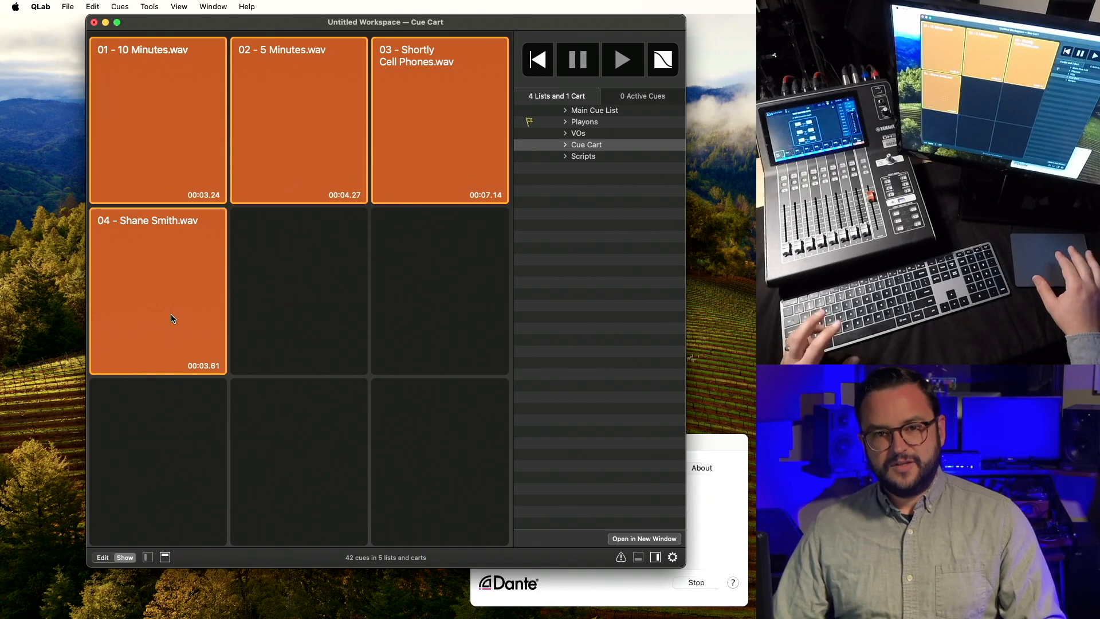
{"action": "left_click", "coordinate": [103, 558]}
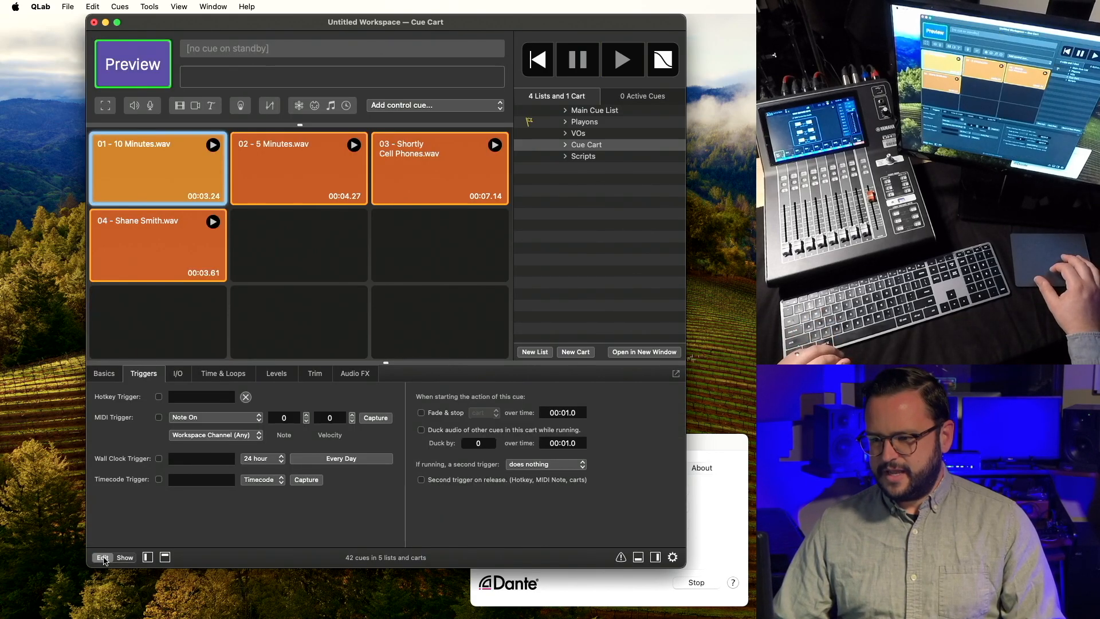
Open the Cue Cart in its own separate window.
{"action": "left_click", "coordinate": [605, 150]}
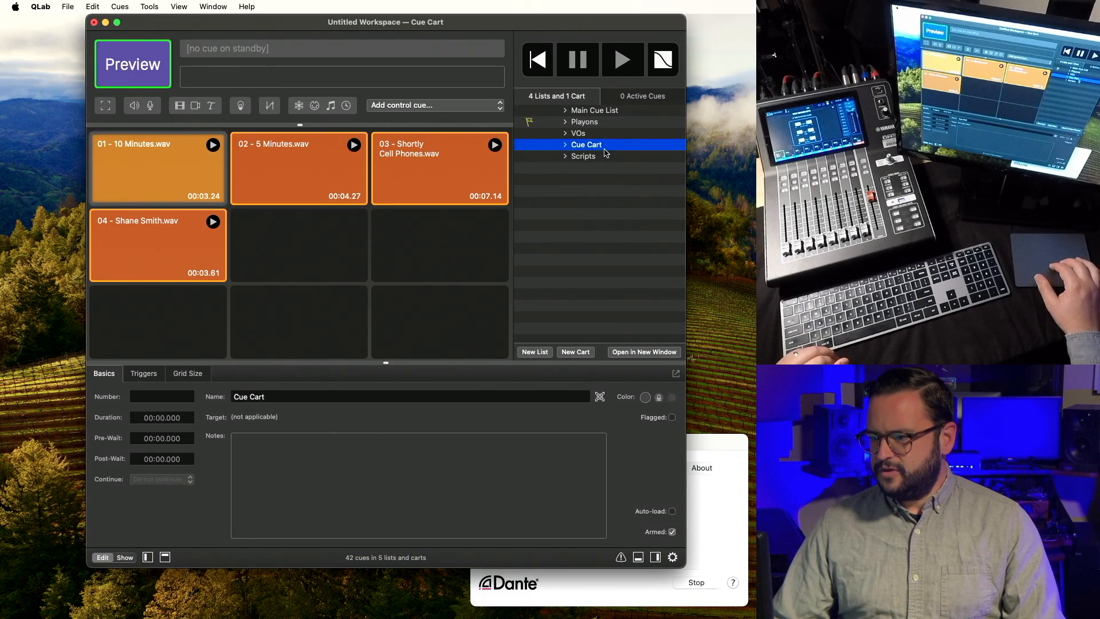
{"action": "right_click", "coordinate": [606, 153]}
{"action": "left_click", "coordinate": [620, 181]}
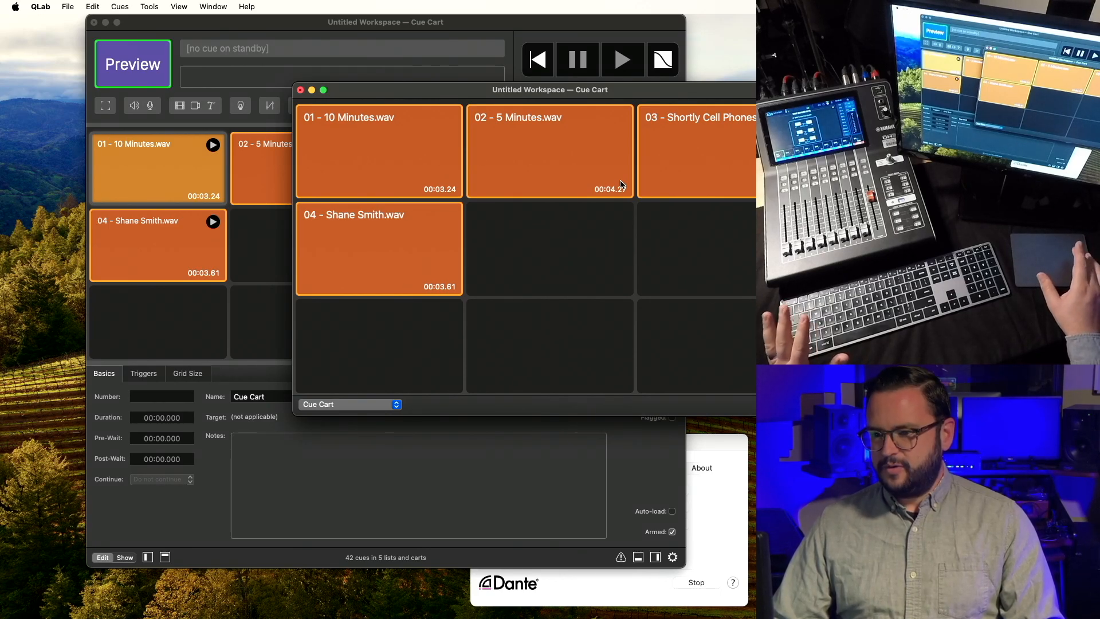
Shrink the cart window, move it to the lower right, and show the Playons list.
{"action": "left_click", "coordinate": [379, 29]}
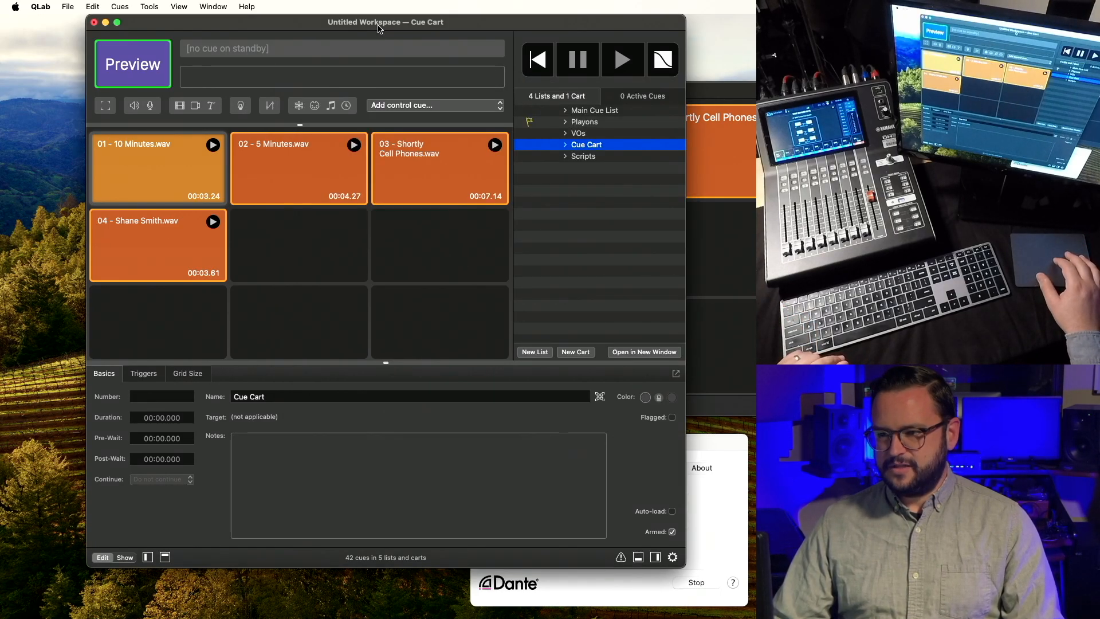
{"action": "left_click", "coordinate": [704, 97]}
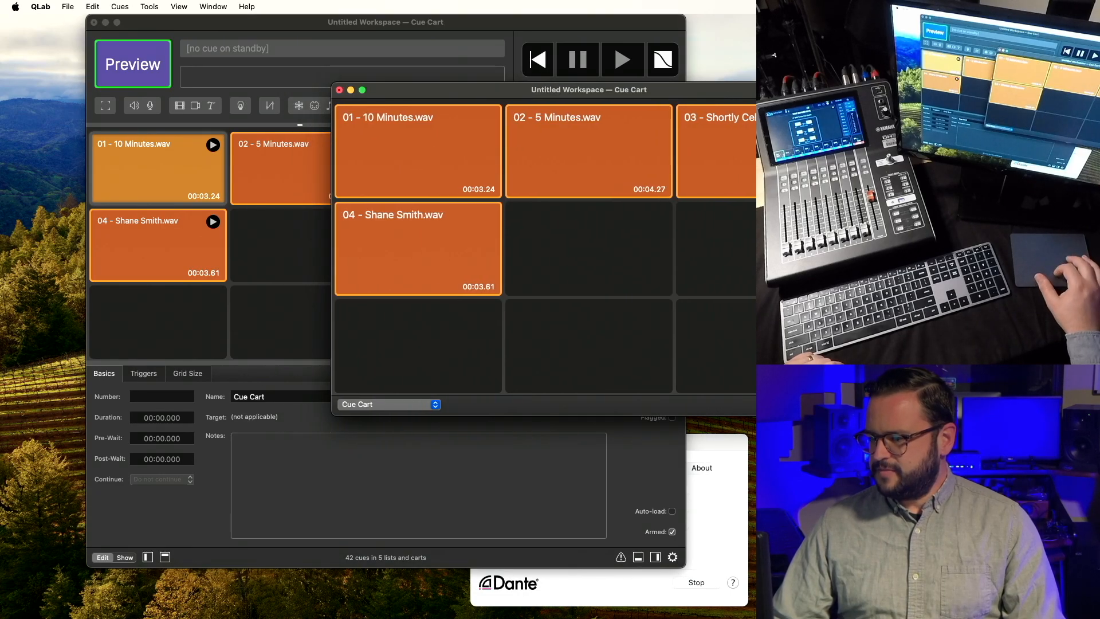
{"action": "left_click_drag", "start_coordinate": [847, 414], "coordinate": [664, 302]}
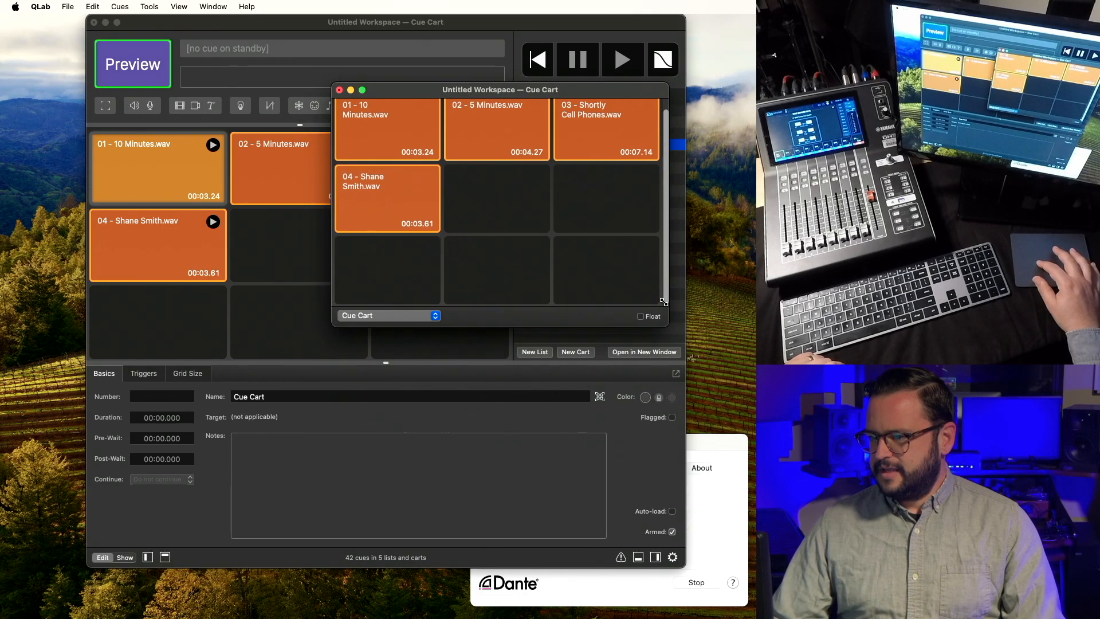
{"action": "left_click_drag", "start_coordinate": [615, 98], "coordinate": [480, 135]}
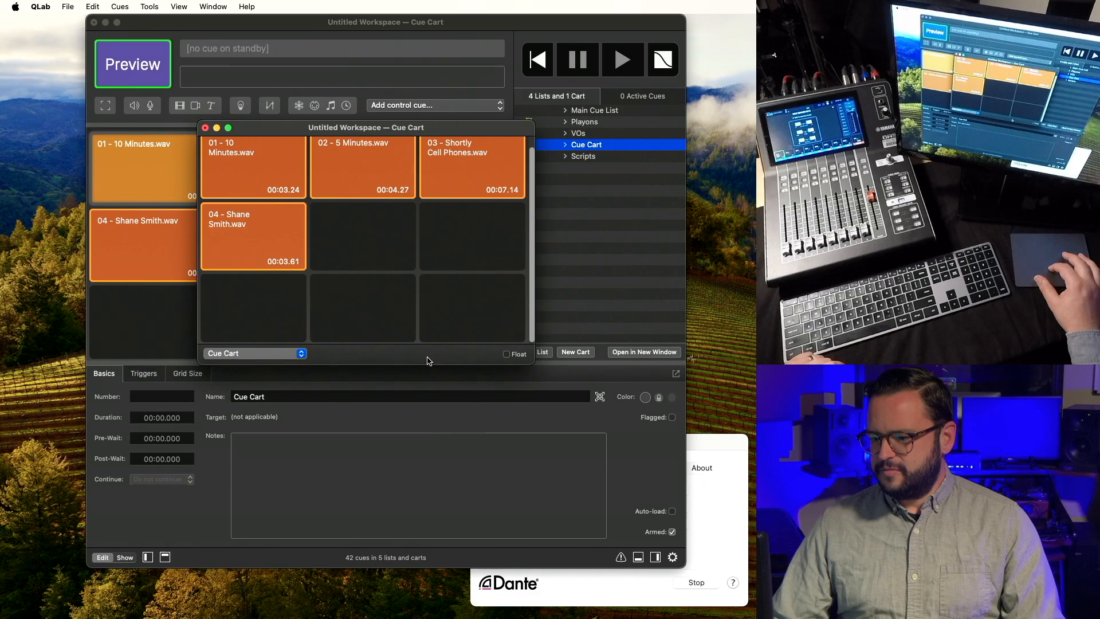
{"action": "left_click_drag", "start_coordinate": [423, 364], "coordinate": [423, 400]}
{"action": "left_click_drag", "start_coordinate": [413, 130], "coordinate": [566, 328]}
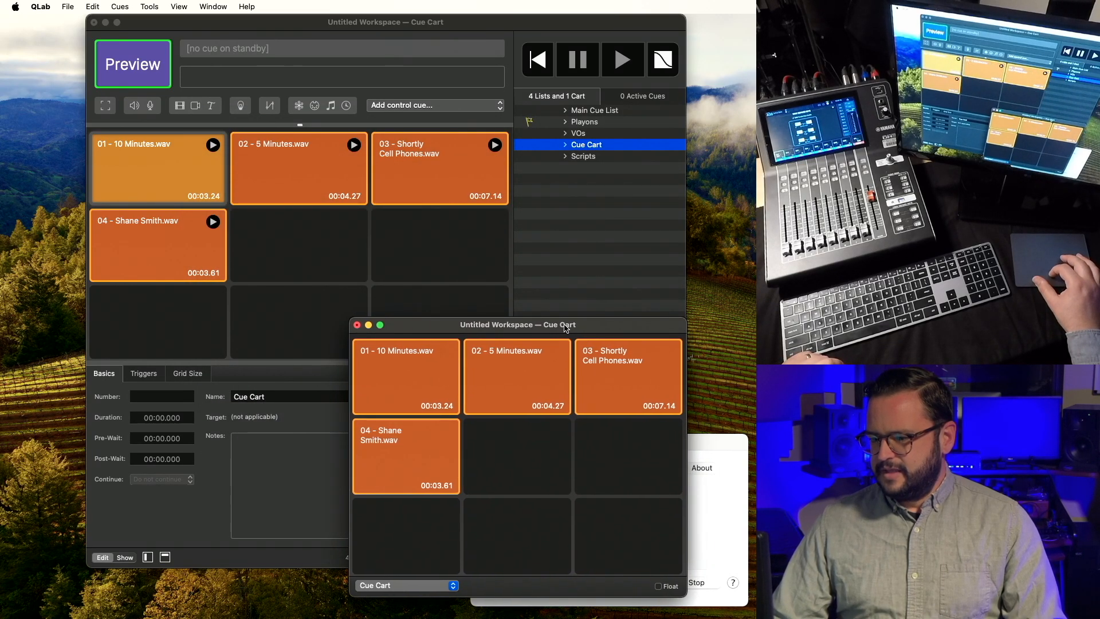
{"action": "left_click", "coordinate": [584, 122]}
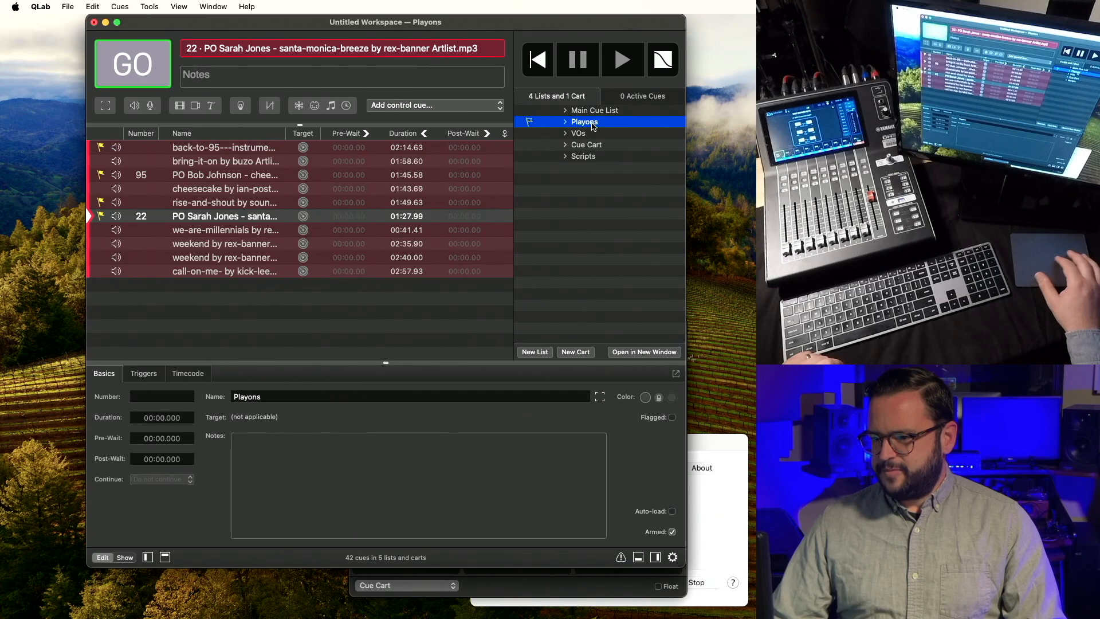
{"action": "left_click", "coordinate": [252, 150]}
{"action": "key", "text": "super+grave"}
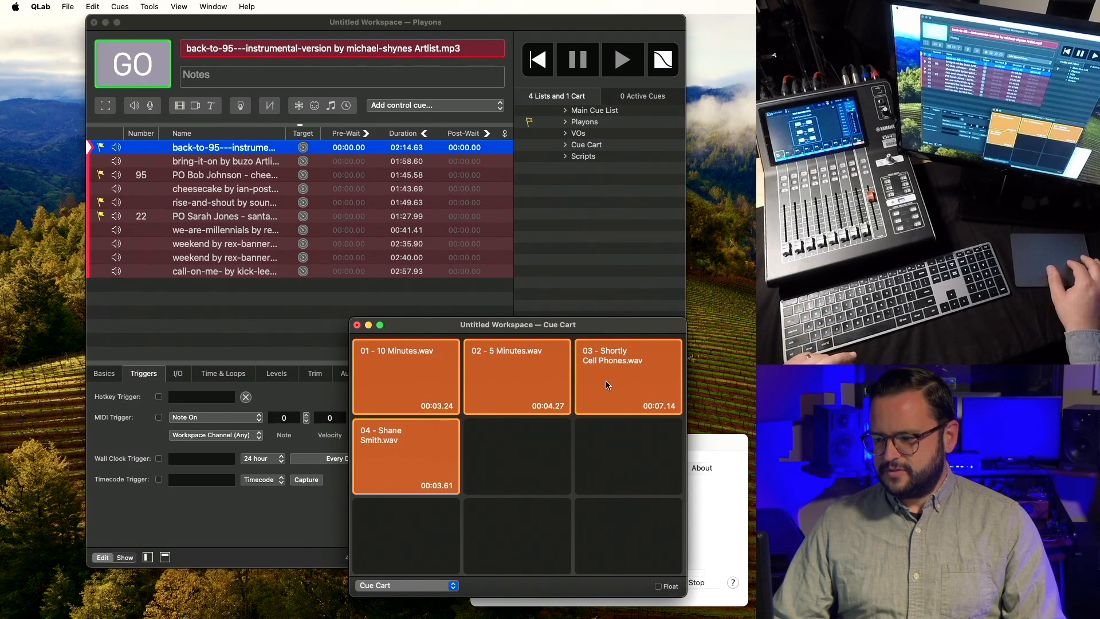
{"action": "left_click", "coordinate": [503, 389]}
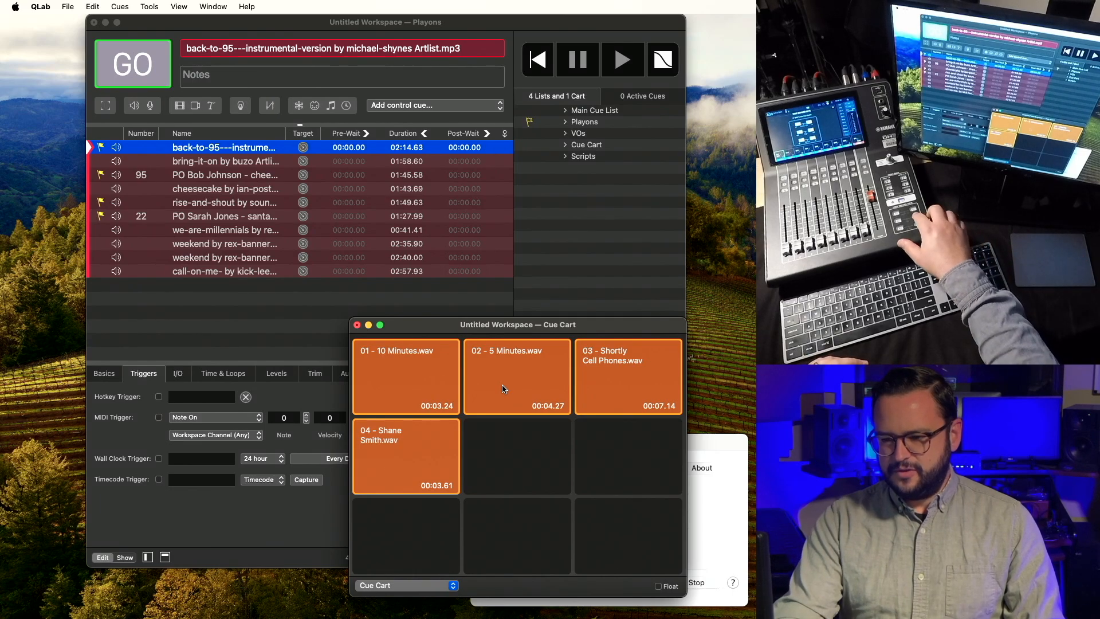
{"action": "key", "text": "Down"}
{"action": "key", "text": "Down"}
{"action": "key", "text": "Down"}
{"action": "key", "text": "Up"}
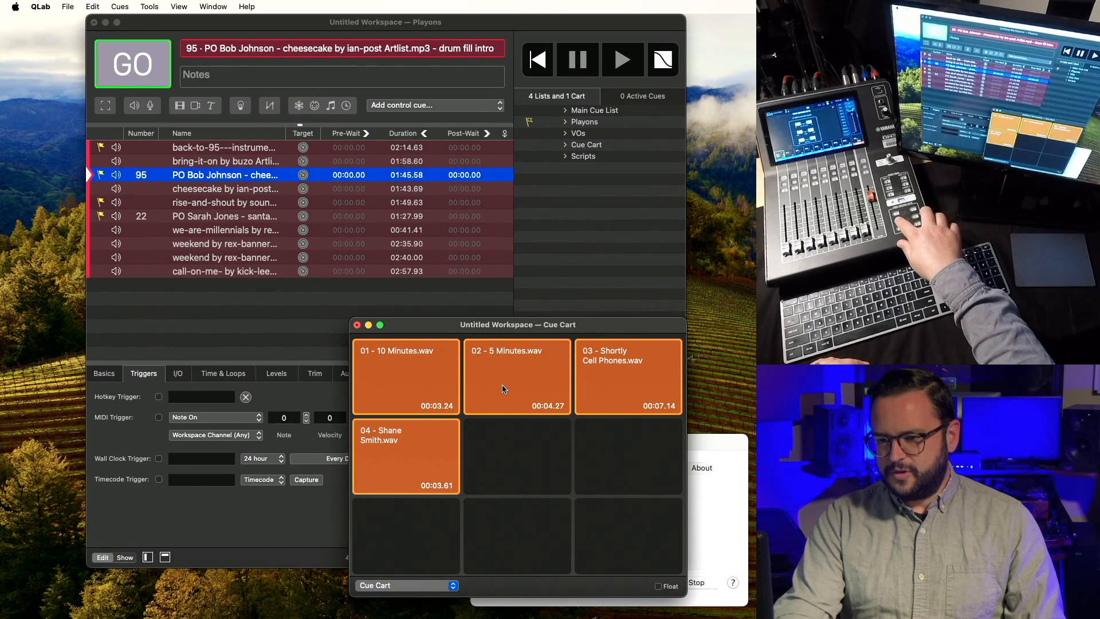
{"action": "key", "text": "Up"}
{"action": "key", "text": "Down"}
{"action": "key", "text": "Down"}
{"action": "key", "text": "Down"}
{"action": "key", "text": "Down"}
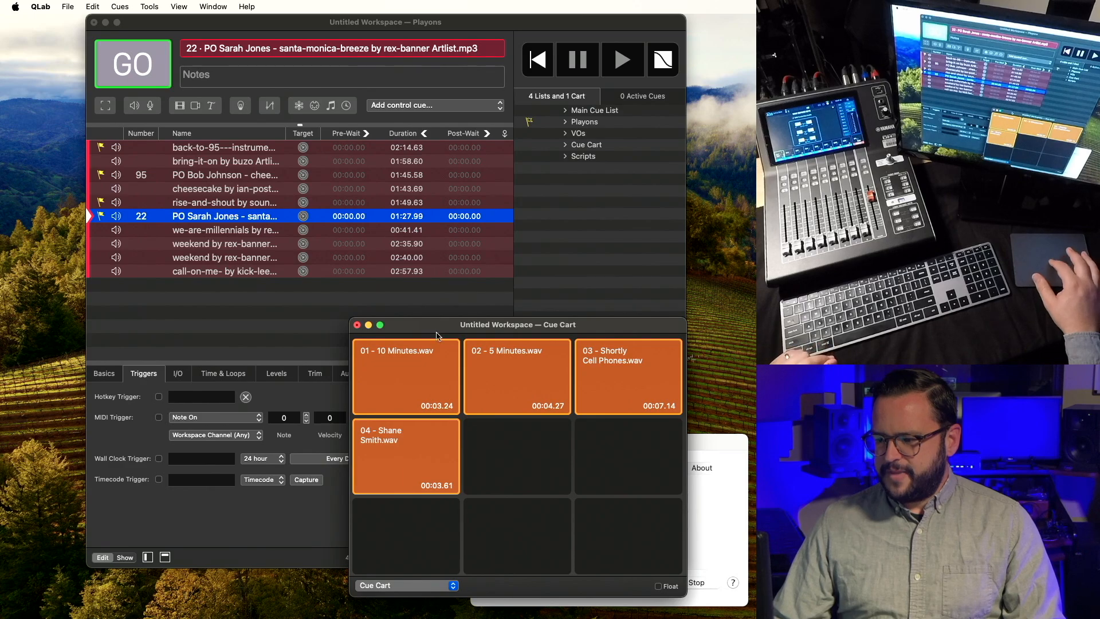
Select all four Cue Cart cues and make a second trigger panic them.
{"action": "left_click", "coordinate": [593, 143]}
{"action": "key", "text": "super+a"}
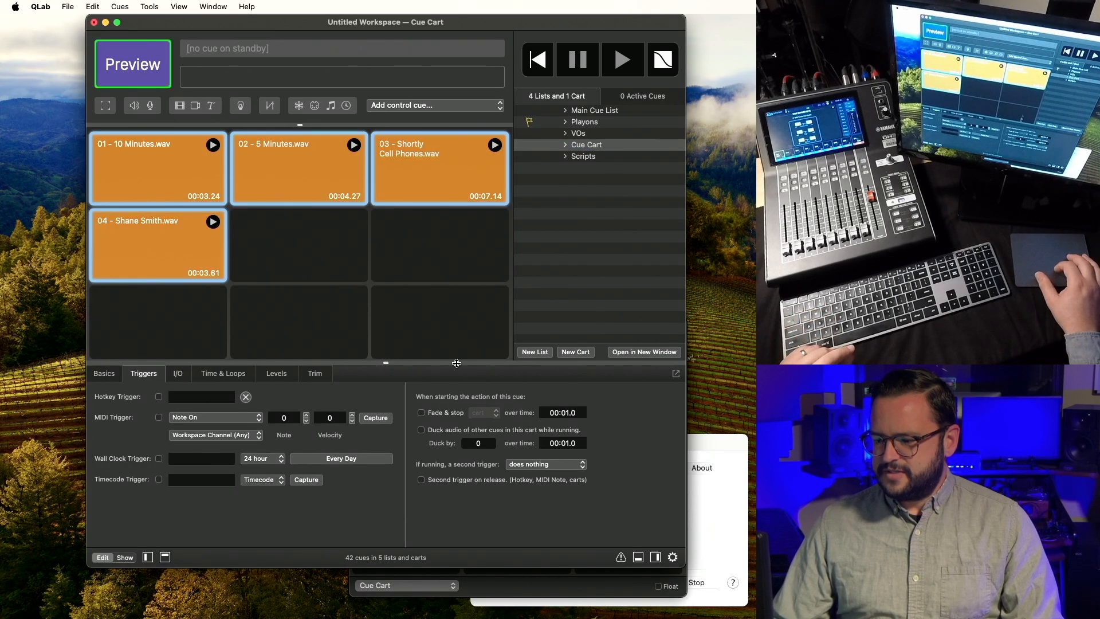
{"action": "left_click", "coordinate": [517, 470]}
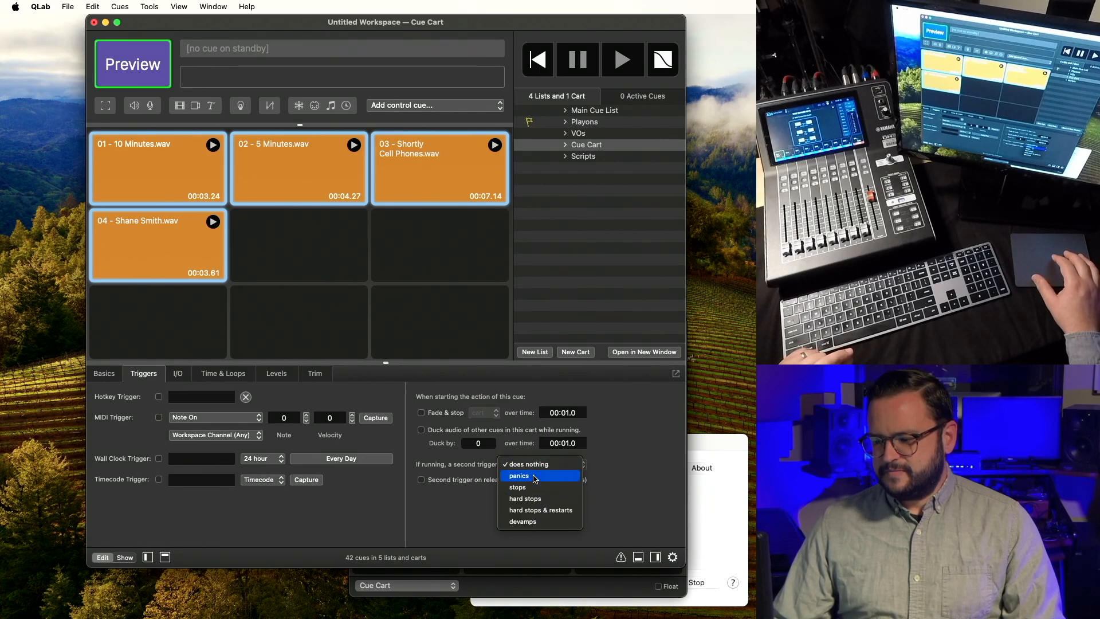
{"action": "left_click", "coordinate": [535, 476]}
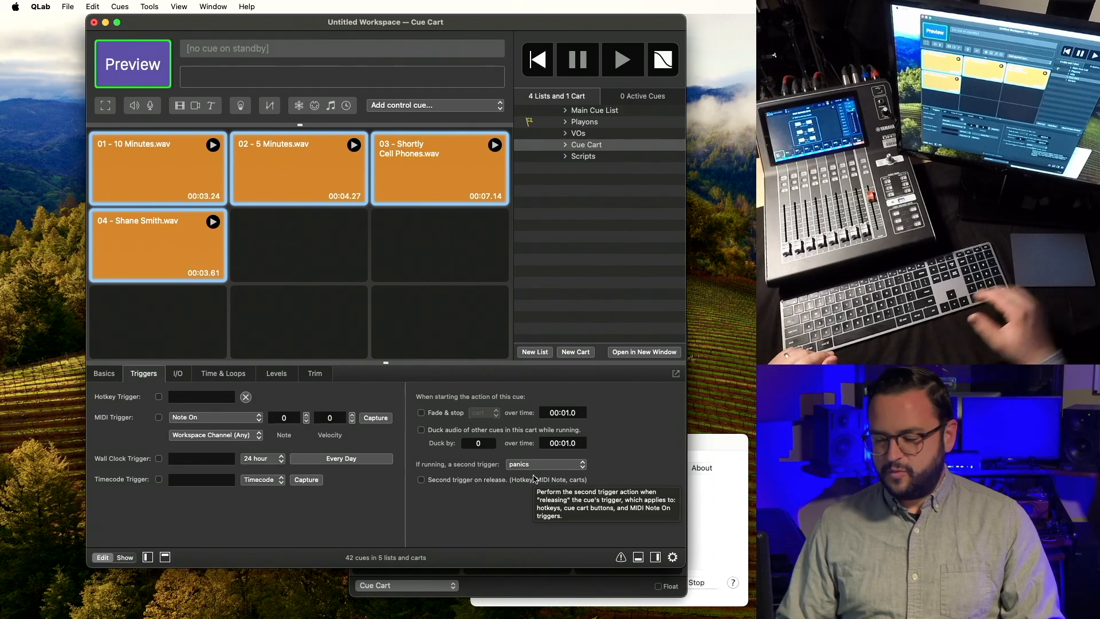
{"action": "left_click", "coordinate": [543, 465]}
{"action": "left_click", "coordinate": [544, 469]}
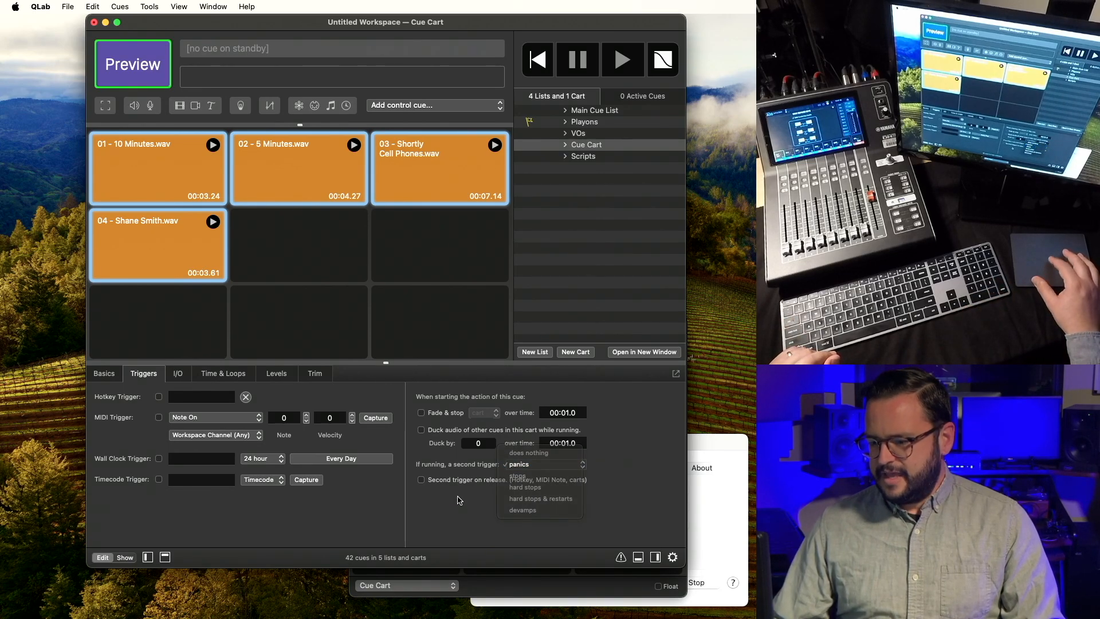
Test the panic by starting and retriggering 02 - 5 Minutes.wav in the floating cart.
{"action": "key", "text": "super+grave"}
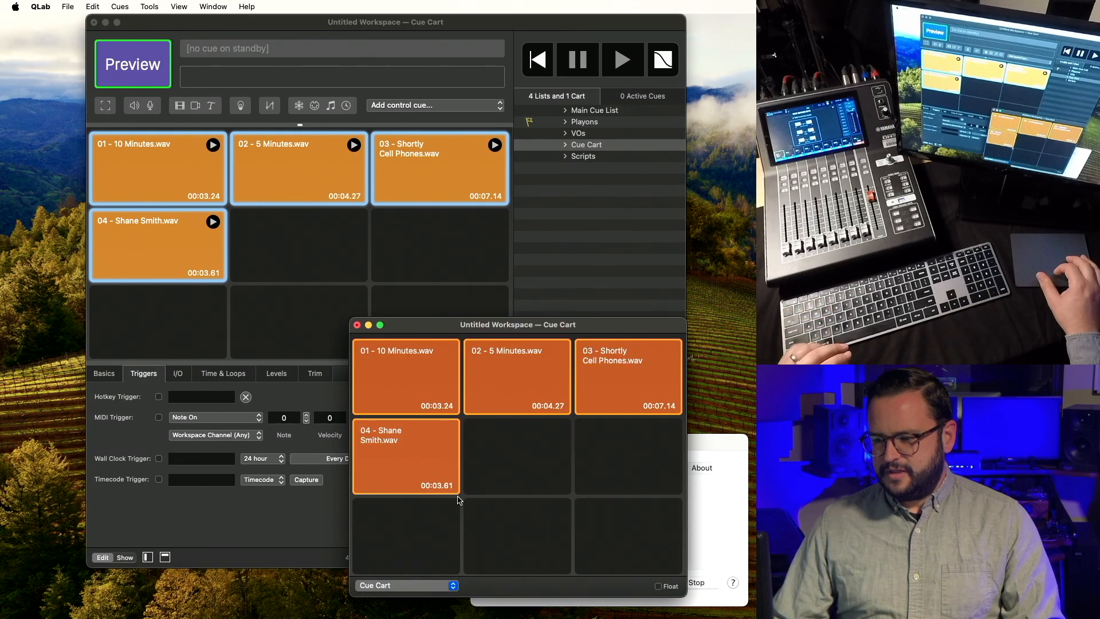
{"action": "left_click", "coordinate": [506, 381]}
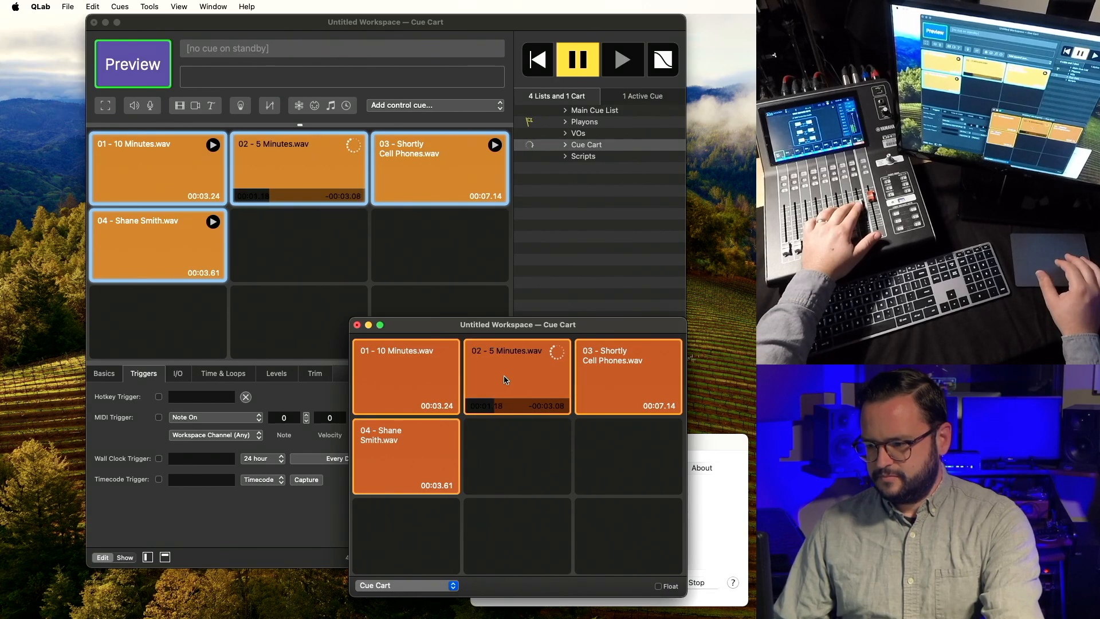
{"action": "left_click", "coordinate": [506, 381]}
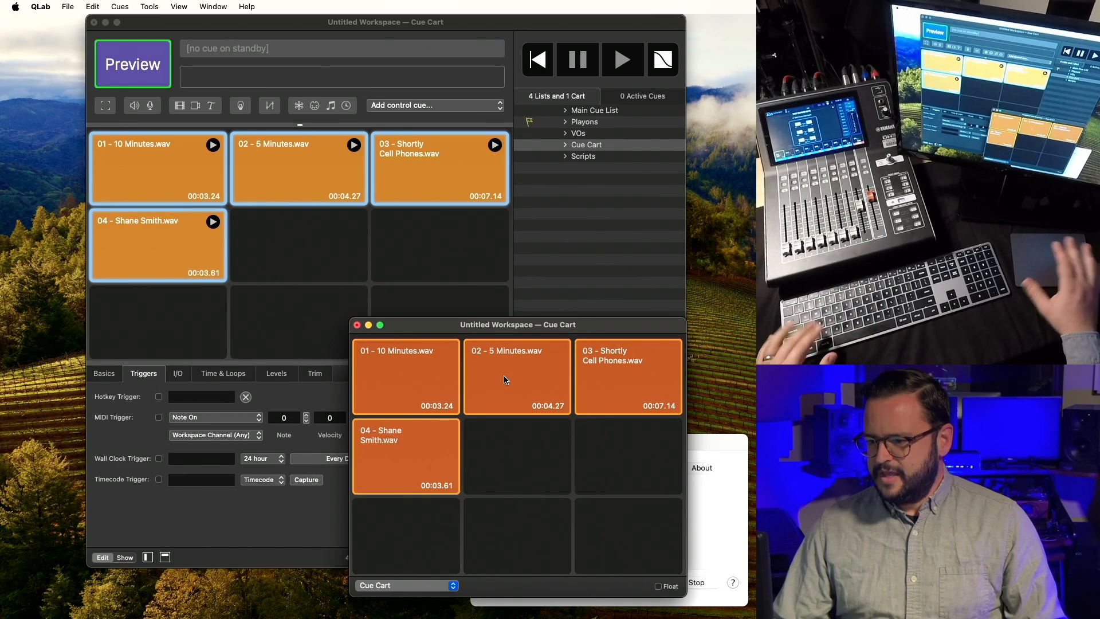
{"action": "left_click", "coordinate": [329, 175]}
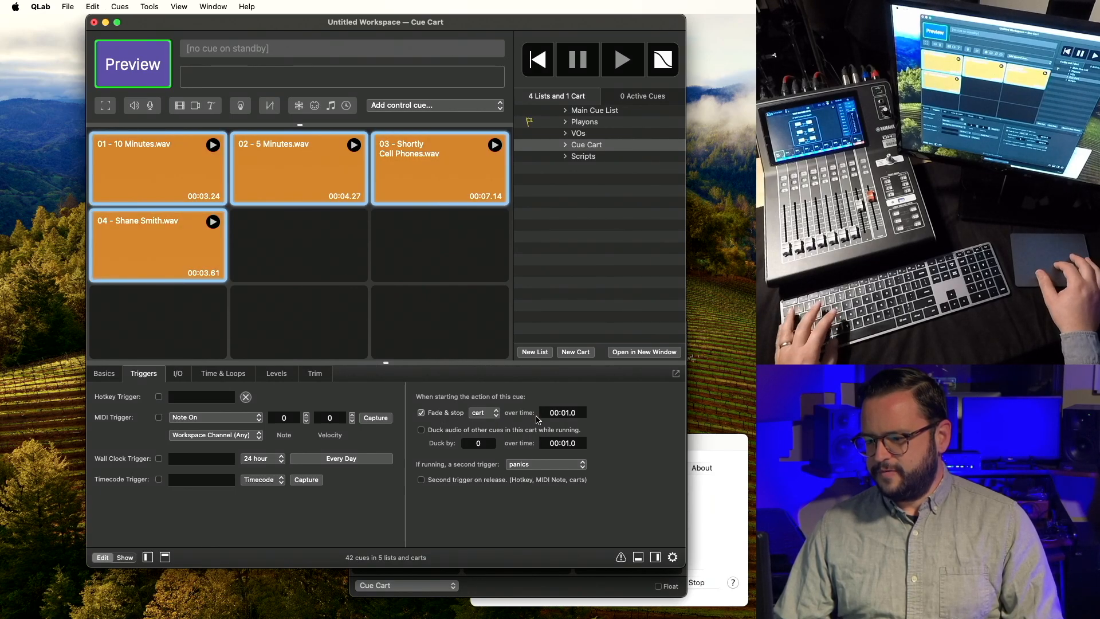
{"action": "key", "text": "super+grave"}
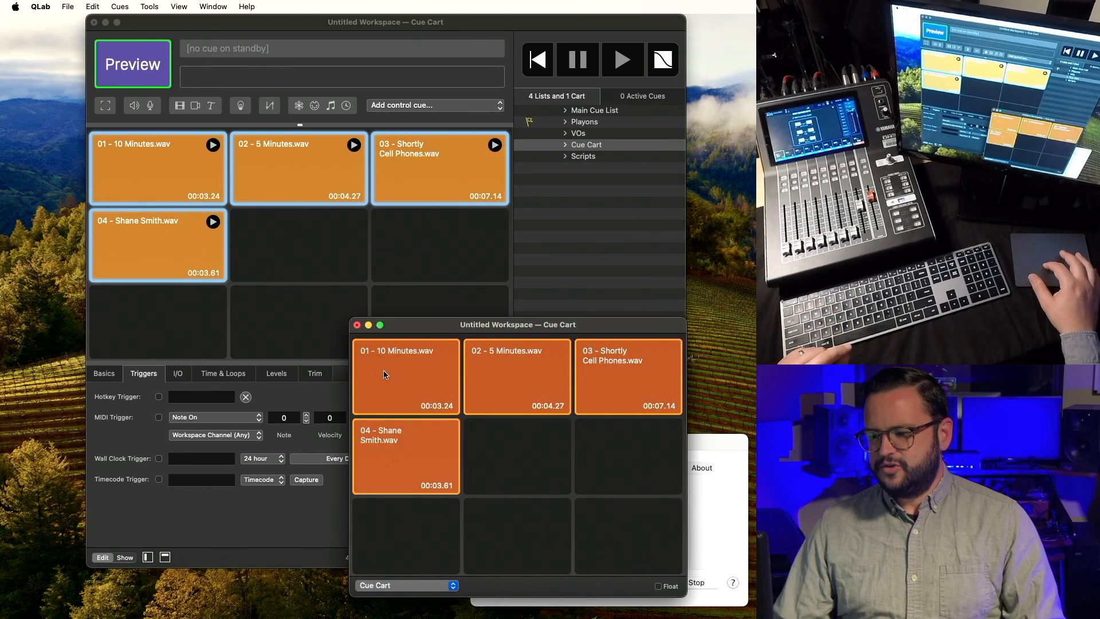
{"action": "left_click", "coordinate": [421, 380]}
{"action": "left_click", "coordinate": [503, 384]}
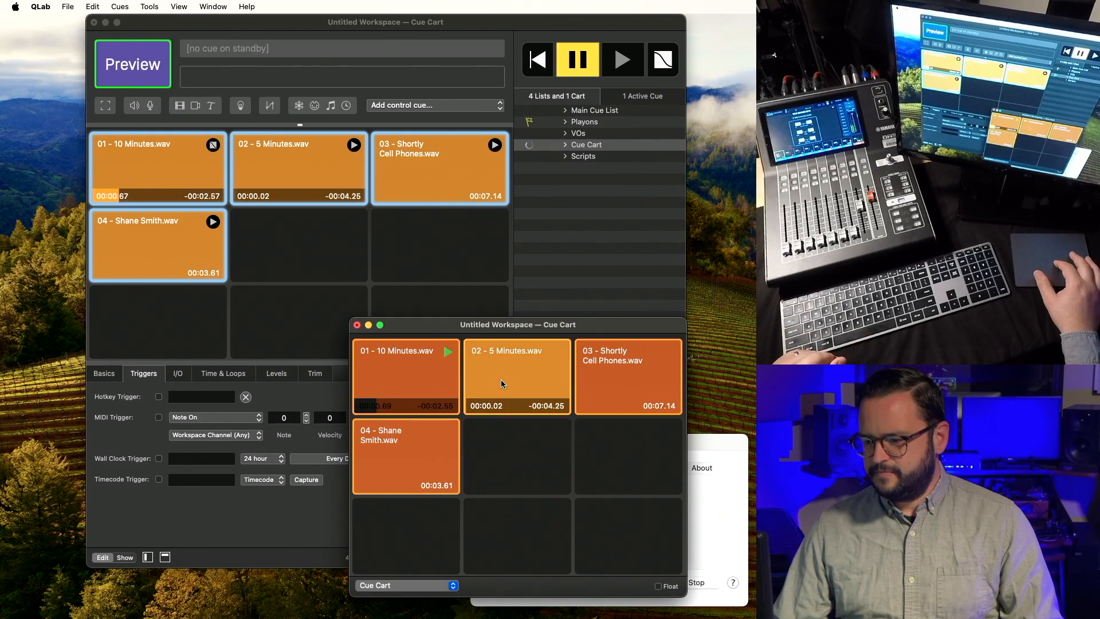
{"action": "left_click", "coordinate": [583, 387]}
{"action": "left_click", "coordinate": [406, 467]}
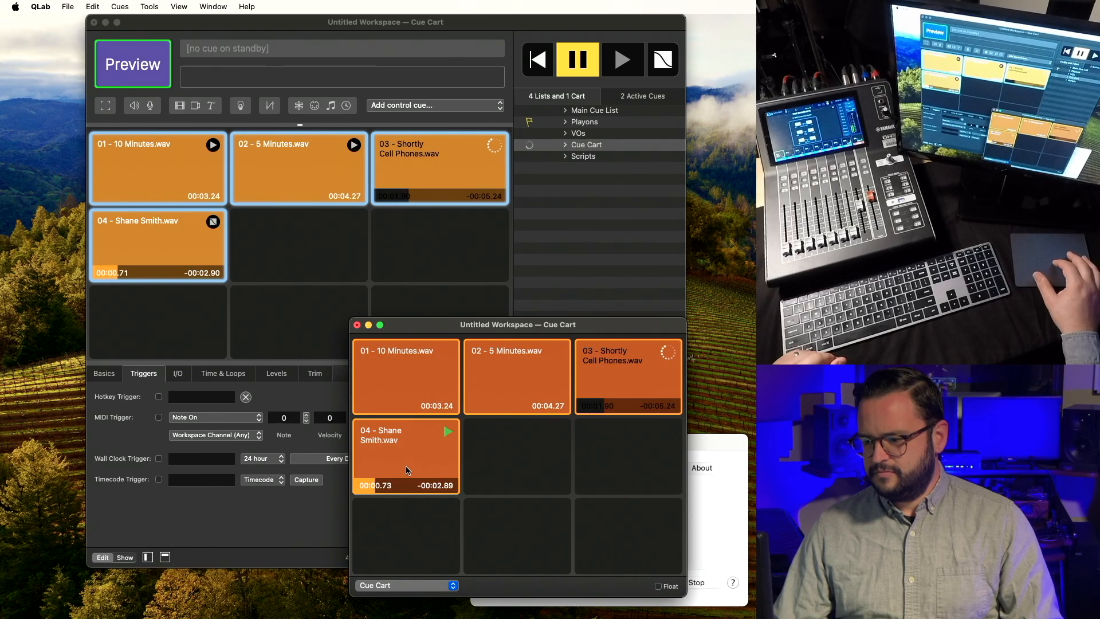
{"action": "key", "text": "Escape"}
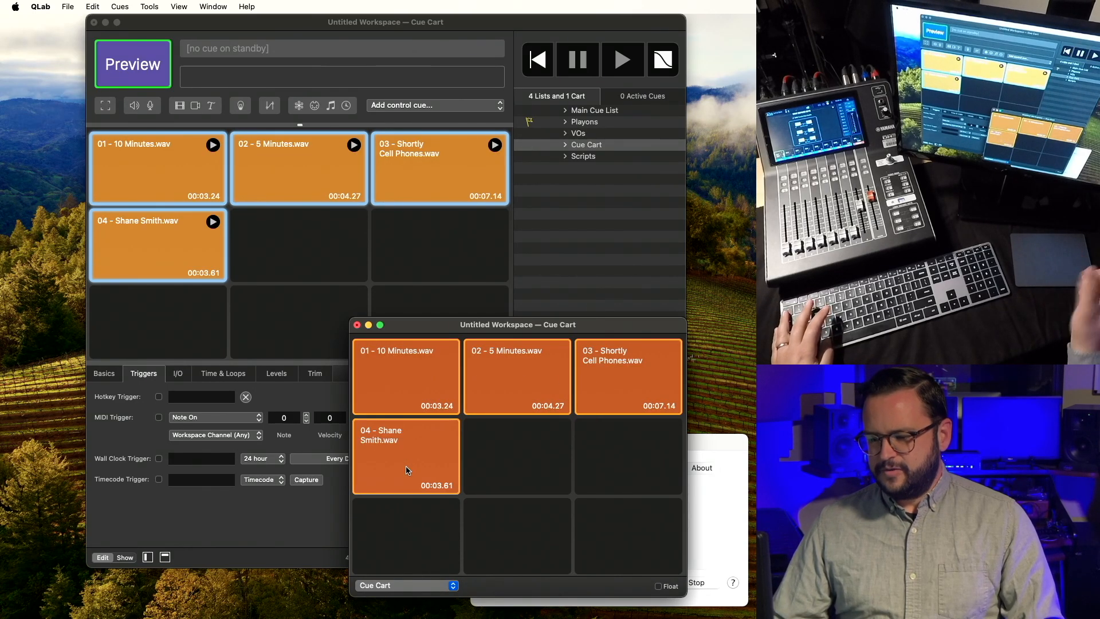
{"action": "key", "text": "super+grave"}
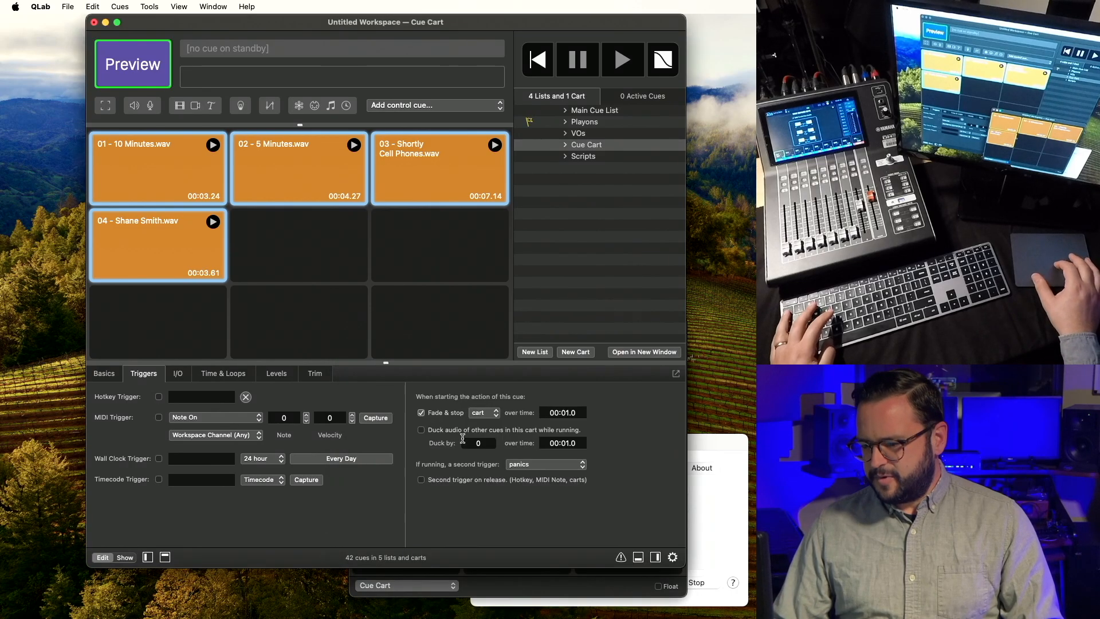
{"action": "left_click_drag", "start_coordinate": [583, 412], "coordinate": [522, 409]}
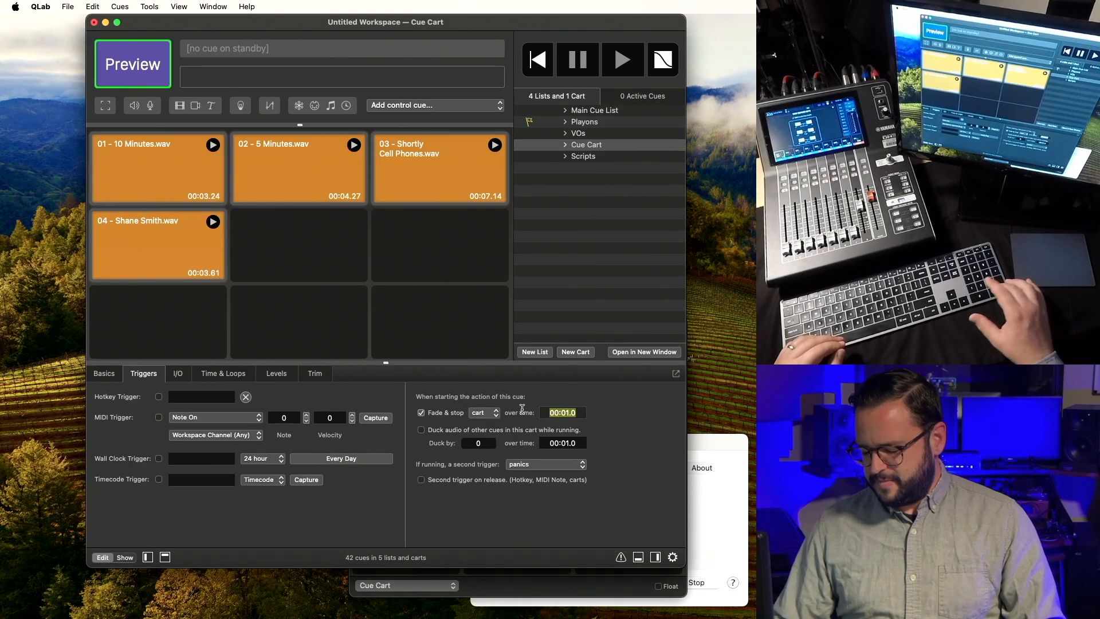
{"action": "key", "text": "Return"}
{"action": "key", "text": "super+a"}
{"action": "key", "text": "super+grave"}
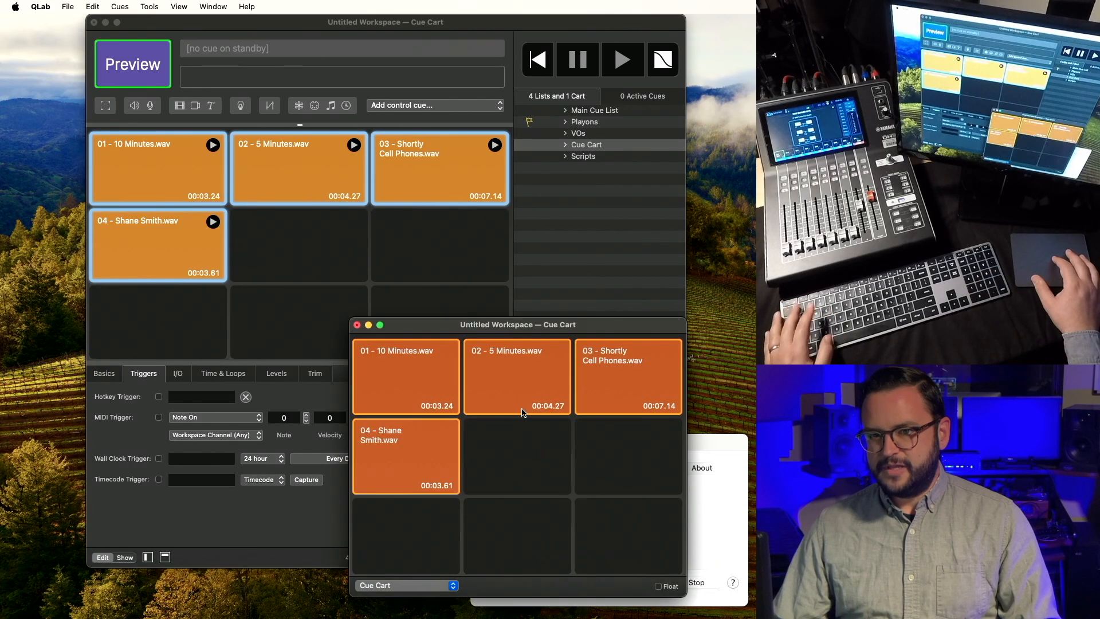
{"action": "left_click", "coordinate": [447, 380]}
{"action": "left_click", "coordinate": [490, 378]}
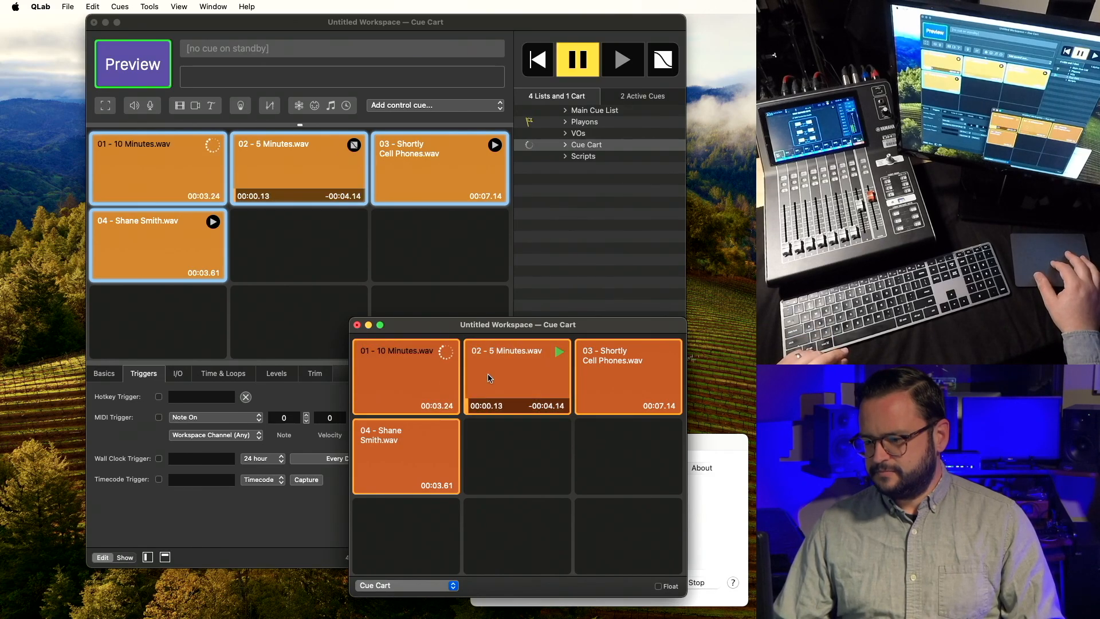
{"action": "left_click", "coordinate": [590, 375]}
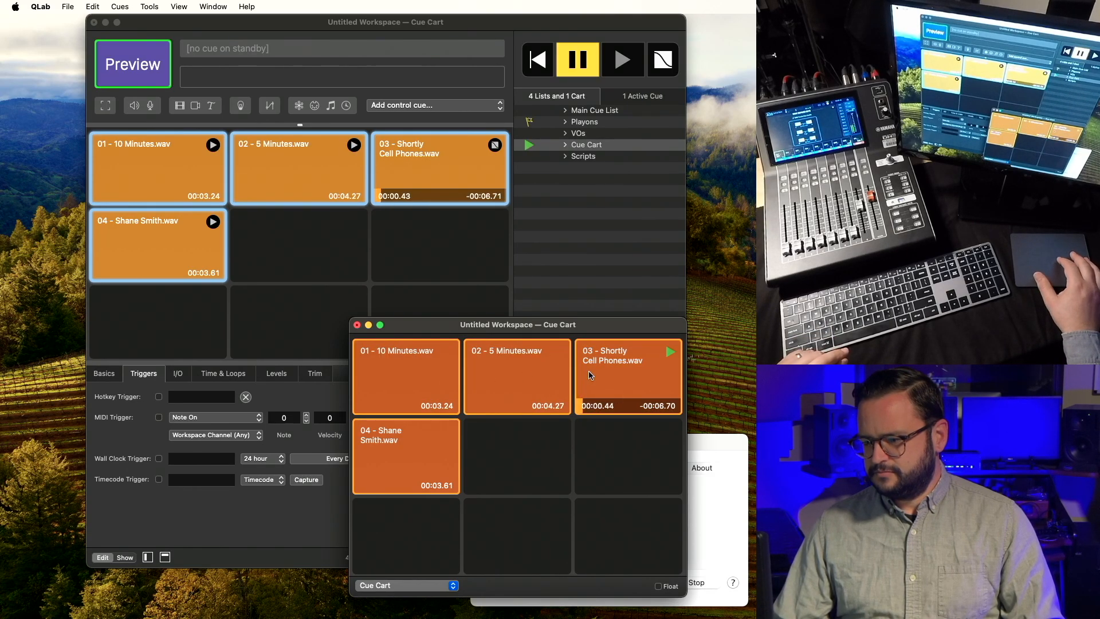
{"action": "left_click", "coordinate": [450, 440]}
{"action": "left_click", "coordinate": [421, 443]}
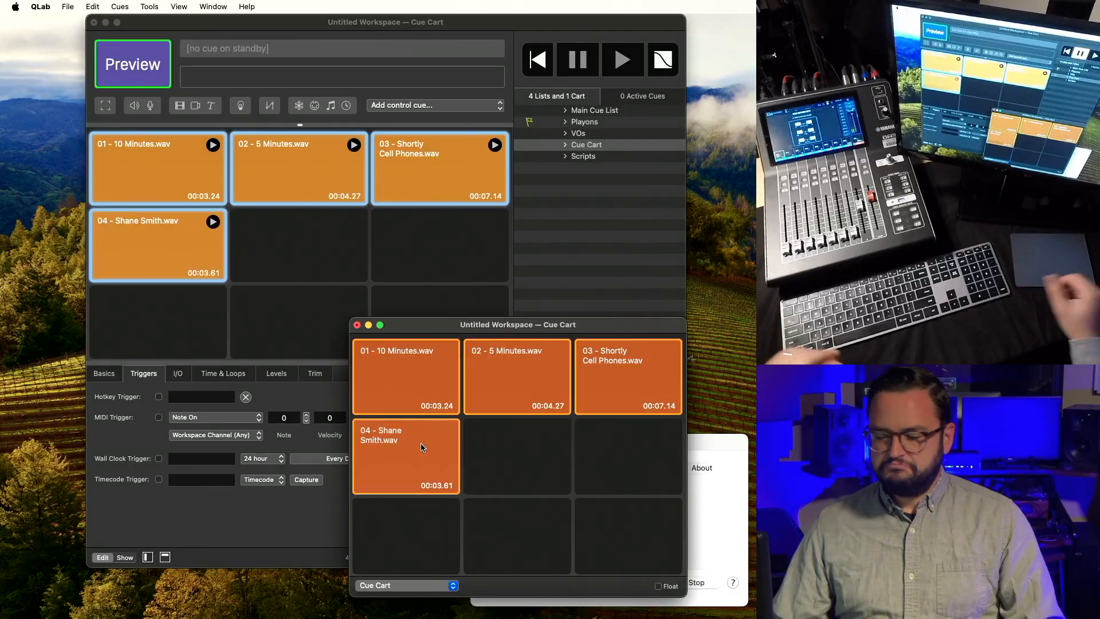
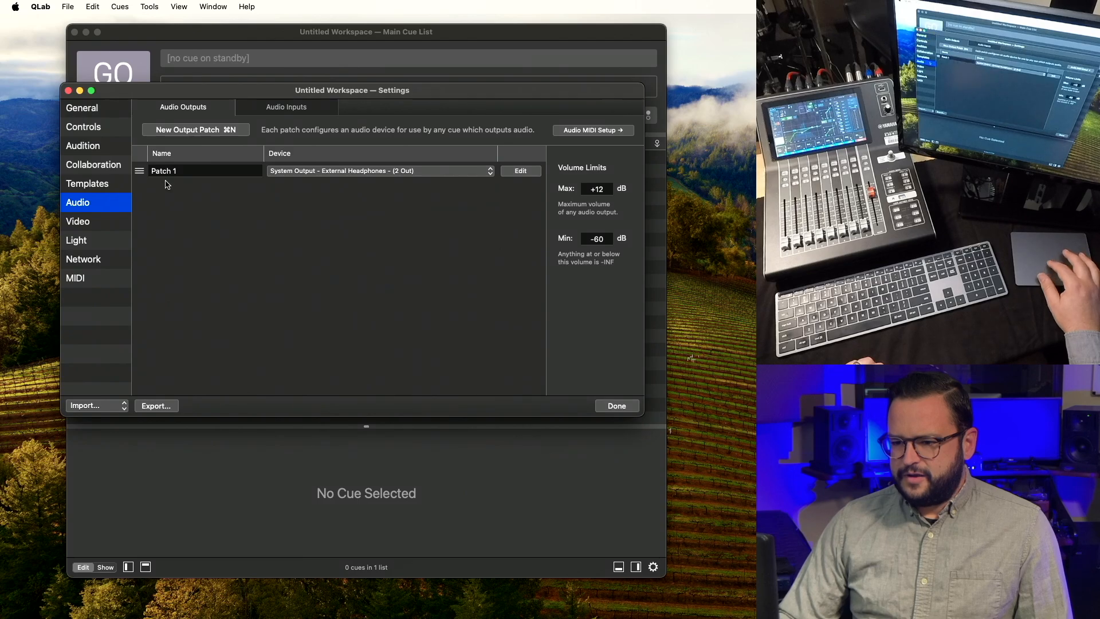
Set Patch 1's device to the USB-C to 3.5mm Headphone Jack Adapter and close workspace settings.
{"action": "left_click", "coordinate": [275, 173]}
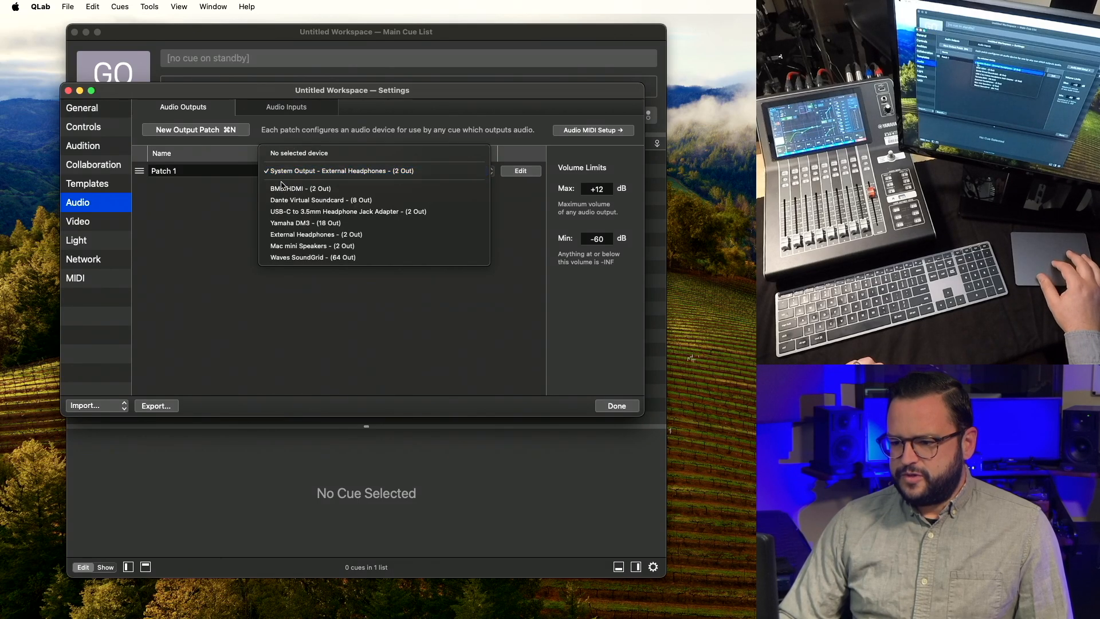
{"action": "left_click", "coordinate": [289, 212]}
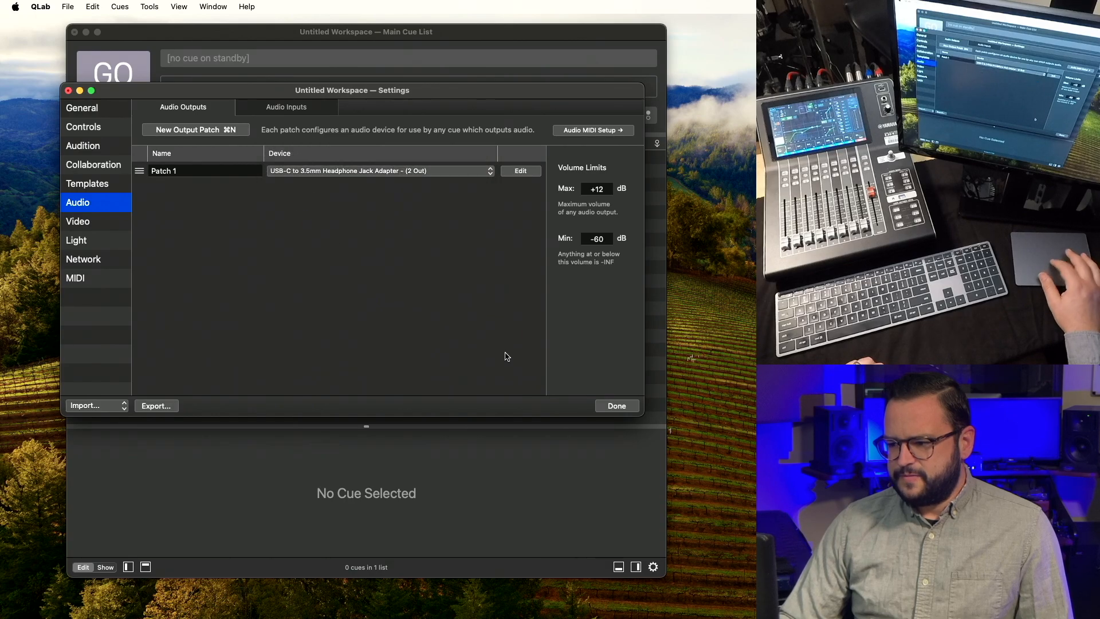
{"action": "left_click", "coordinate": [616, 406]}
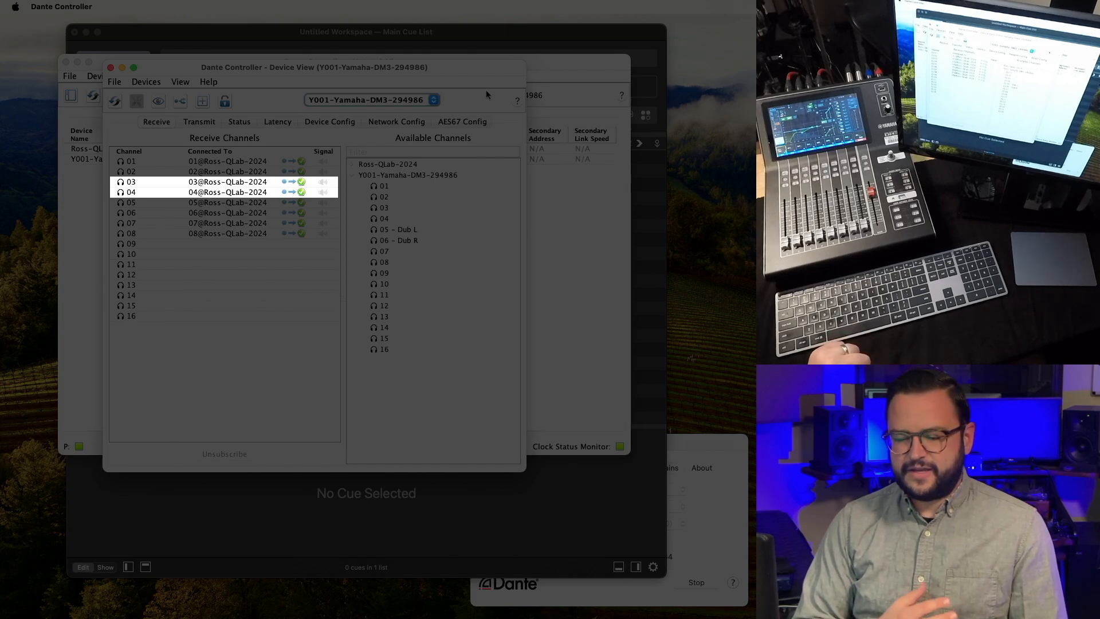
In Dante Controller's Device View, switch from the Yamaha DM3 to the QLab computer's receive channels.
{"action": "key", "text": "Down"}
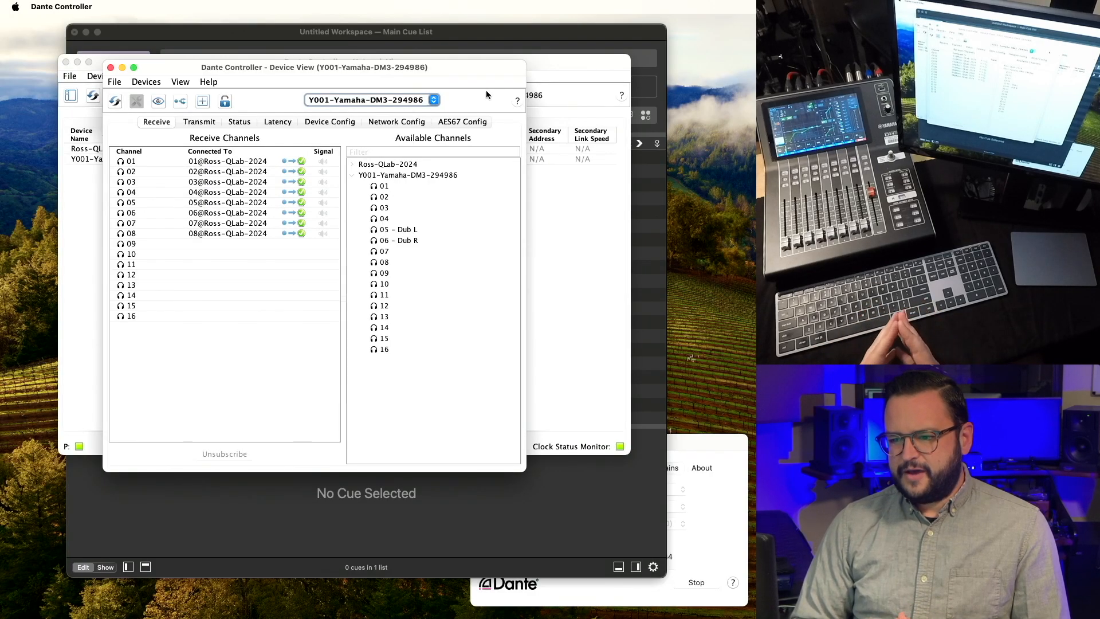
{"action": "left_click", "coordinate": [425, 100]}
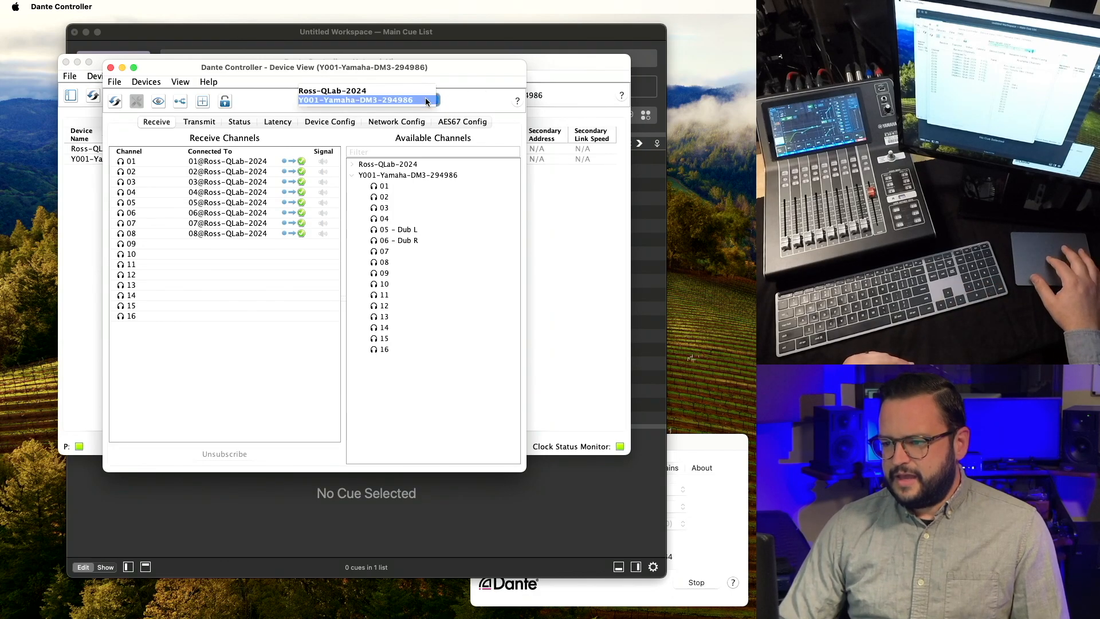
{"action": "left_click", "coordinate": [420, 90]}
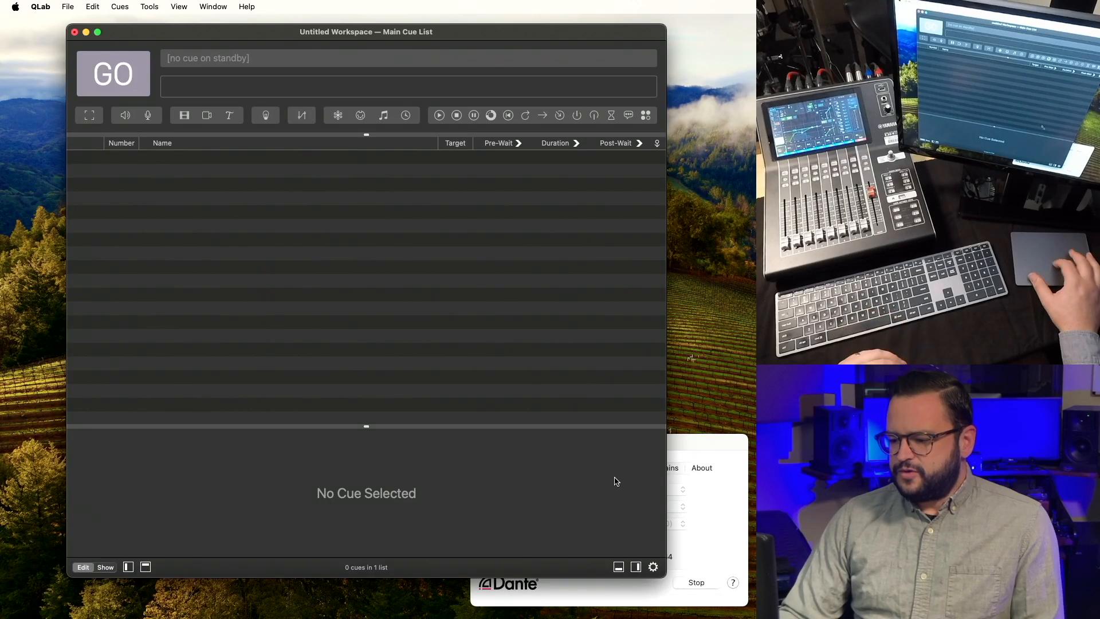
In workspace Audio settings, set Patch 1's device to Dante Virtual Soundcard (8 Out).
{"action": "left_click", "coordinate": [652, 567]}
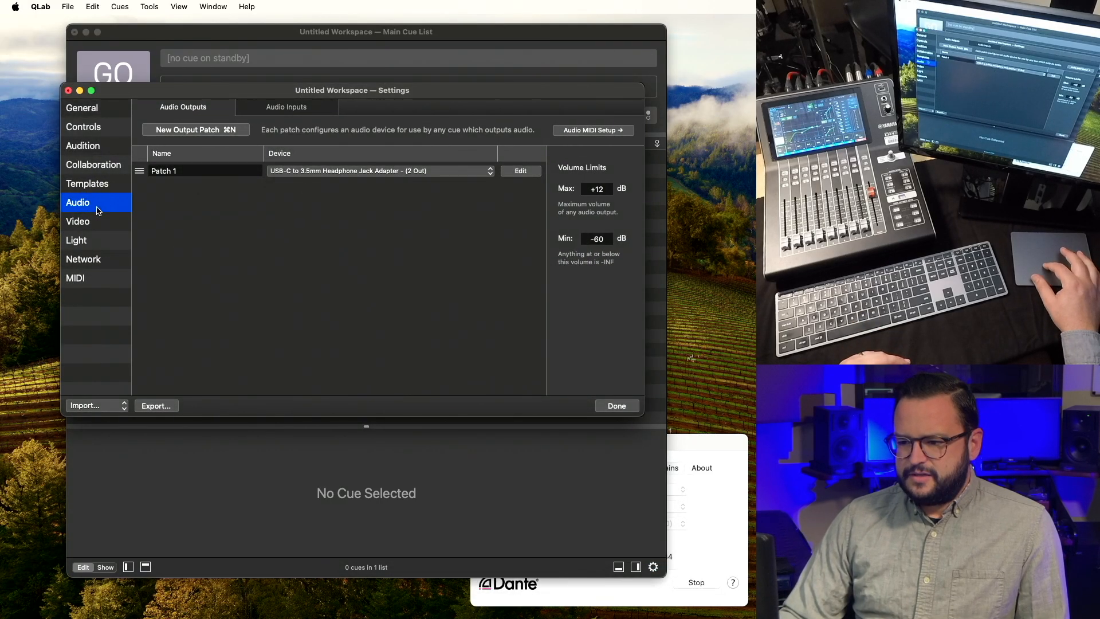
{"action": "left_click", "coordinate": [334, 172]}
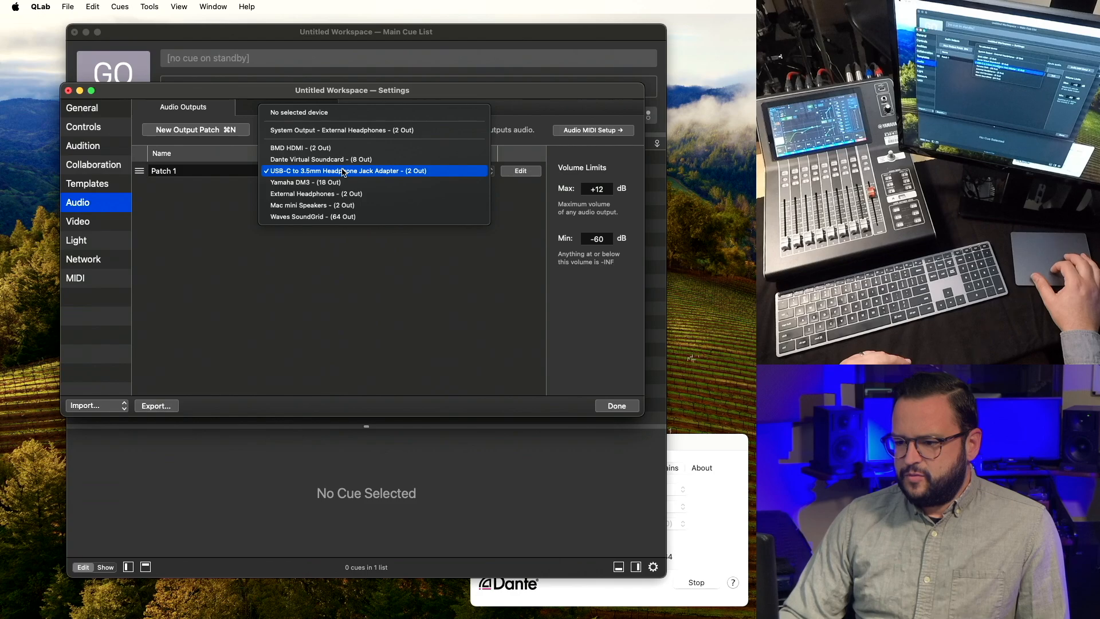
{"action": "left_click", "coordinate": [345, 160]}
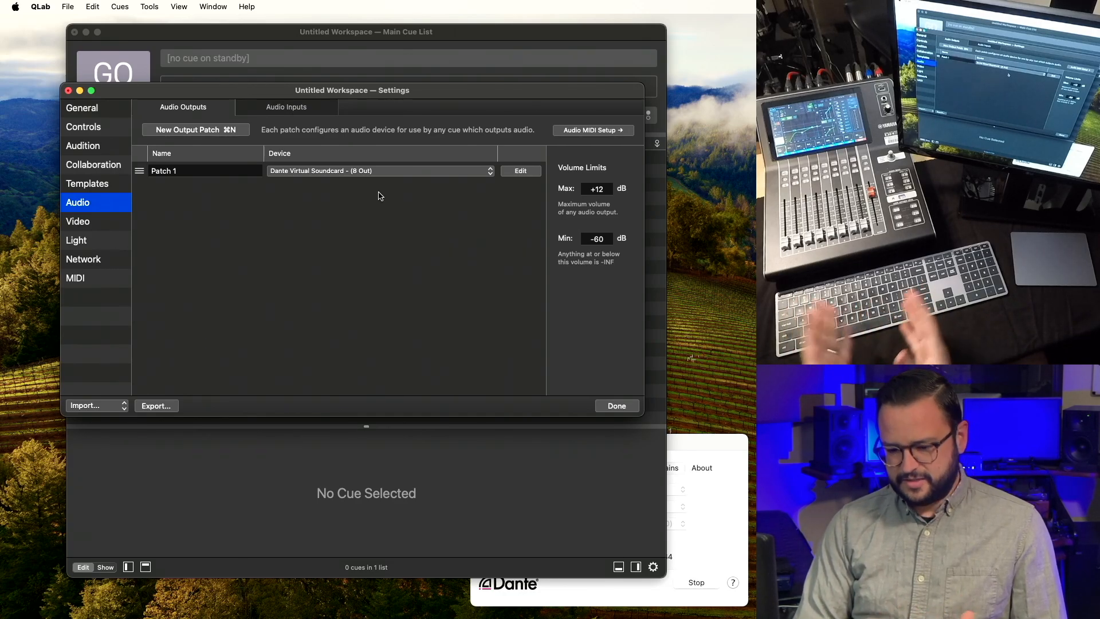
Open Patch 1's editor on the Patch Routing matrix, enlarged to show all twelve cue outputs.
{"action": "left_click", "coordinate": [521, 171]}
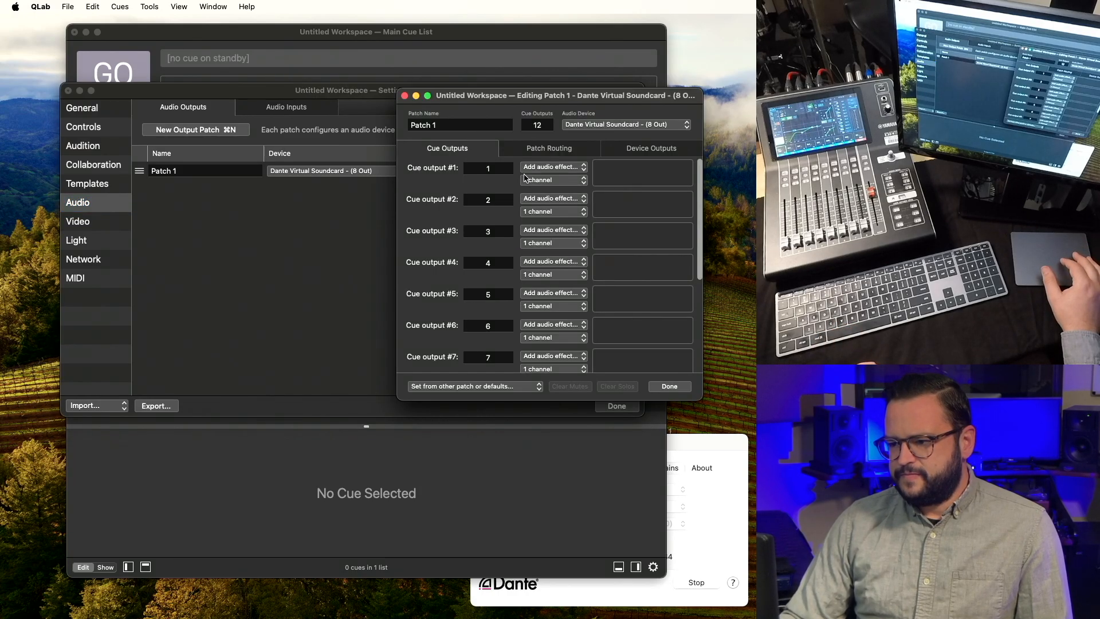
{"action": "left_click_drag", "start_coordinate": [546, 95], "coordinate": [343, 51]}
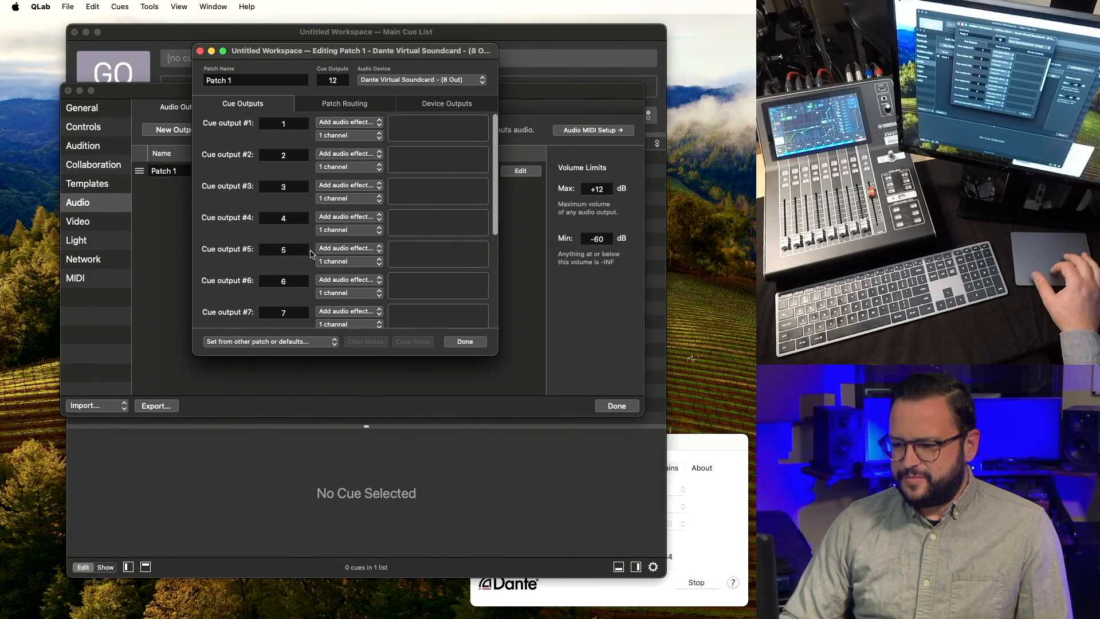
{"action": "left_click", "coordinate": [358, 102]}
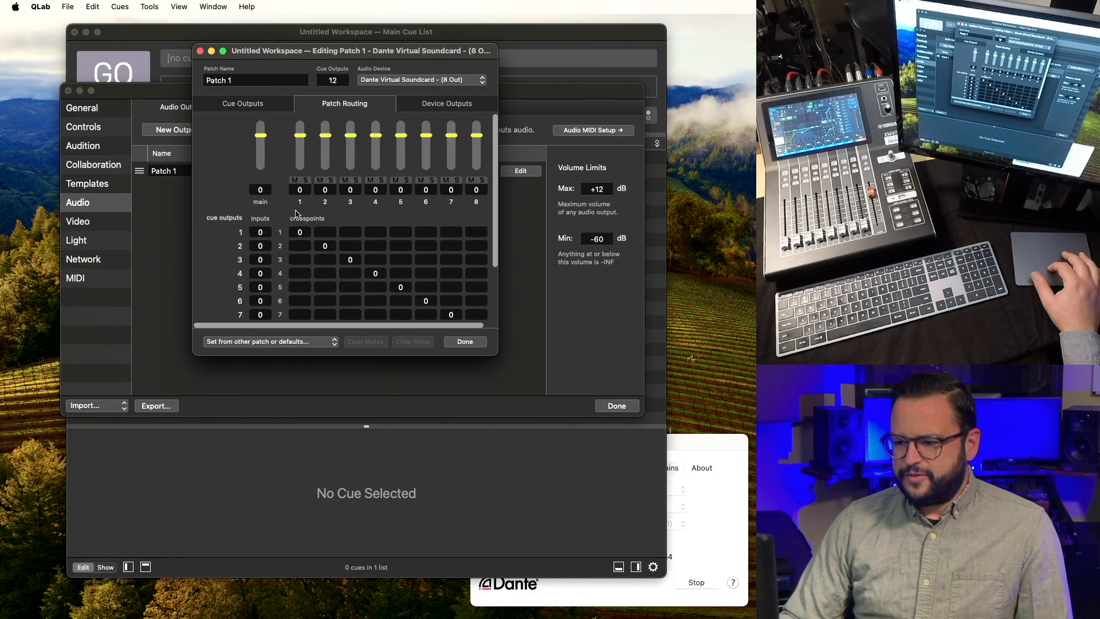
{"action": "left_click", "coordinate": [448, 107]}
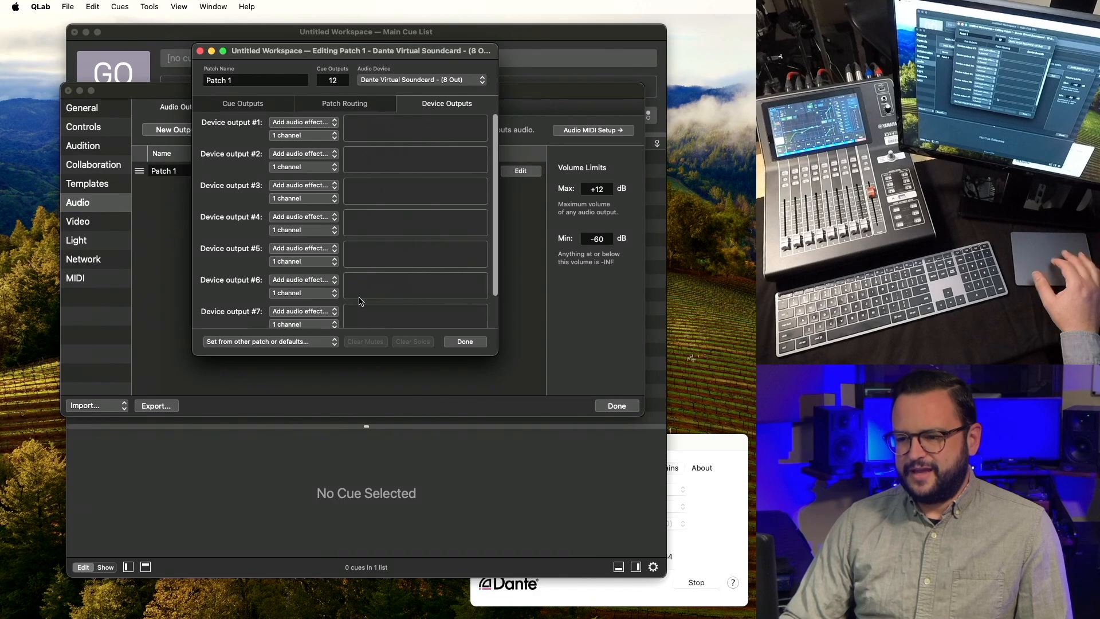
{"action": "left_click", "coordinate": [336, 103]}
{"action": "left_click_drag", "start_coordinate": [494, 350], "coordinate": [546, 435]}
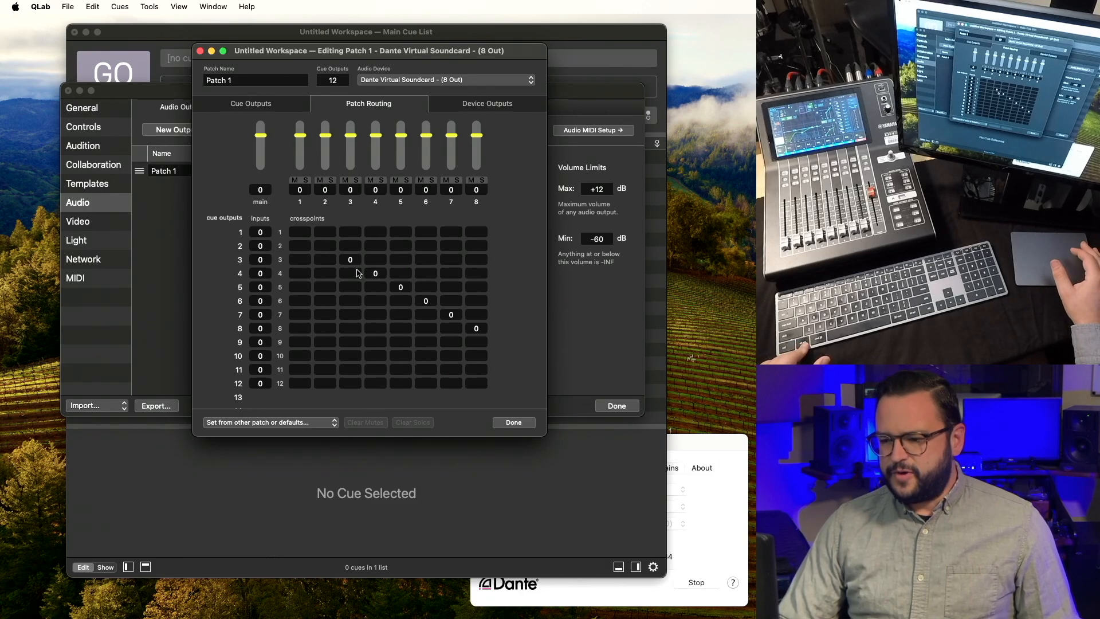
Swap routing so cue outputs 1–2 feed device outputs 3–4 and 3–4 feed 1–2, then rename cue output 5.
{"action": "left_click", "coordinate": [323, 247]}
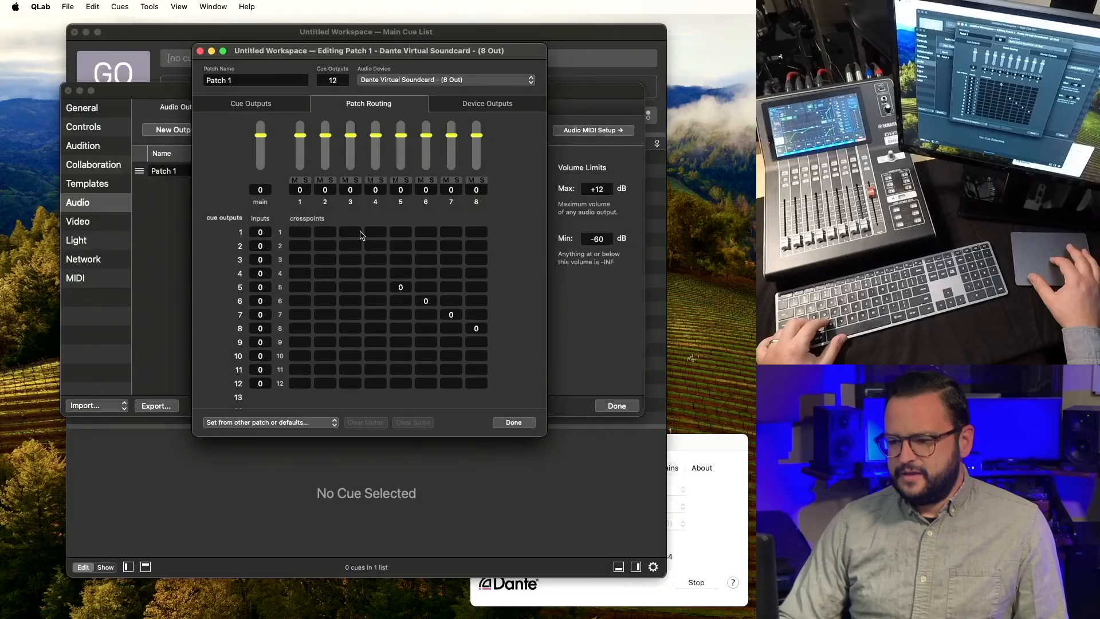
{"action": "left_click", "coordinate": [350, 232]}
{"action": "left_click", "coordinate": [375, 245]}
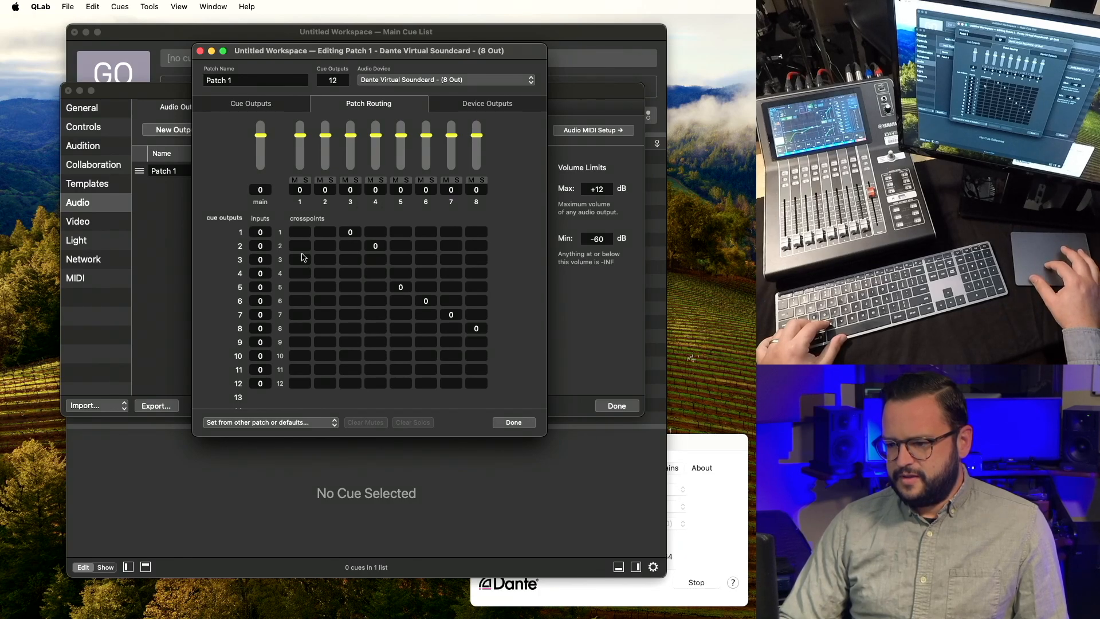
{"action": "left_click", "coordinate": [323, 273]}
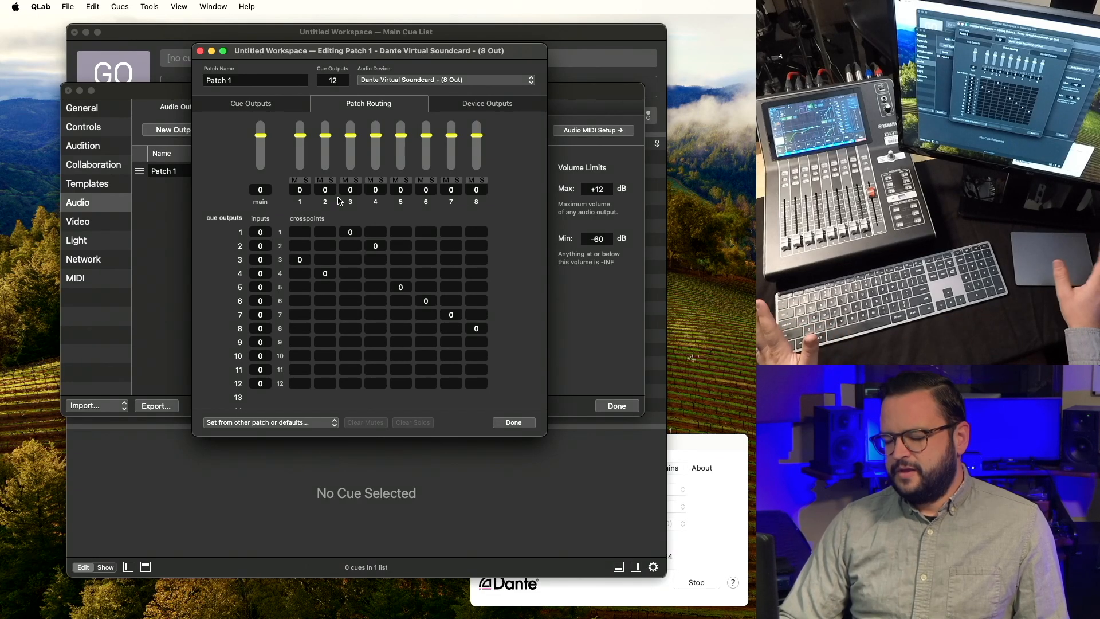
{"action": "left_click", "coordinate": [273, 106]}
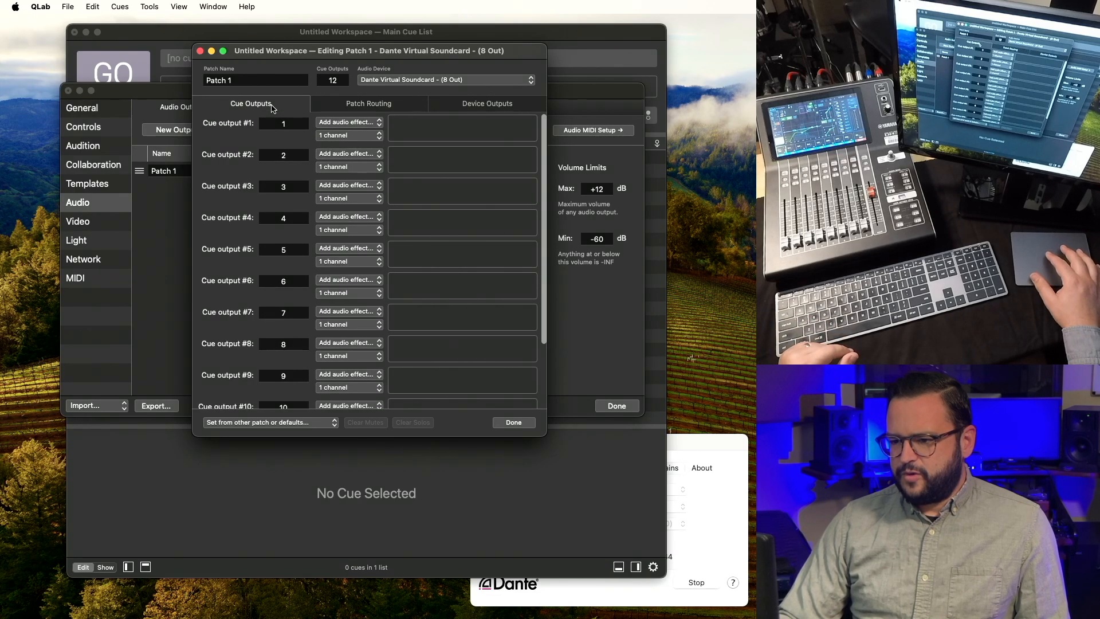
{"action": "double_click", "coordinate": [296, 250]}
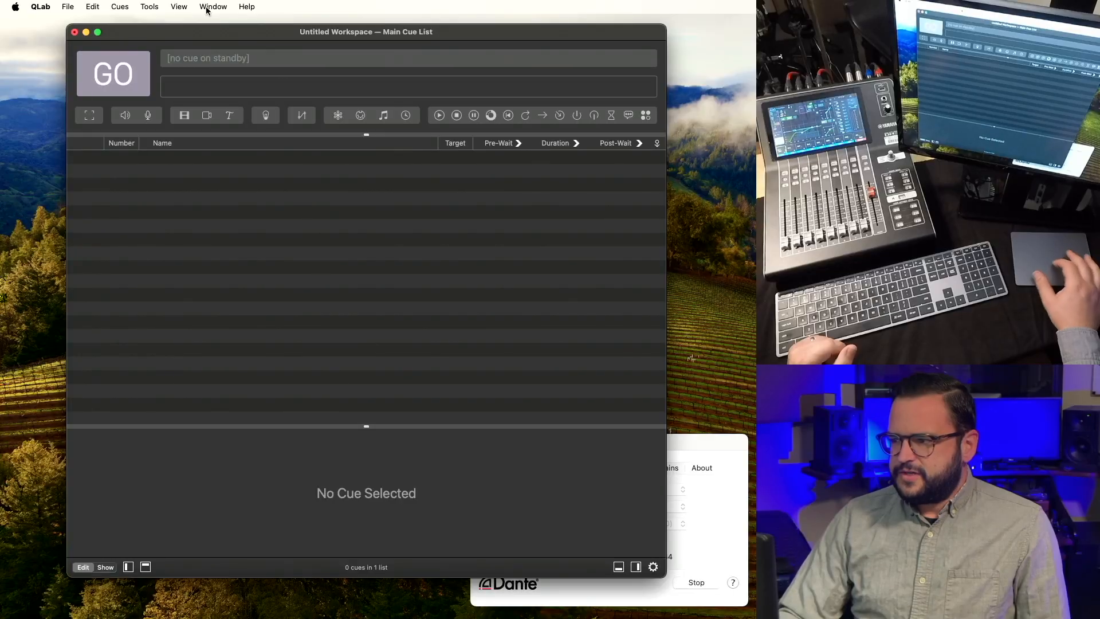
Make Dante Virtual Soundcard the Mac's Sound output and return to QLab.
{"action": "left_click", "coordinate": [16, 7]}
{"action": "left_click", "coordinate": [27, 44]}
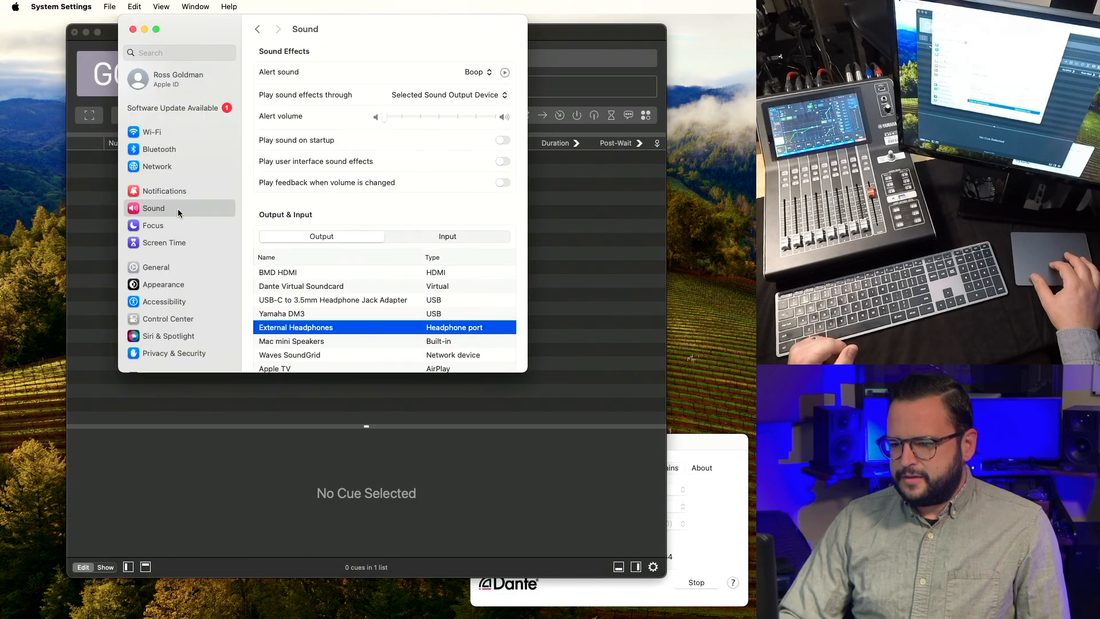
{"action": "left_click", "coordinate": [288, 287]}
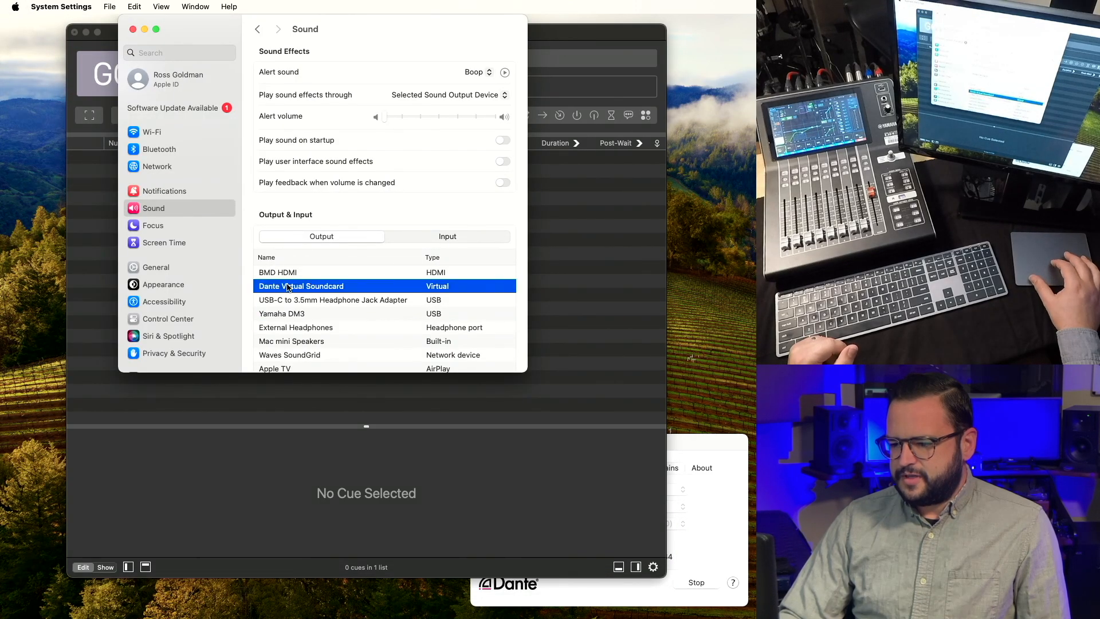
{"action": "left_click", "coordinate": [133, 30]}
{"action": "mouse_move", "coordinate": [304, 617]}
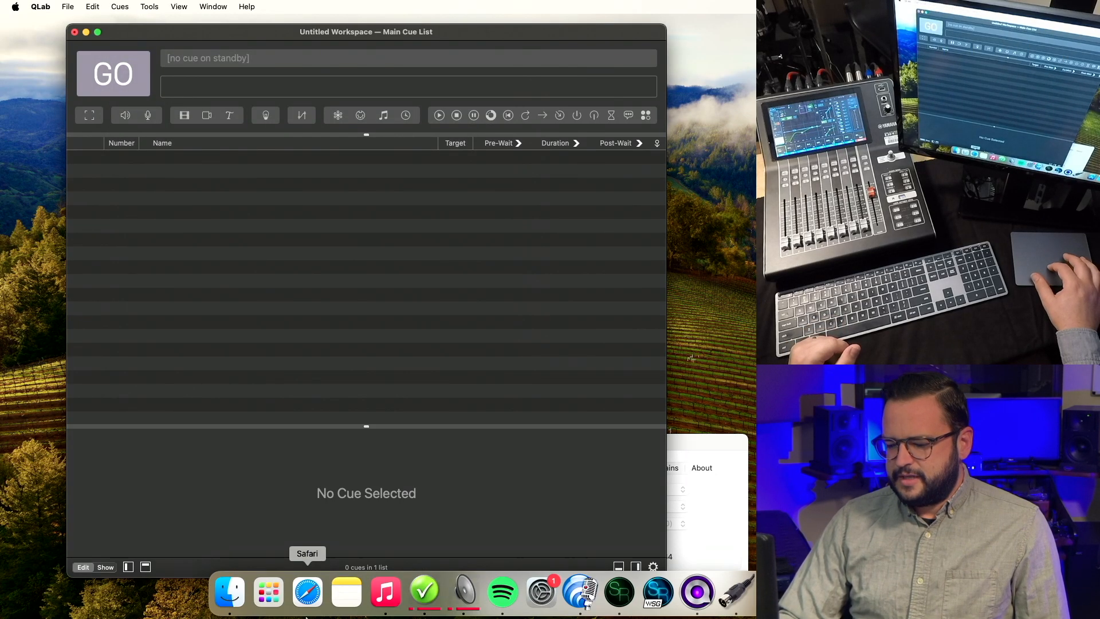
{"action": "left_click", "coordinate": [386, 591]}
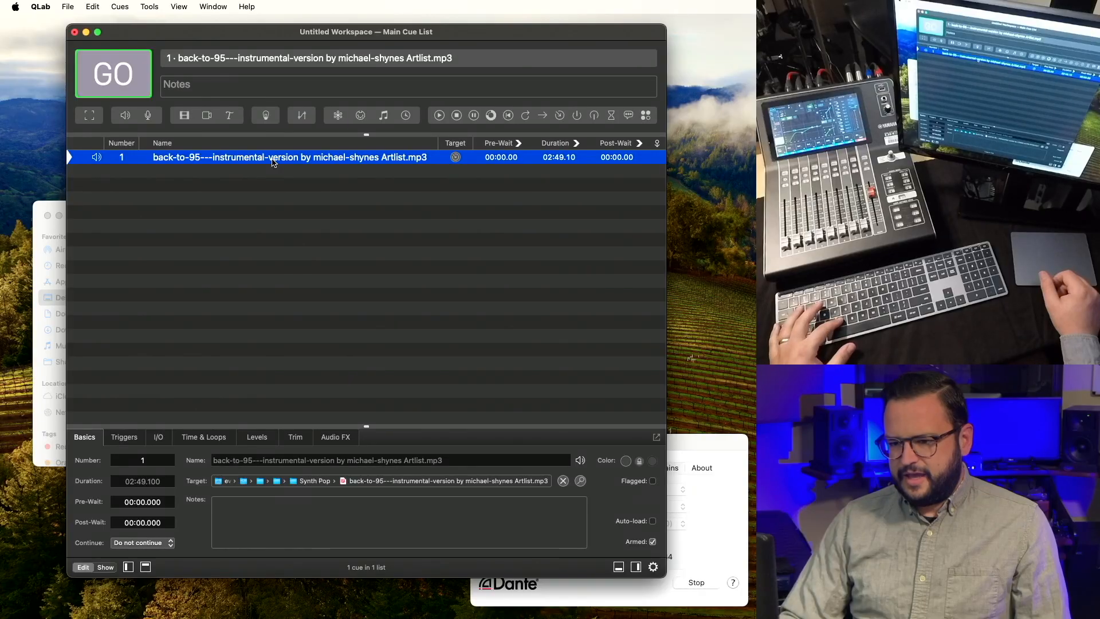
Play the music cue and set its VOG crosspoints to -6 dB, clearing input 1's.
{"action": "key", "text": "space"}
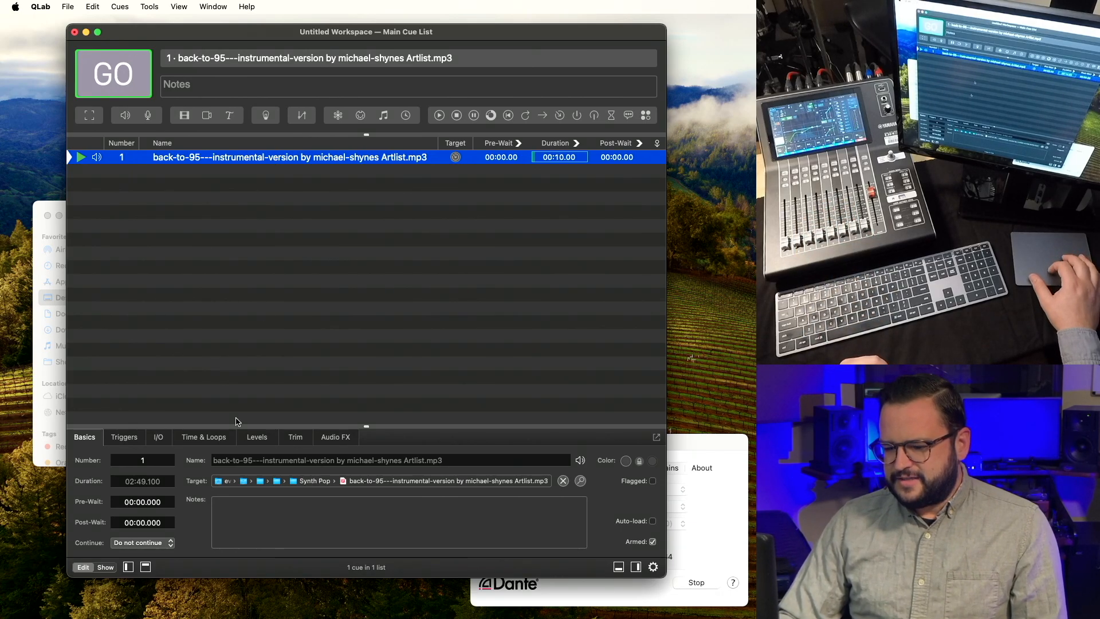
{"action": "left_click", "coordinate": [204, 437]}
{"action": "left_click", "coordinate": [256, 438]}
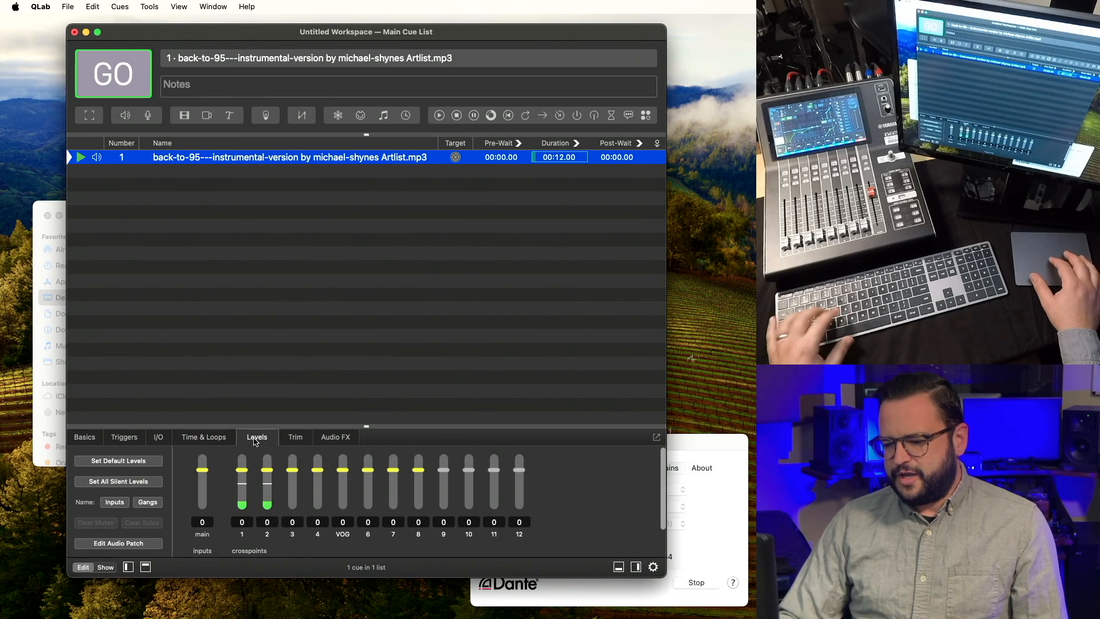
{"action": "left_click_drag", "start_coordinate": [345, 425], "coordinate": [347, 372]}
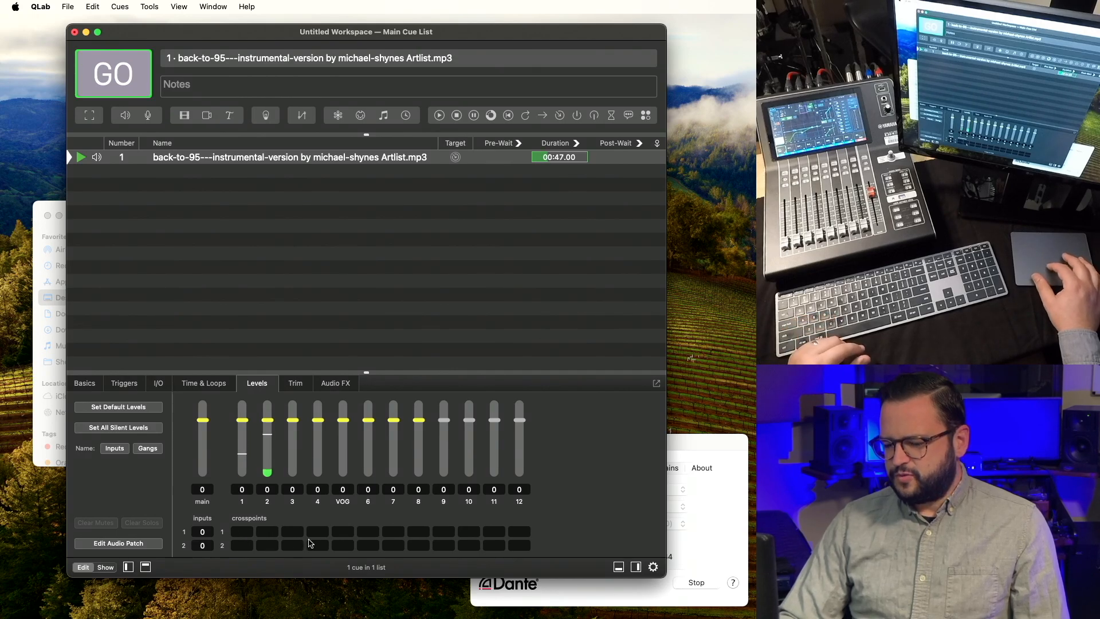
{"action": "type", "text": "-6"}
{"action": "key", "text": "Return"}
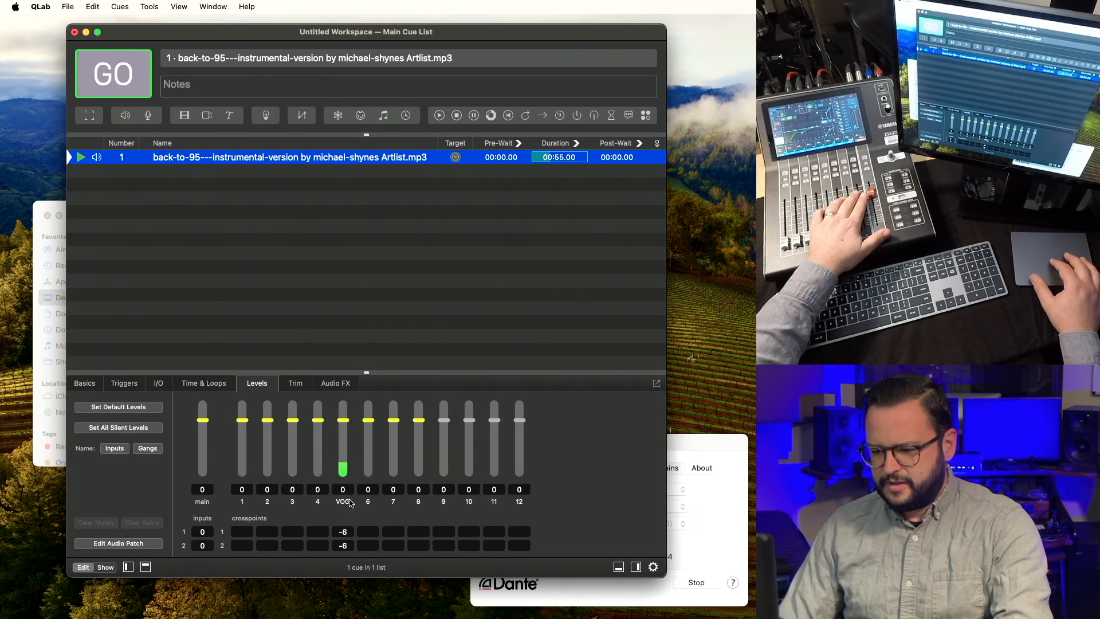
{"action": "left_click", "coordinate": [346, 533]}
{"action": "key", "text": "super+x"}
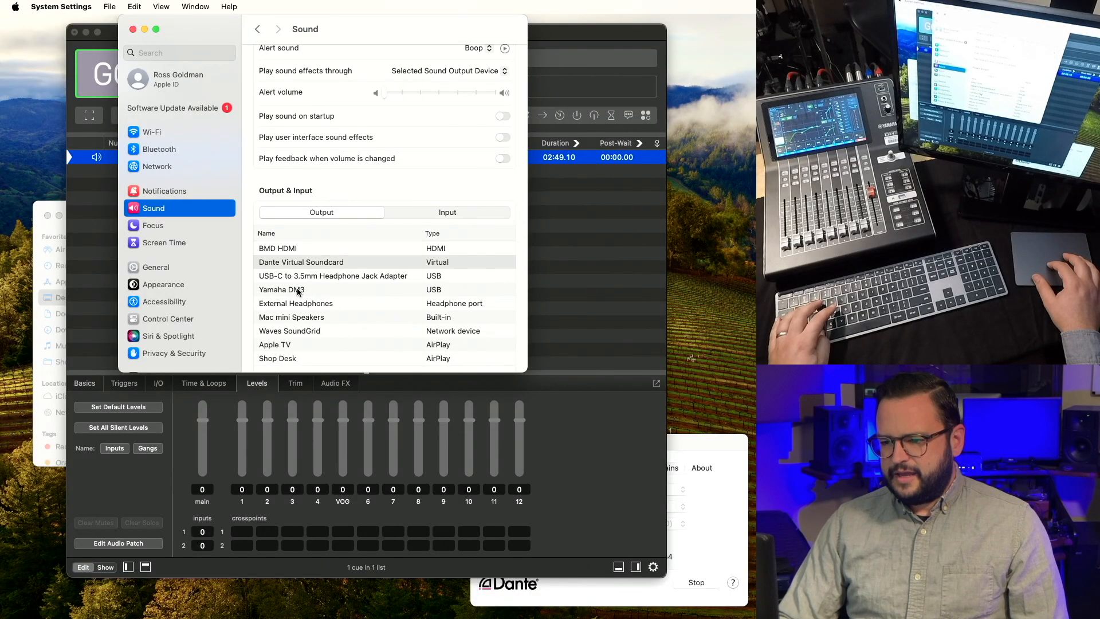
Reassign Patch 1 to the Yamaha DM3 (18 Out) in workspace Audio settings.
{"action": "key", "text": "super+q"}
{"action": "left_click", "coordinate": [654, 567]}
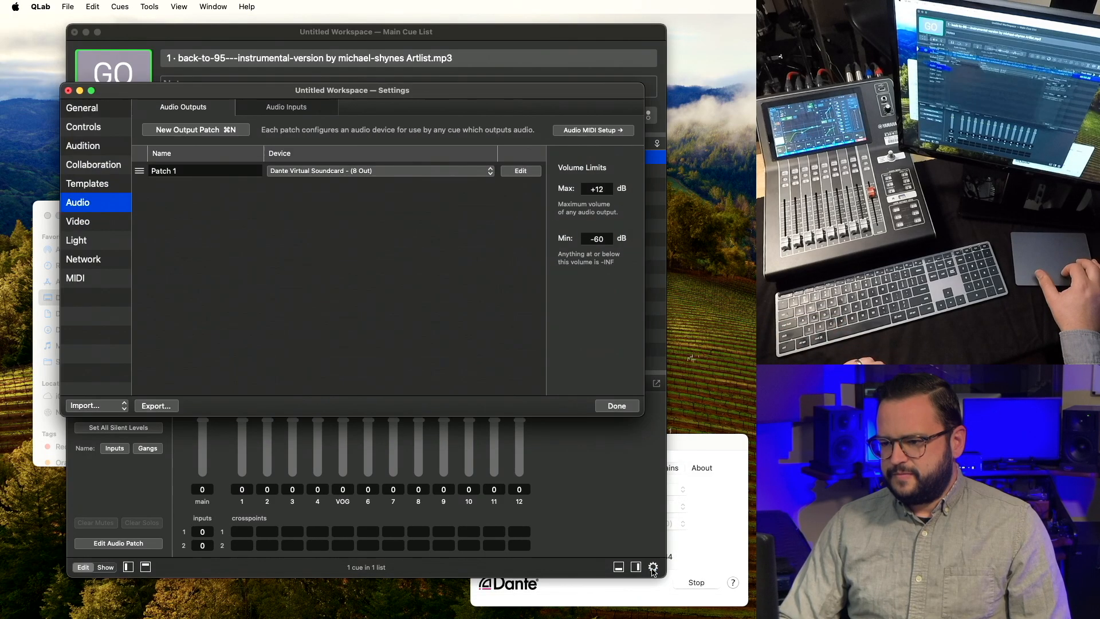
{"action": "left_click", "coordinate": [325, 172]}
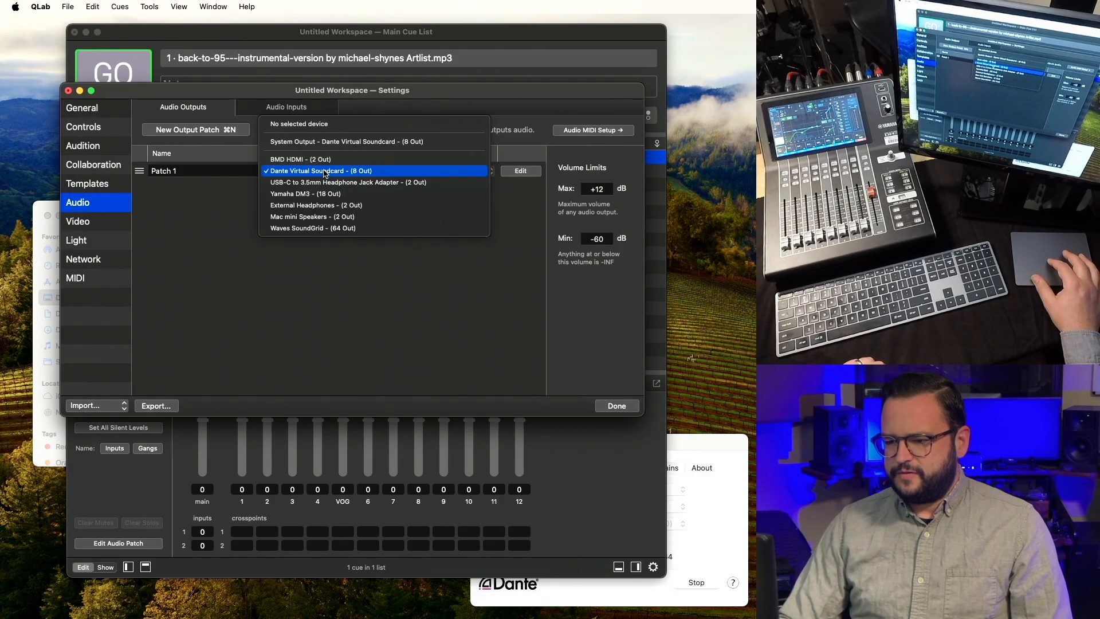
{"action": "left_click", "coordinate": [344, 193]}
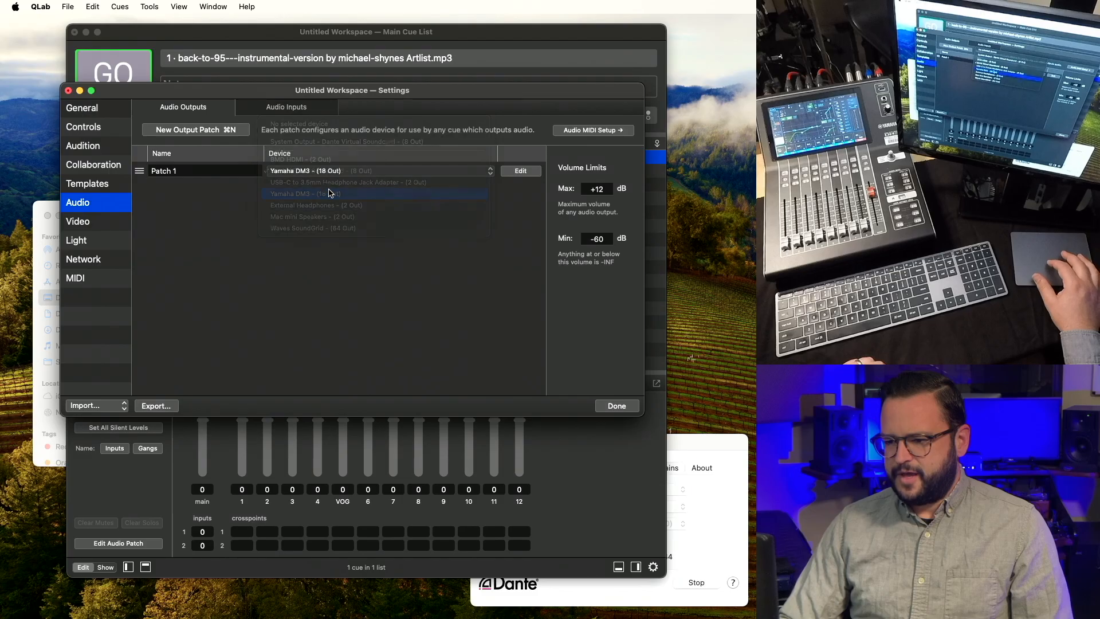
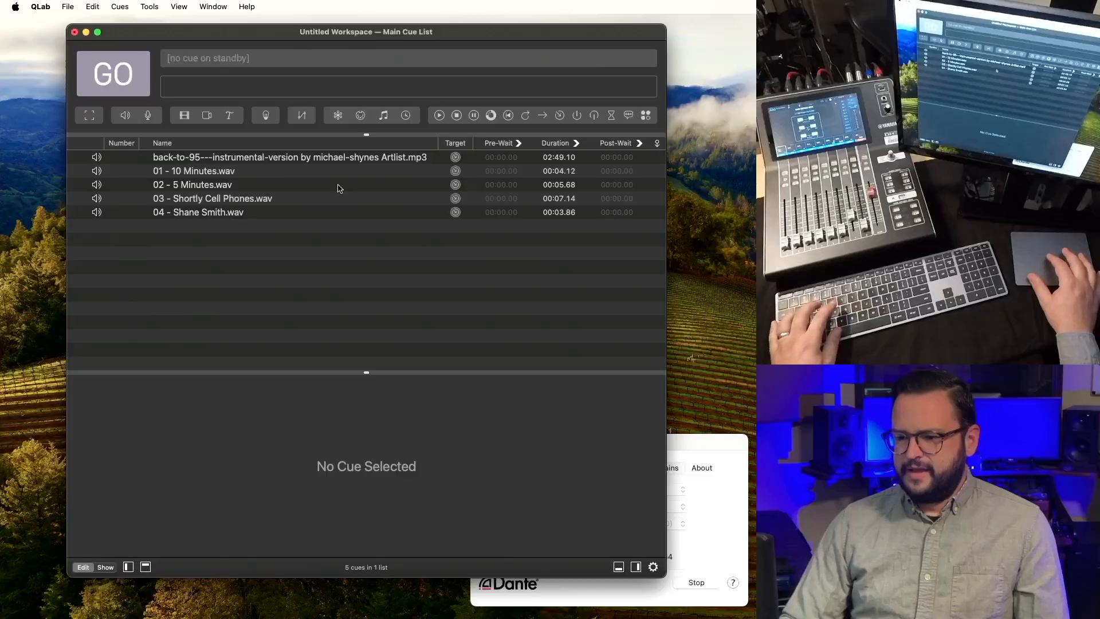
Delete all cues from the Main Cue List and show the cue lists sidebar.
{"action": "left_click", "coordinate": [338, 186]}
{"action": "key", "text": "super+a"}
{"action": "key", "text": "BackSpace"}
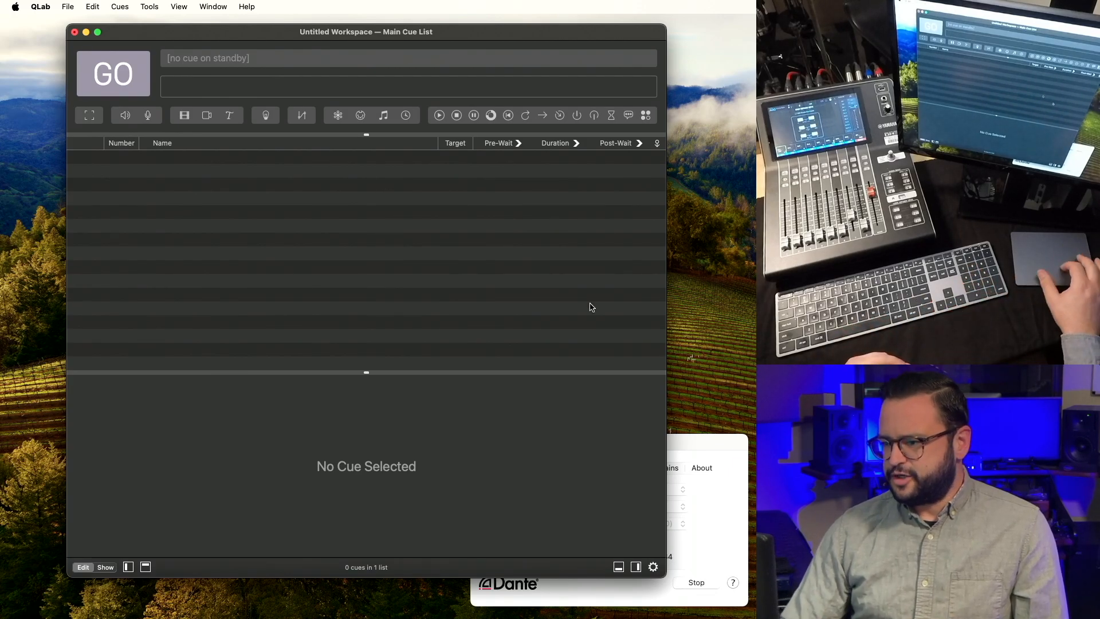
{"action": "left_click", "coordinate": [636, 567]}
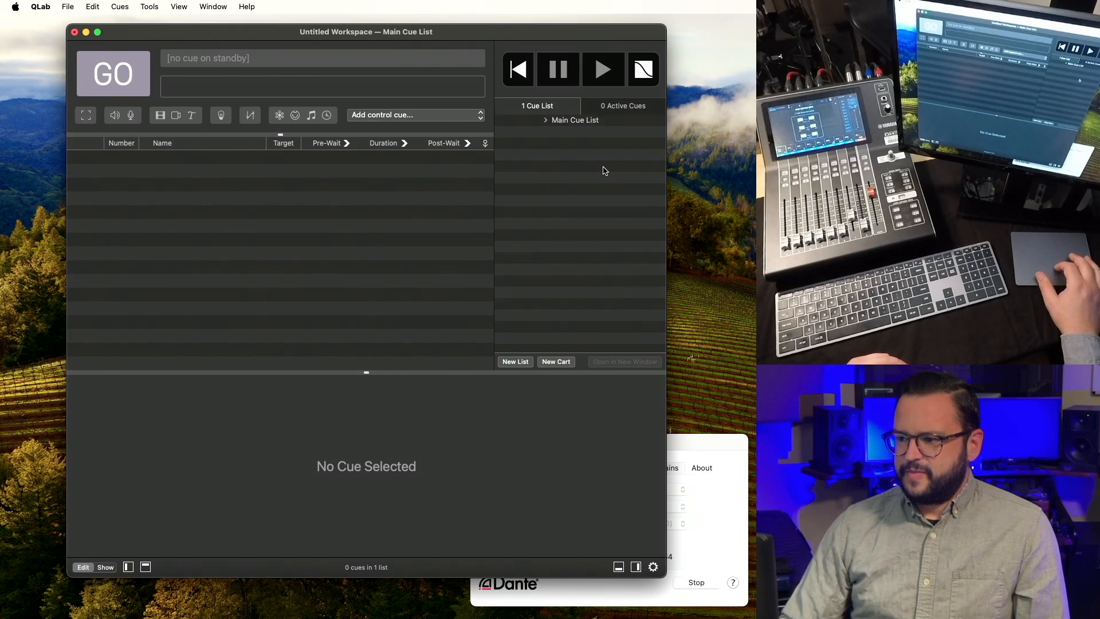
{"action": "left_click", "coordinate": [611, 109]}
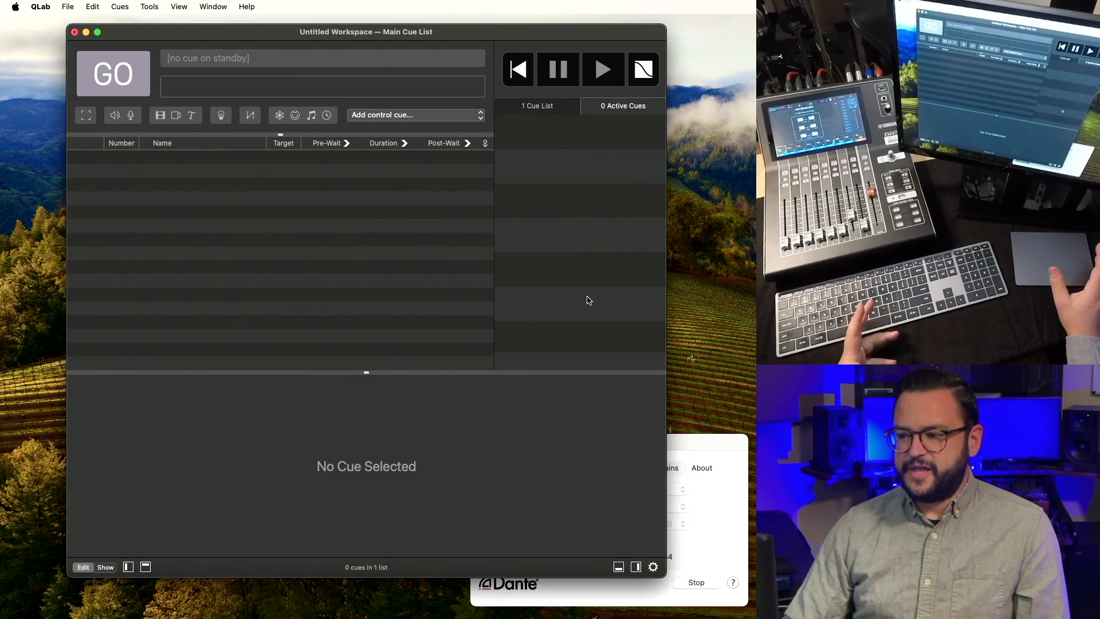
Add a second cue list named Playons.
{"action": "left_click", "coordinate": [560, 110]}
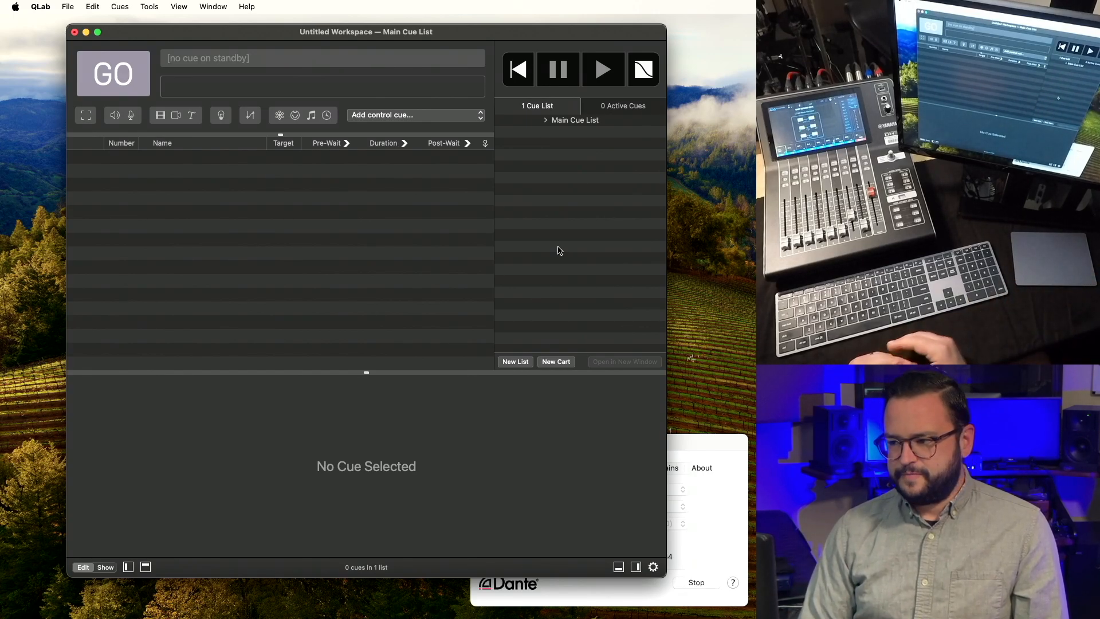
{"action": "left_click", "coordinate": [519, 362]}
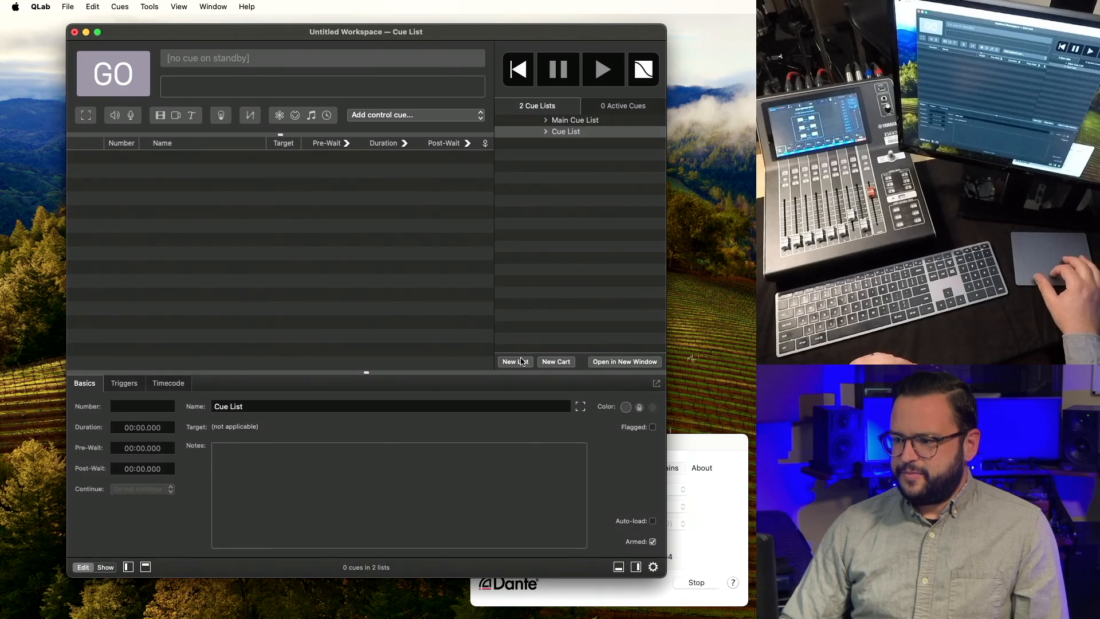
{"action": "double_click", "coordinate": [564, 131]}
{"action": "type", "text": "Playons"}
{"action": "key", "text": "Return"}
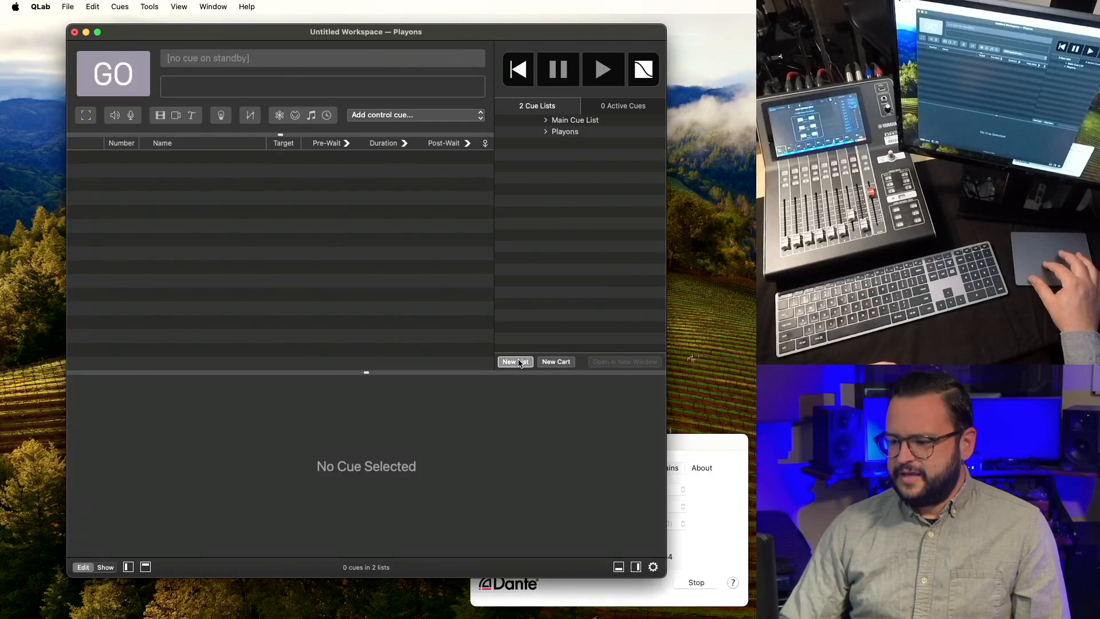
Add two more cue lists named VOs and Scripts.
{"action": "left_click", "coordinate": [515, 362]}
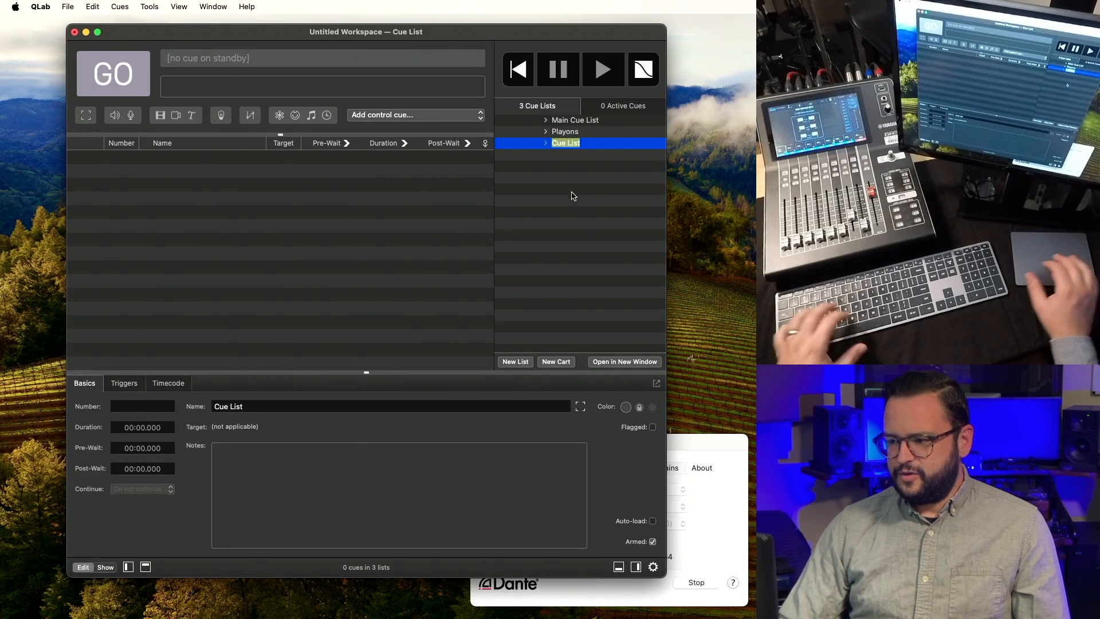
{"action": "type", "text": "VOs"}
{"action": "key", "text": "Return"}
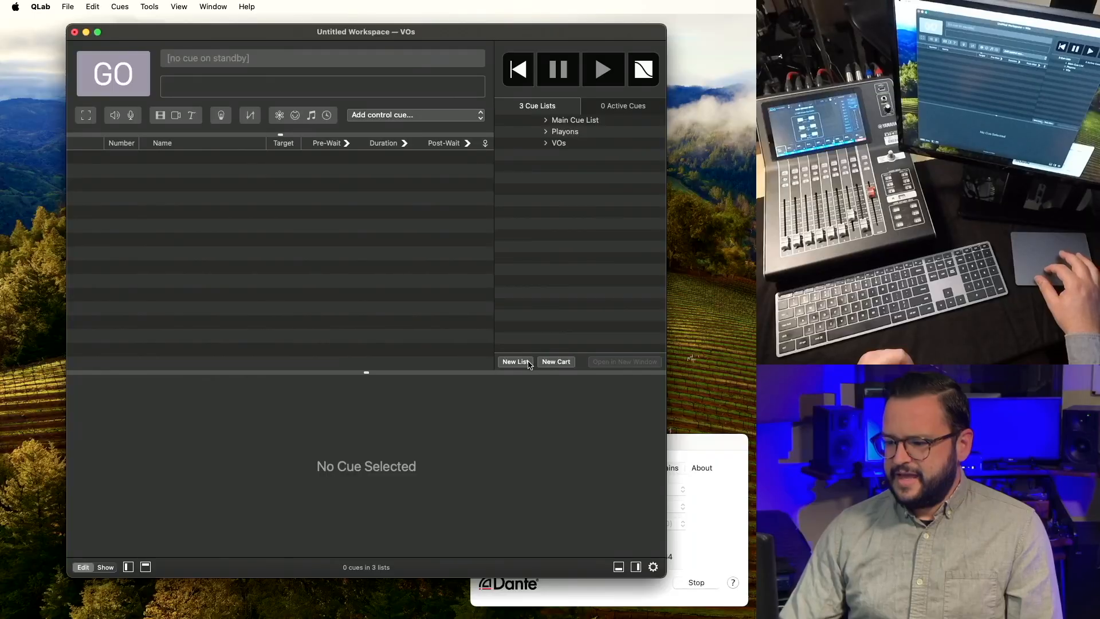
{"action": "left_click", "coordinate": [515, 362]}
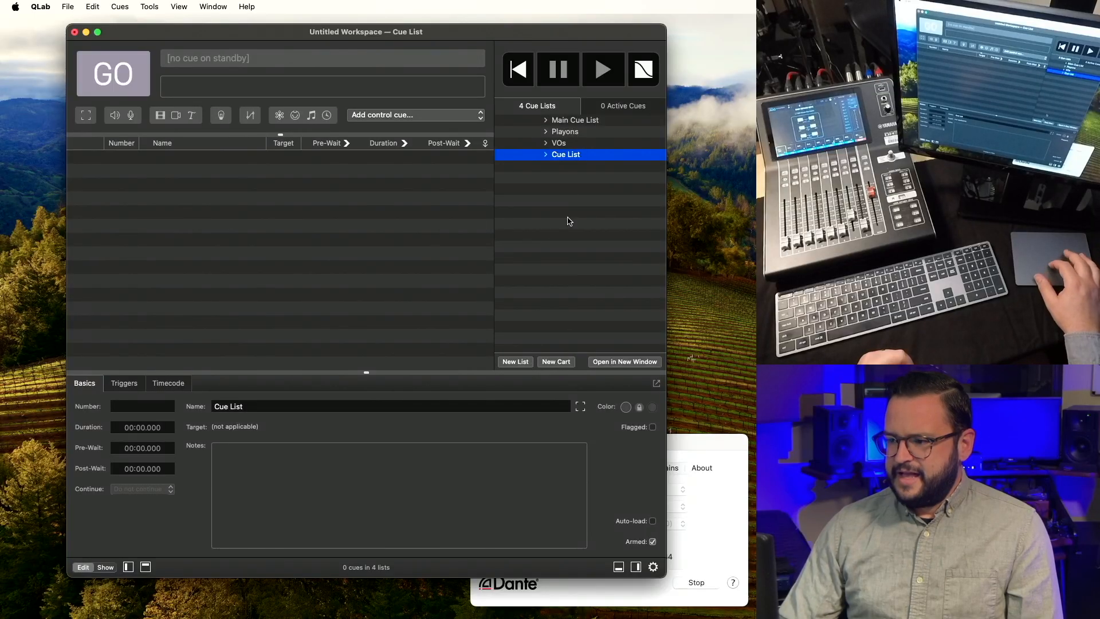
{"action": "double_click", "coordinate": [562, 154]}
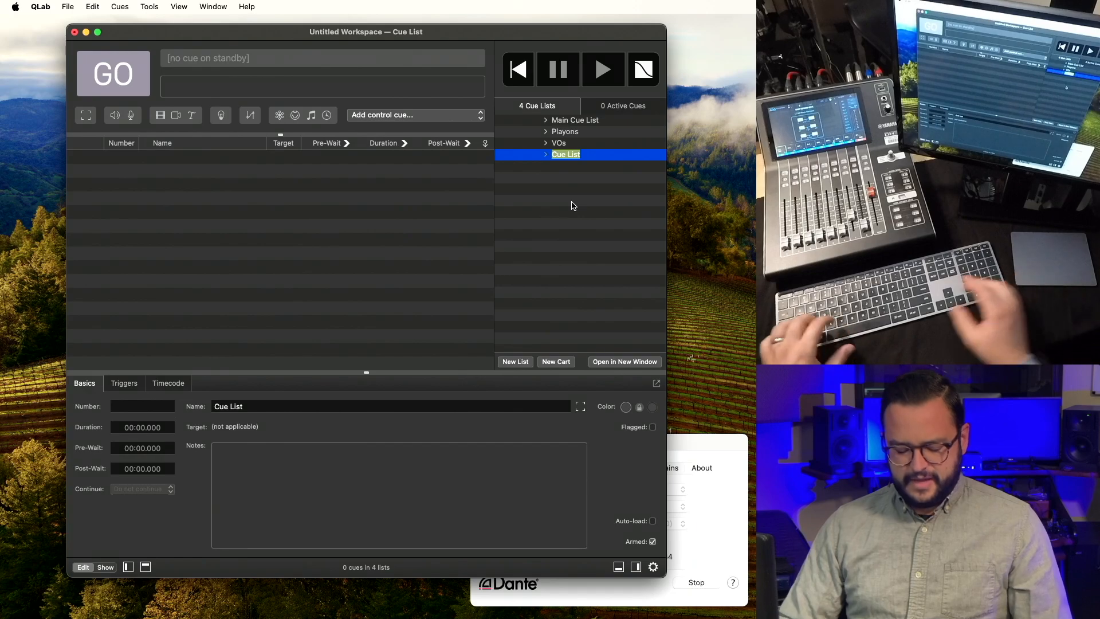
{"action": "type", "text": "Sounds"}
{"action": "key", "text": "Return"}
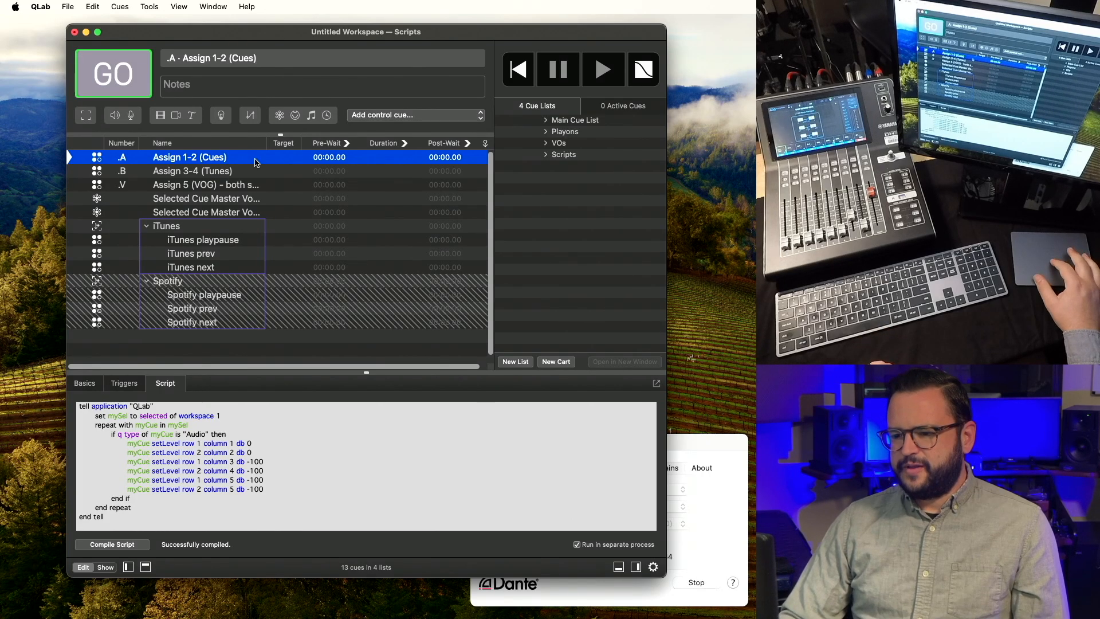
Inspect the Assign 3-4 (Tunes) and Assign 5 (VOG) scripts and the master volume ±3 OSC cues.
{"action": "left_click", "coordinate": [256, 169]}
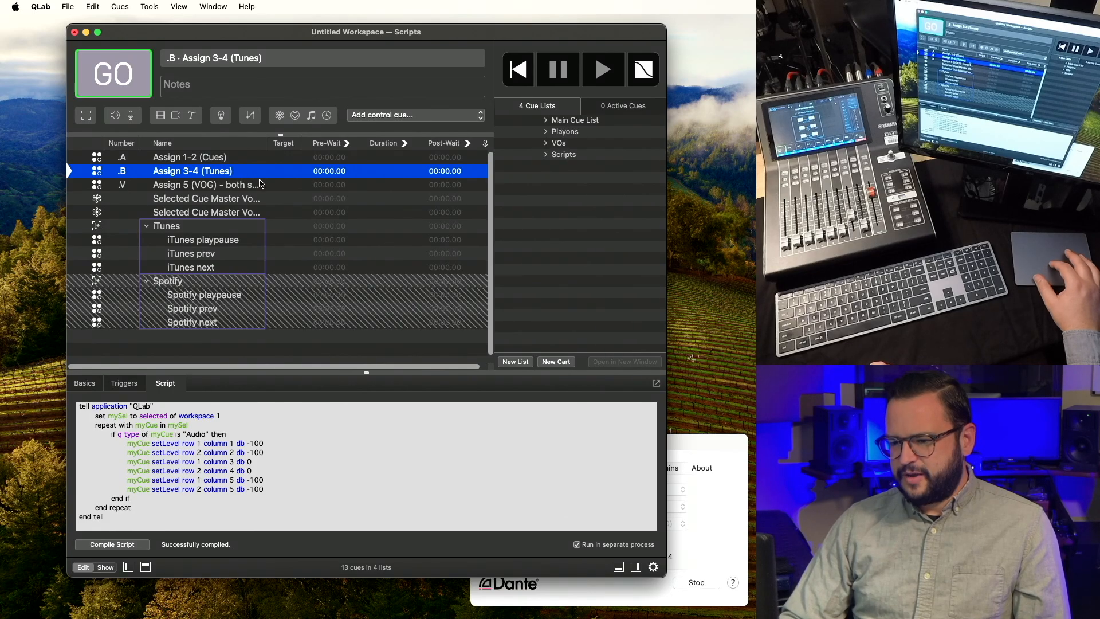
{"action": "left_click", "coordinate": [269, 184]}
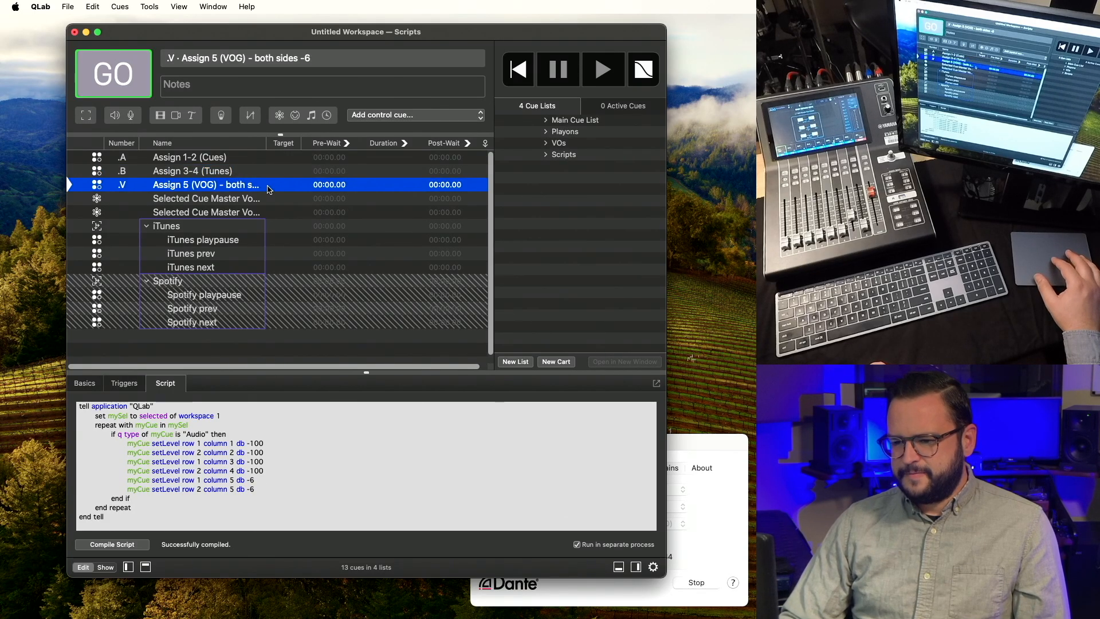
{"action": "left_click", "coordinate": [270, 199]}
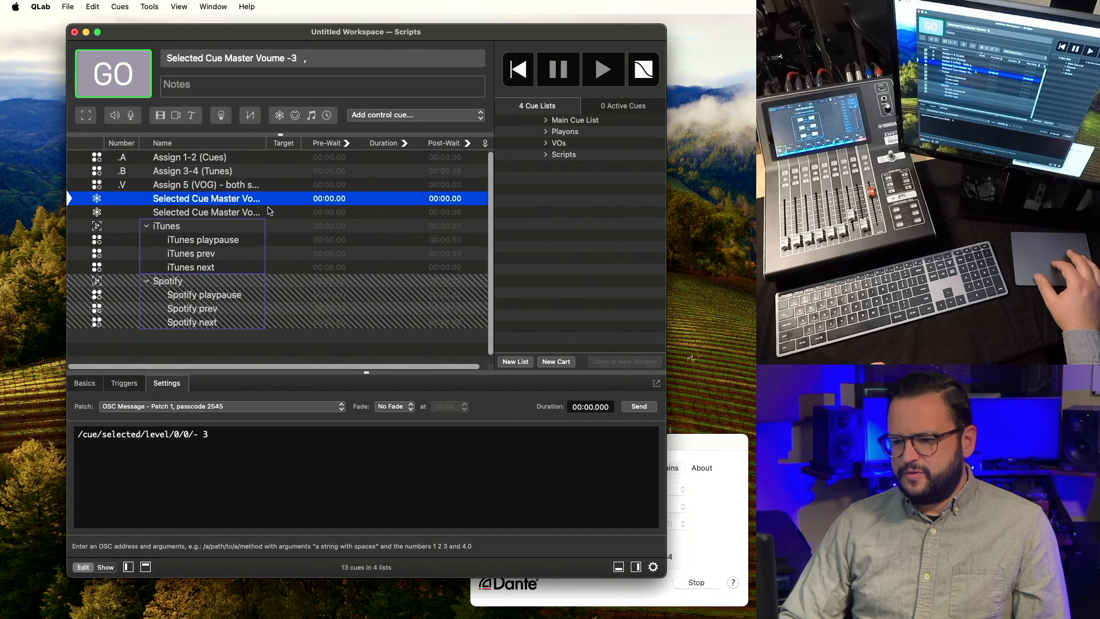
{"action": "left_click", "coordinate": [269, 213]}
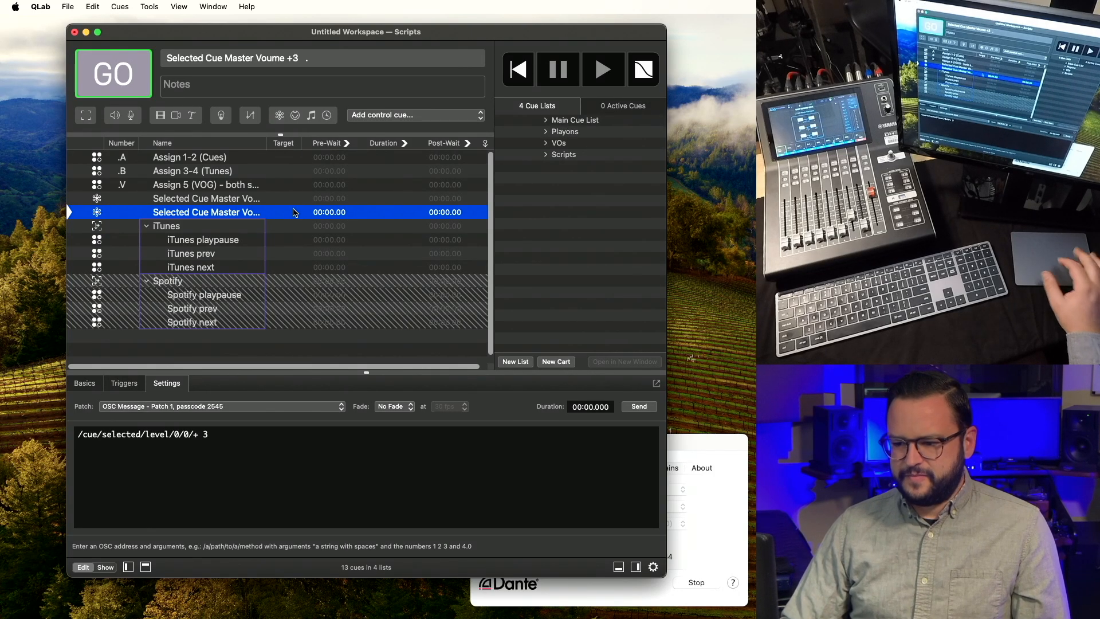
Inspect the iTunes and Spotify groups and their playpause, prev and next scripts.
{"action": "left_click", "coordinate": [263, 227]}
{"action": "left_click", "coordinate": [247, 245]}
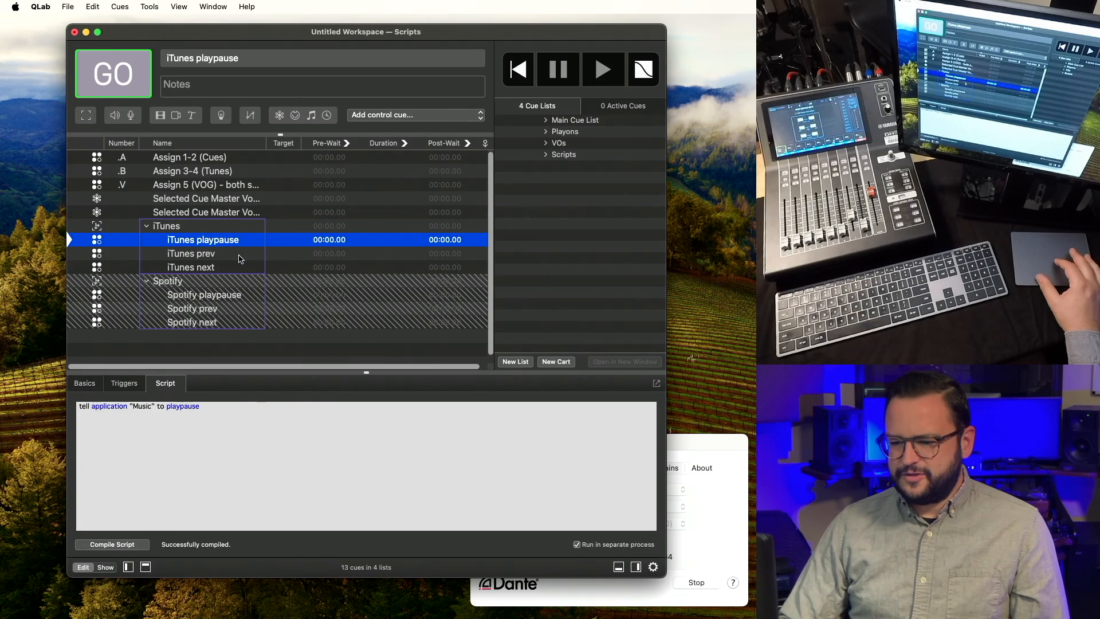
{"action": "left_click", "coordinate": [240, 255]}
{"action": "left_click", "coordinate": [238, 267]}
{"action": "left_click", "coordinate": [232, 283]}
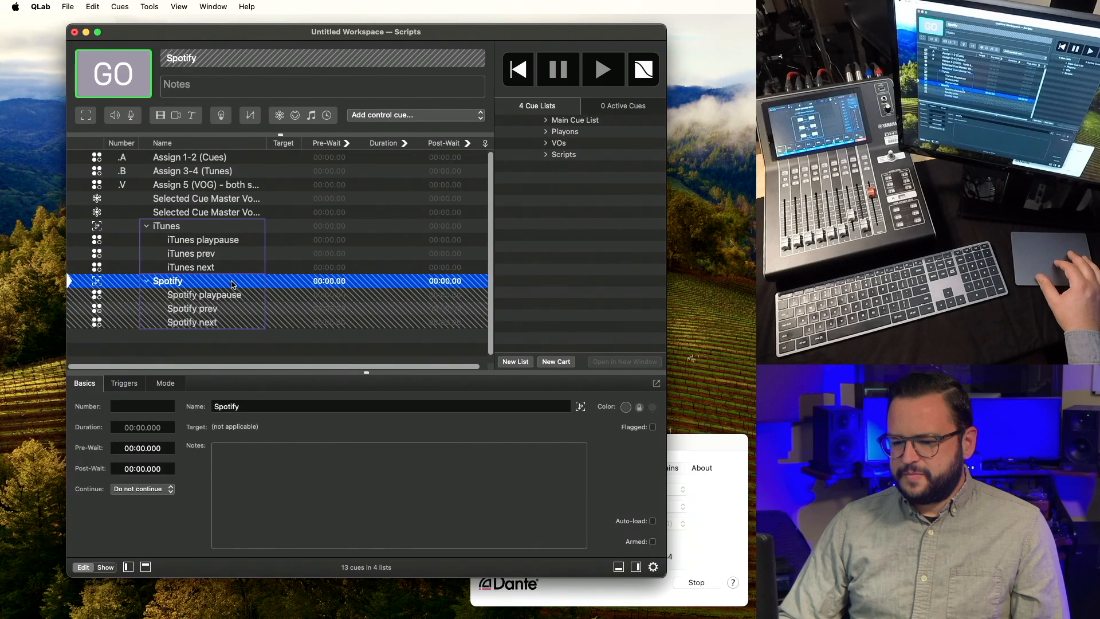
{"action": "left_click", "coordinate": [231, 295]}
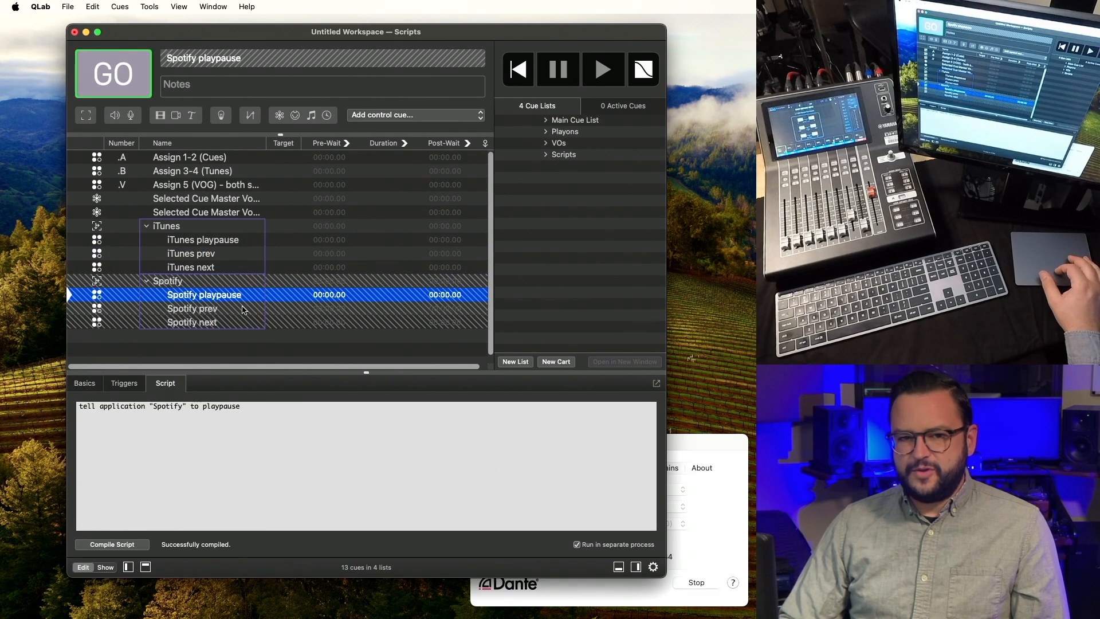
{"action": "left_click", "coordinate": [232, 283]}
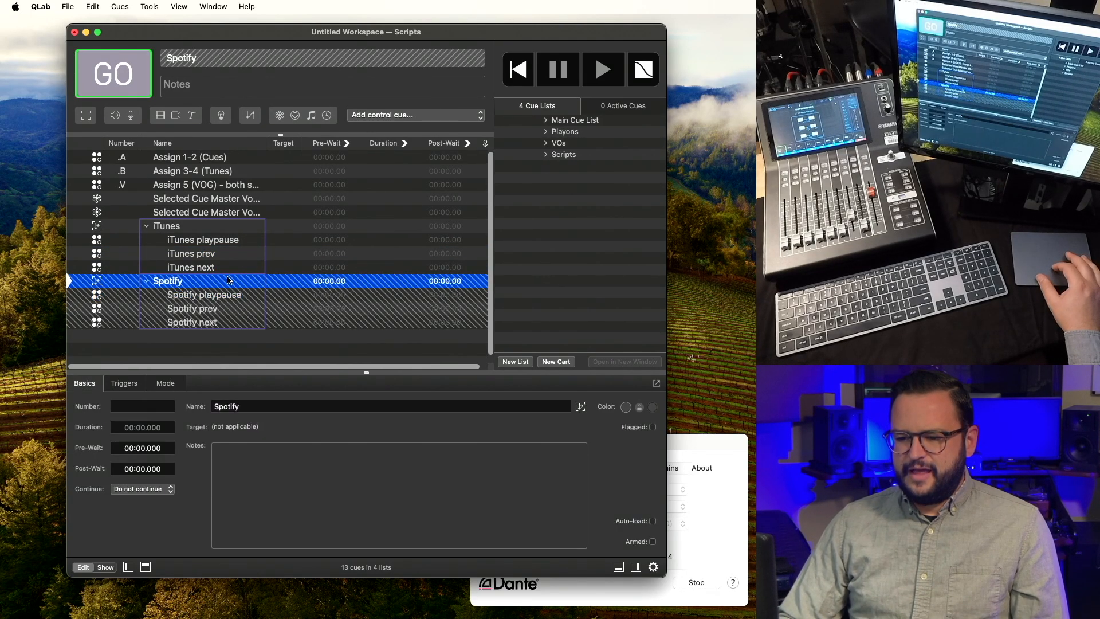
{"action": "left_click", "coordinate": [224, 228]}
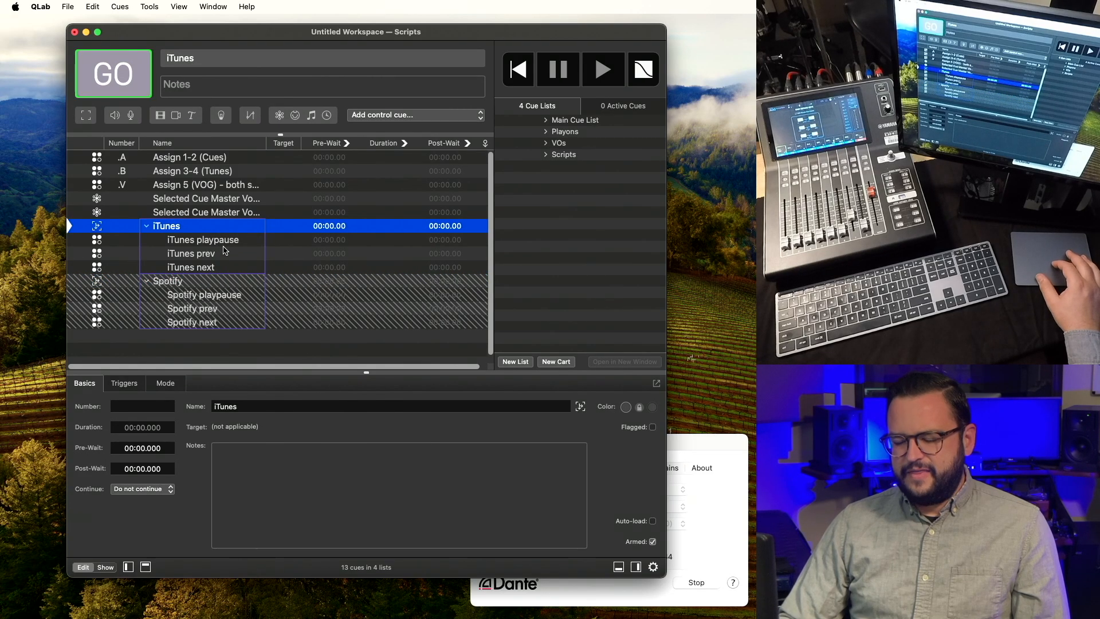
{"action": "left_click", "coordinate": [229, 246]}
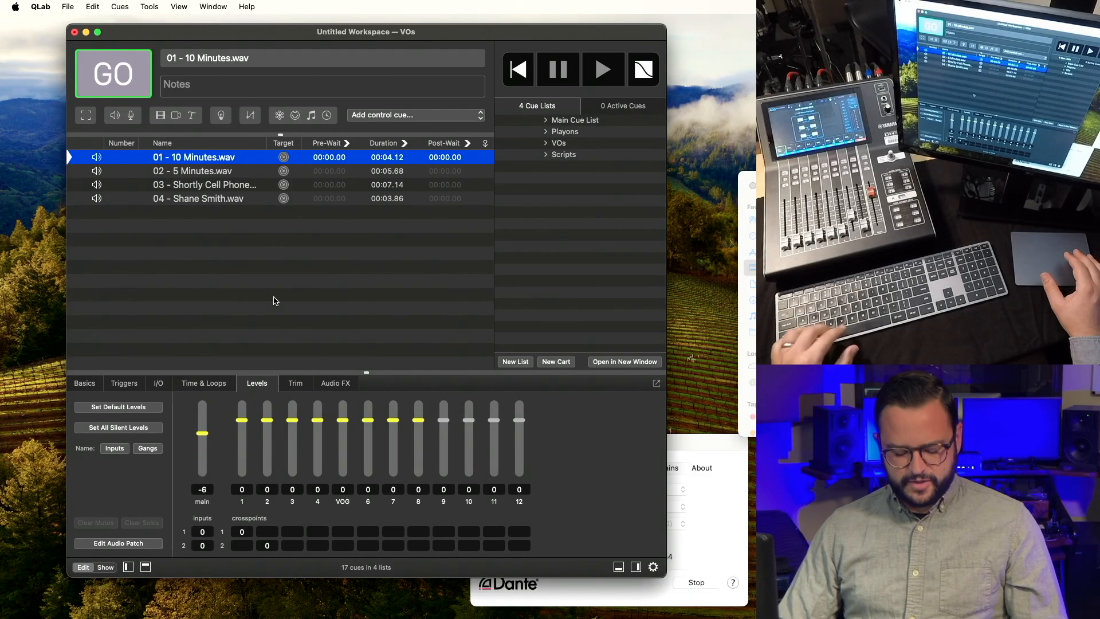
Play the 01 - 10 Minutes VO cue and test the routing script hotkeys.
{"action": "key", "text": "ctrl+v"}
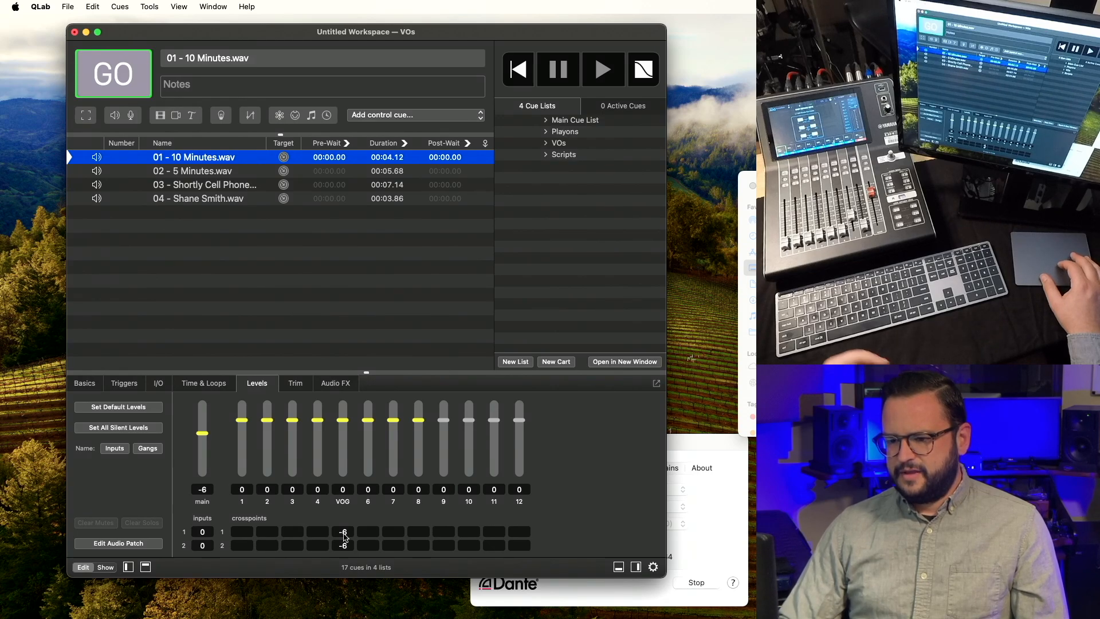
{"action": "key", "text": "space"}
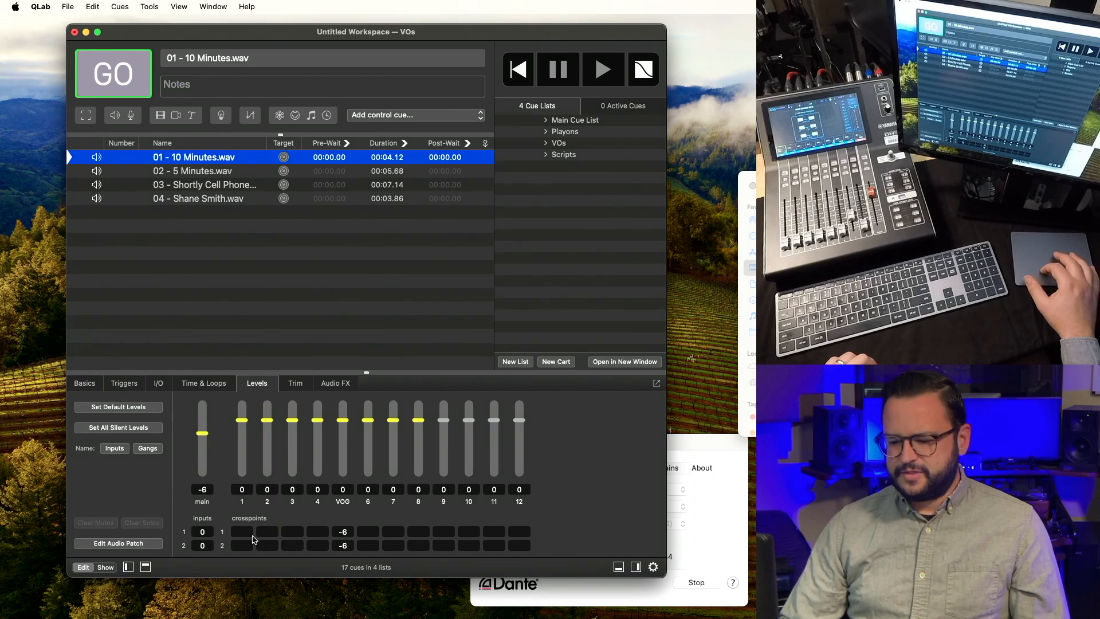
{"action": "key", "text": "super+z"}
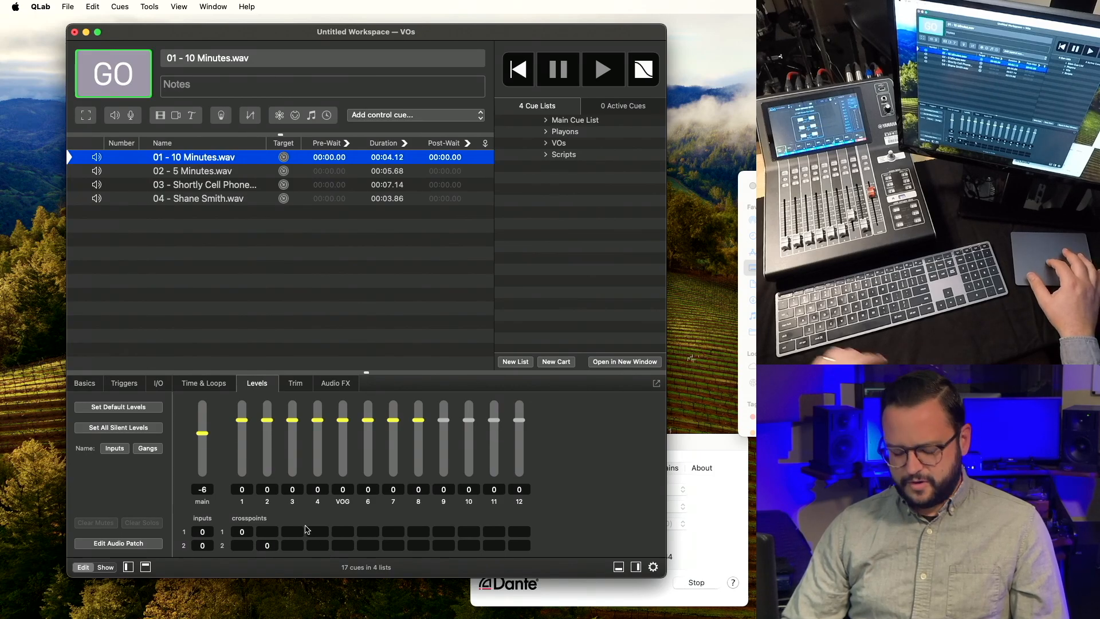
{"action": "key", "text": "ctrl+3"}
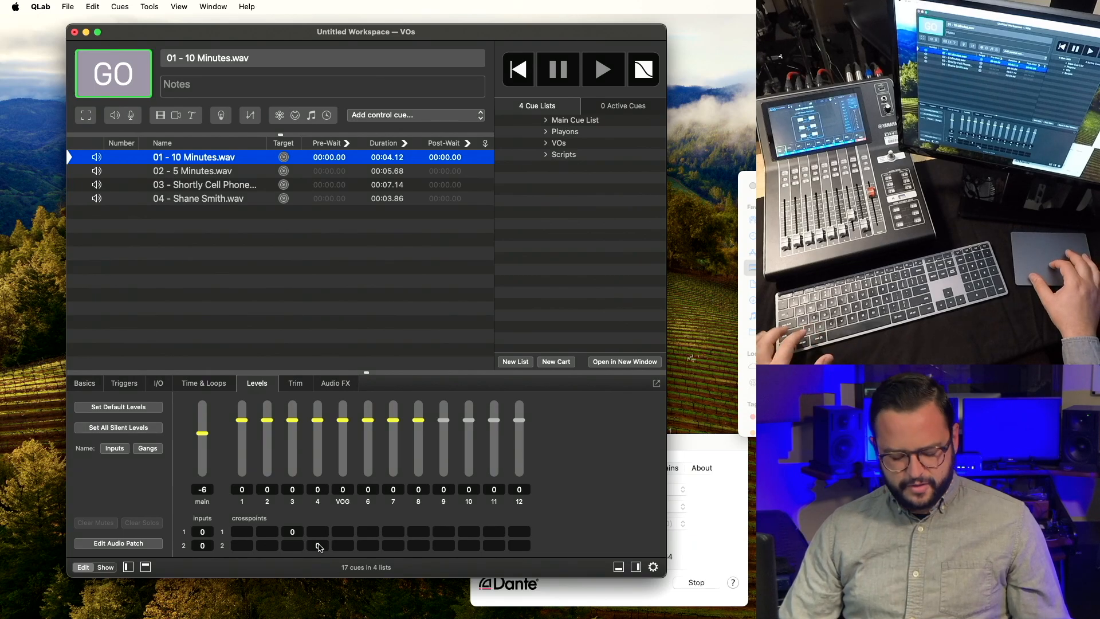
Clear input 1's output 3 crosspoint and set both inputs' VOG crosspoints to -6 dB.
{"action": "left_click", "coordinate": [296, 533]}
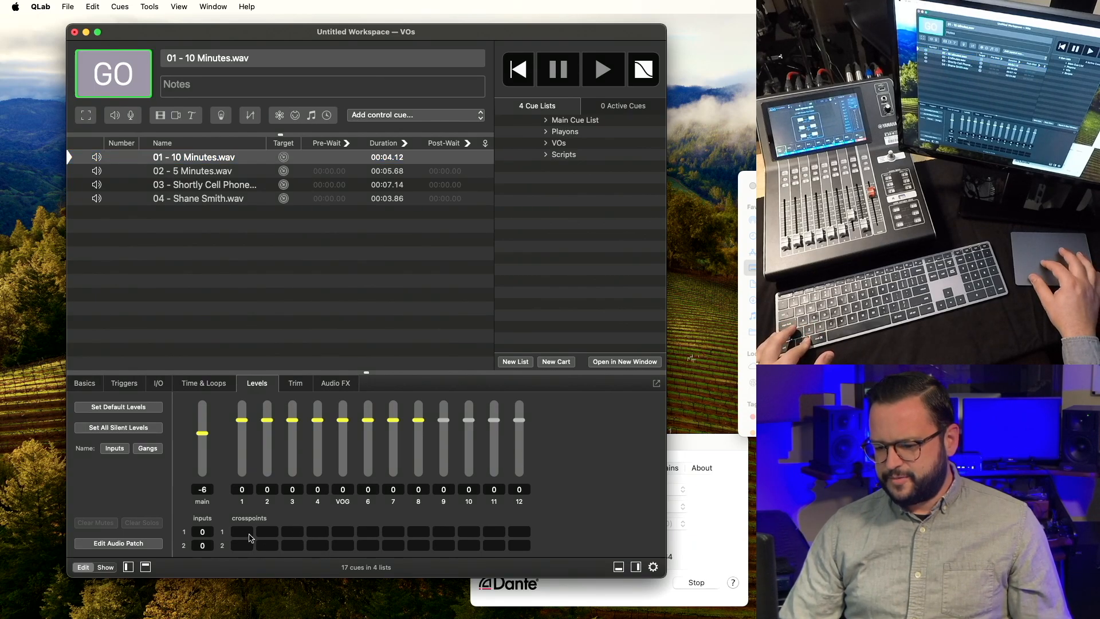
{"action": "left_click", "coordinate": [261, 545], "text": "alt"}
{"action": "left_click", "coordinate": [344, 532]}
{"action": "type", "text": "-6"}
{"action": "key", "text": "Return"}
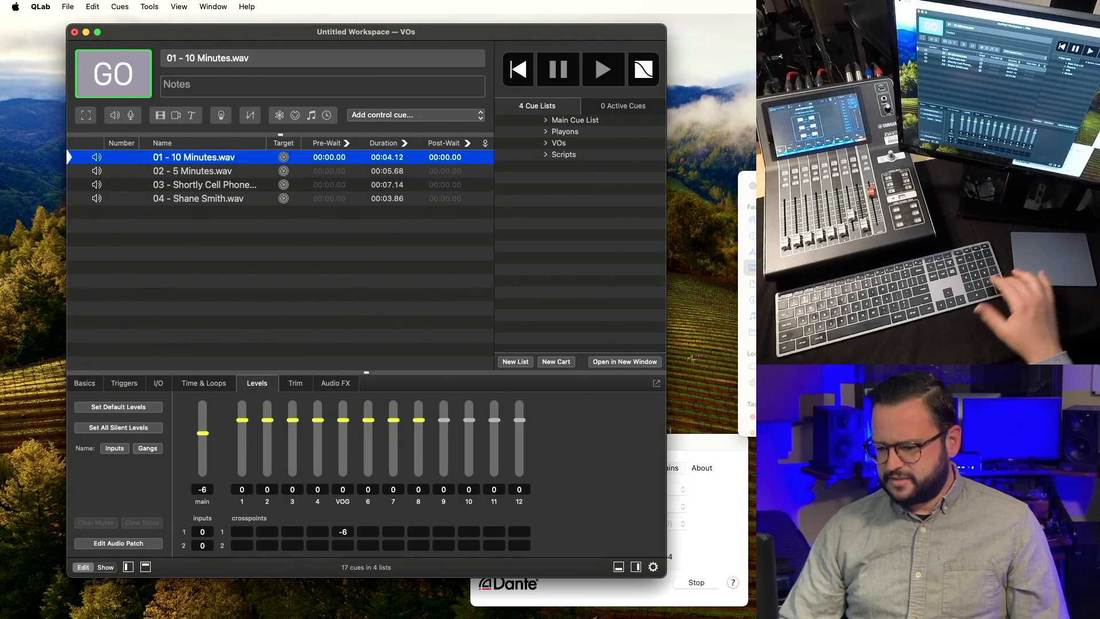
{"action": "left_click", "coordinate": [342, 545]}
{"action": "type", "text": "-6"}
{"action": "key", "text": "Return"}
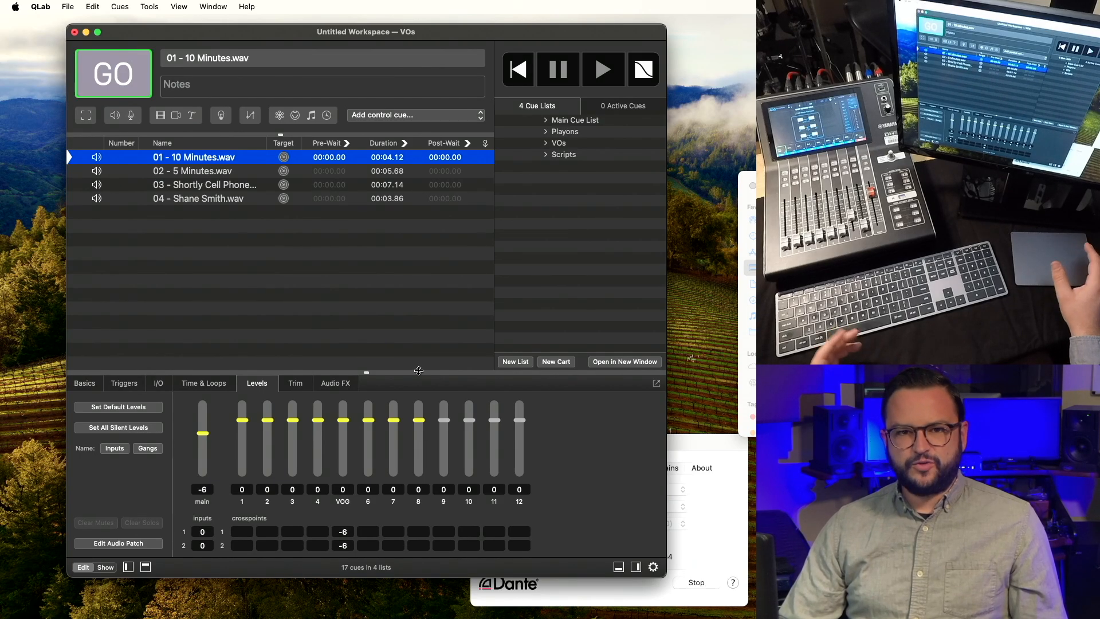
Route the cue back to outputs 1 and 2 and return its main level to -6.
{"action": "key", "text": "ctrl+c"}
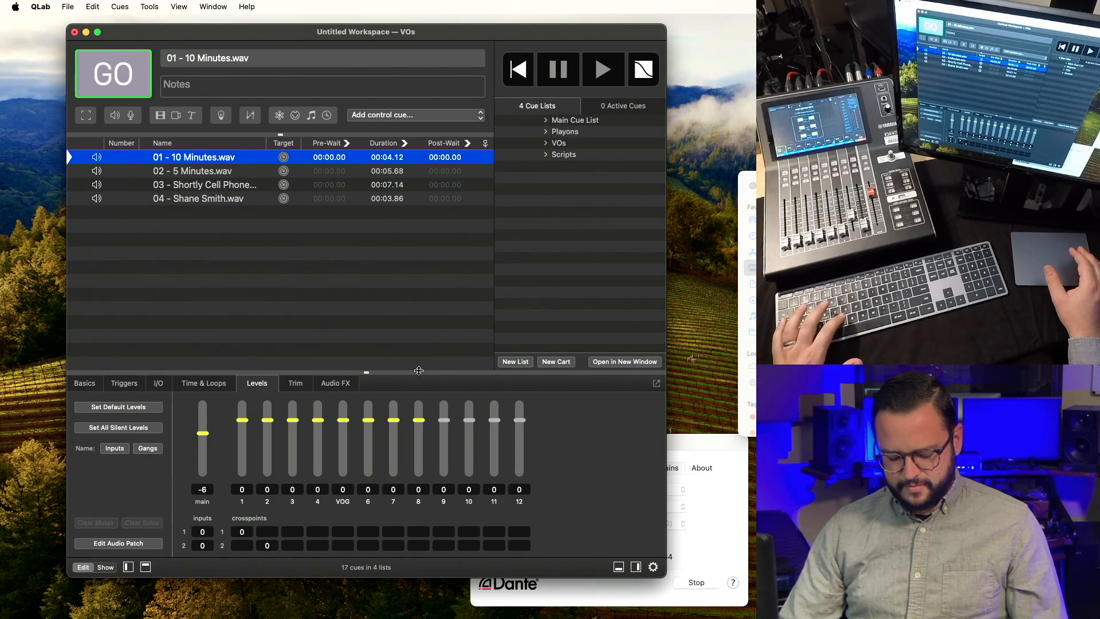
{"action": "key", "text": "ctrl+z"}
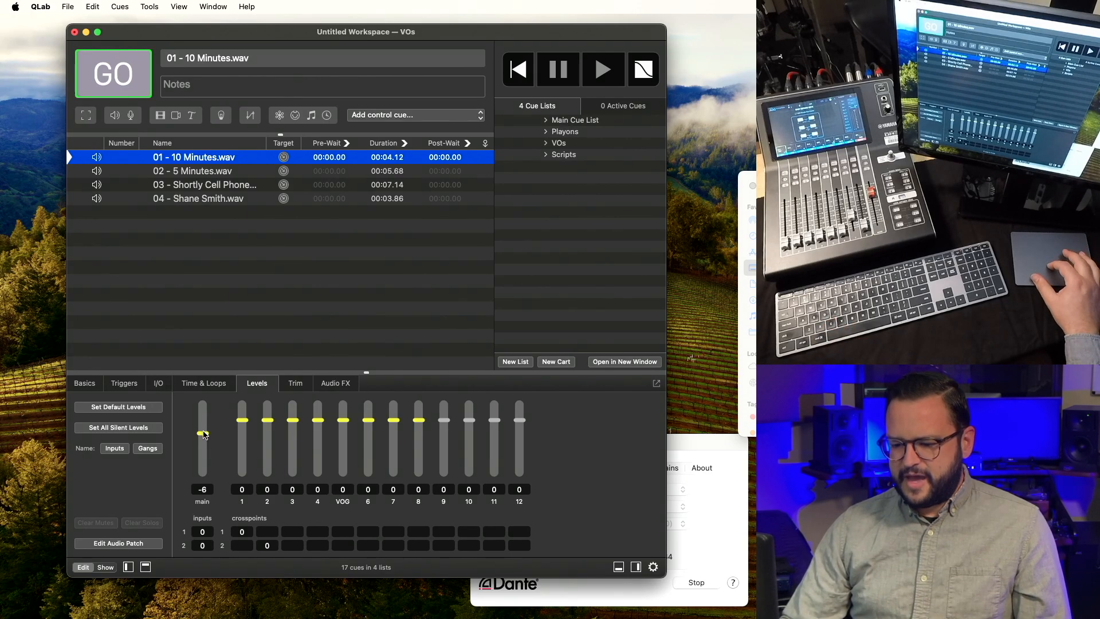
{"action": "mouse_move", "coordinate": [203, 433]}
{"action": "left_mouse_down"}
{"action": "mouse_move", "coordinate": [203, 444]}
{"action": "mouse_move", "coordinate": [204, 432]}
{"action": "left_mouse_up"}
{"action": "key", "text": "super+z"}
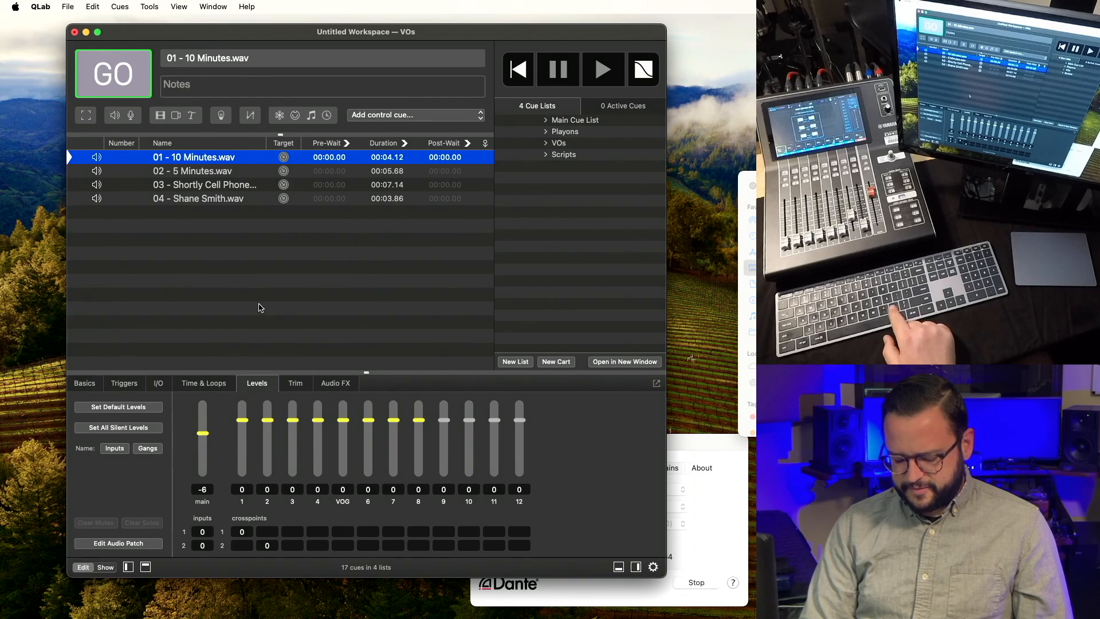
{"action": "key", "text": "comma"}
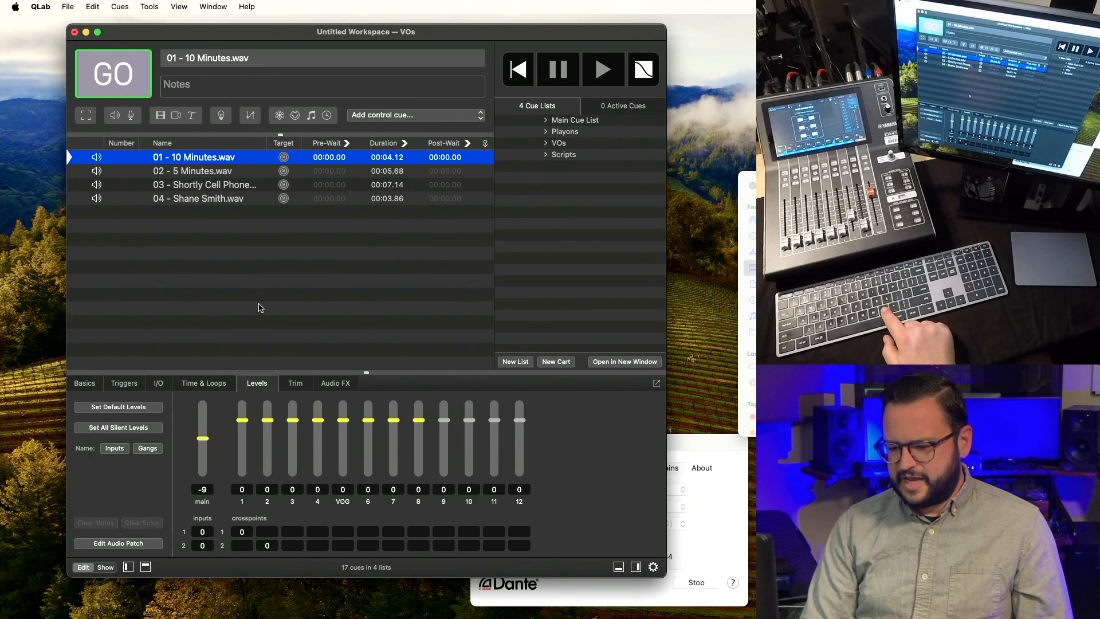
{"action": "key", "text": "period"}
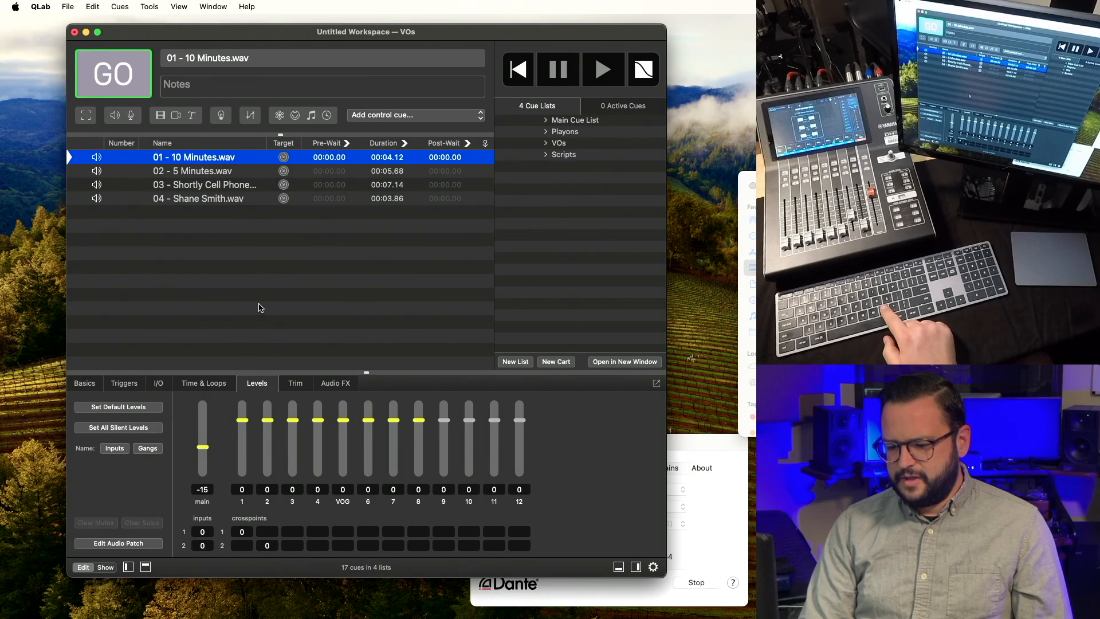
{"action": "key", "text": "period"}
{"action": "key", "text": "period"}
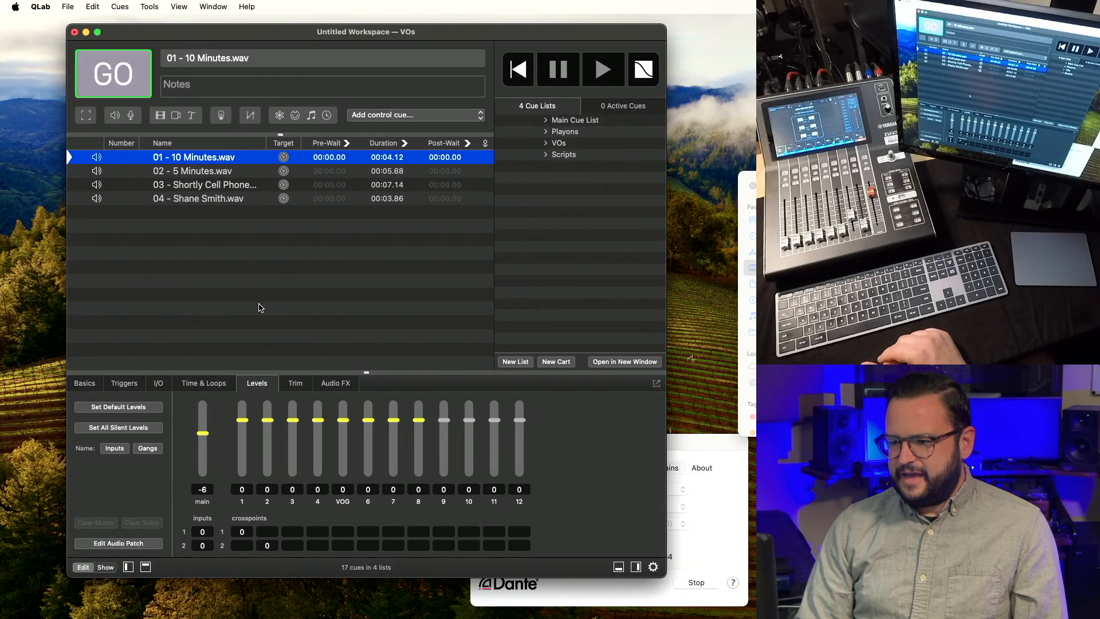
{"action": "left_click", "coordinate": [564, 154]}
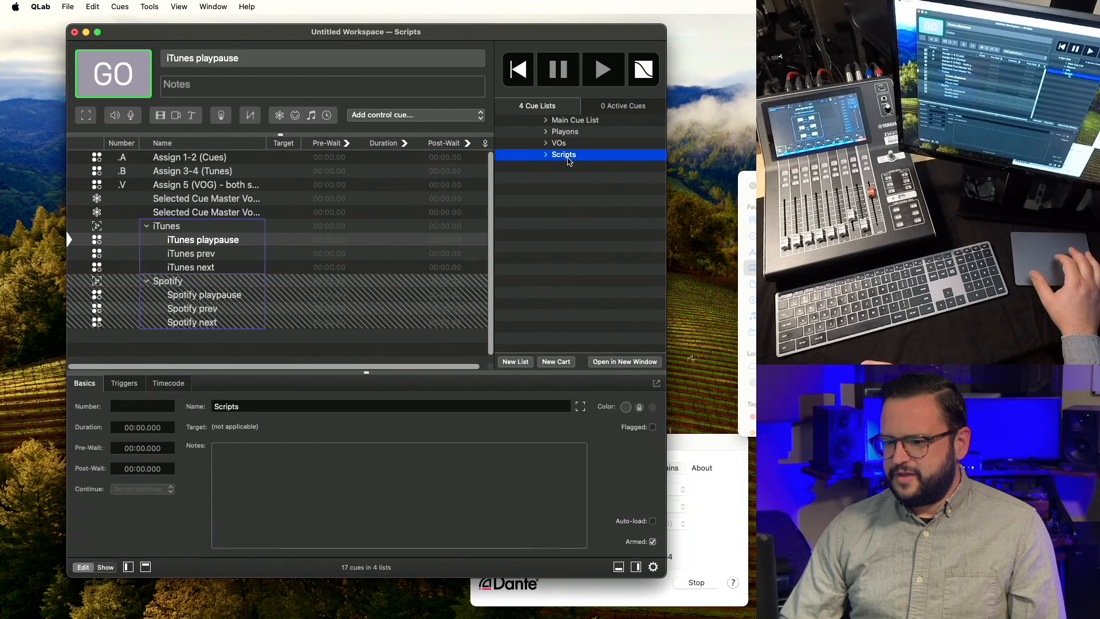
Copy the iTunes playpause script cue into the Main Cue List.
{"action": "left_click", "coordinate": [232, 240]}
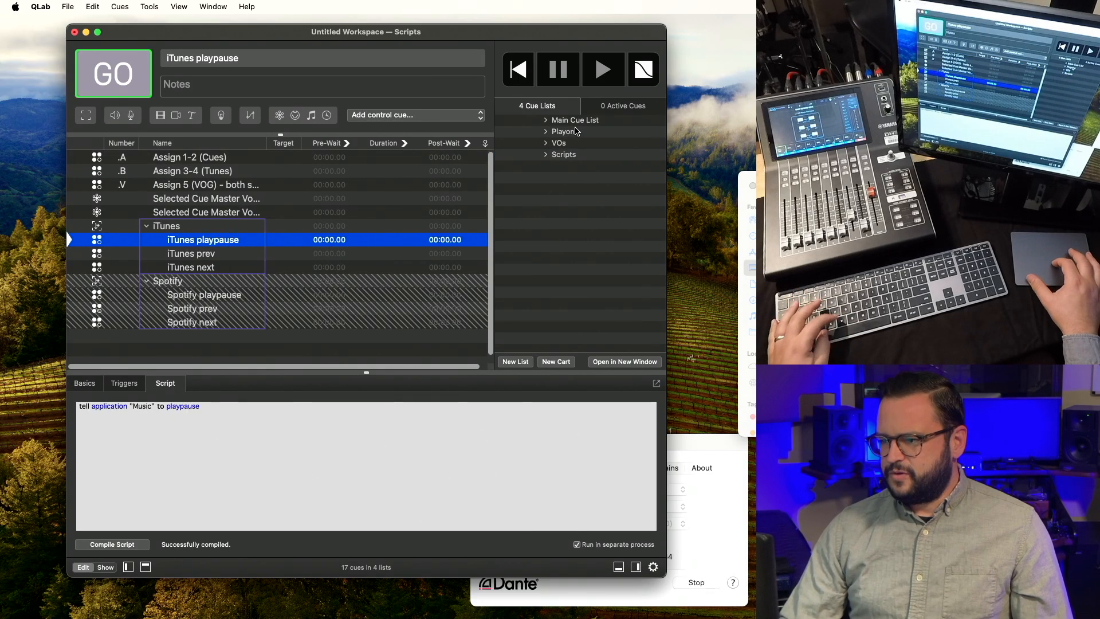
{"action": "left_click", "coordinate": [575, 120]}
{"action": "left_click", "coordinate": [344, 184]}
{"action": "key", "text": "super+v"}
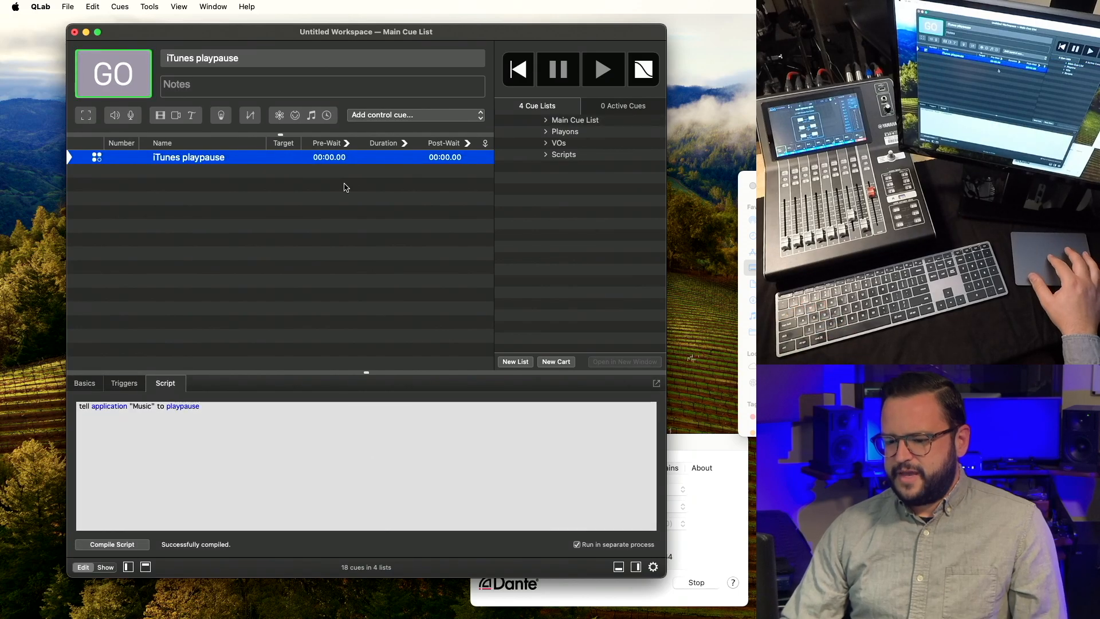
Fire the playpause cue repeatedly to pause and resume Music playback.
{"action": "left_click", "coordinate": [381, 590]}
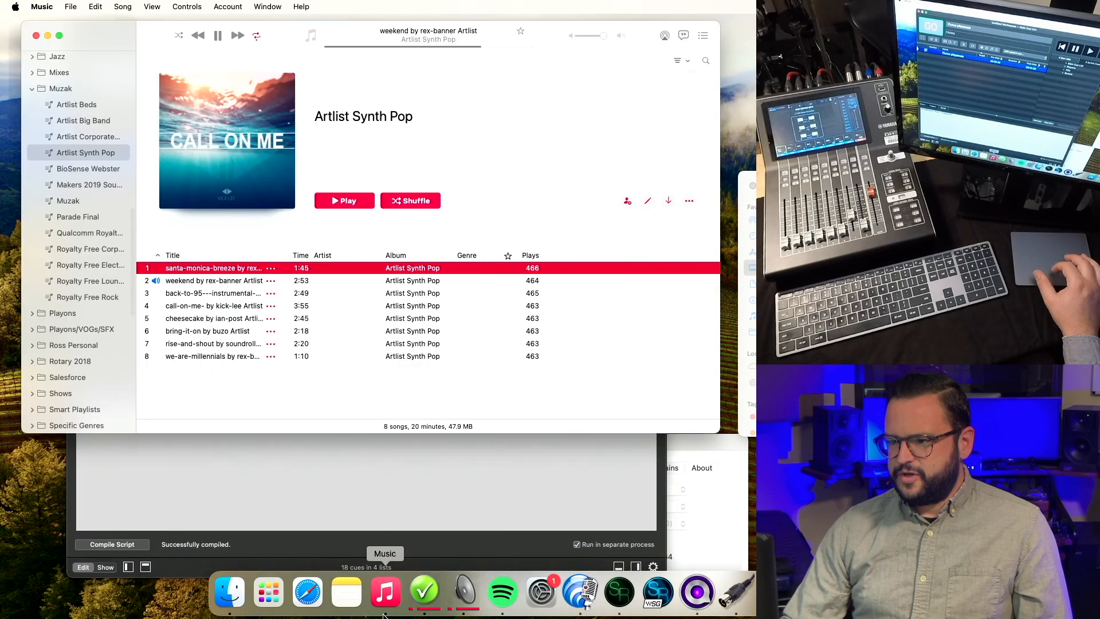
{"action": "left_click", "coordinate": [385, 500]}
{"action": "left_click_drag", "start_coordinate": [322, 35], "coordinate": [323, 68]}
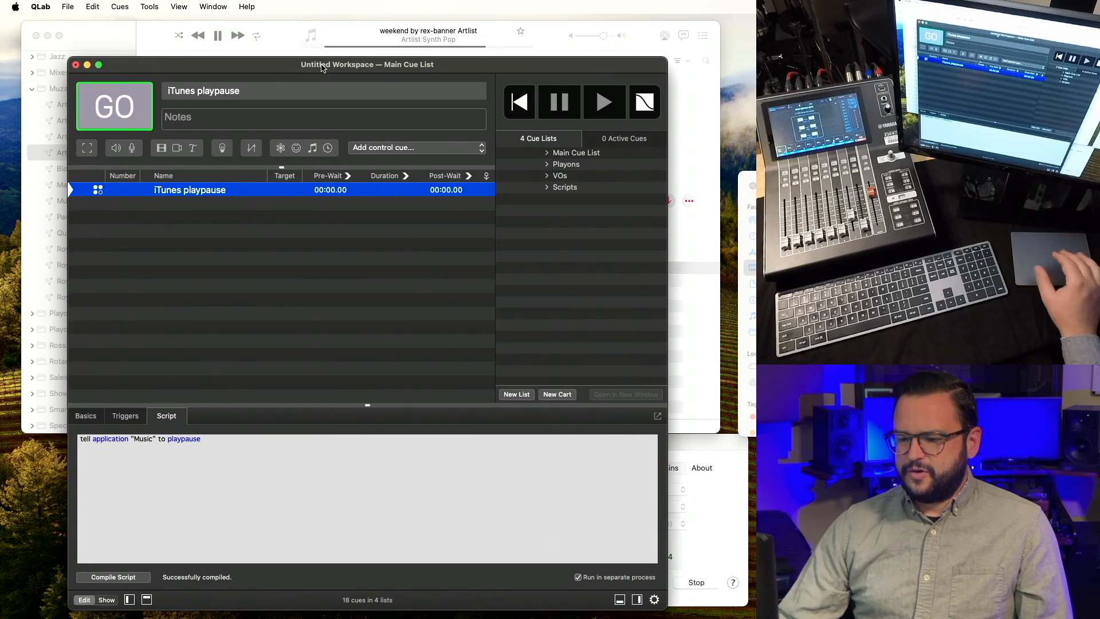
{"action": "key", "text": "space"}
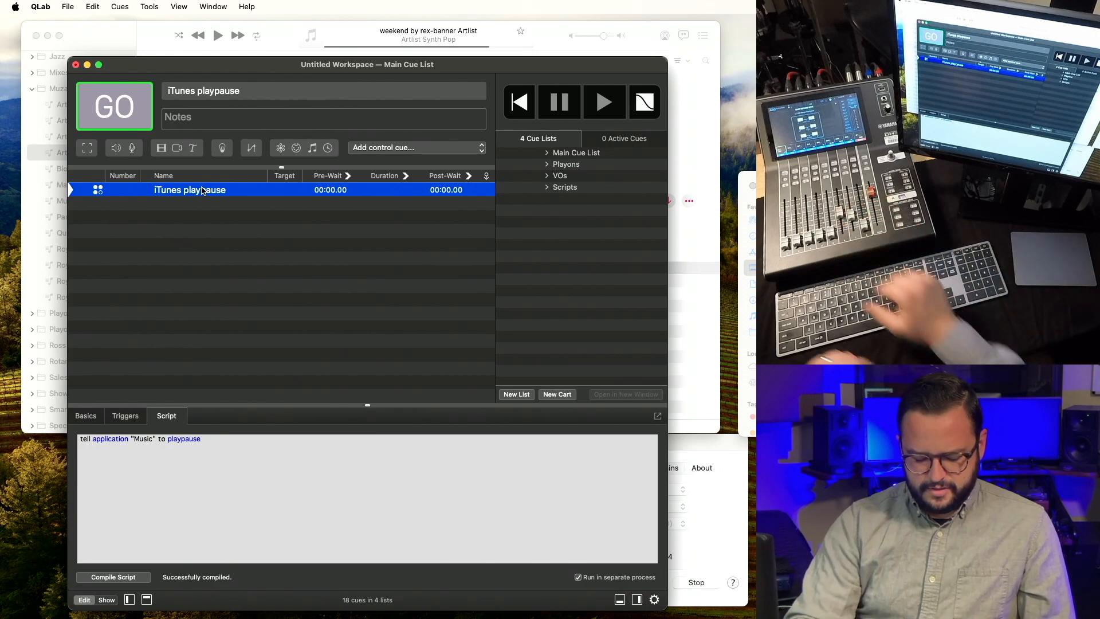
{"action": "key", "text": "space"}
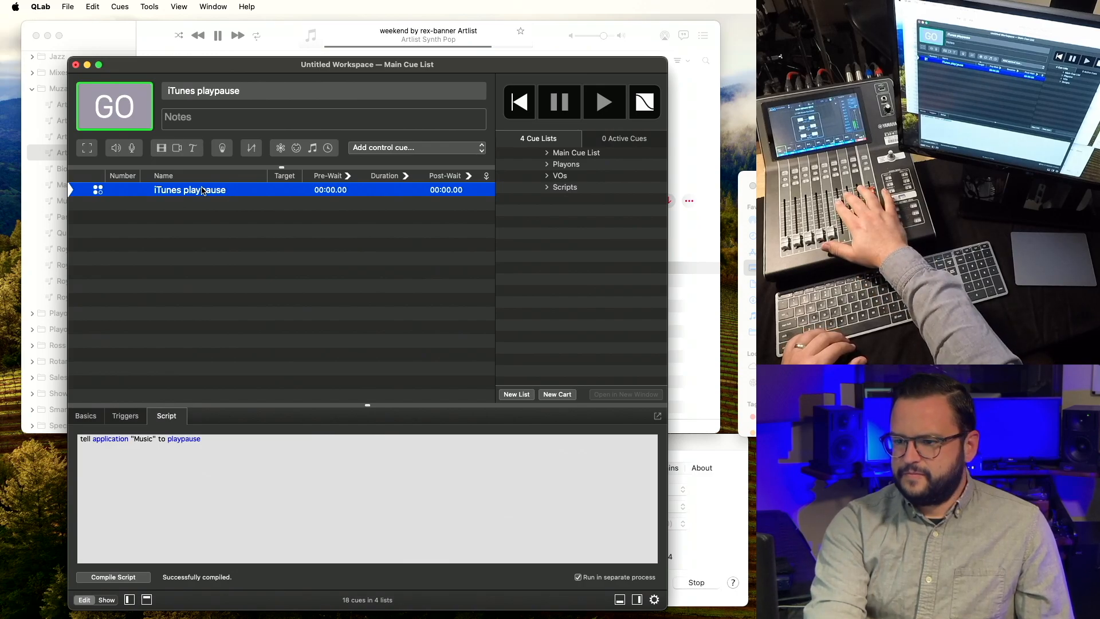
{"action": "key", "text": "space"}
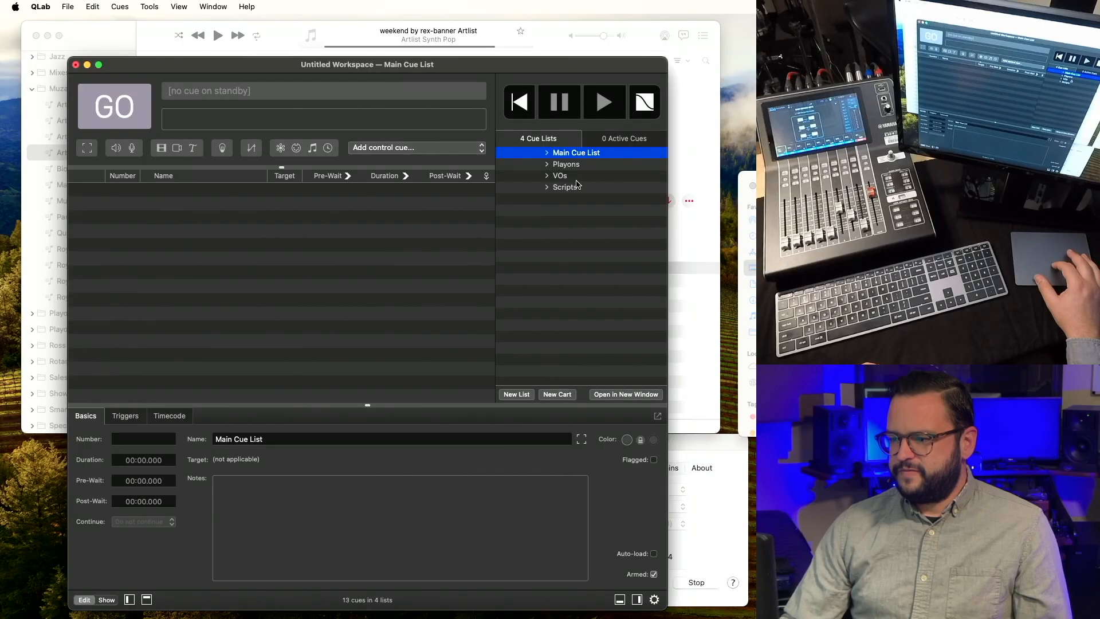
Browse the Scripts, VOs and Playons lists, then move the workspace window higher.
{"action": "left_click", "coordinate": [567, 188]}
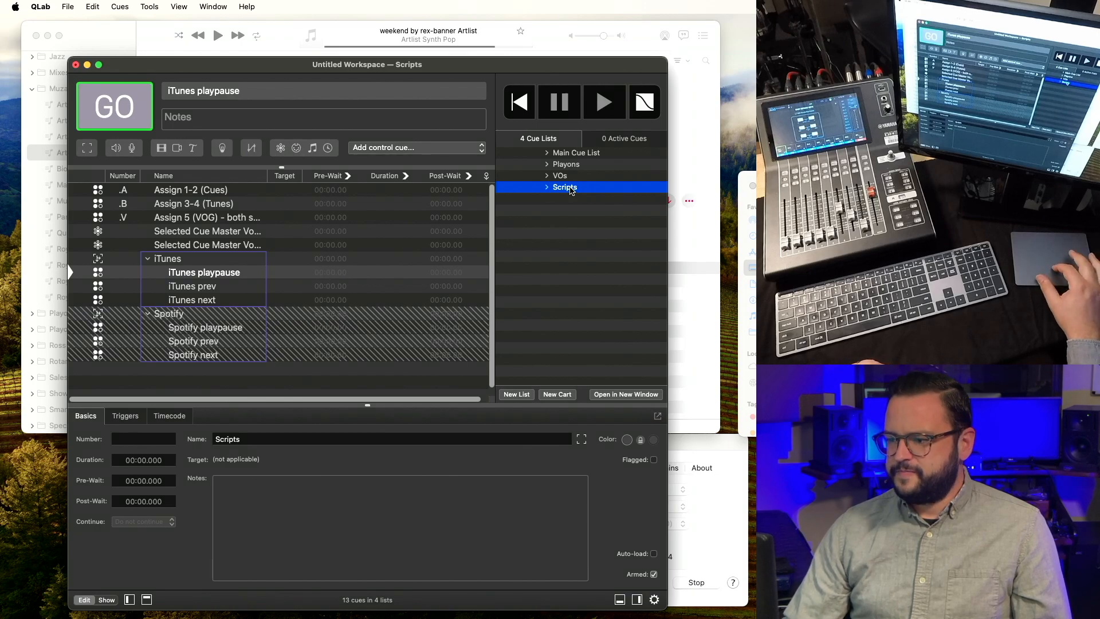
{"action": "left_click", "coordinate": [573, 176]}
{"action": "left_click", "coordinate": [578, 165]}
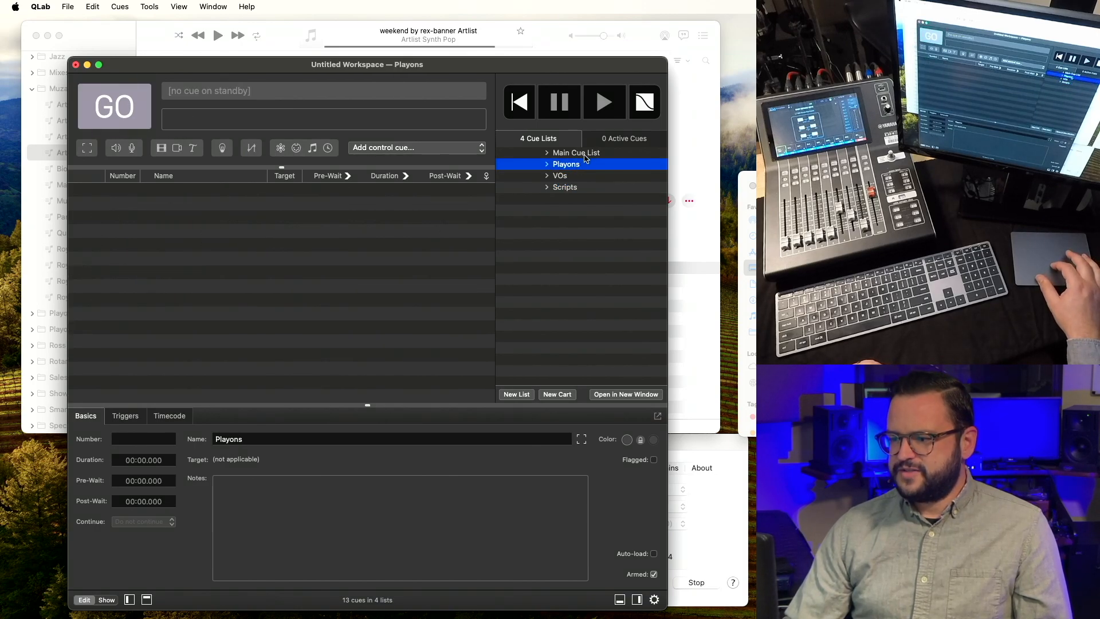
{"action": "left_click", "coordinate": [588, 154]}
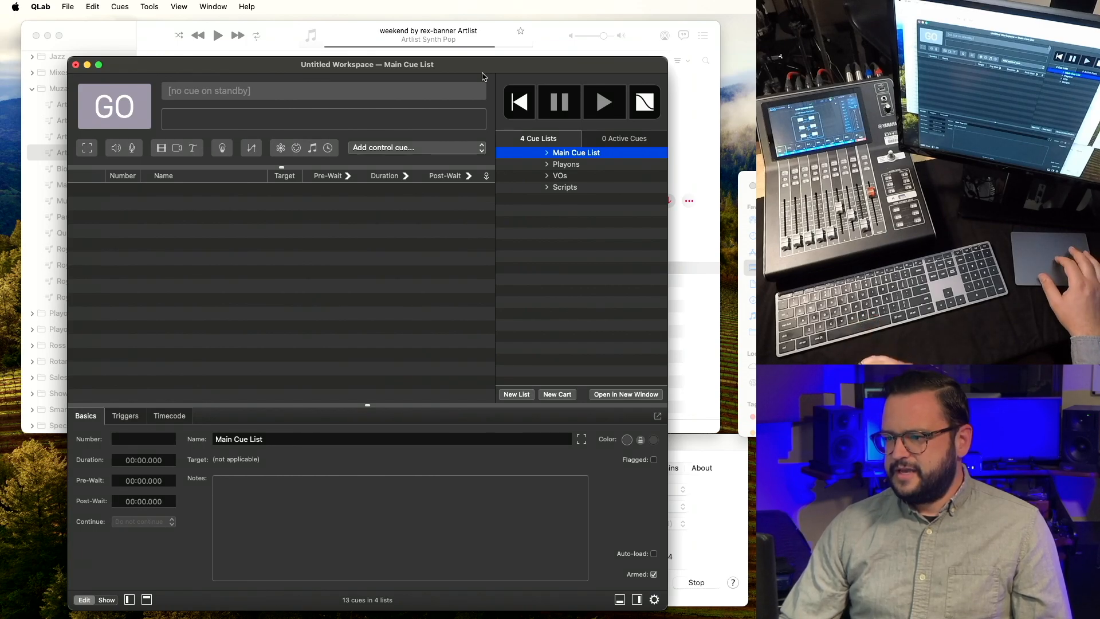
{"action": "left_click_drag", "start_coordinate": [486, 72], "coordinate": [482, 30]}
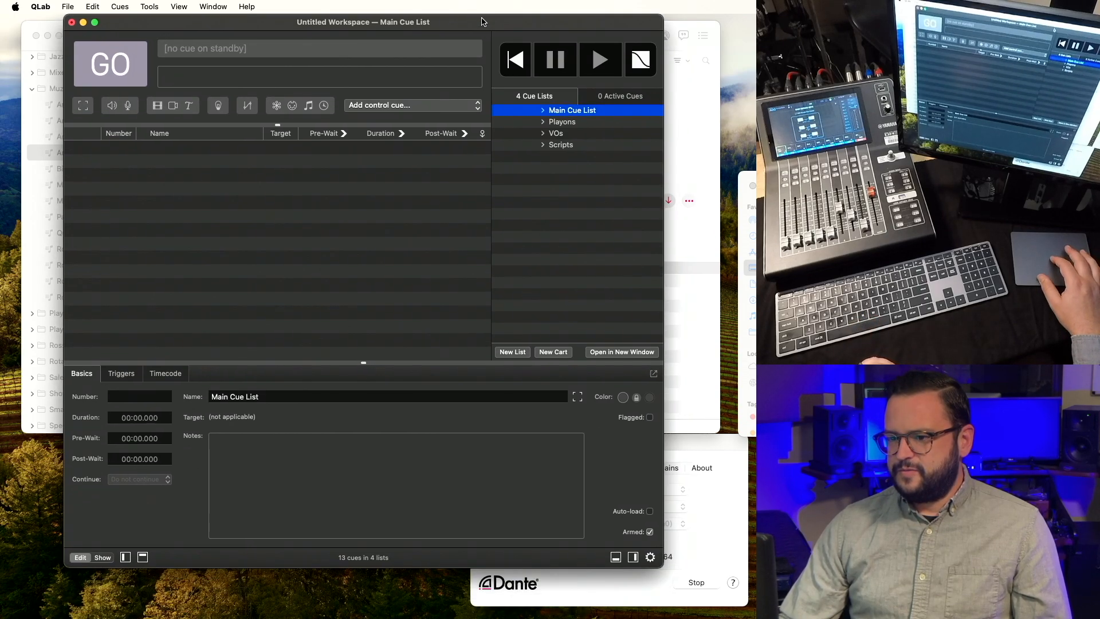
Save the workspace as a template named 'Our Great Template'.
{"action": "left_click", "coordinate": [67, 6]}
{"action": "left_click", "coordinate": [103, 137]}
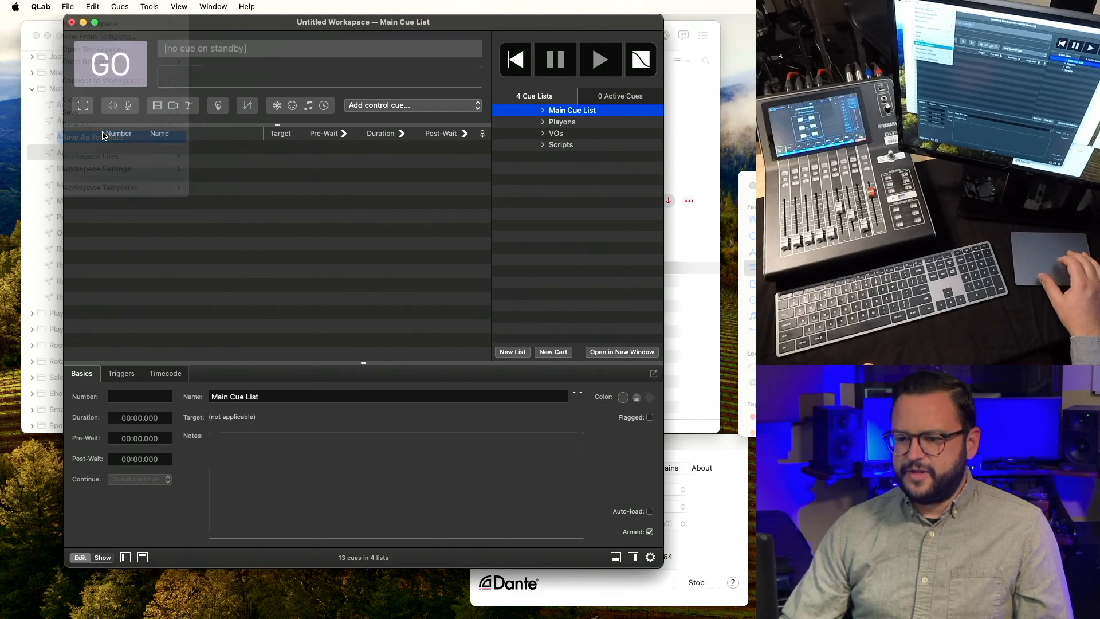
{"action": "left_click_drag", "start_coordinate": [512, 127], "coordinate": [284, 114]}
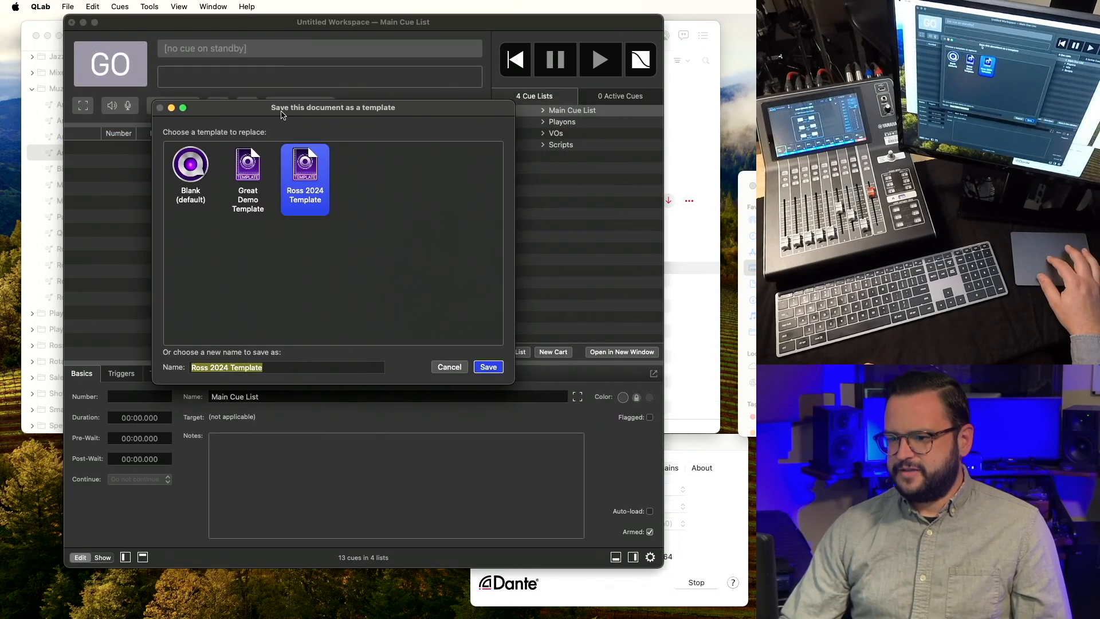
{"action": "type", "text": "Our Great Template"}
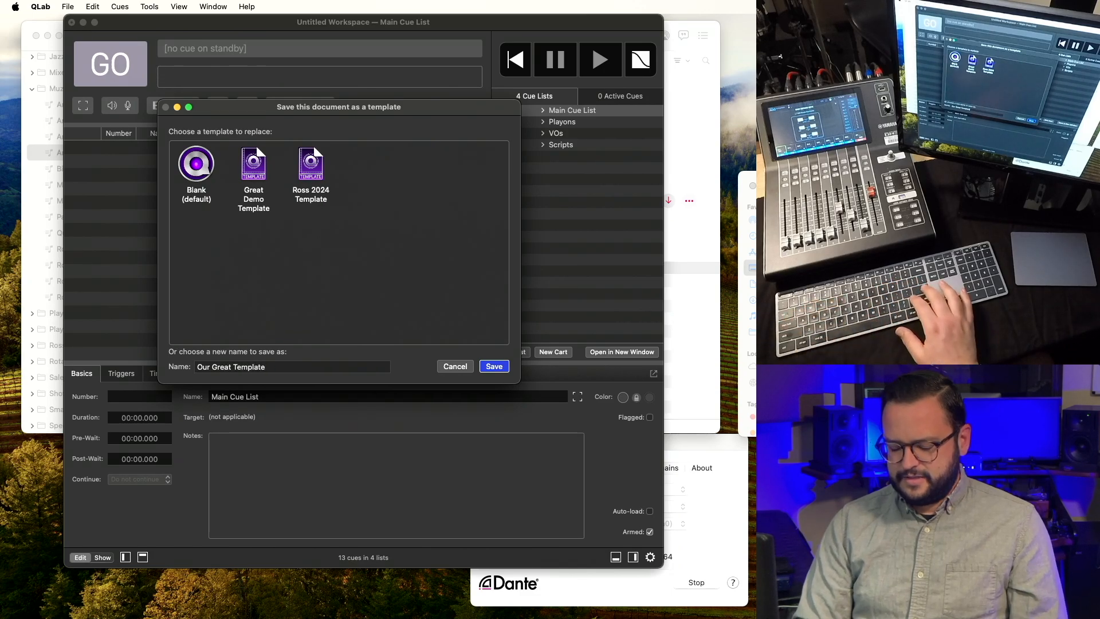
{"action": "key", "text": "Return"}
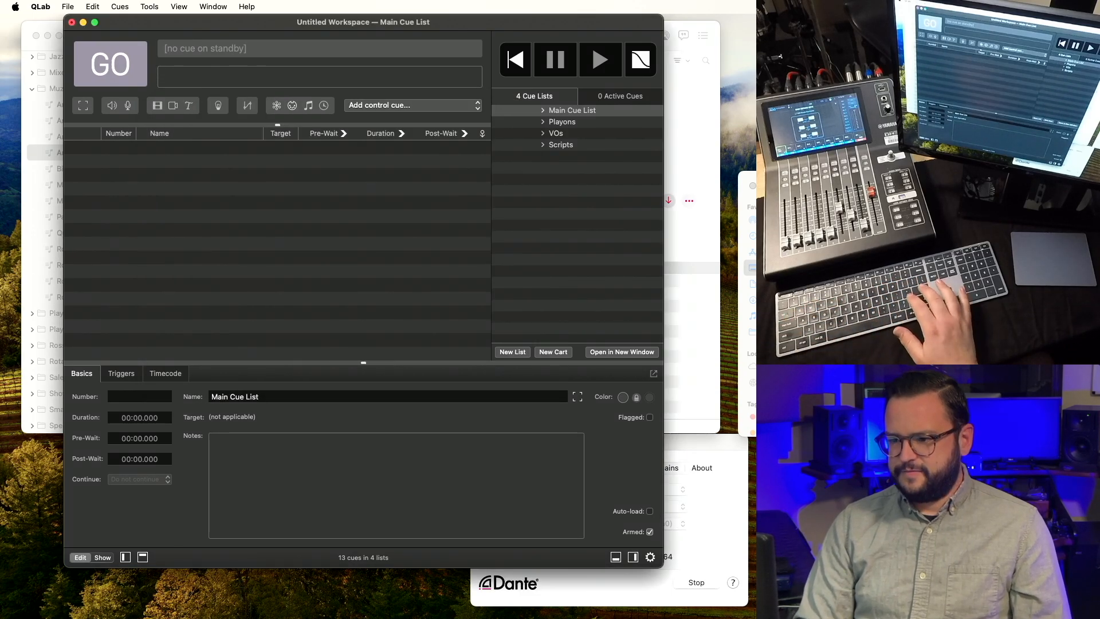
{"action": "left_click", "coordinate": [73, 5]}
{"action": "left_click", "coordinate": [81, 37]}
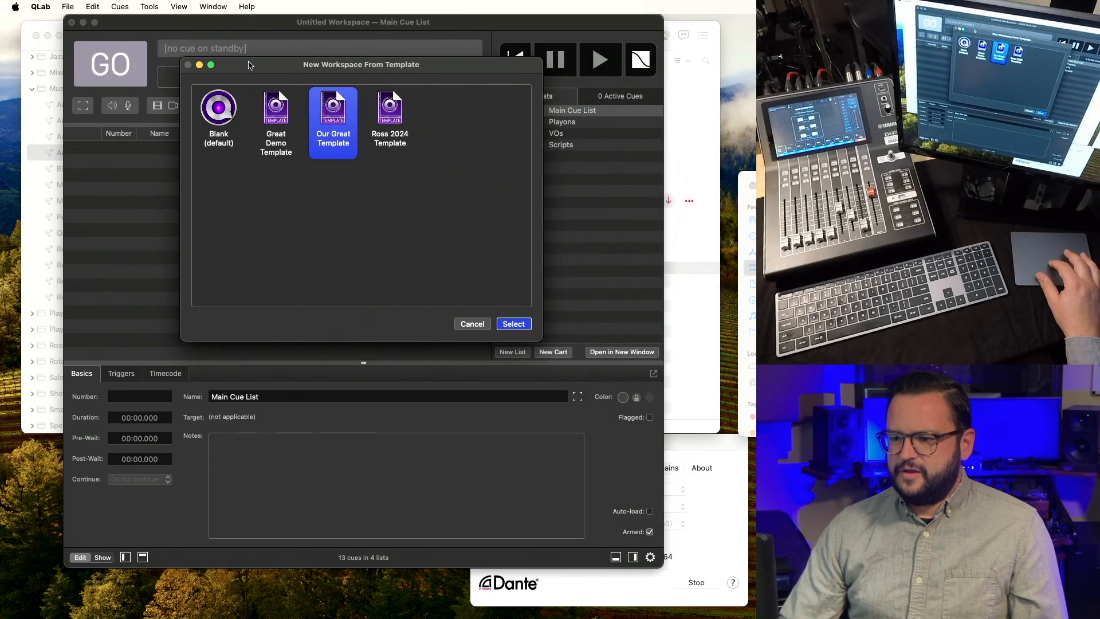
Set Our Great Template as the default and create a workspace from it.
{"action": "right_click", "coordinate": [337, 116]}
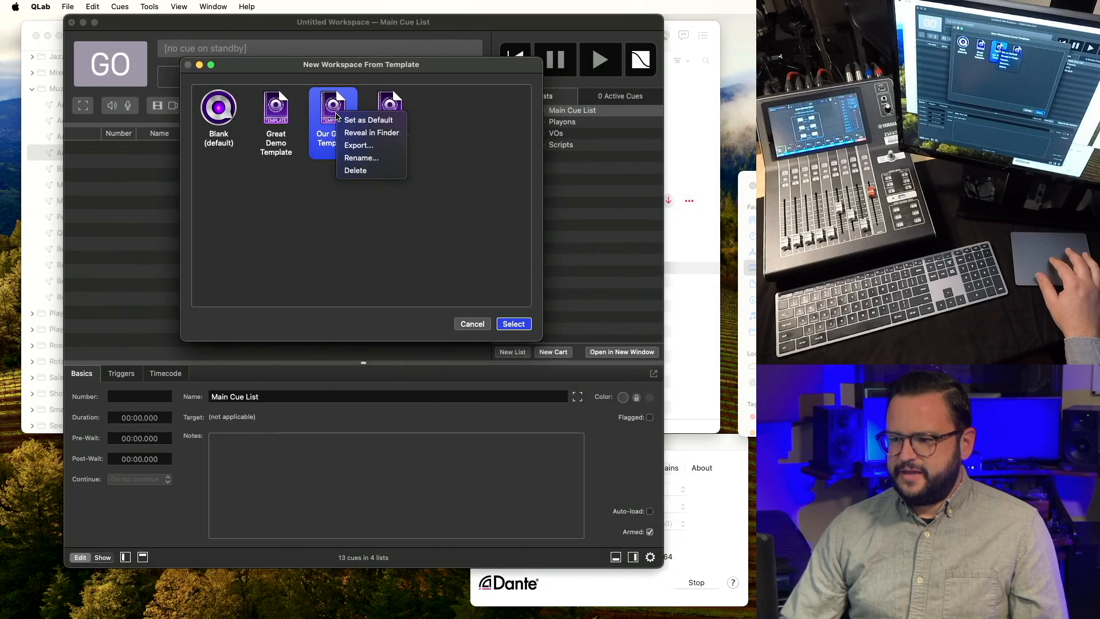
{"action": "left_click", "coordinate": [352, 121]}
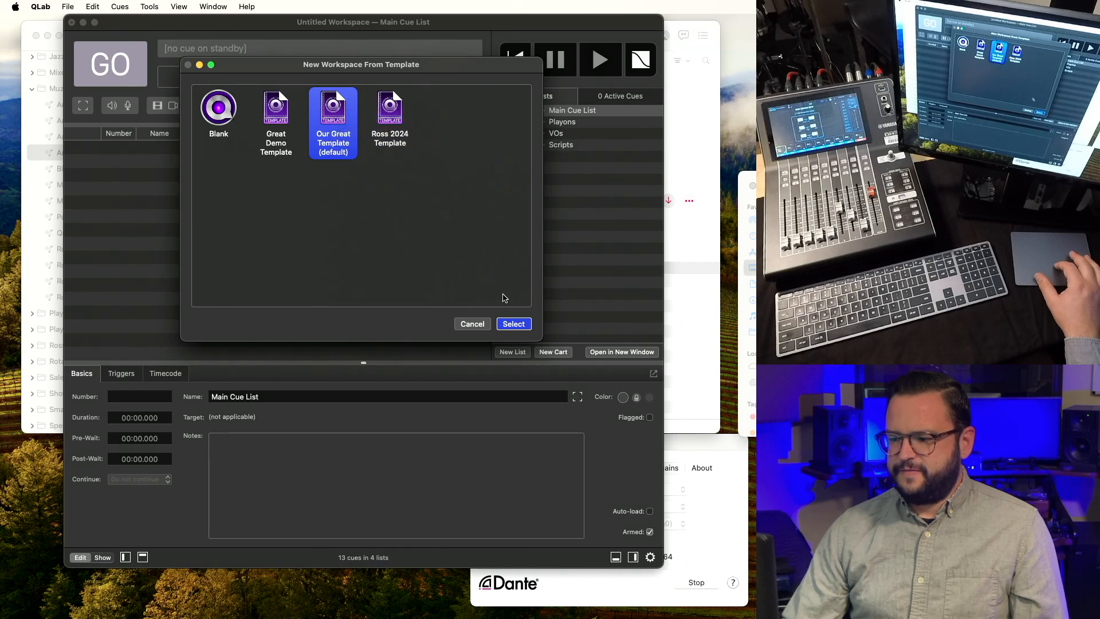
{"action": "left_click", "coordinate": [512, 325]}
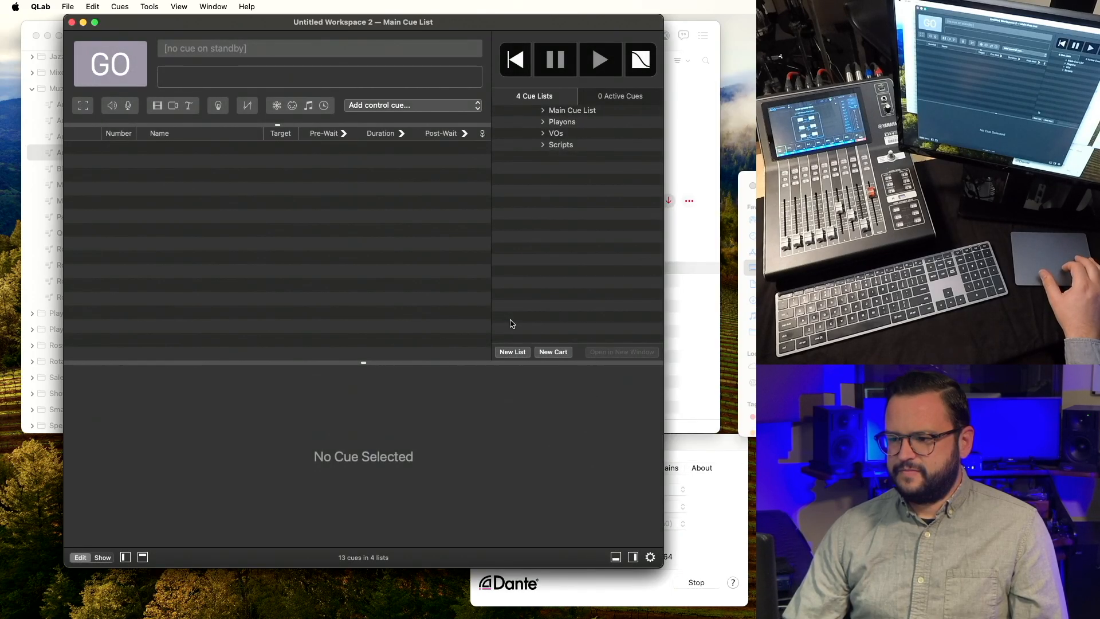
Create another new default workspace, check its Scripts list, and open Workspace Settings.
{"action": "left_click", "coordinate": [67, 6]}
{"action": "left_click", "coordinate": [71, 24]}
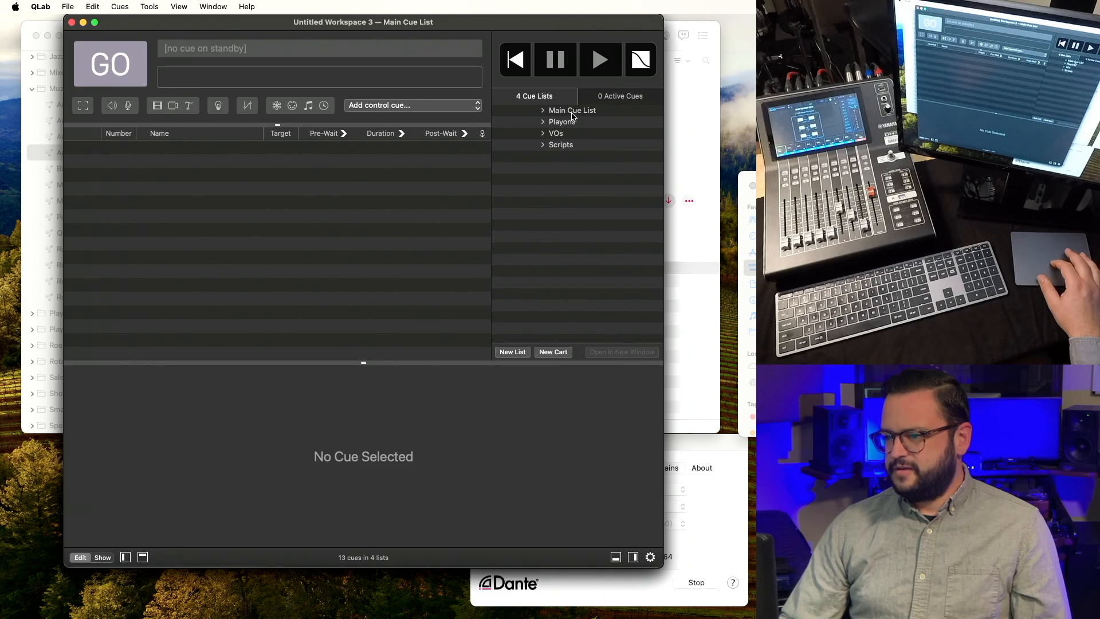
{"action": "left_click", "coordinate": [561, 144]}
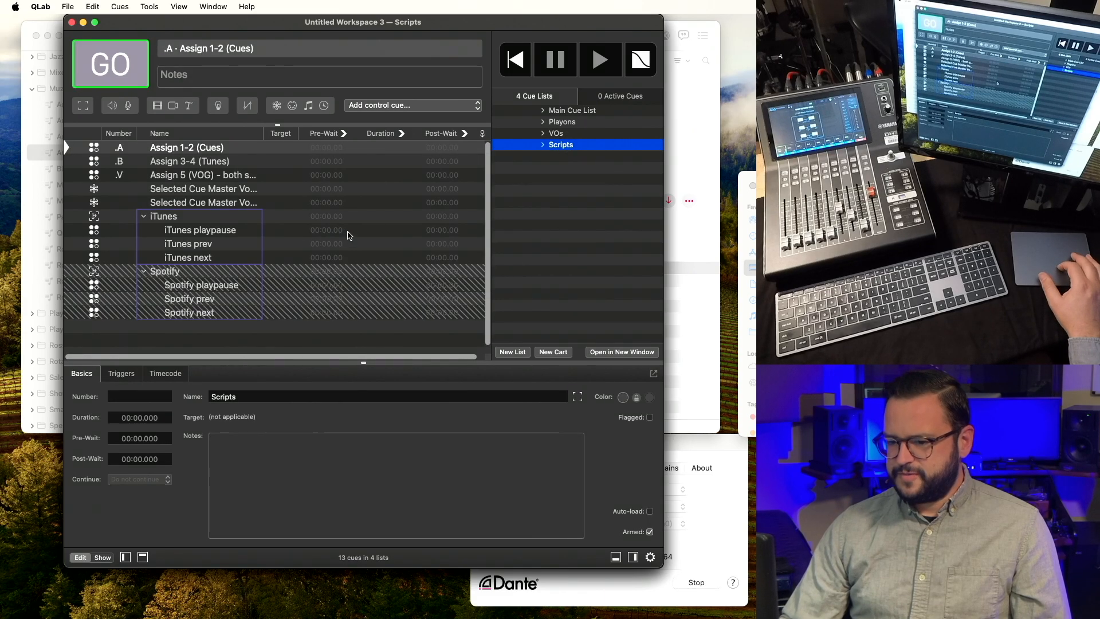
{"action": "left_click", "coordinate": [572, 111]}
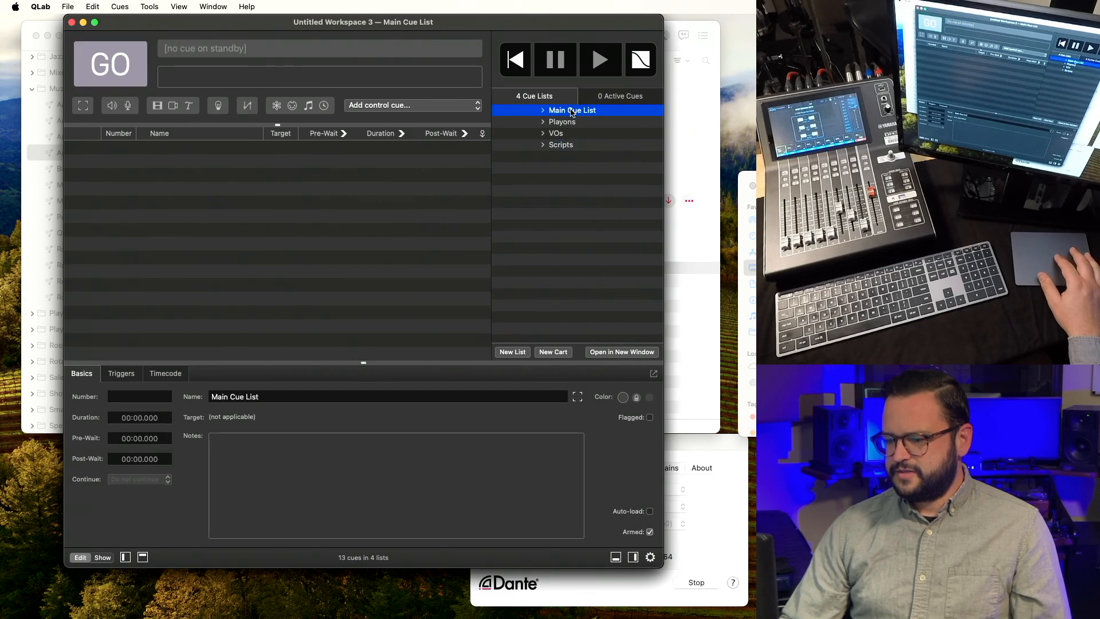
{"action": "left_click", "coordinate": [651, 557]}
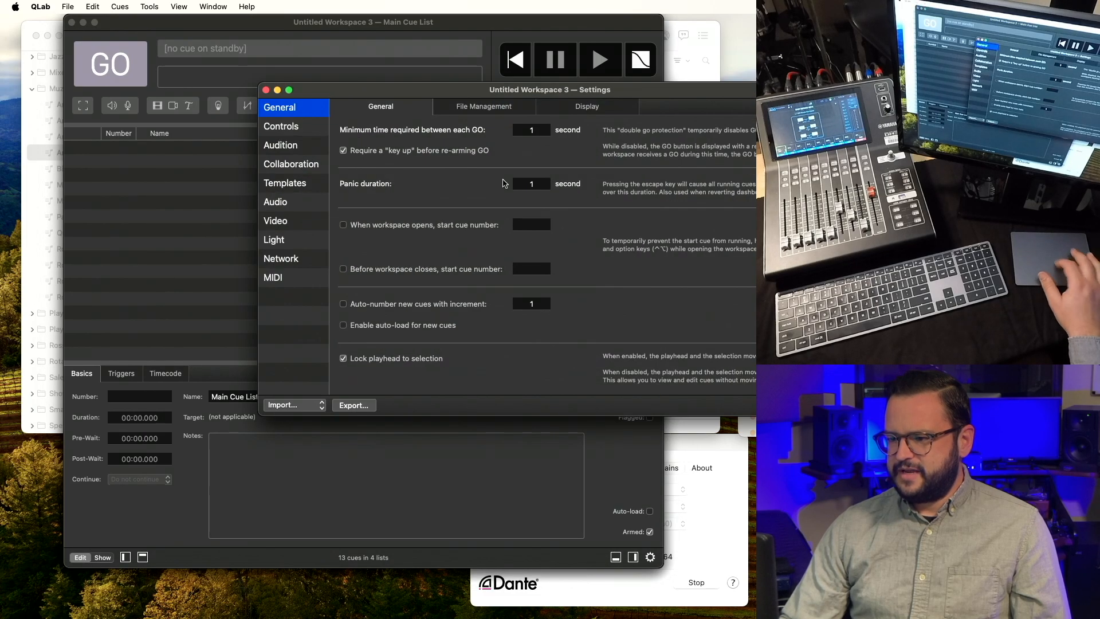
Check the inherited Workspace MIDI controls in Settings.
{"action": "left_click_drag", "start_coordinate": [558, 89], "coordinate": [360, 16]}
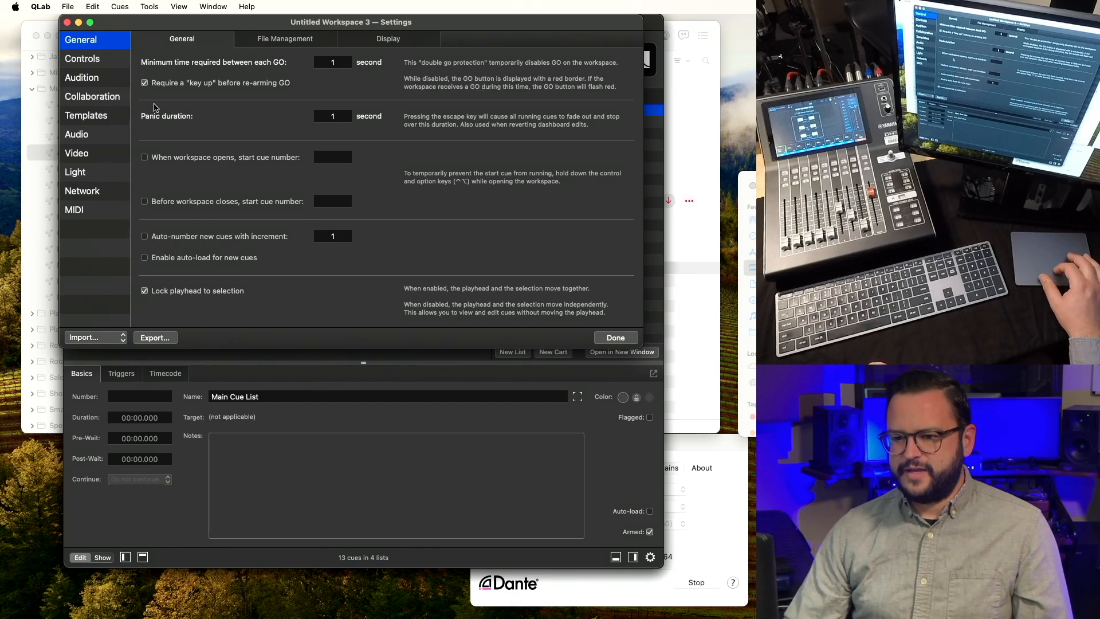
{"action": "left_click", "coordinate": [109, 58]}
{"action": "left_click", "coordinate": [284, 39]}
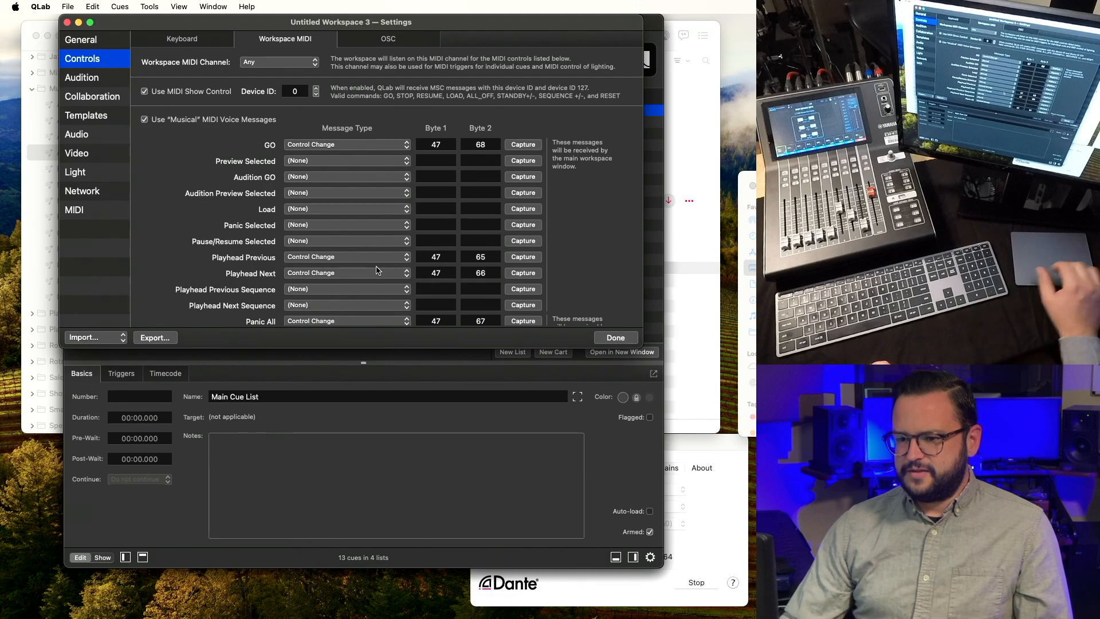
Verify Patch 1's Dante routing matrix, then close the patch editor and Settings.
{"action": "left_click", "coordinate": [119, 135]}
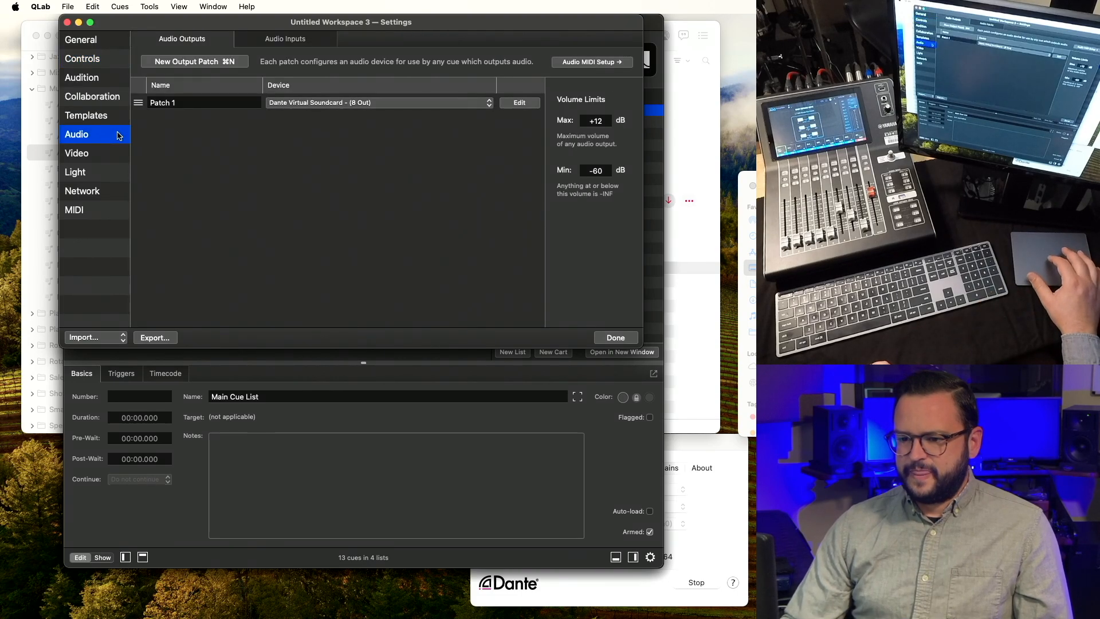
{"action": "left_click", "coordinate": [519, 102]}
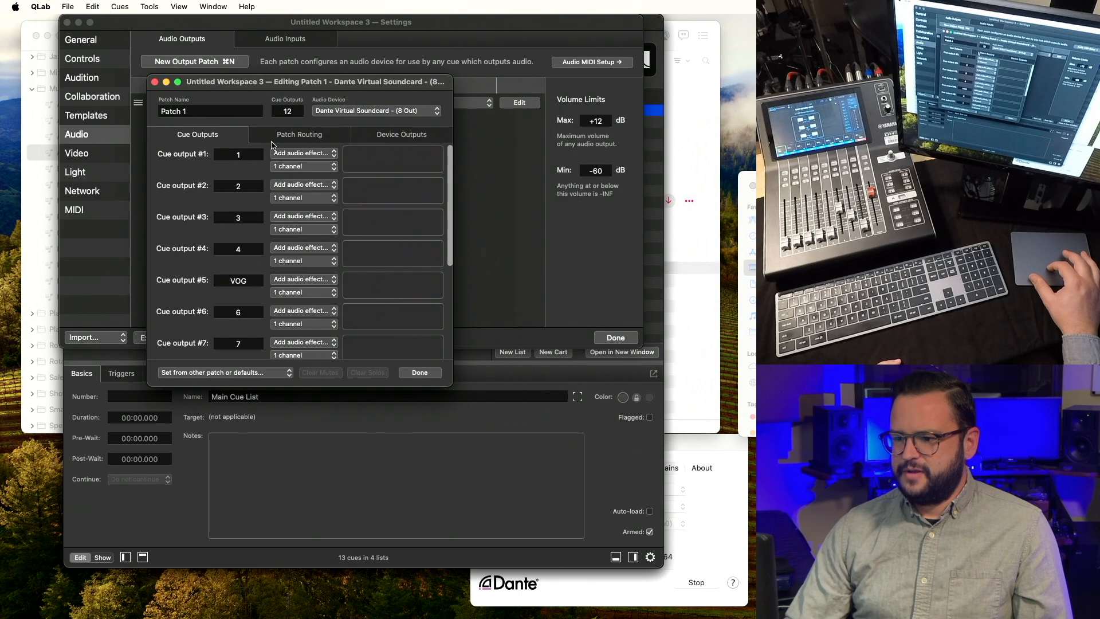
{"action": "left_click", "coordinate": [273, 137]}
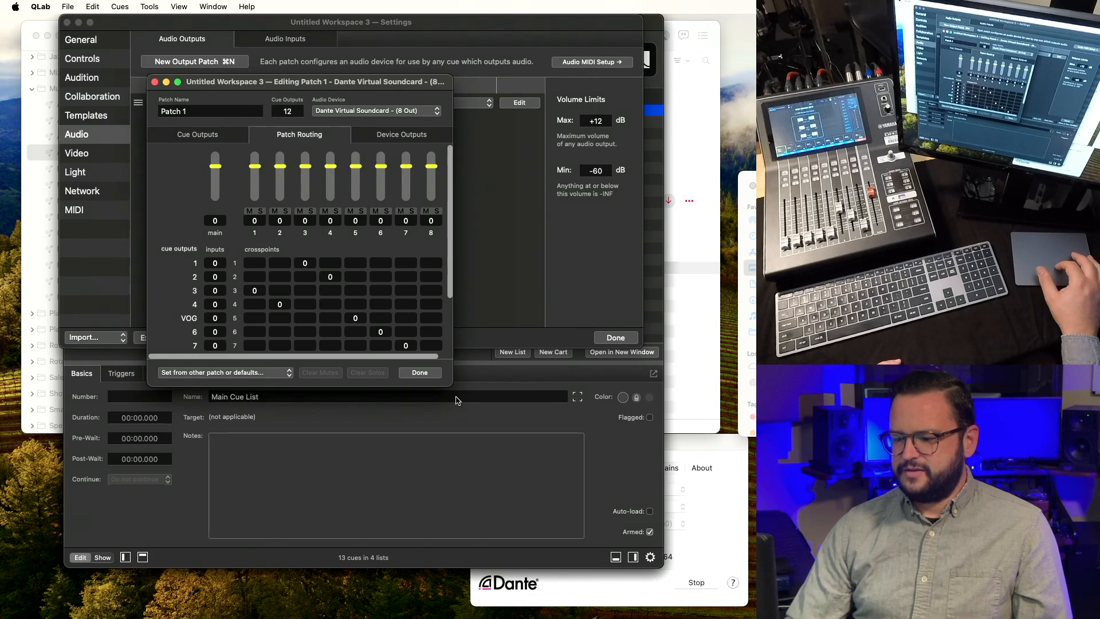
{"action": "left_click", "coordinate": [420, 374]}
{"action": "left_click", "coordinate": [615, 339]}
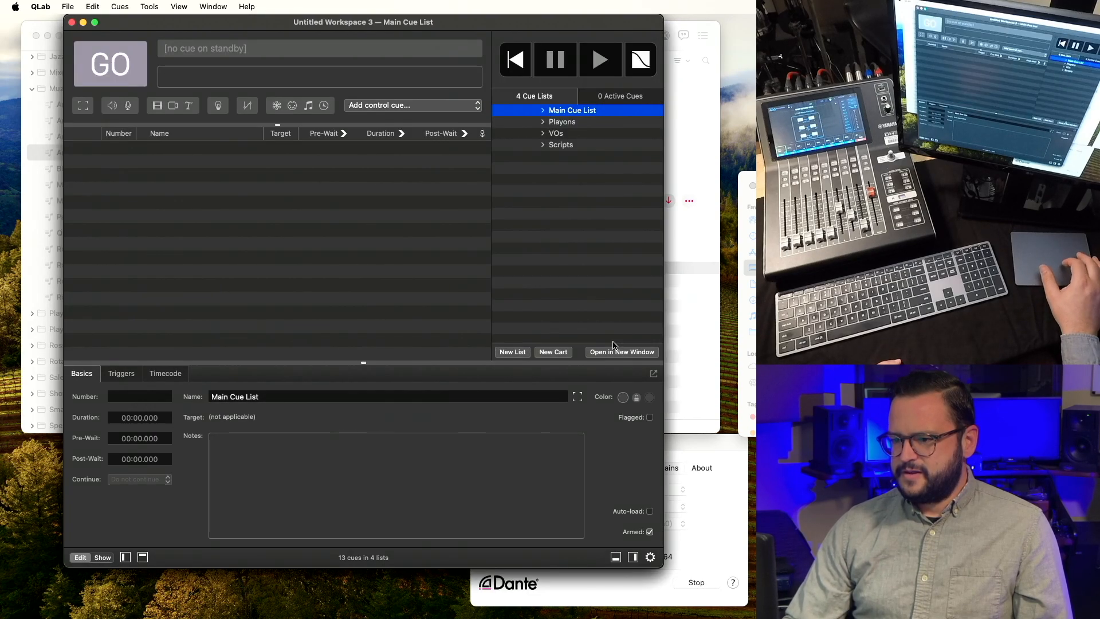
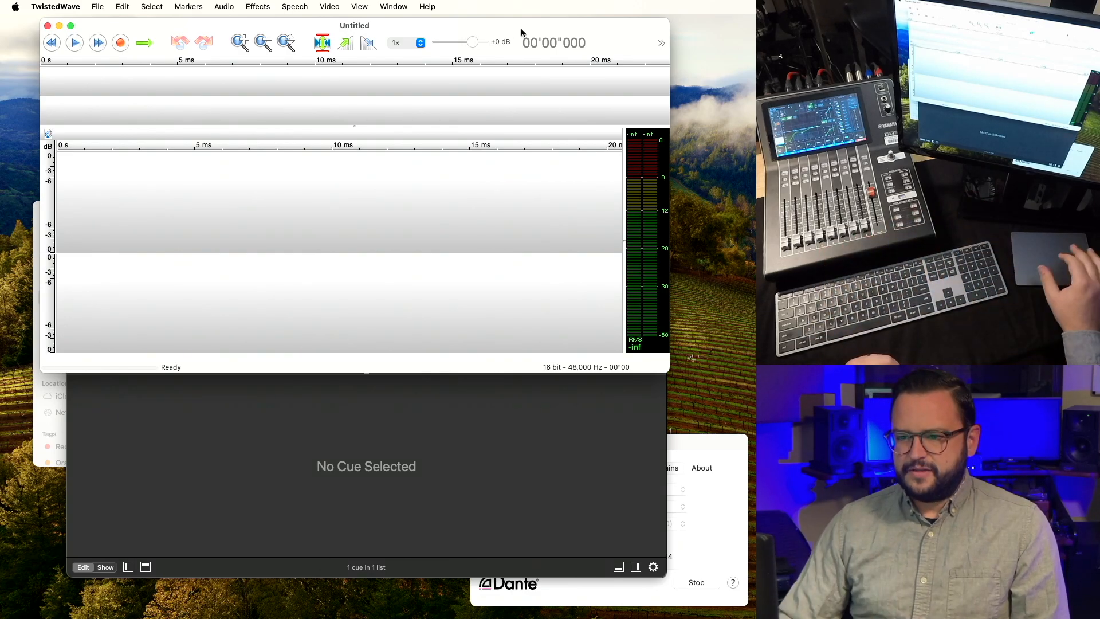
Check input levels, then record about 27 seconds of spoken announcements in TwistedWave.
{"action": "left_click", "coordinate": [224, 6]}
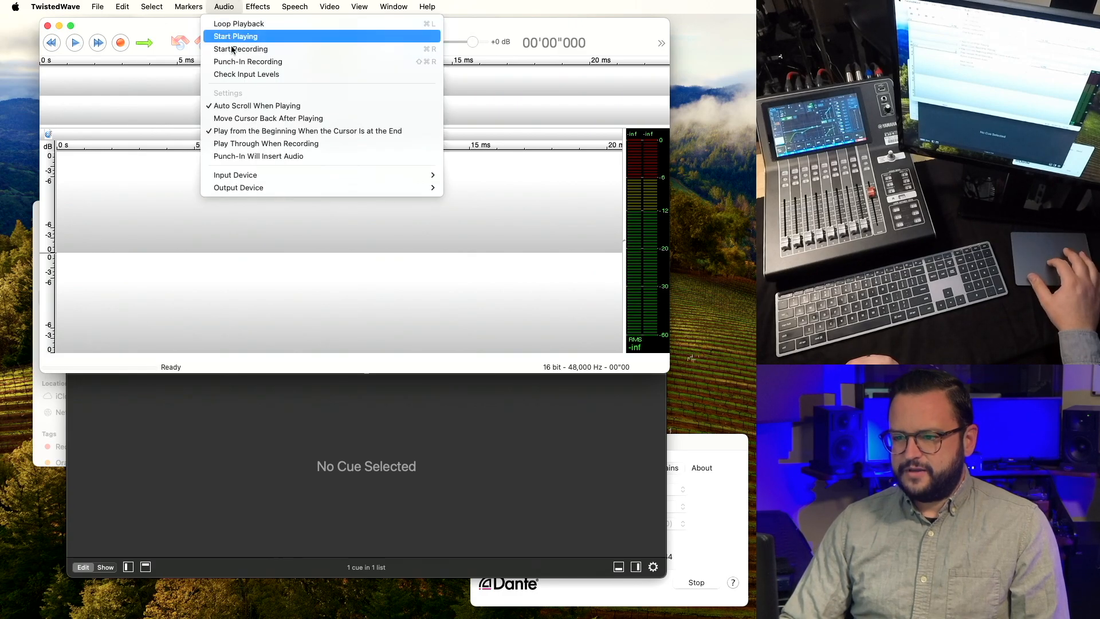
{"action": "left_click", "coordinate": [232, 75]}
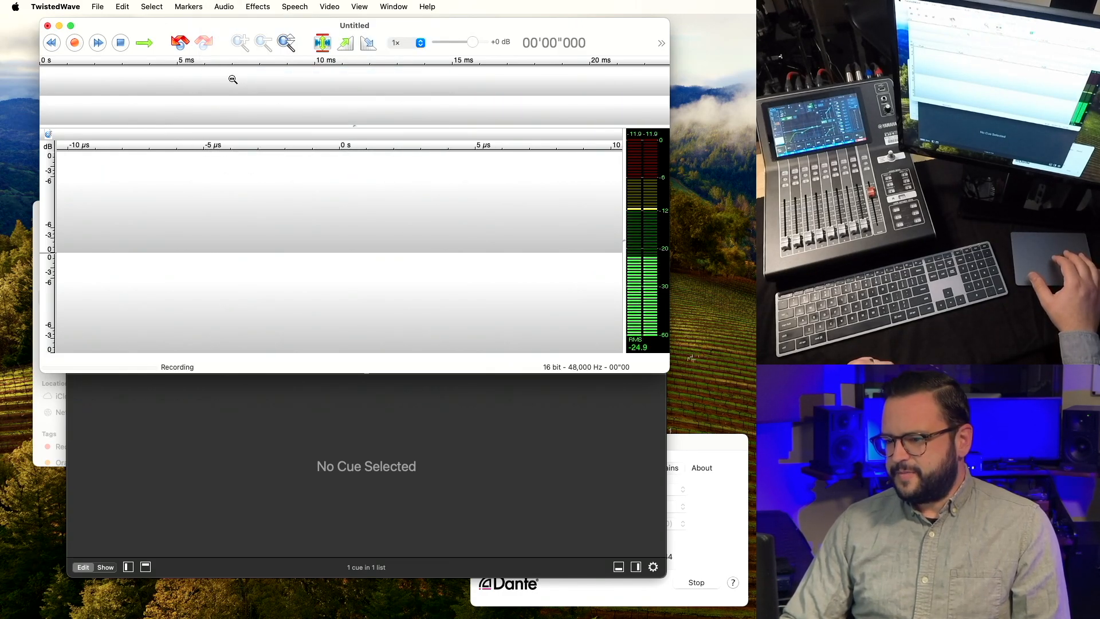
{"action": "left_click", "coordinate": [80, 42]}
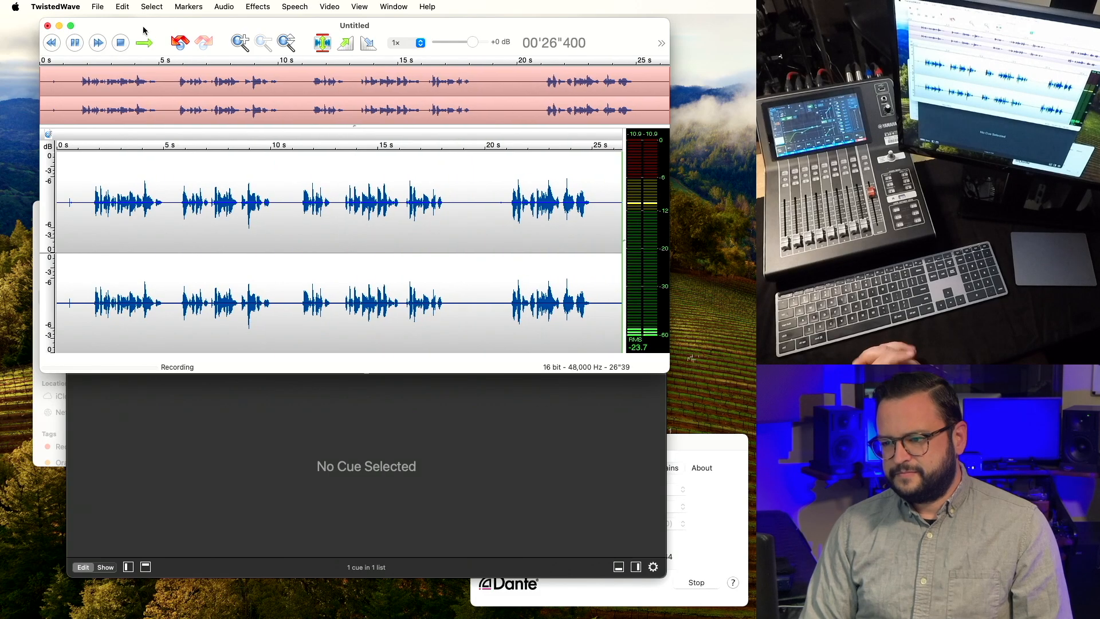
{"action": "key", "text": "space"}
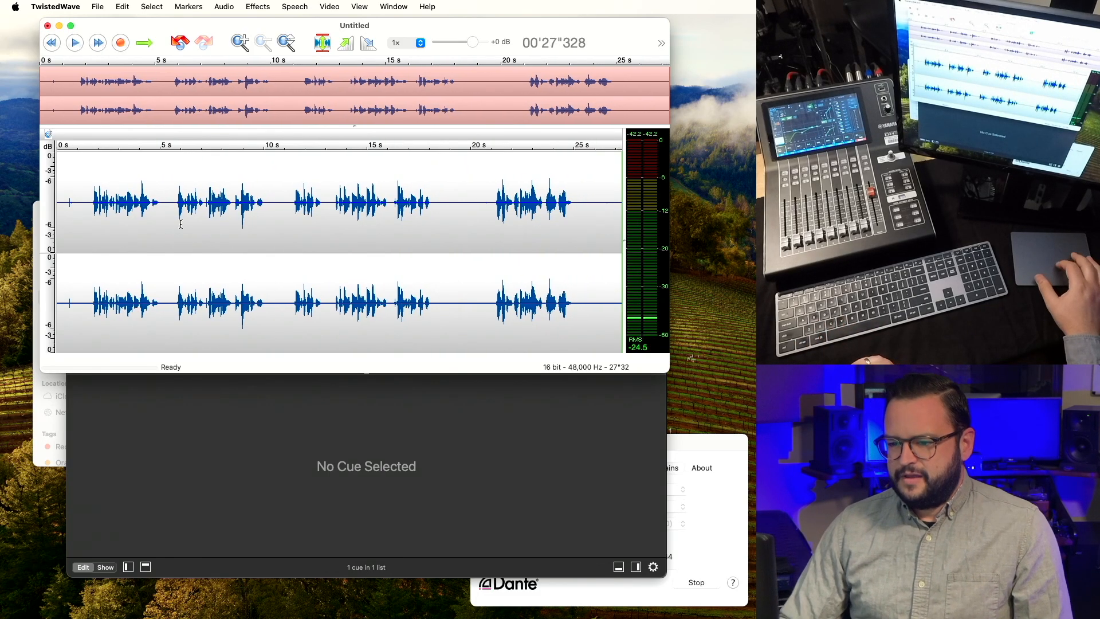
Delete the silent lead-in and the trailing silence from the take.
{"action": "left_click", "coordinate": [91, 224]}
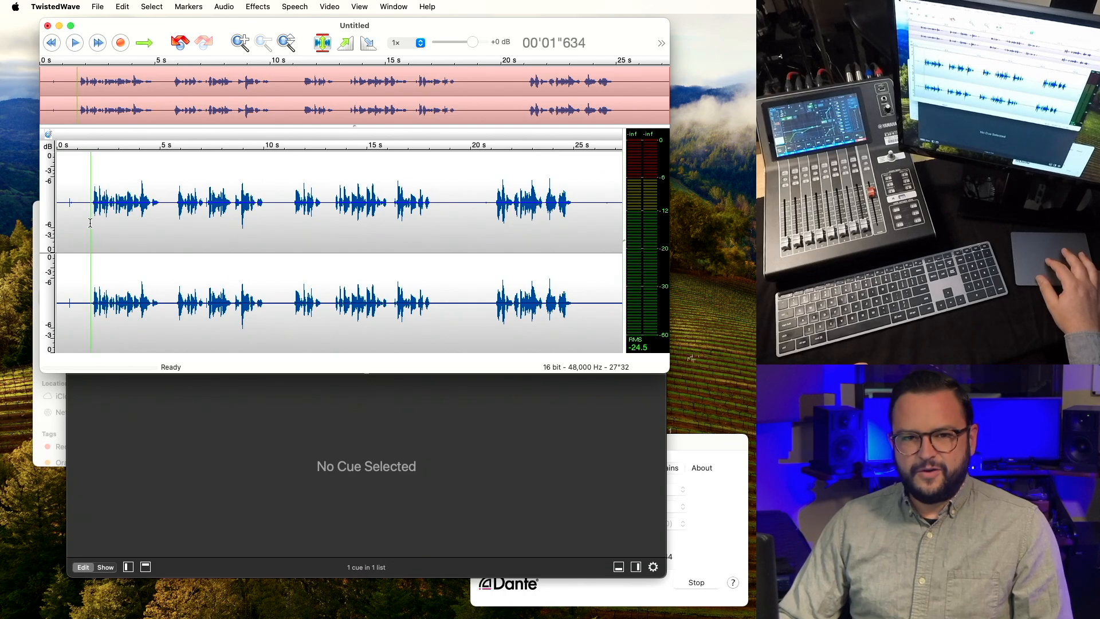
{"action": "left_click_drag", "start_coordinate": [90, 224], "coordinate": [58, 223]}
{"action": "key", "text": "BackSpace"}
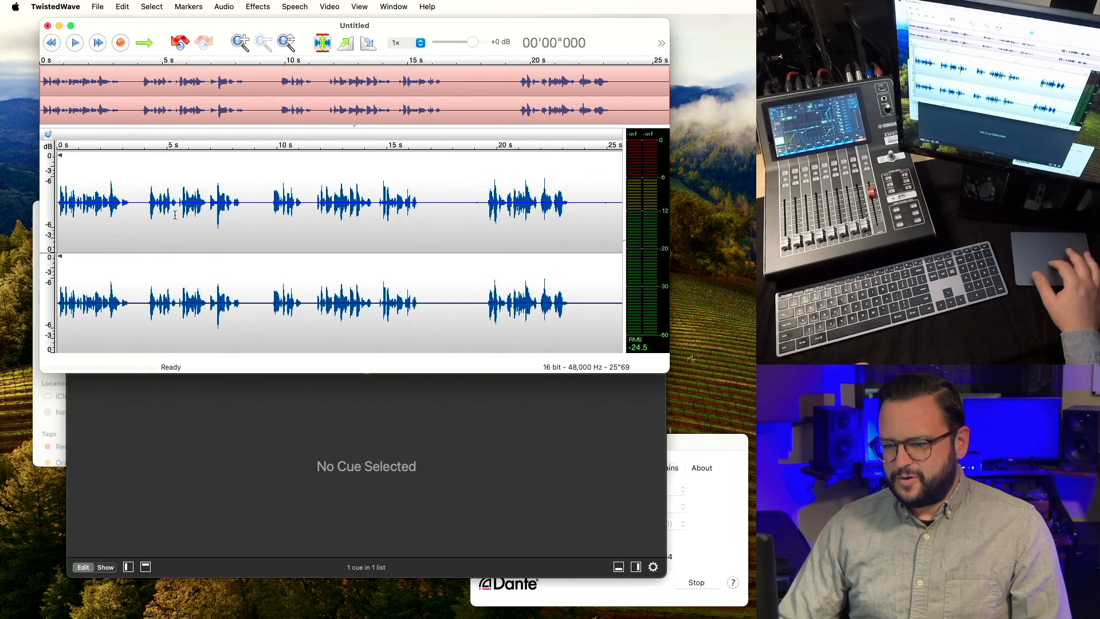
{"action": "left_click_drag", "start_coordinate": [572, 217], "coordinate": [630, 219]}
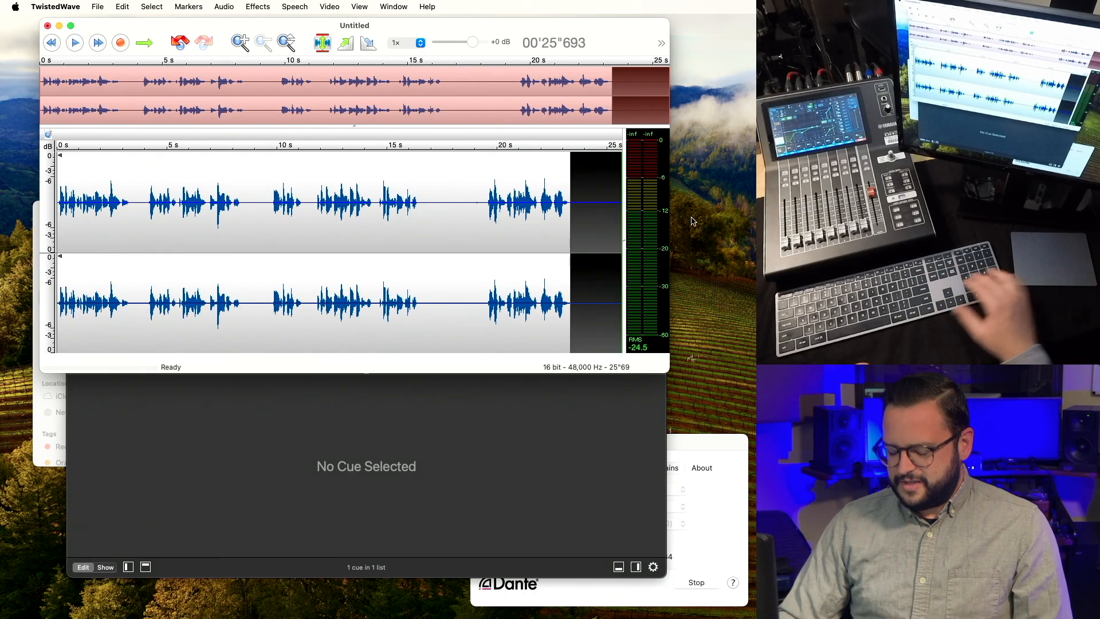
{"action": "key", "text": "BackSpace"}
Normalize the whole recording to a -1 dB peak.
{"action": "left_click", "coordinate": [269, 239]}
{"action": "key", "text": "super+a"}
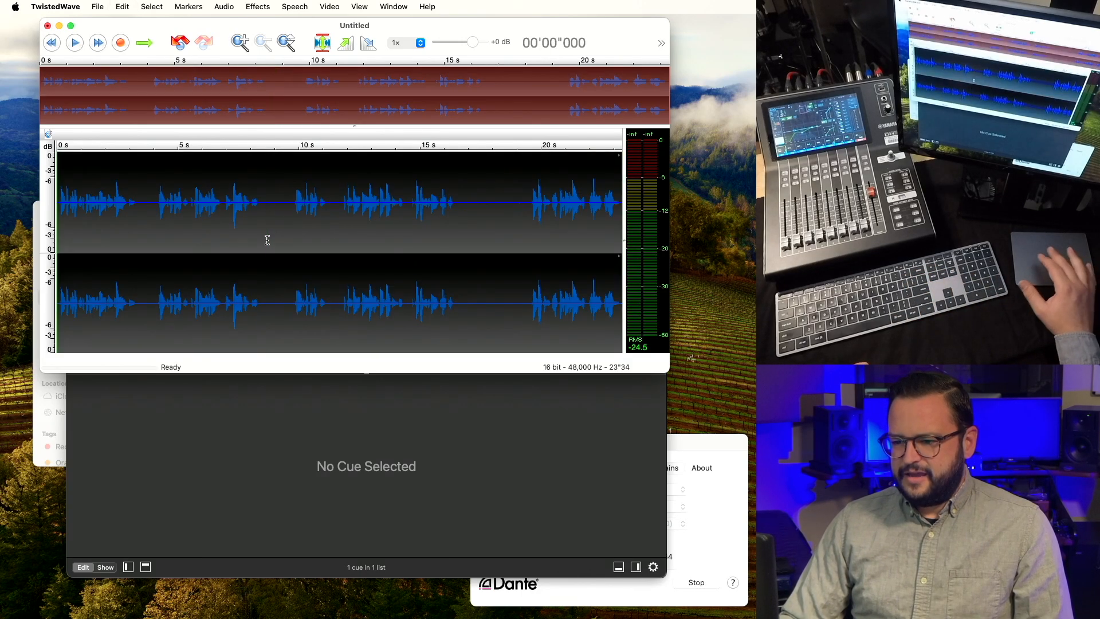
{"action": "left_click", "coordinate": [323, 44]}
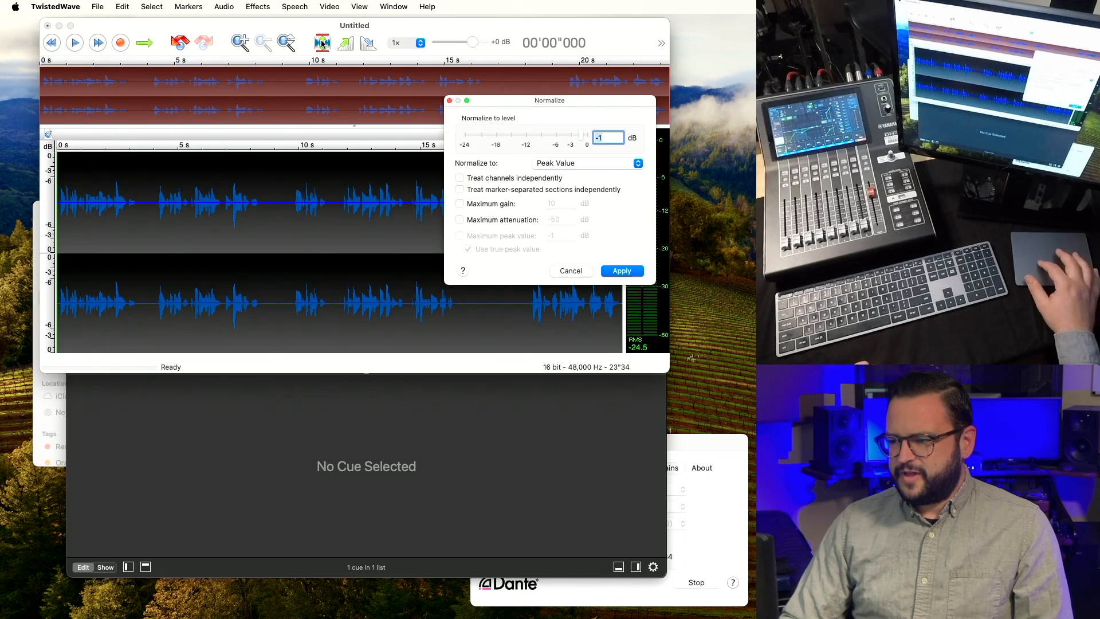
{"action": "key", "text": "Return"}
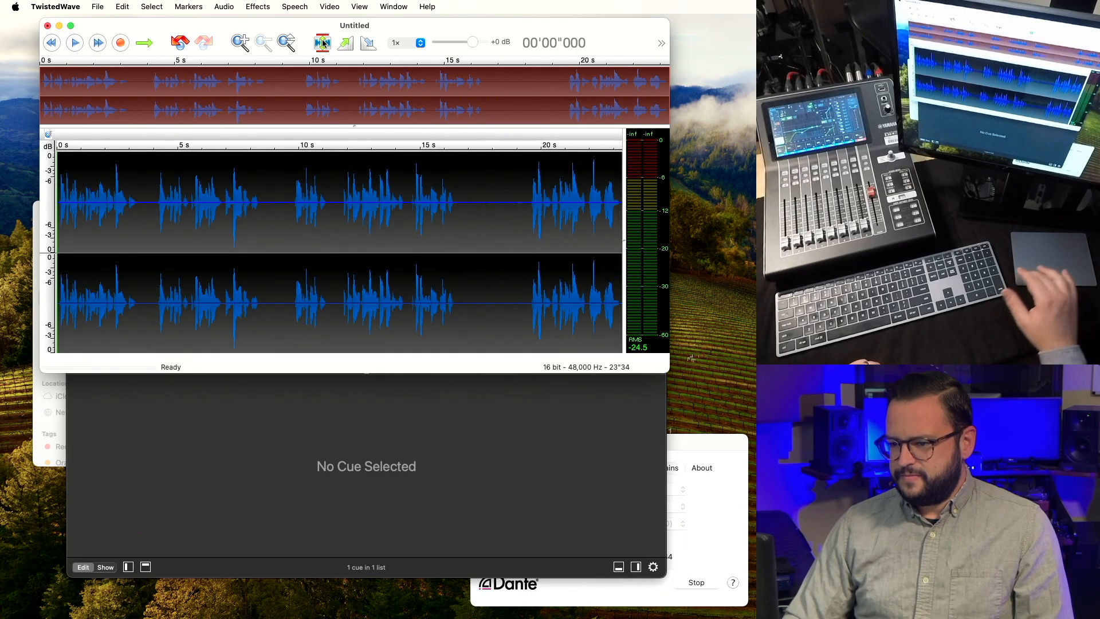
{"action": "left_click", "coordinate": [226, 239]}
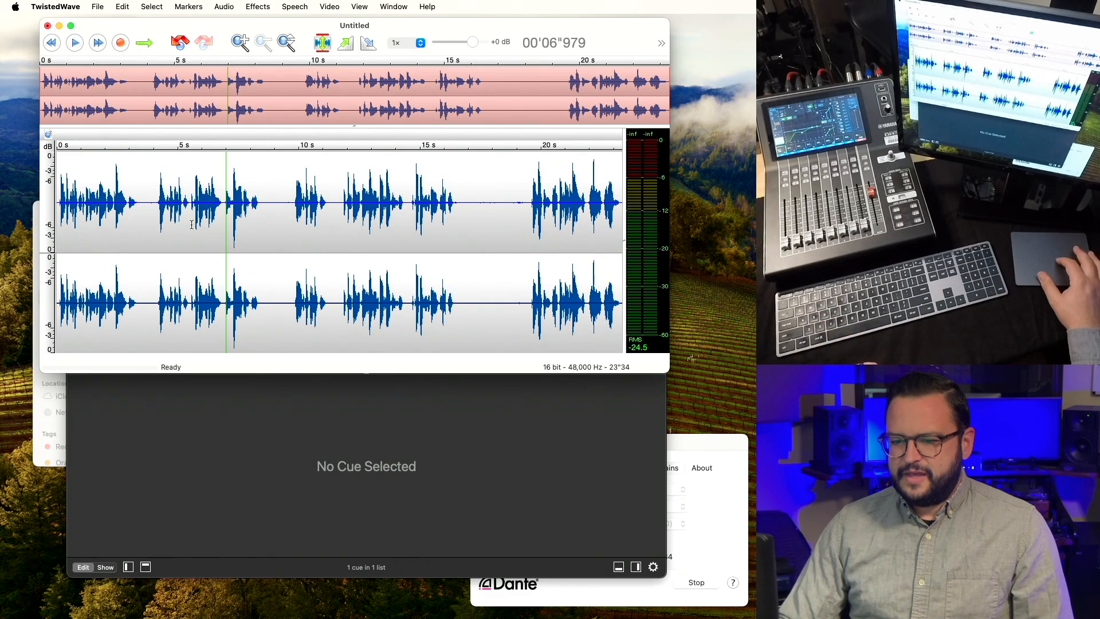
Add a marker named '01 - 10 Minutes' at the start of the recording.
{"action": "left_click", "coordinate": [53, 43]}
{"action": "key", "text": "super+m"}
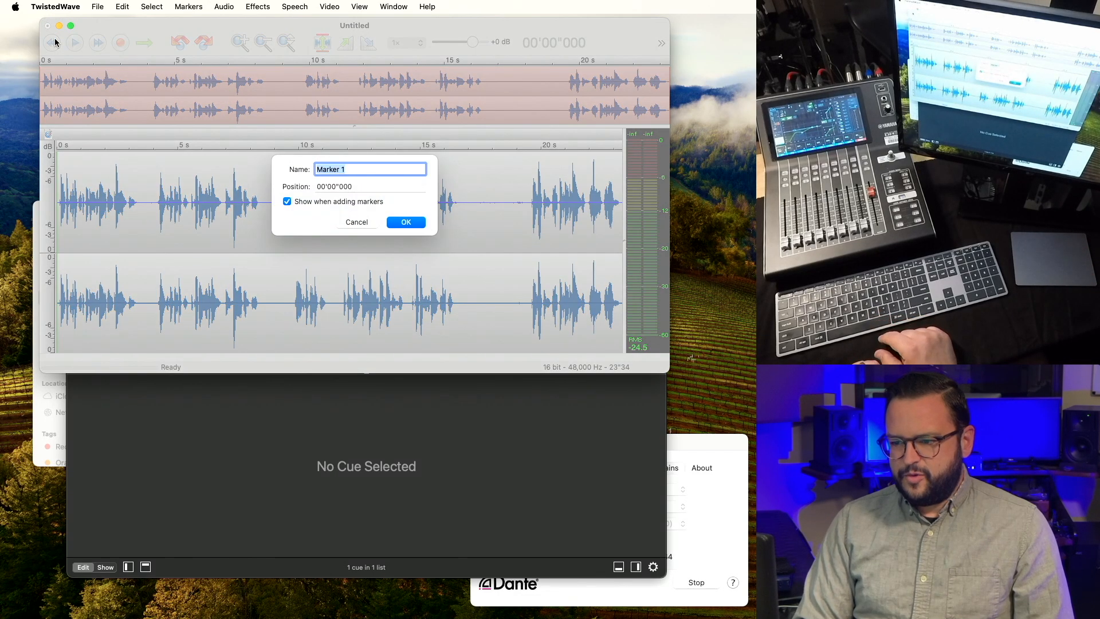
{"action": "type", "text": "01 - "}
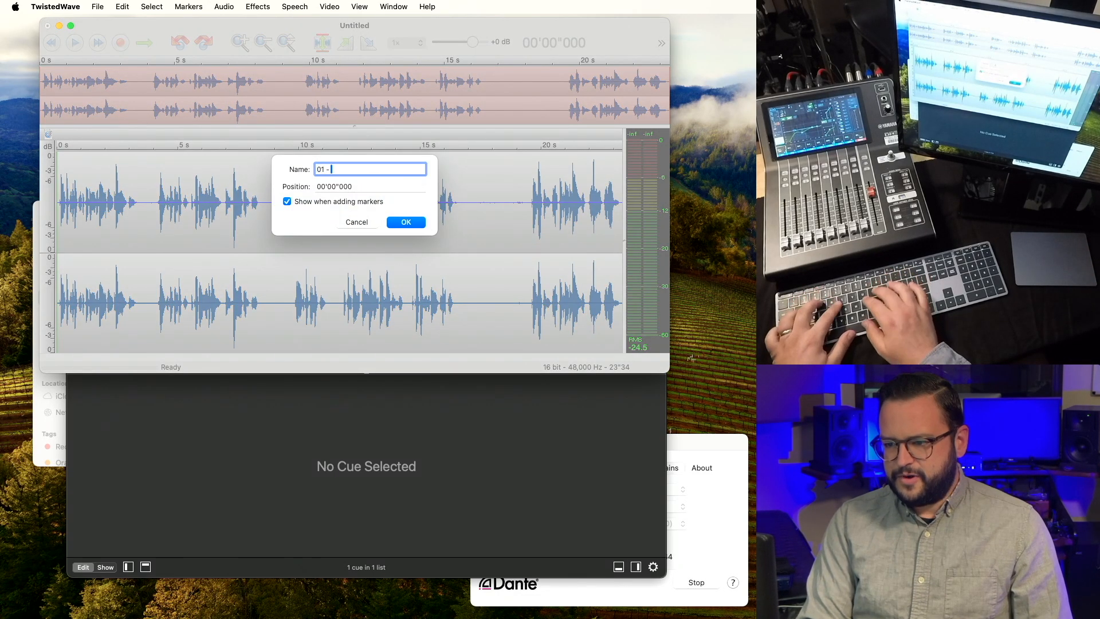
{"action": "type", "text": "10 Minutes"}
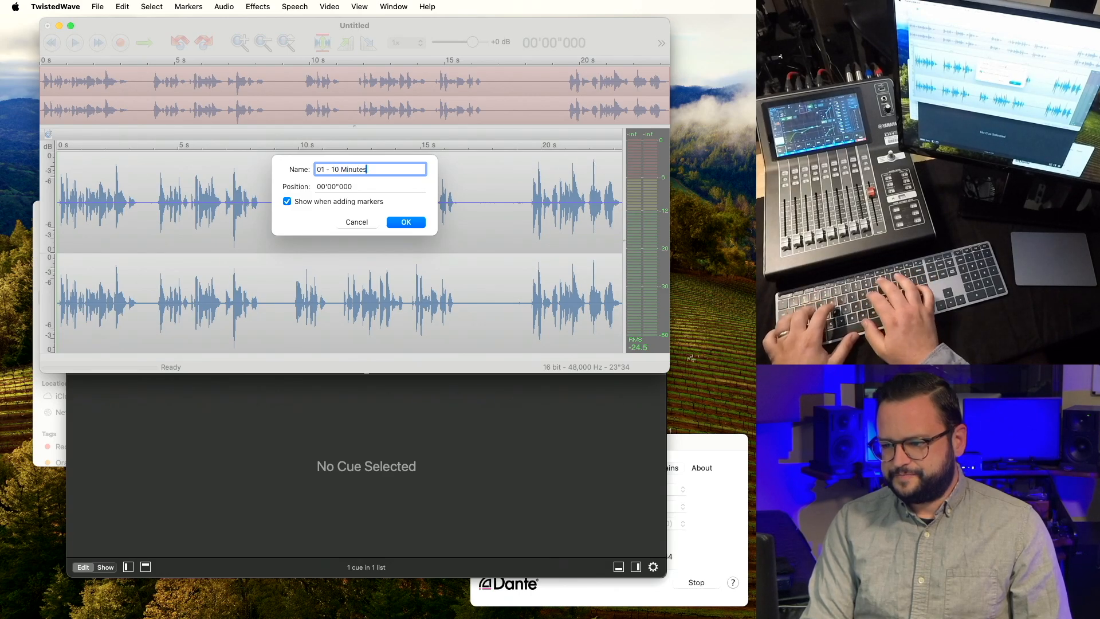
{"action": "key", "text": "Return"}
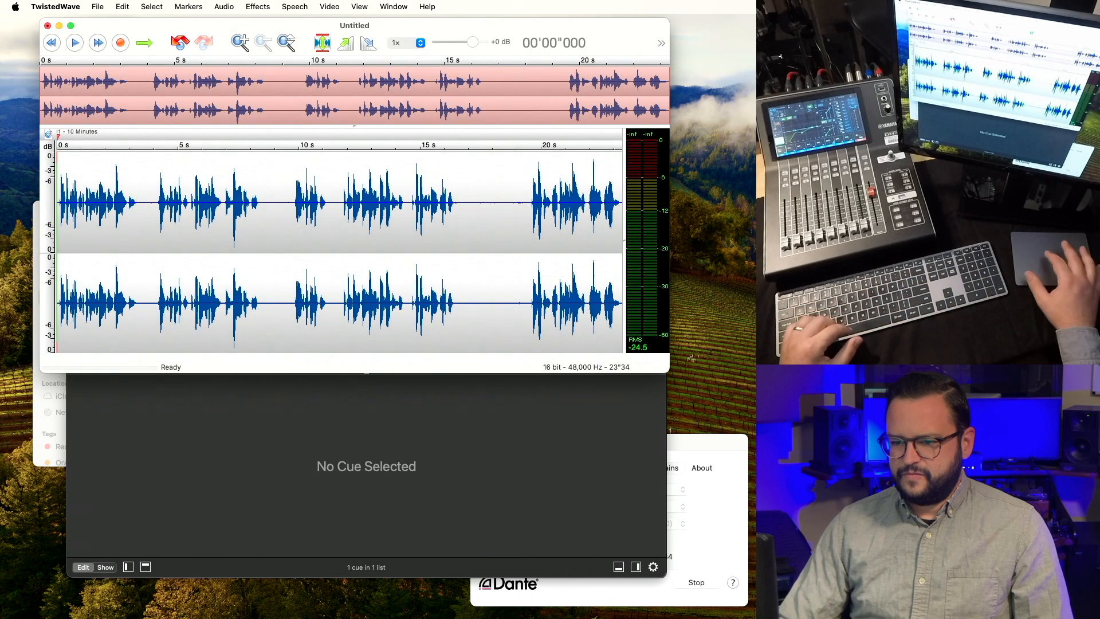
Add a '02 - 5 Minutes' marker at about 4.1 s after checking the spot by playback.
{"action": "left_click", "coordinate": [156, 224]}
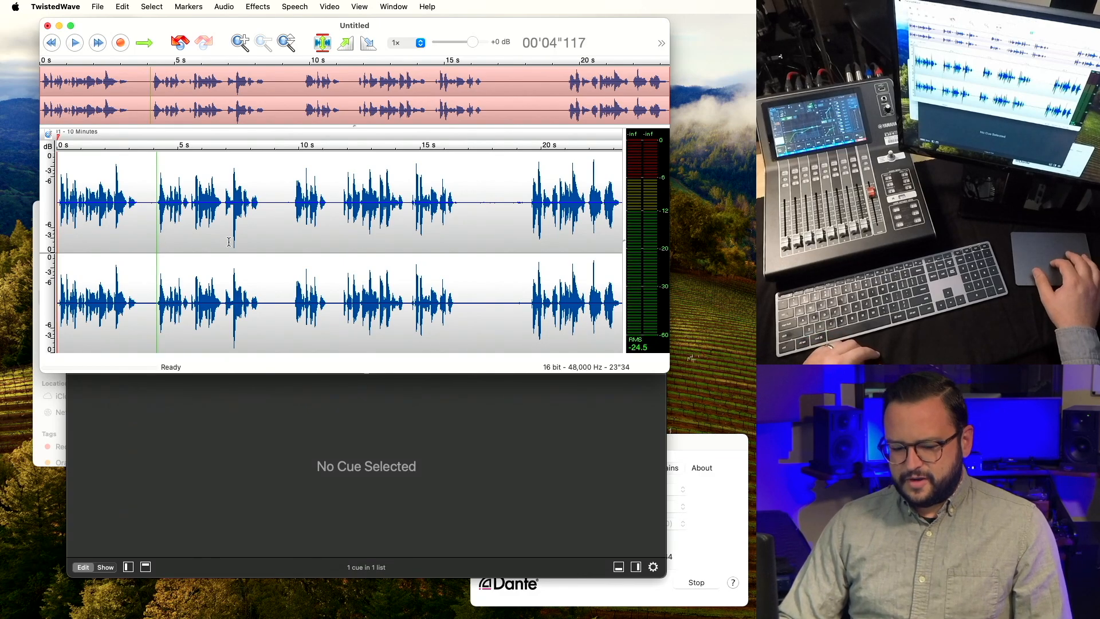
{"action": "key", "text": "space"}
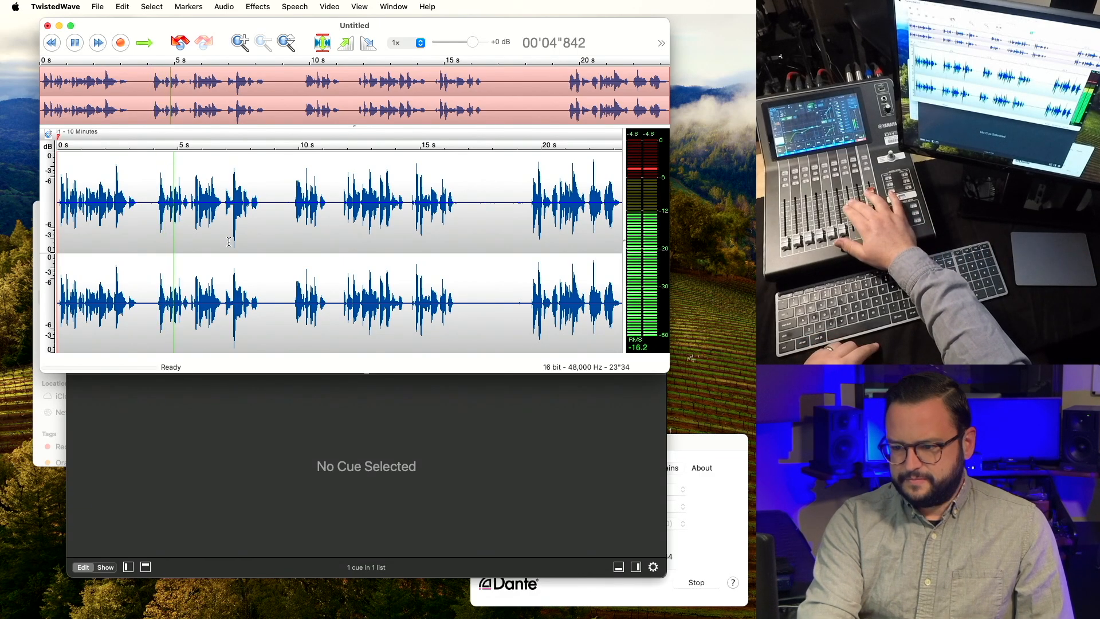
{"action": "key", "text": "space"}
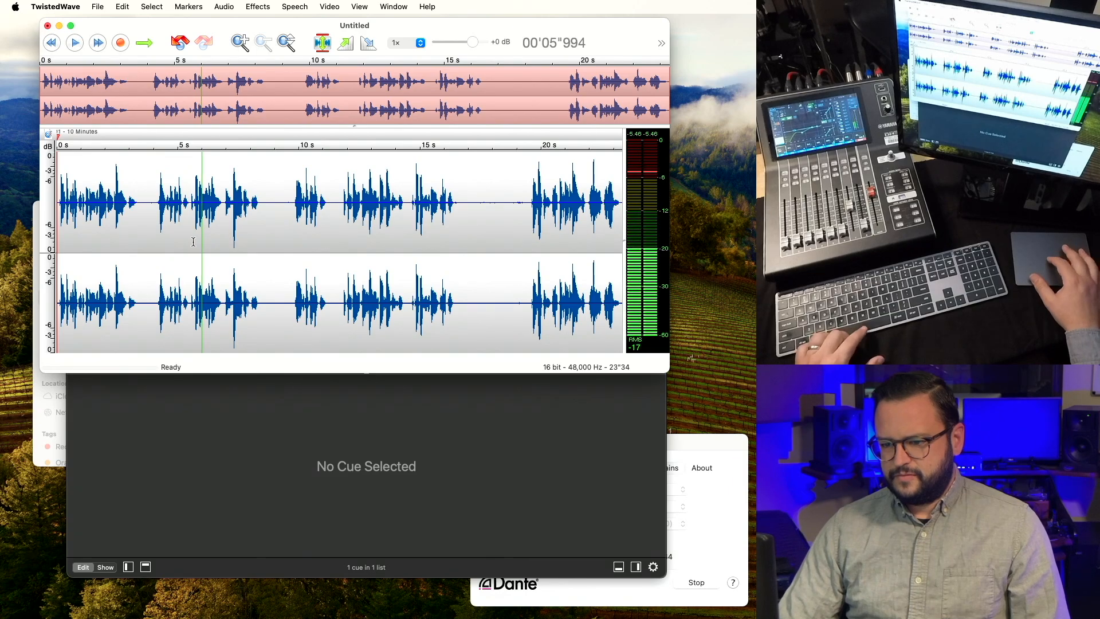
{"action": "left_click", "coordinate": [156, 231]}
{"action": "key", "text": "super+m"}
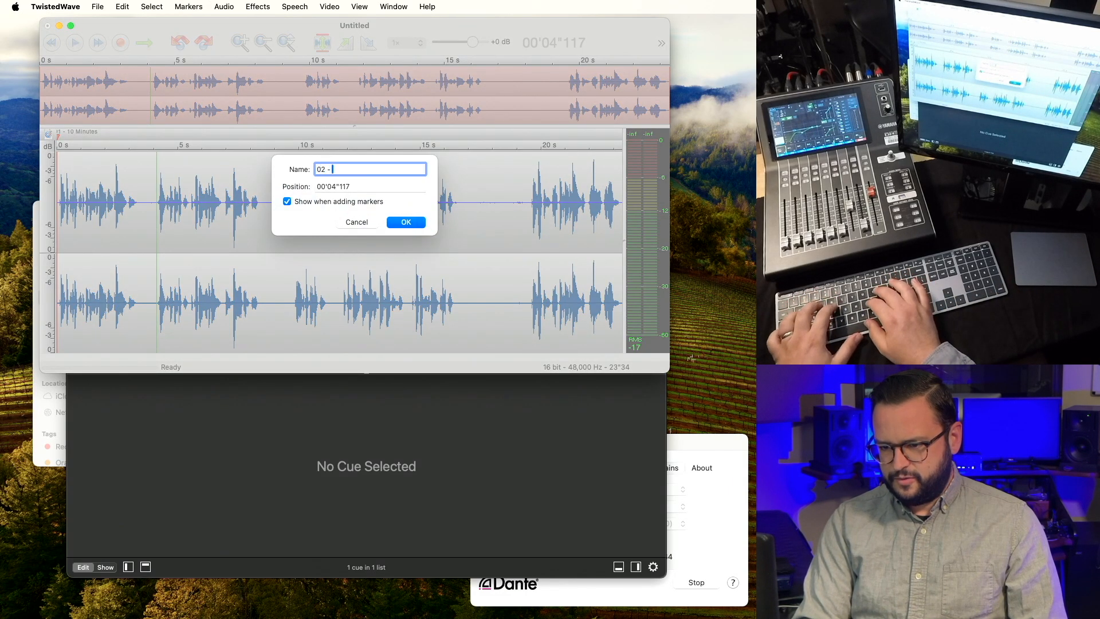
{"action": "type", "text": "02 - 5 Minutes"}
{"action": "key", "text": "Return"}
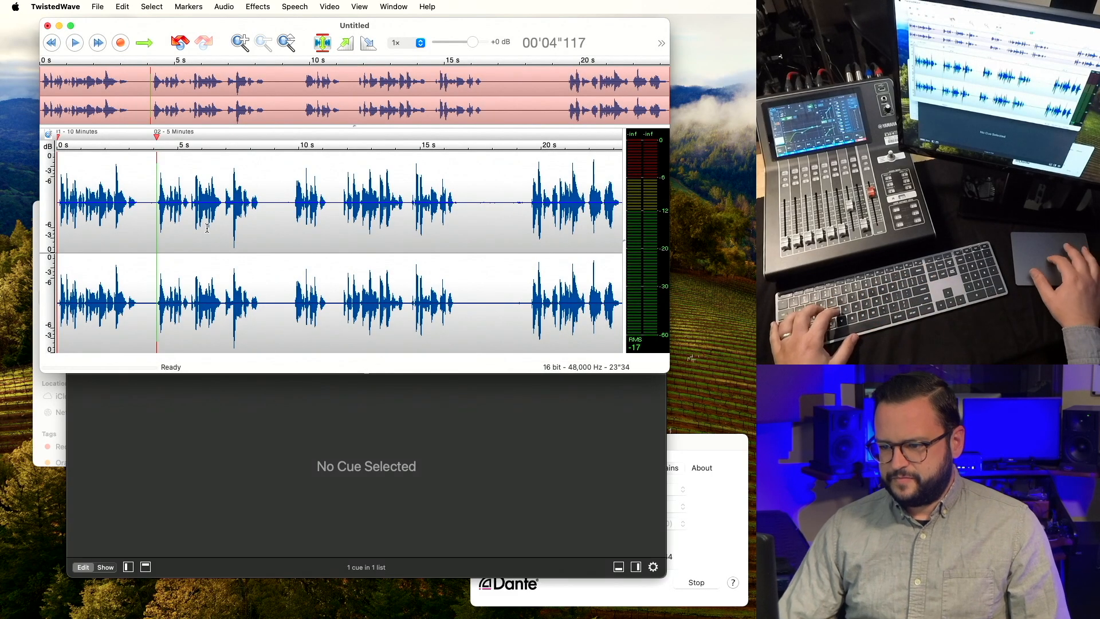
Add a '03 - Shortly Cell Phones' marker at about 9.8 s.
{"action": "left_click", "coordinate": [295, 218]}
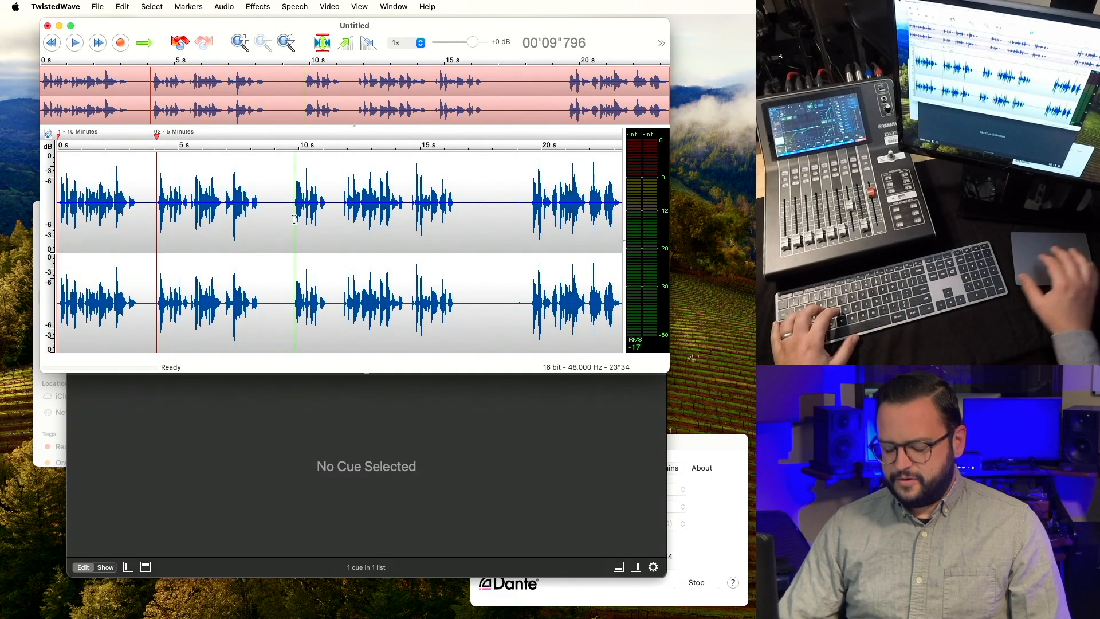
{"action": "key", "text": "super+m"}
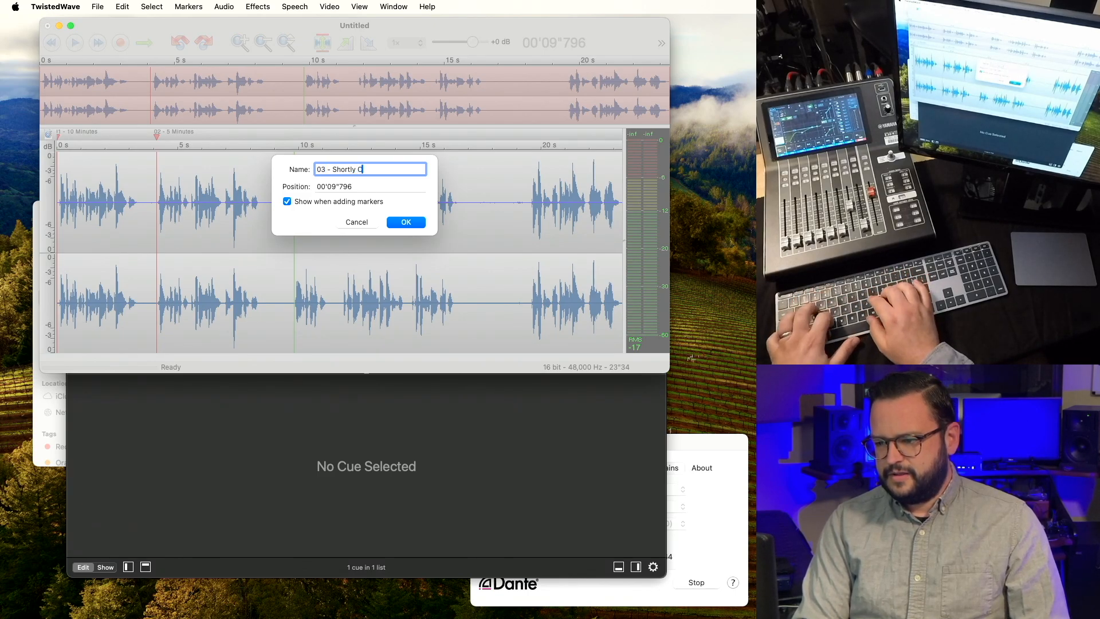
{"action": "type", "text": "03 - Shortly Cell Phones"}
{"action": "key", "text": "Return"}
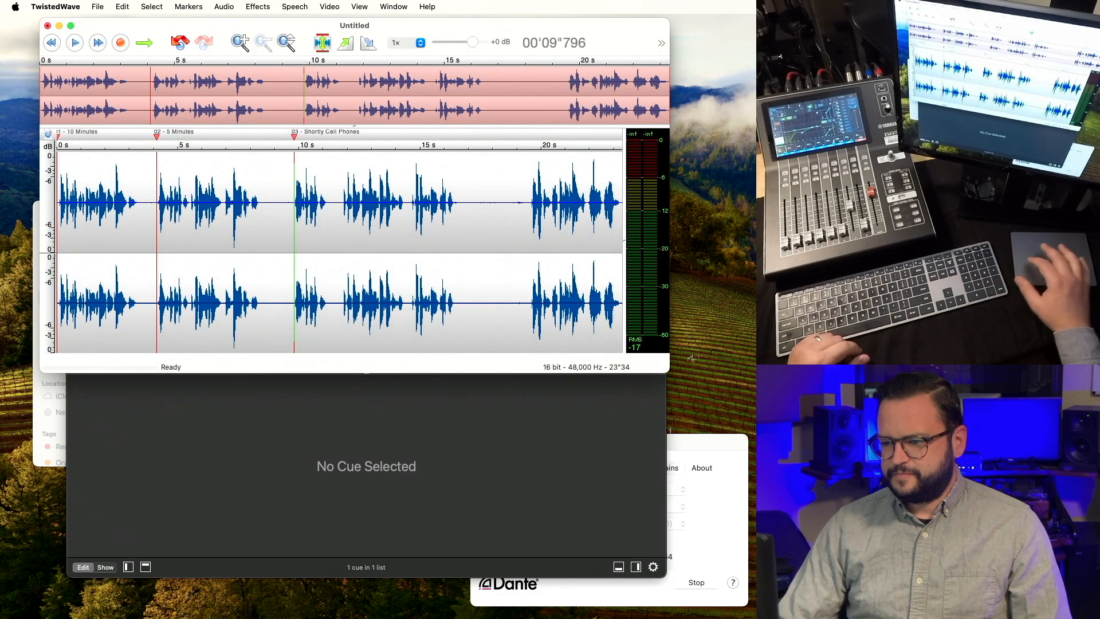
Delete the pause near 17 s and add a 04 marker named for the presenter.
{"action": "left_click_drag", "start_coordinate": [464, 211], "coordinate": [526, 212]}
{"action": "key", "text": "BackSpace"}
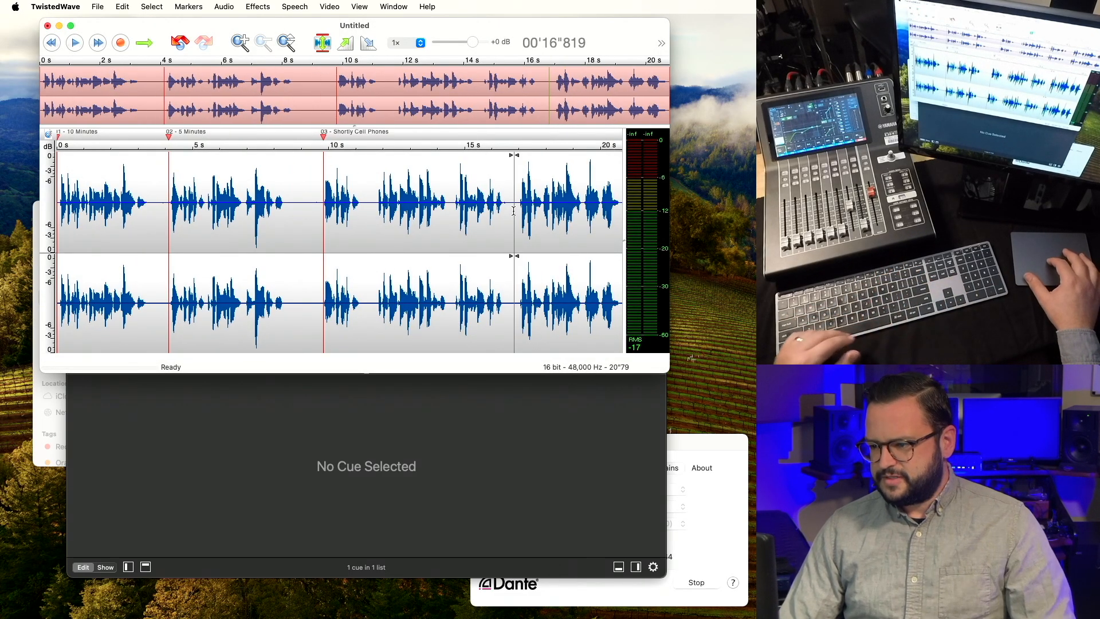
{"action": "key", "text": "space"}
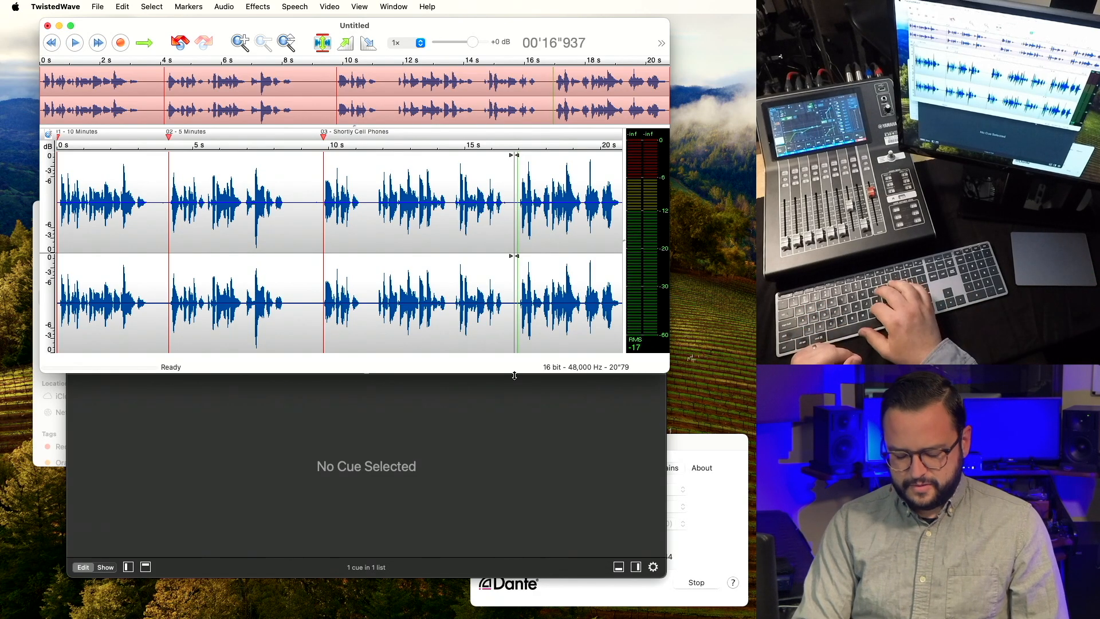
{"action": "key", "text": "m"}
{"action": "type", "text": "04"}
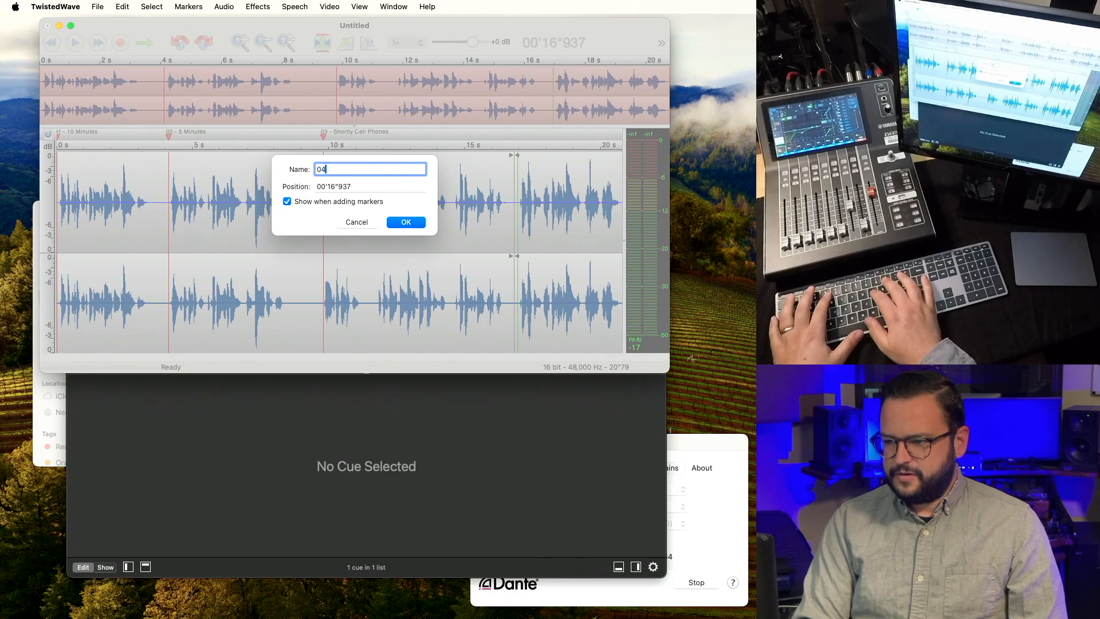
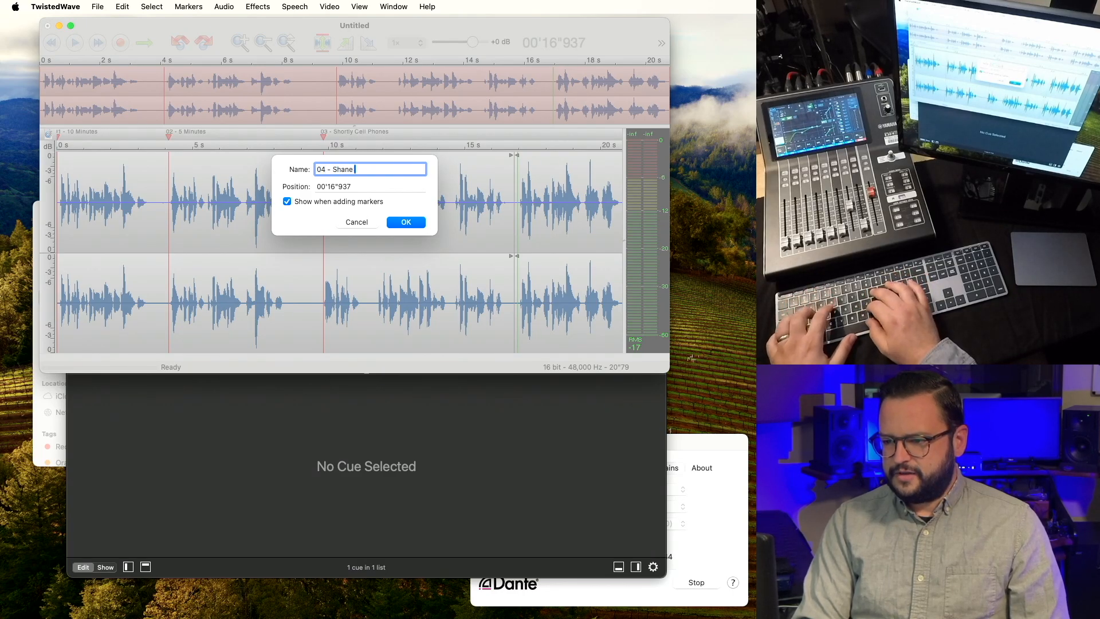
{"action": "key", "text": "Return"}
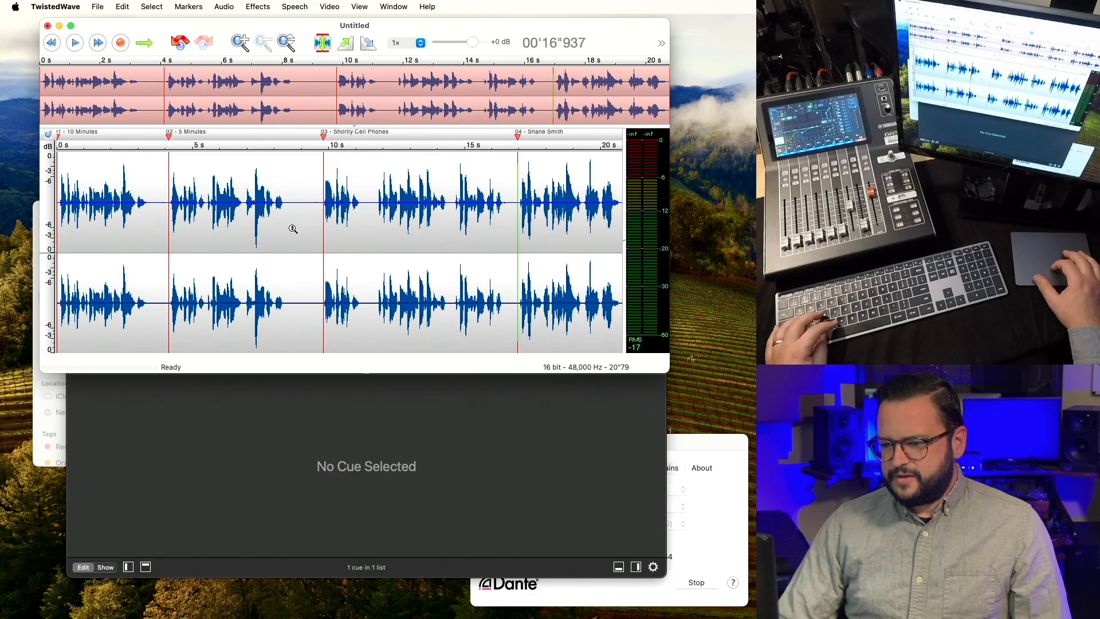
{"action": "key", "text": "super+a"}
{"action": "left_click", "coordinate": [258, 6]}
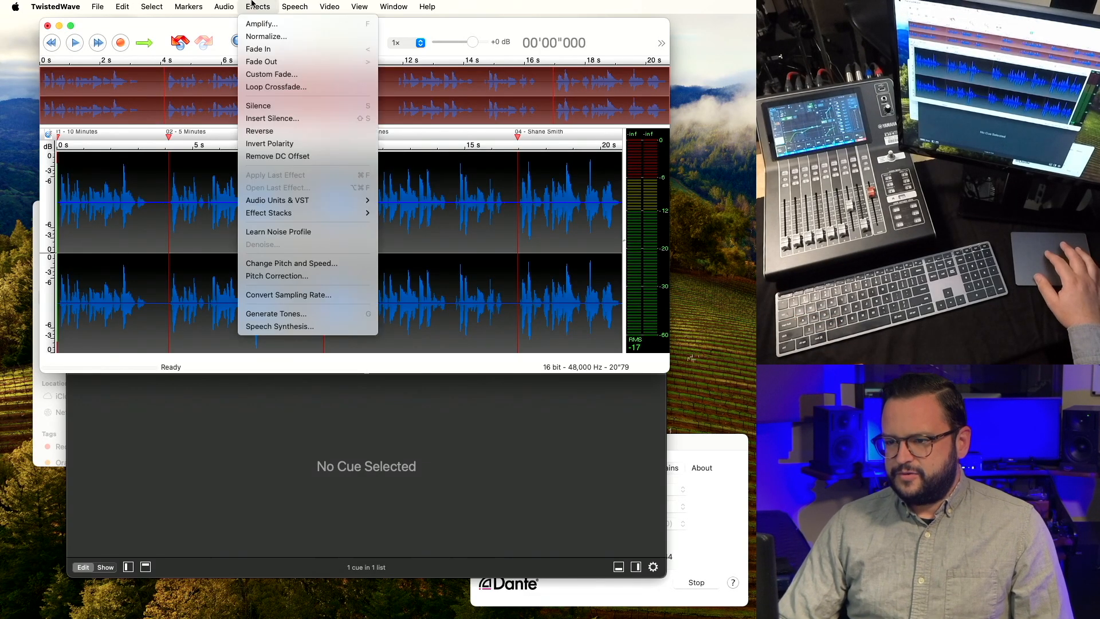
{"action": "mouse_move", "coordinate": [320, 202]}
{"action": "mouse_move", "coordinate": [392, 216]}
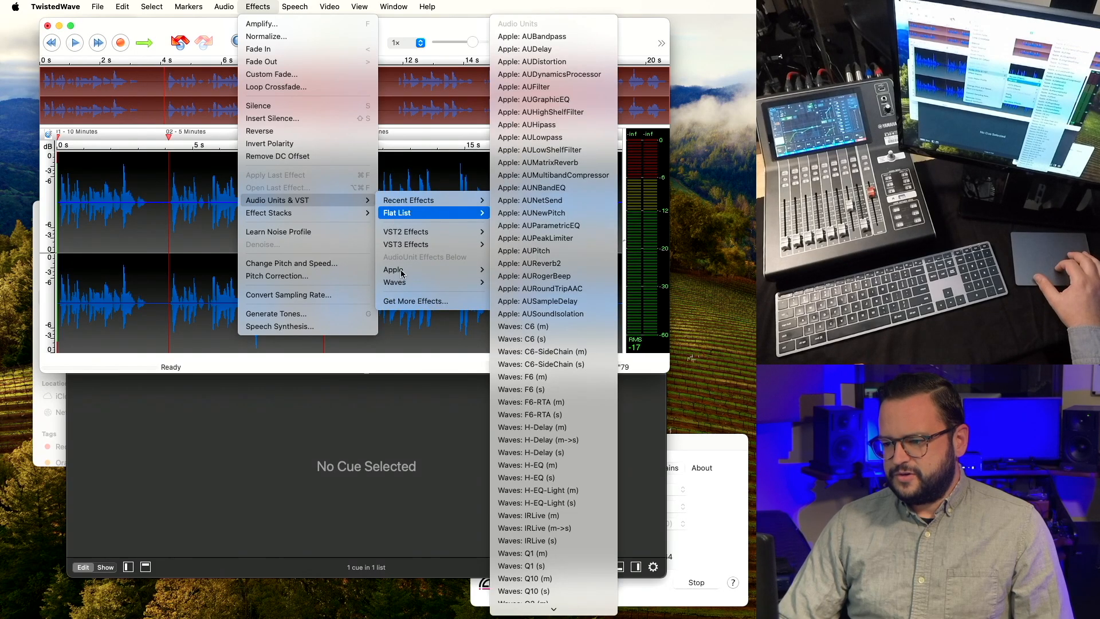
{"action": "mouse_move", "coordinate": [402, 271]}
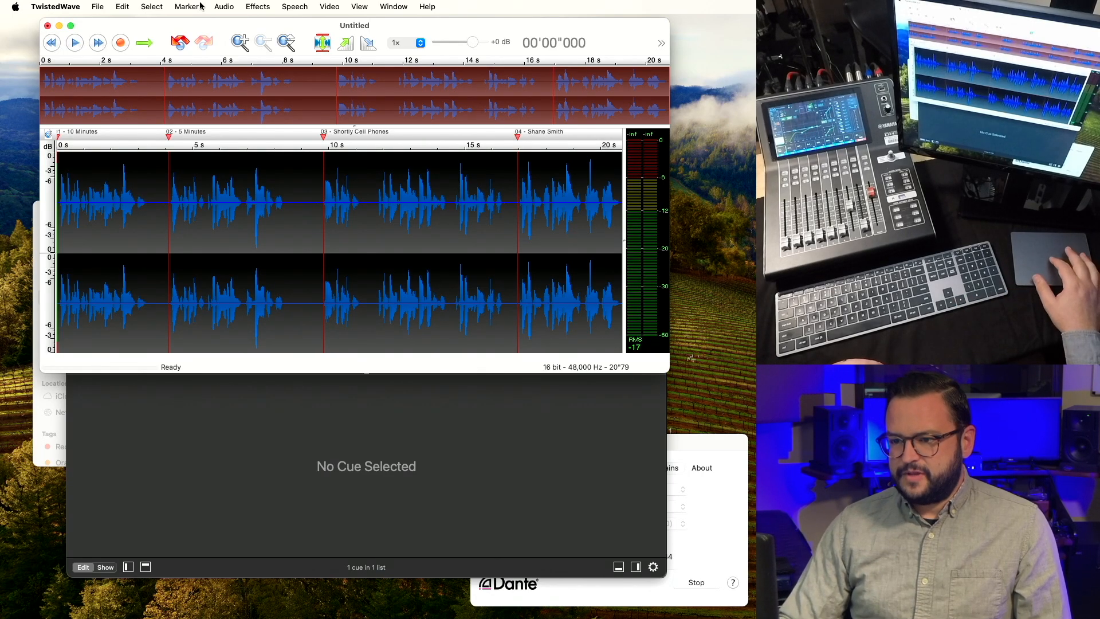
Split by Markers with all four names kept, saving the WAV files to Onsite VOG Records.
{"action": "left_click", "coordinate": [200, 6]}
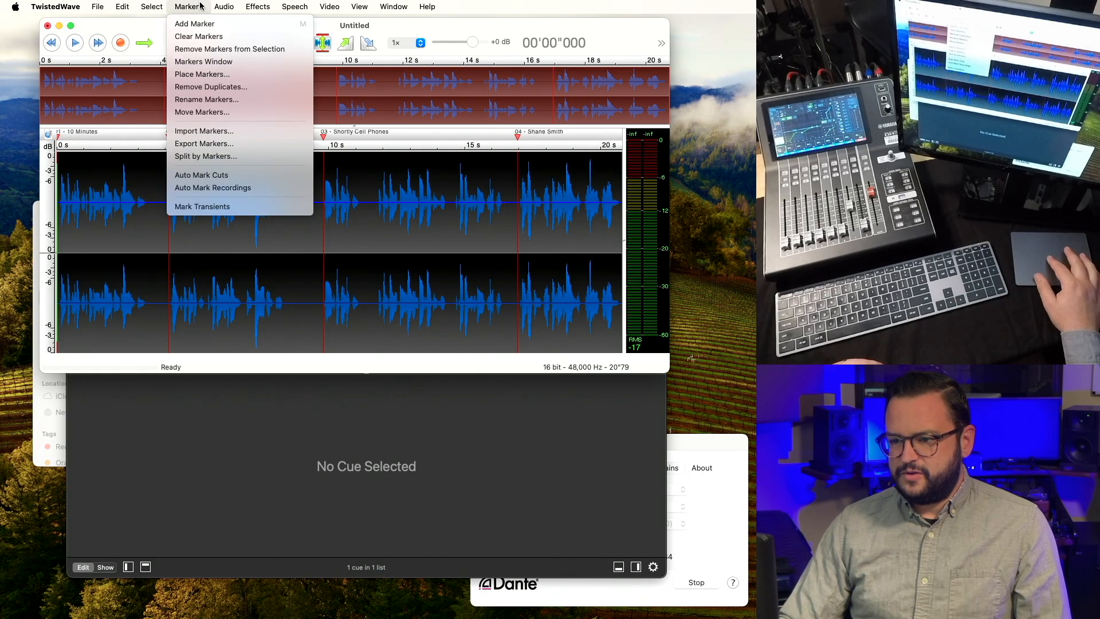
{"action": "left_click", "coordinate": [218, 156]}
{"action": "scroll", "coordinate": [281, 147], "scroll_direction": "down", "scroll_amount": 1}
{"action": "scroll", "coordinate": [279, 141], "scroll_direction": "up", "scroll_amount": 1}
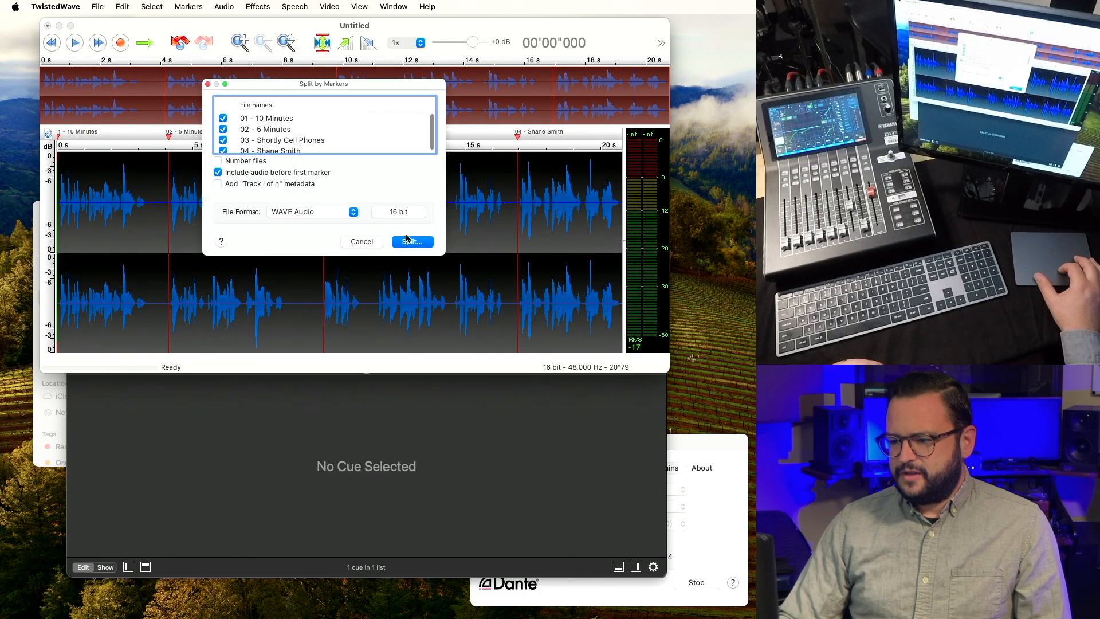
{"action": "left_click", "coordinate": [411, 241]}
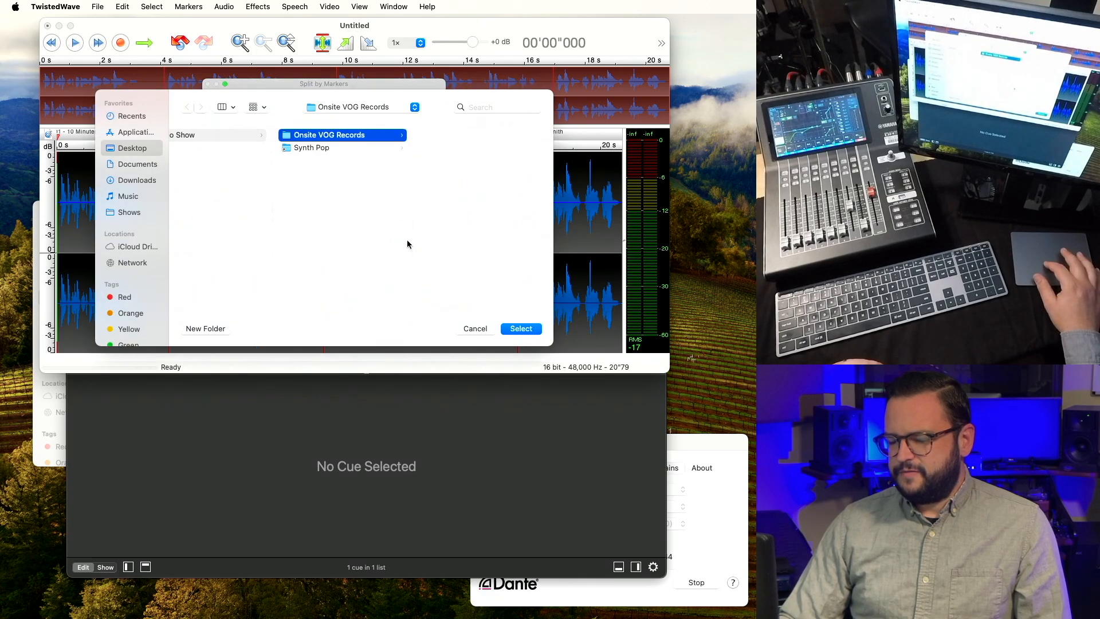
{"action": "left_click", "coordinate": [517, 330]}
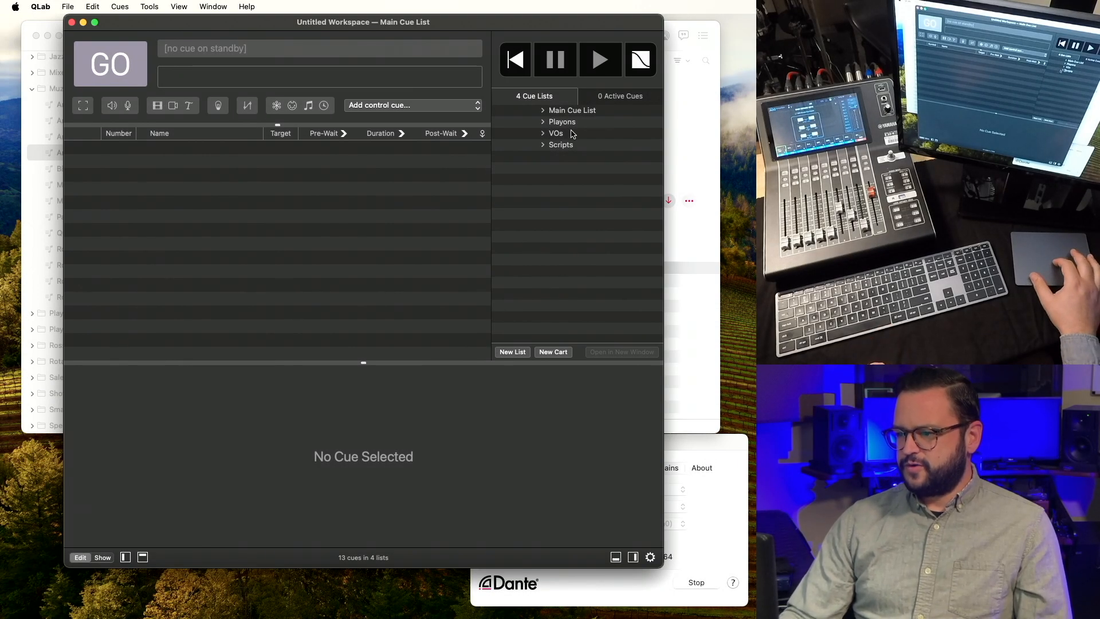
Add the four split WAVs to the VOs list with inputs 1 and 2 sent to VOG at -6 dB.
{"action": "left_click", "coordinate": [572, 133]}
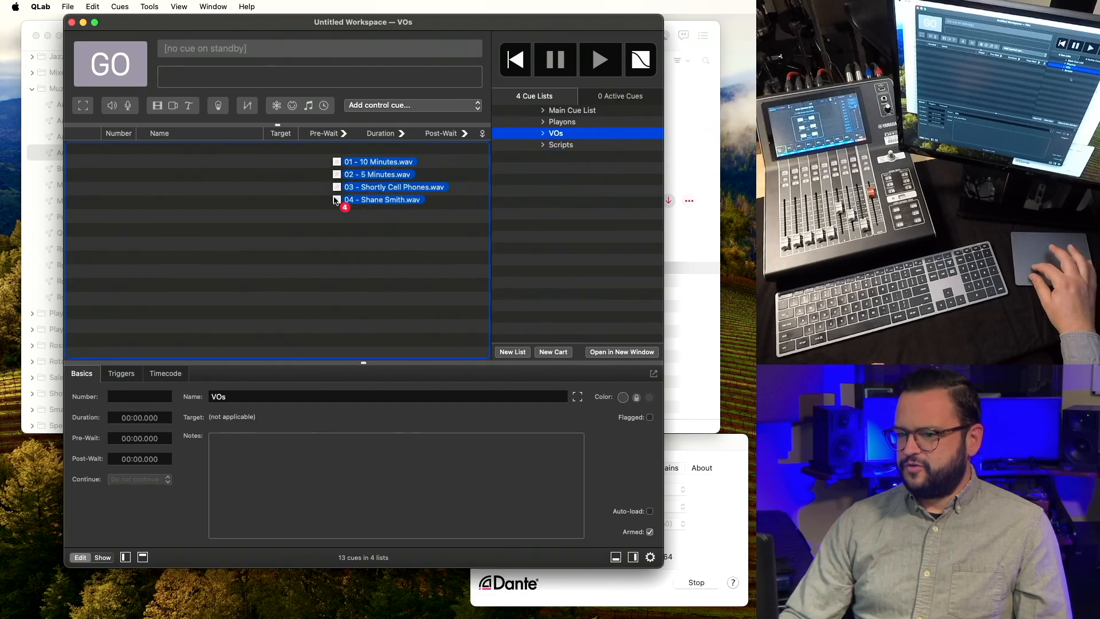
{"action": "left_click_drag", "start_coordinate": [346, 213], "coordinate": [319, 204]}
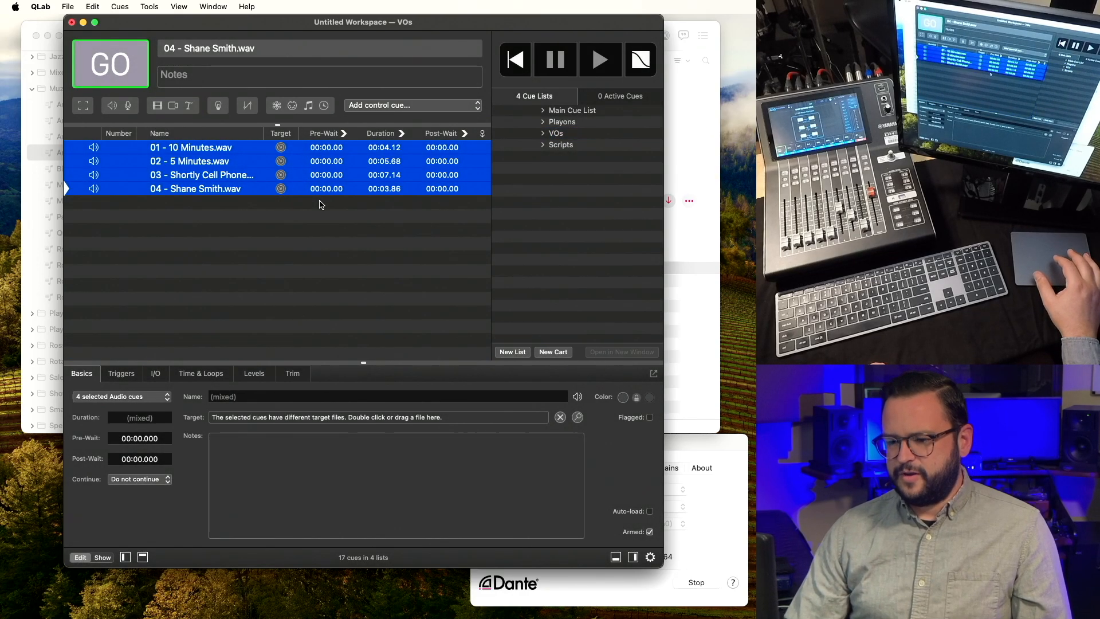
{"action": "left_click", "coordinate": [244, 376]}
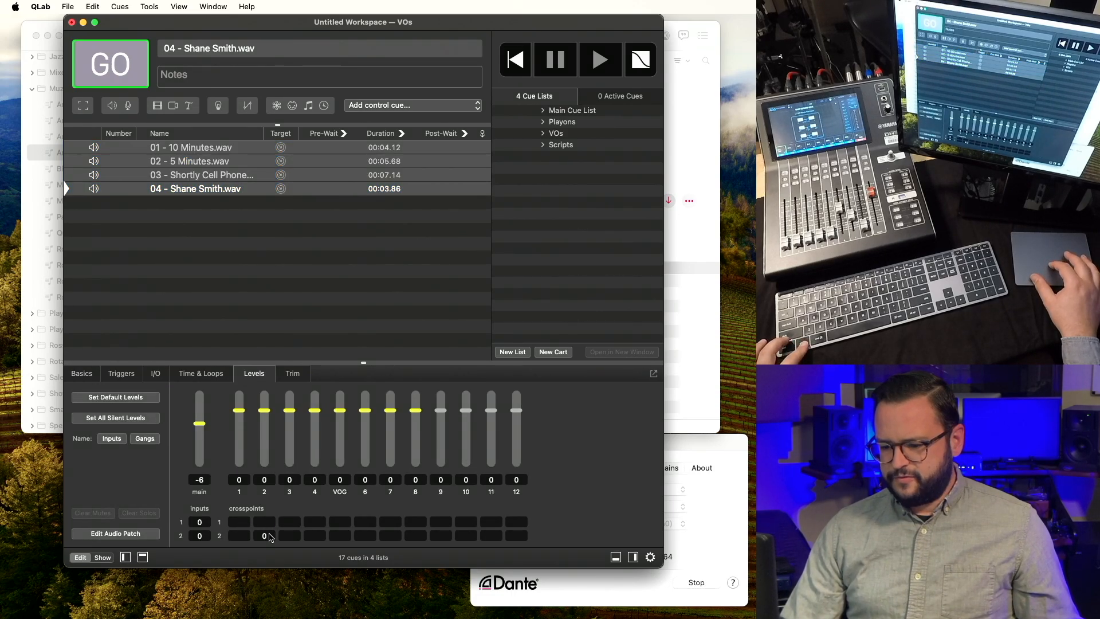
{"action": "left_click", "coordinate": [345, 524]}
{"action": "type", "text": "6"}
{"action": "left_click", "coordinate": [346, 537]}
{"action": "type", "text": "6"}
{"action": "key", "text": "Return"}
{"action": "key", "text": "super+a"}
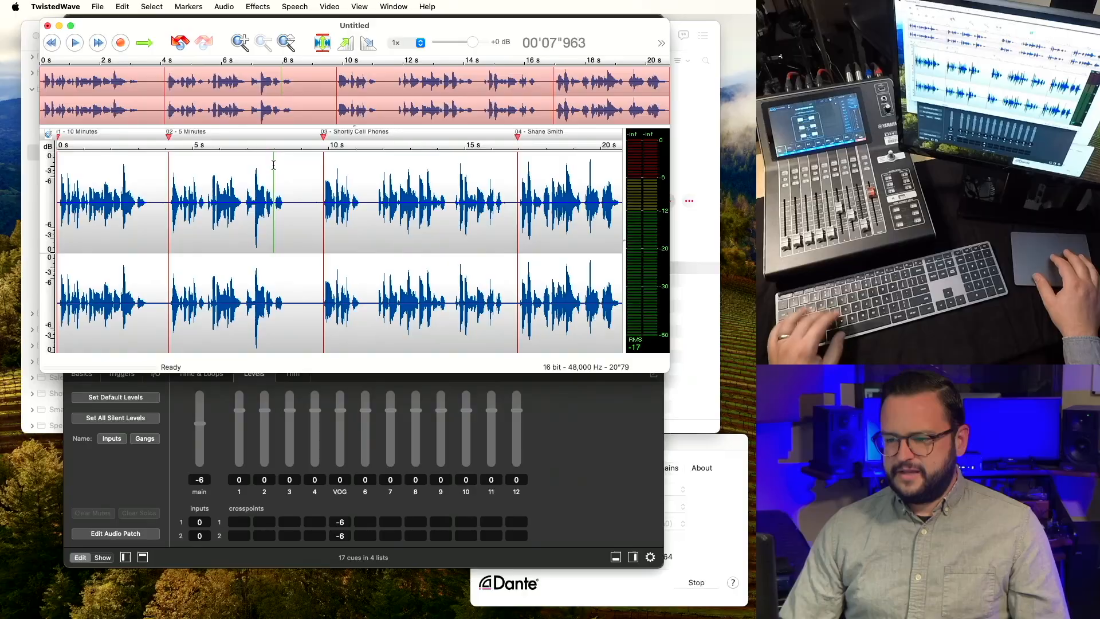
In TwistedWave, export the clip between markers 02 and 03 as 'Mono VOG'.
{"action": "double_click", "coordinate": [274, 169]}
{"action": "key", "text": "super+shift+e"}
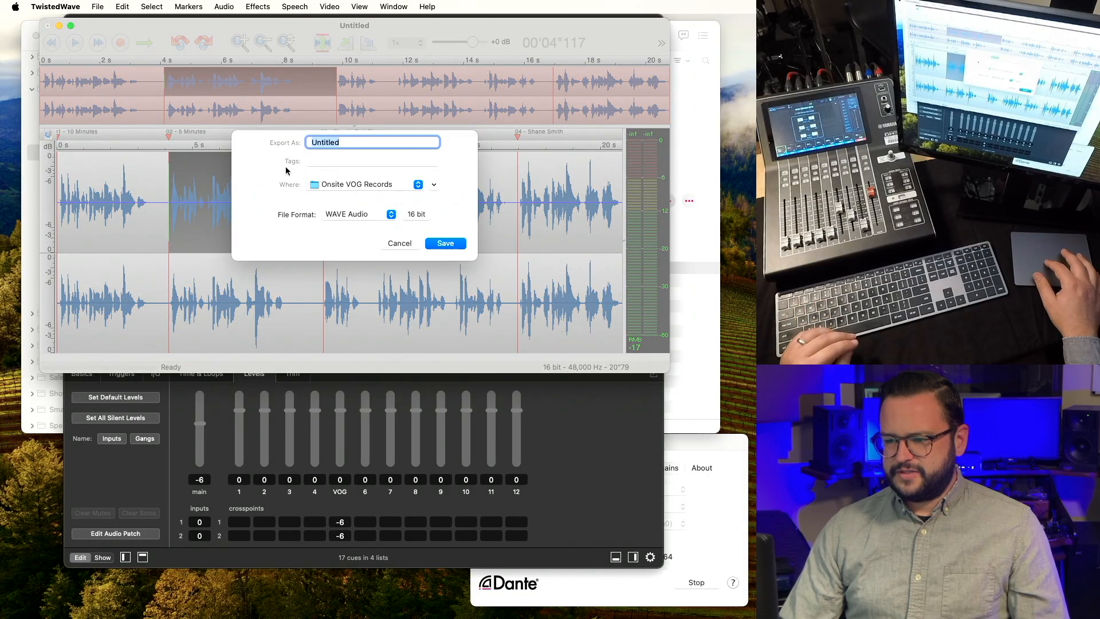
{"action": "type", "text": "Mono VOG"}
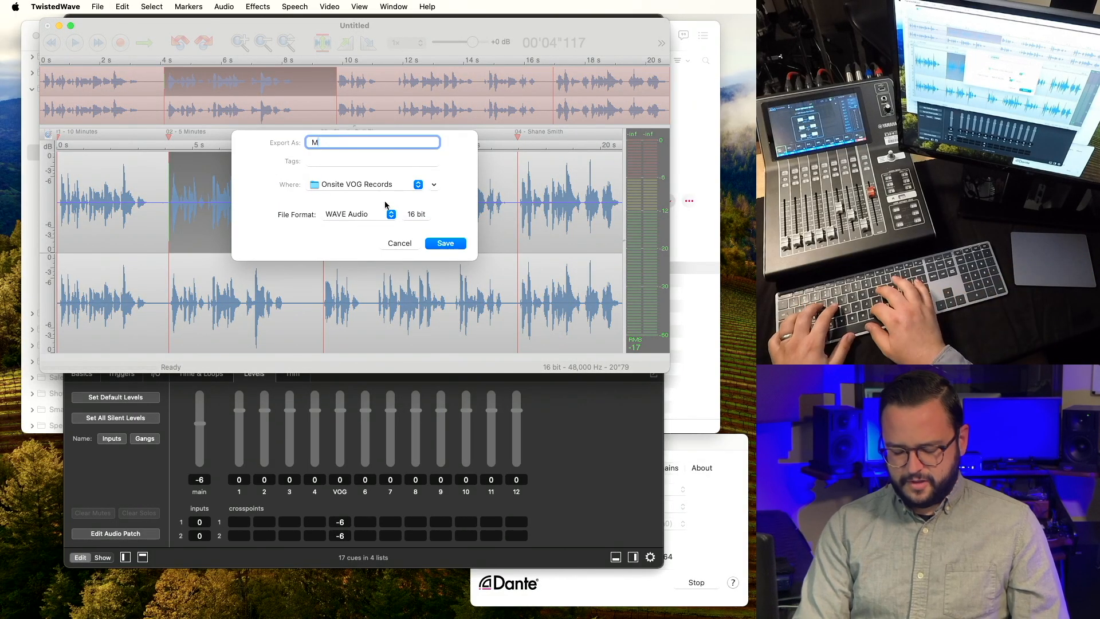
{"action": "key", "text": "Return"}
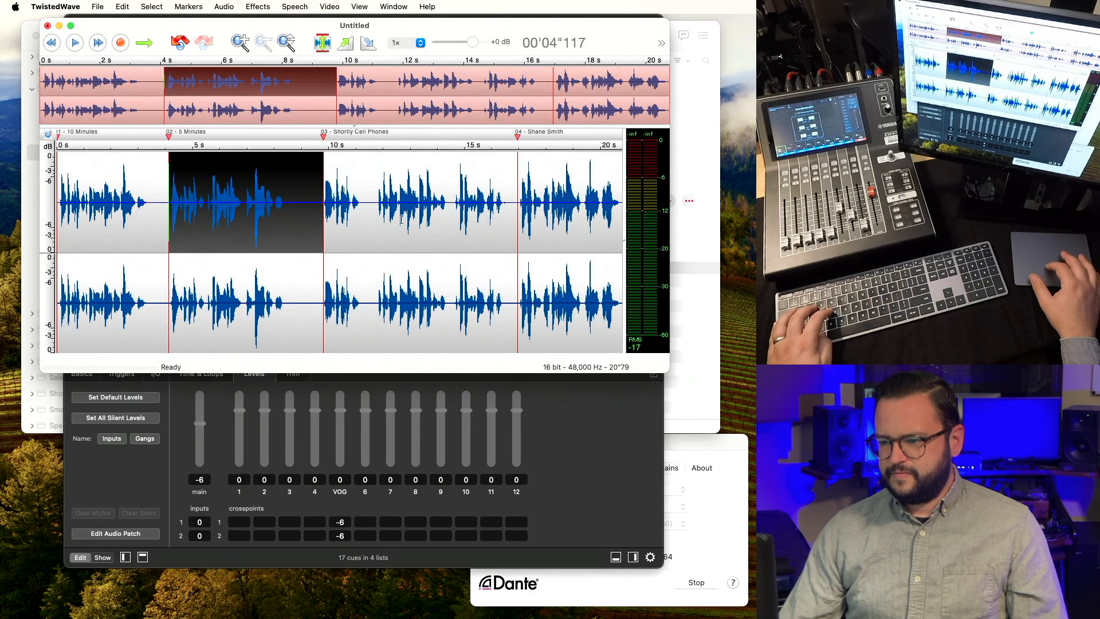
Add Mono VOG.wav as a fifth cue in the VOs list and view the presenter cue's levels.
{"action": "key", "text": "super+h"}
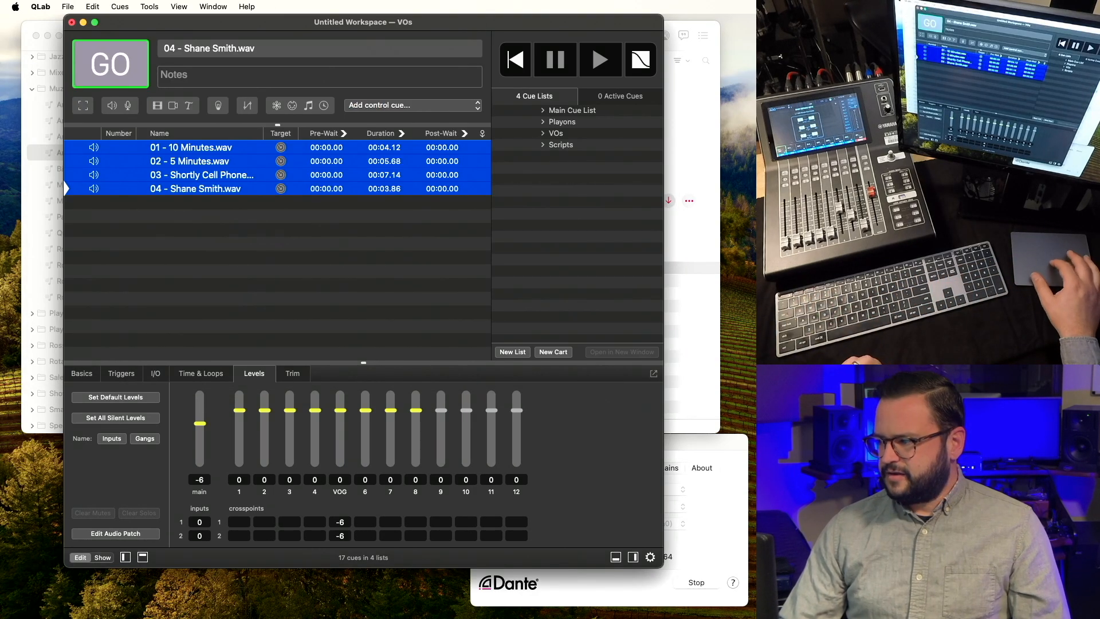
{"action": "left_click_drag", "start_coordinate": [736, 226], "coordinate": [267, 272]}
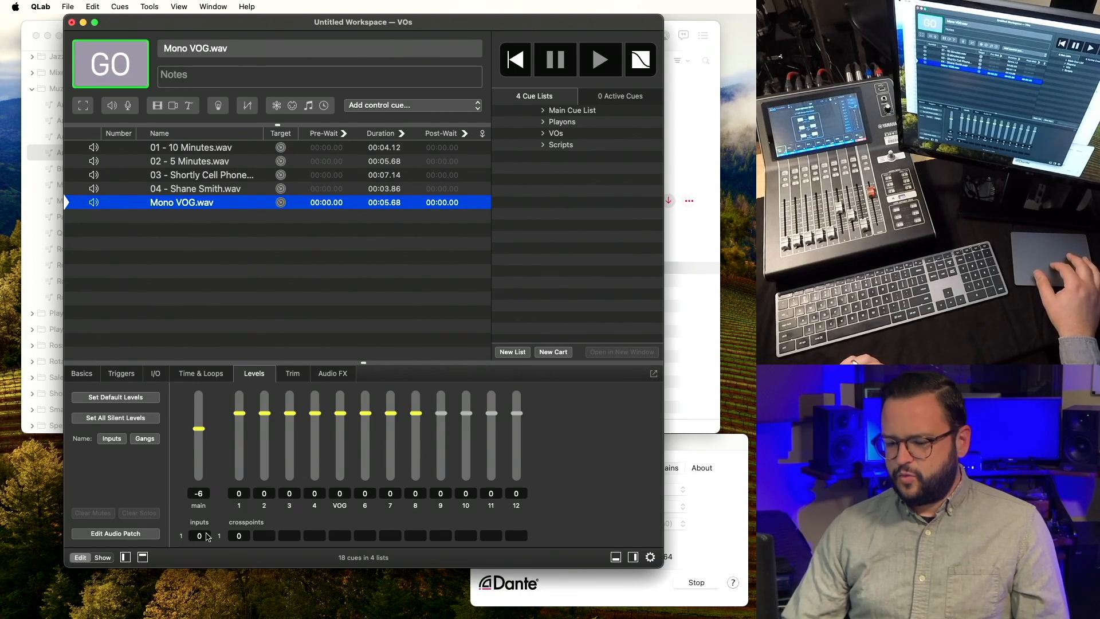
{"action": "left_click", "coordinate": [223, 190]}
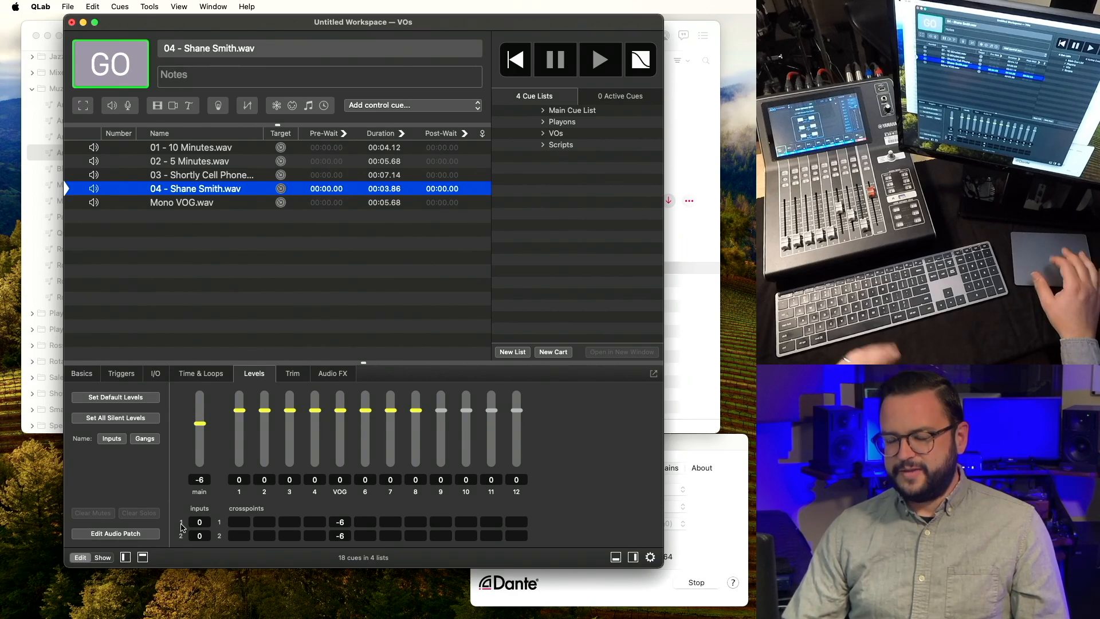
Select the Mono VOG.wav cue and view its Levels crosspoints.
{"action": "left_click", "coordinate": [210, 205]}
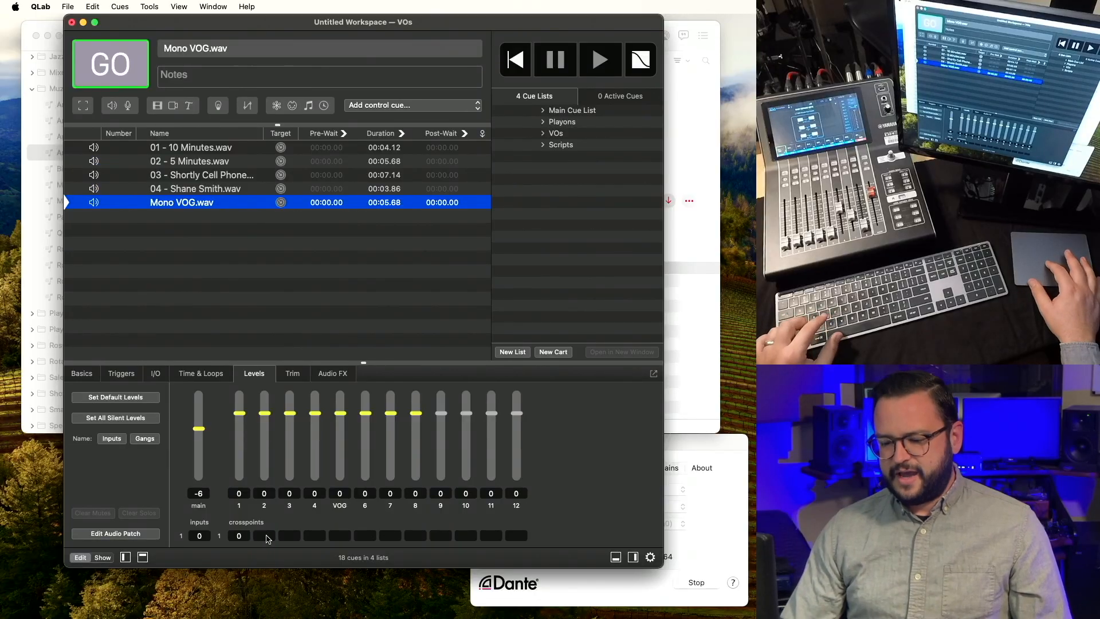
{"action": "left_click", "coordinate": [265, 536]}
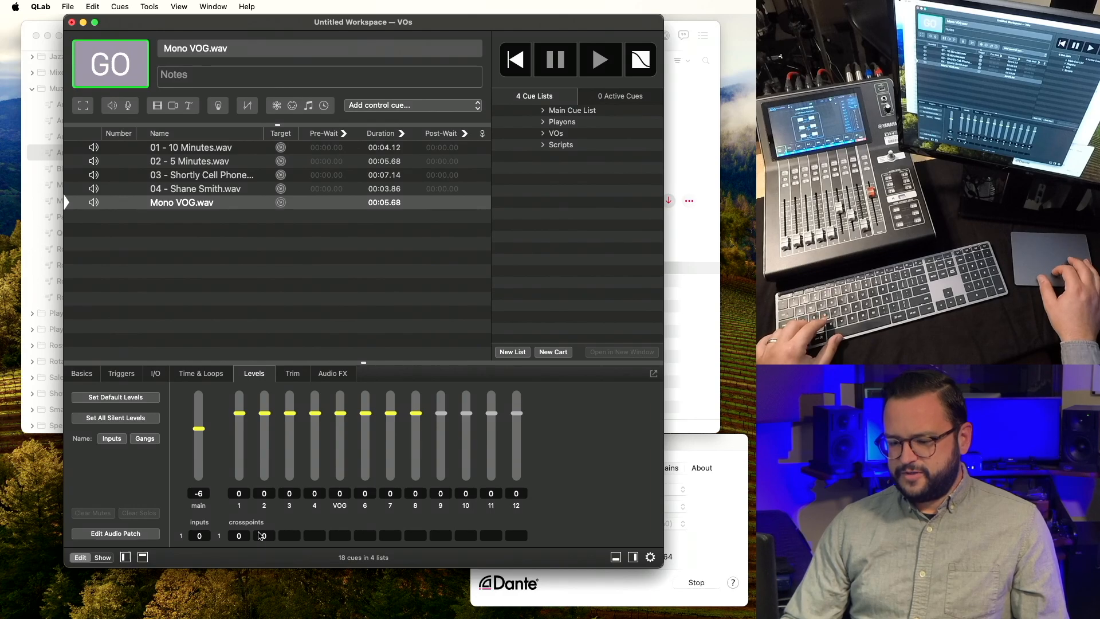
Remove the Mono VOG cue's sends to outputs 1 and 2 and route it to VOG at 0 dB.
{"action": "left_click", "coordinate": [245, 538], "text": "alt"}
{"action": "left_click", "coordinate": [259, 538], "text": "alt"}
{"action": "left_click", "coordinate": [345, 538], "text": "alt"}
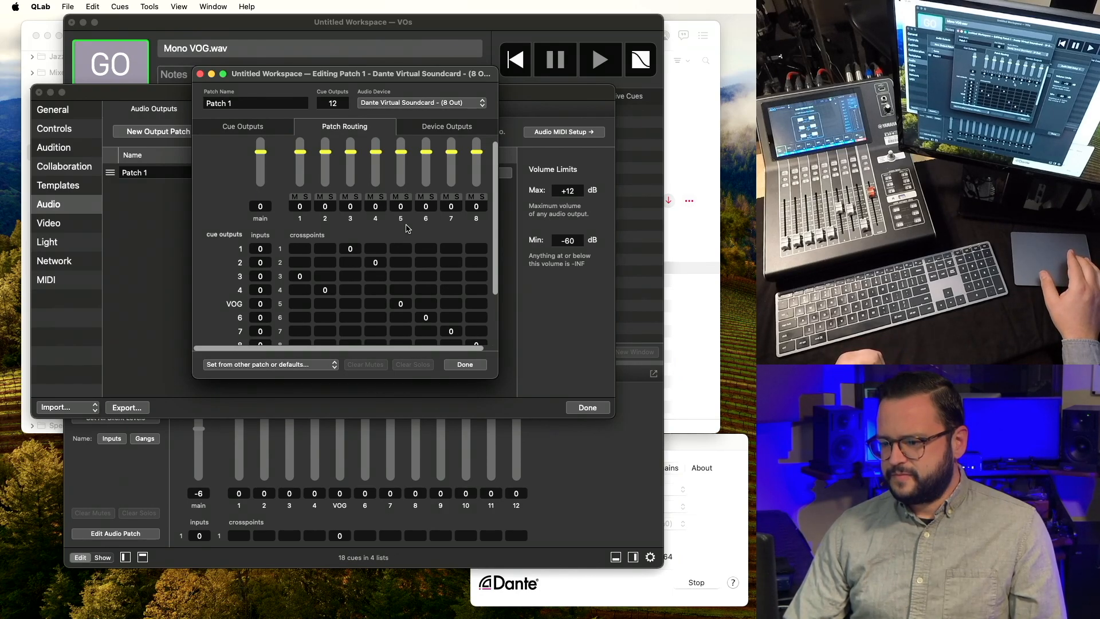
Reroute VOG from device output 5 to outputs 3 and 4, then close the patch editor and Settings.
{"action": "left_click", "coordinate": [400, 306], "text": "alt"}
{"action": "left_click", "coordinate": [374, 305], "text": "alt"}
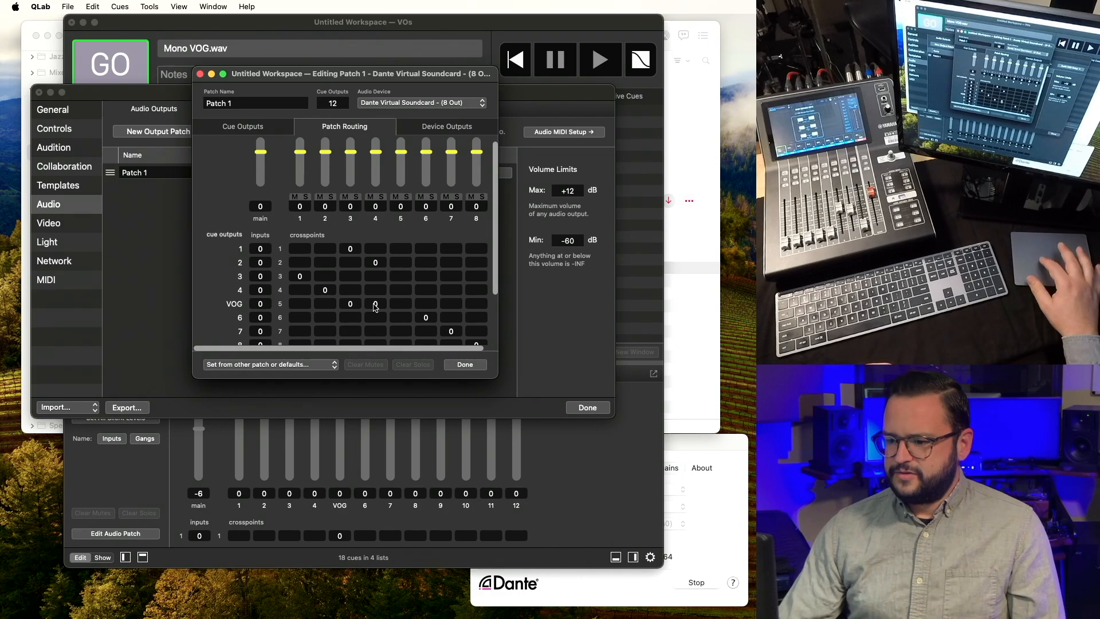
{"action": "left_click", "coordinate": [474, 365]}
{"action": "left_click", "coordinate": [584, 406]}
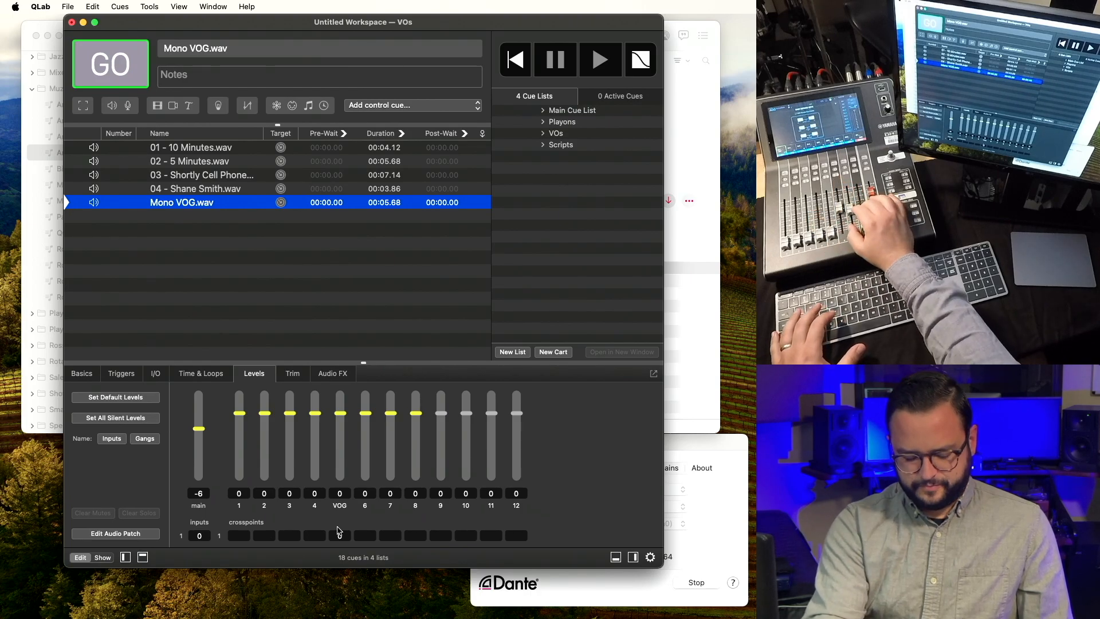
Fire the Mono VOG.wav cue to hear it through the VOG output.
{"action": "key", "text": "space"}
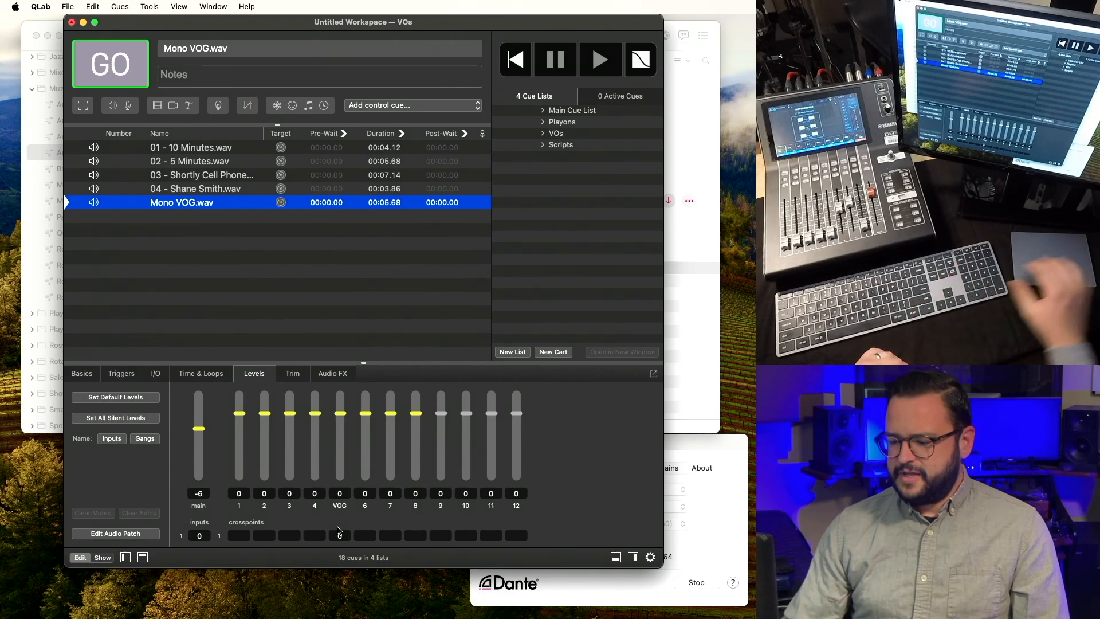
Insert an Apple AUFilter effect on Patch 1's cue output 5 (VOG), then close the settings.
{"action": "left_click", "coordinate": [651, 557]}
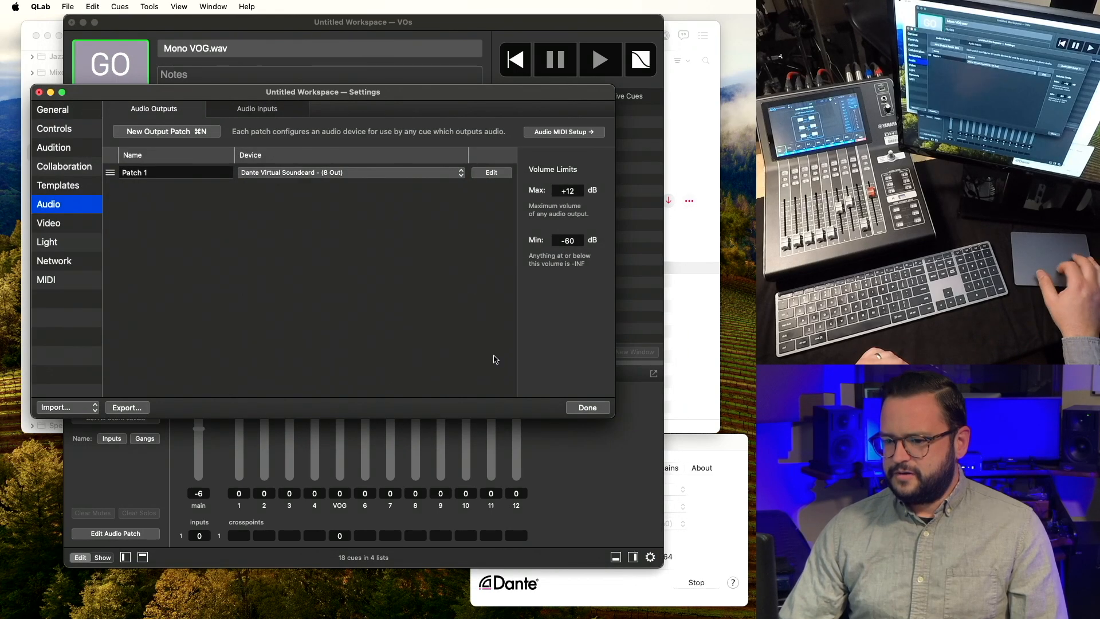
{"action": "left_click", "coordinate": [505, 172]}
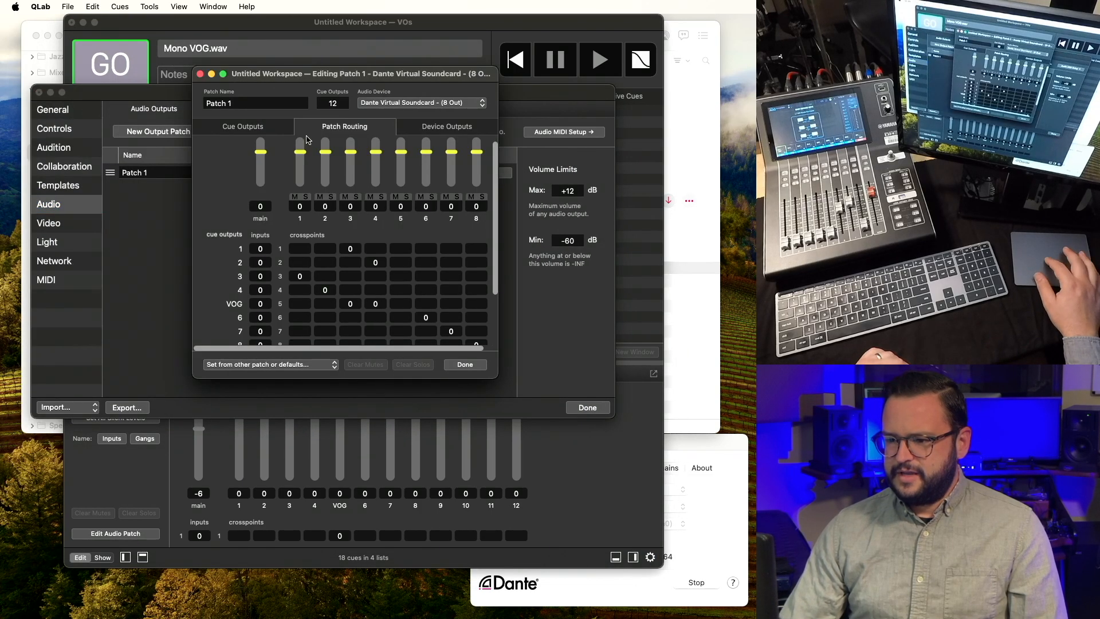
{"action": "left_click", "coordinate": [273, 126]}
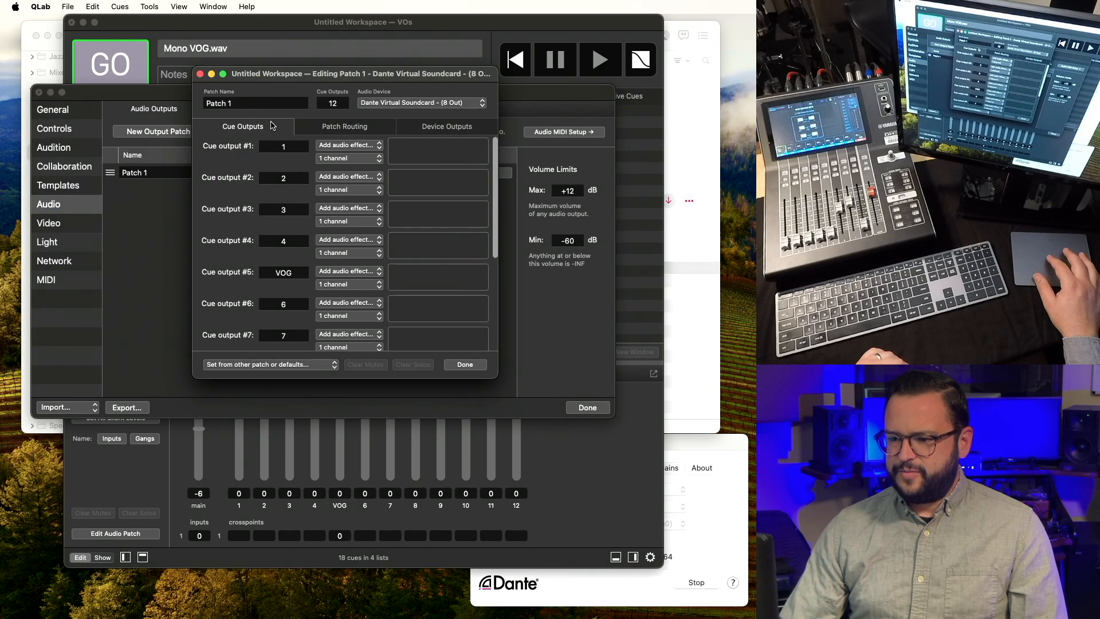
{"action": "left_click", "coordinate": [357, 272]}
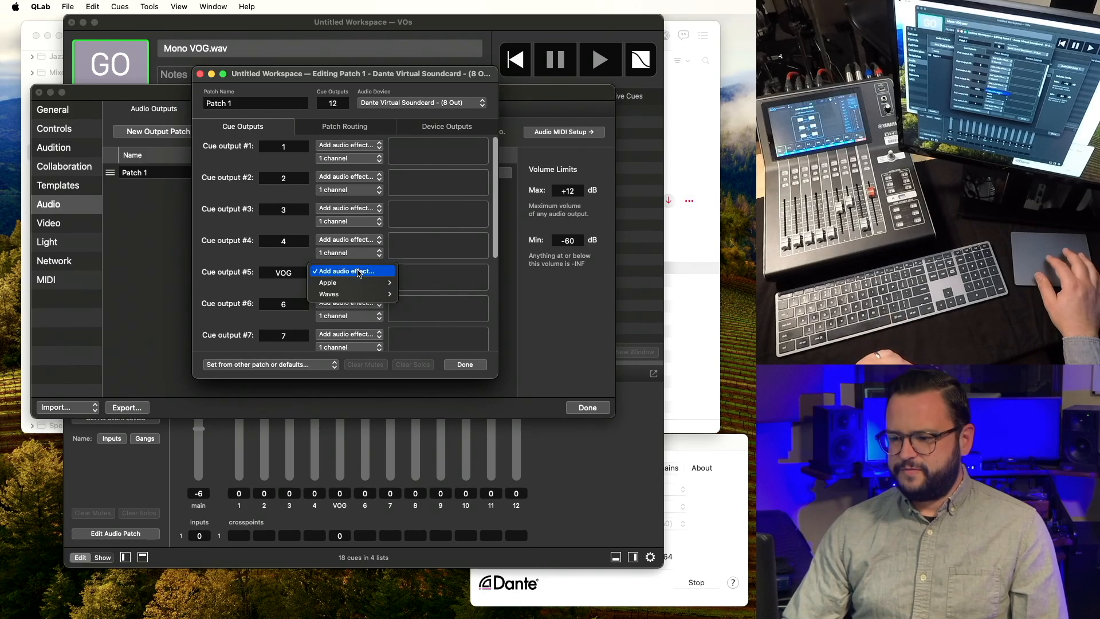
{"action": "mouse_move", "coordinate": [366, 283]}
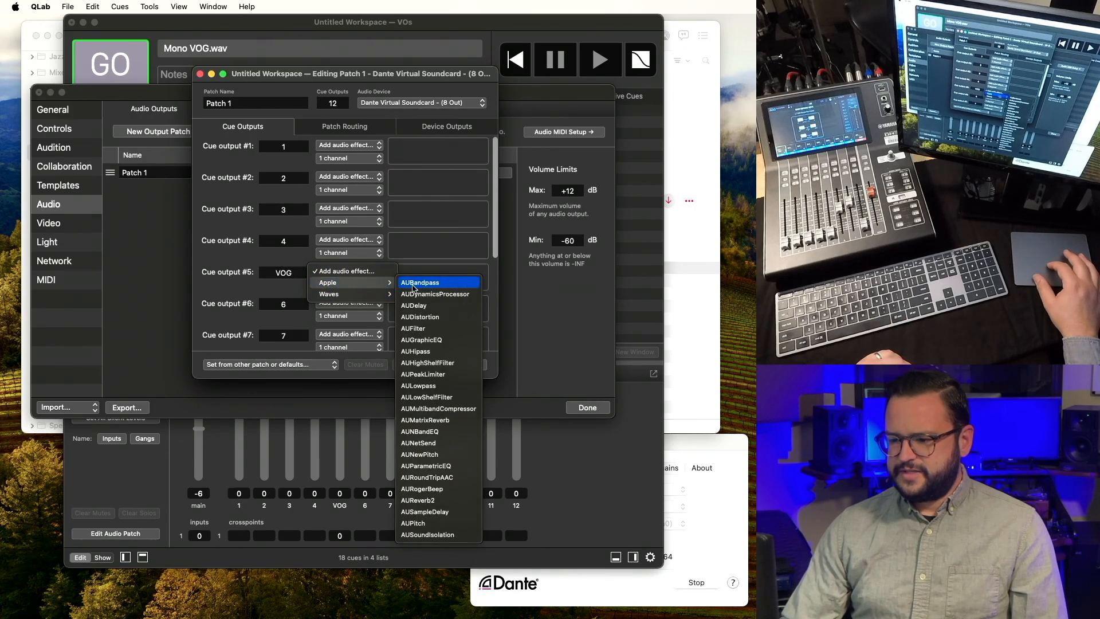
{"action": "left_click", "coordinate": [414, 328]}
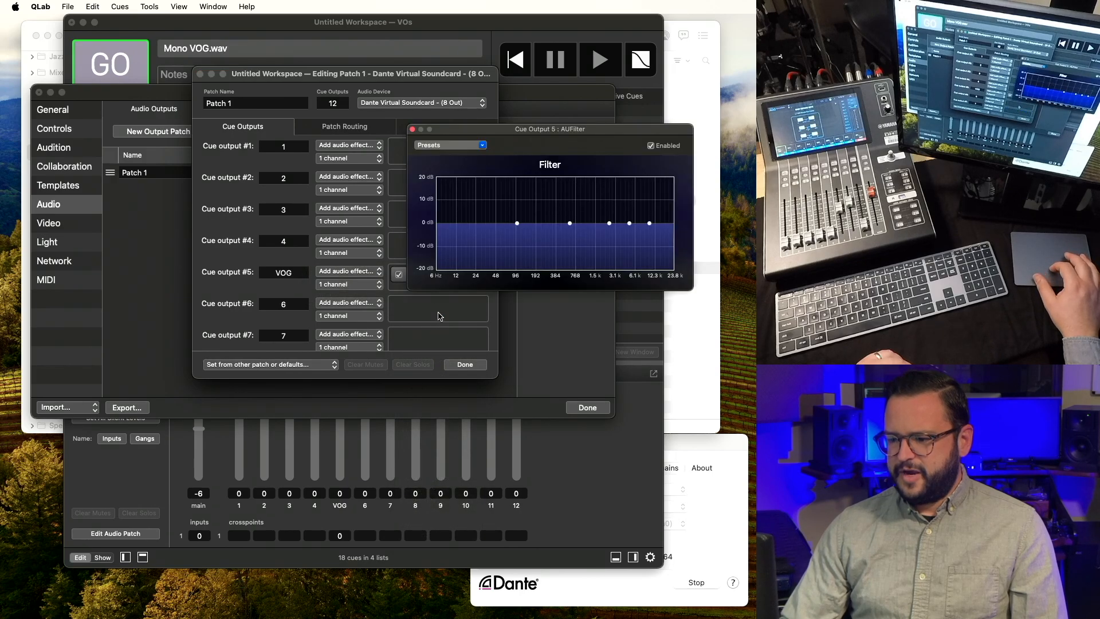
{"action": "left_click_drag", "start_coordinate": [542, 129], "coordinate": [222, 186]}
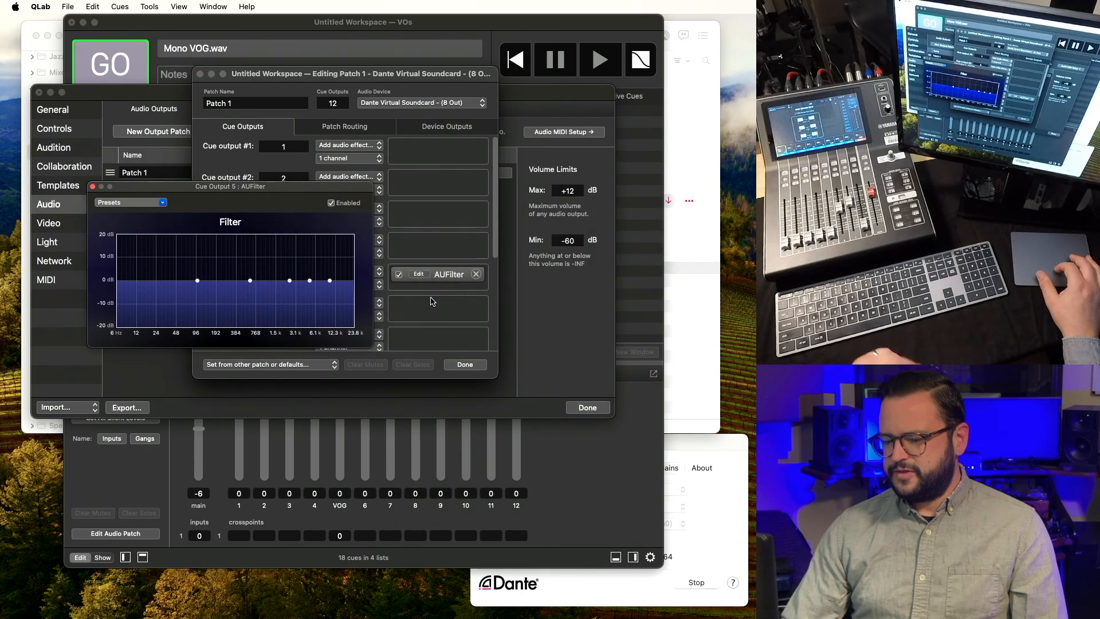
{"action": "left_click", "coordinate": [461, 367]}
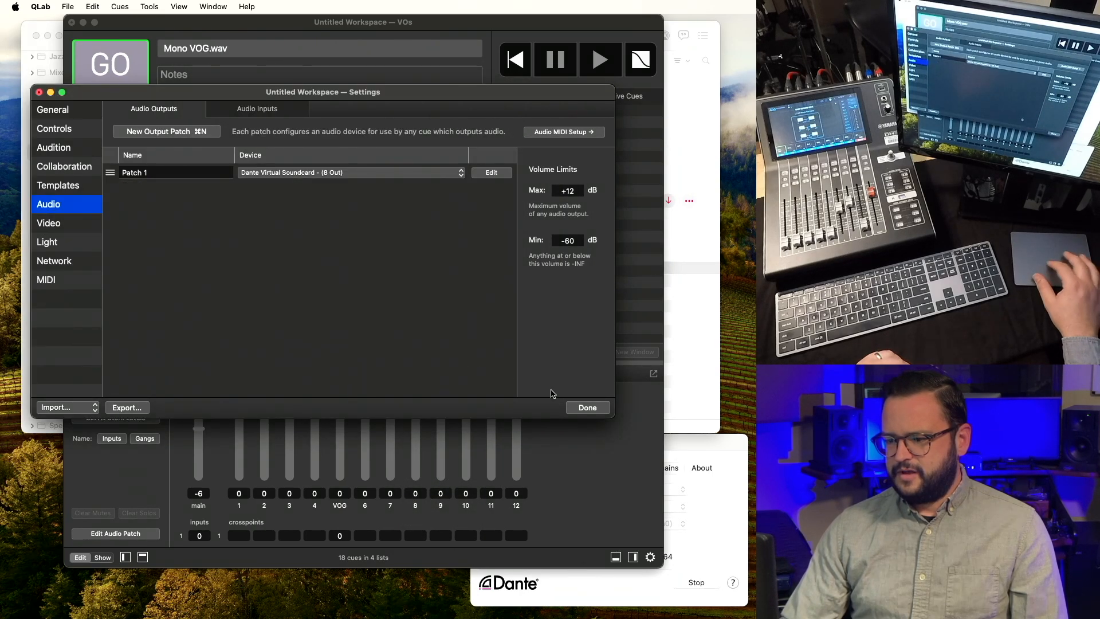
{"action": "left_click", "coordinate": [588, 408]}
{"action": "key", "text": "super+grave"}
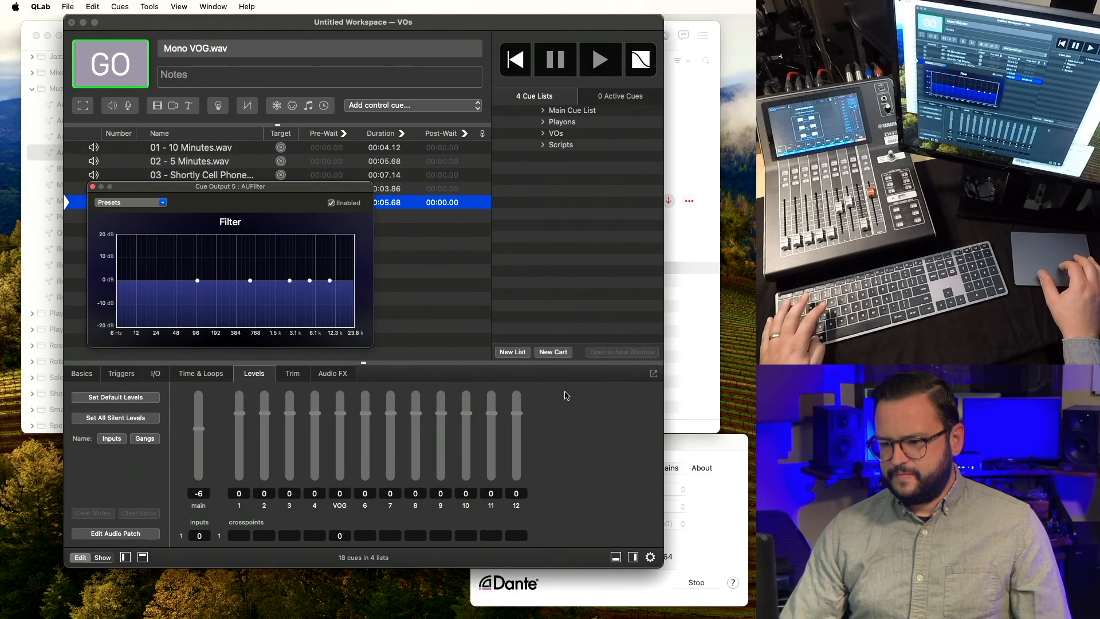
Set the Mono VOG cue to loop infinitely in Time & Loops.
{"action": "left_click_drag", "start_coordinate": [332, 197], "coordinate": [302, 244]}
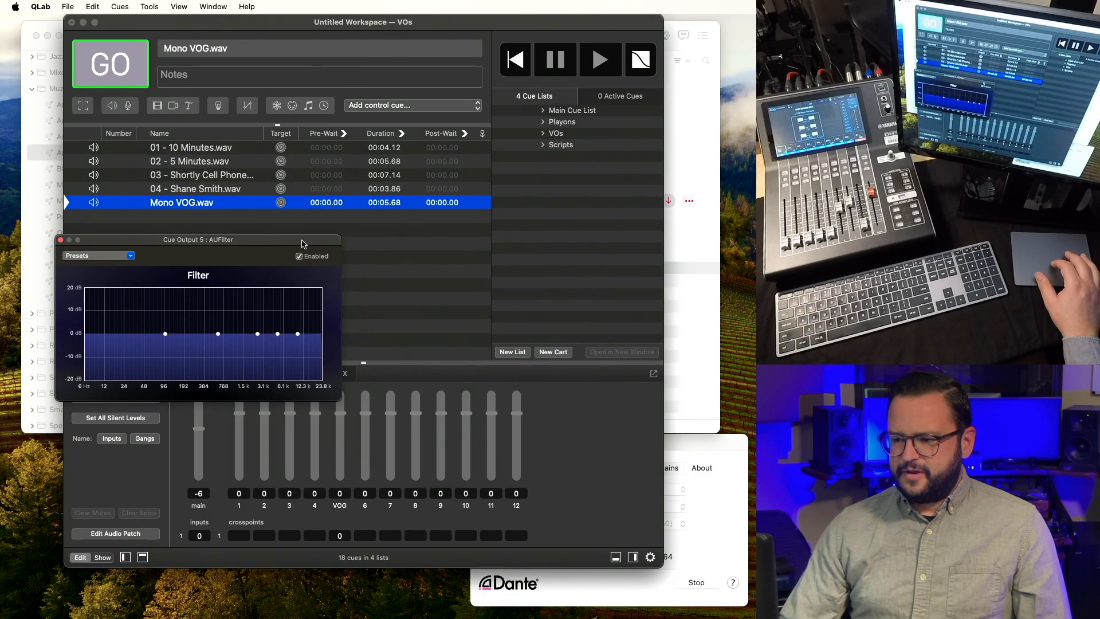
{"action": "left_click", "coordinate": [247, 203]}
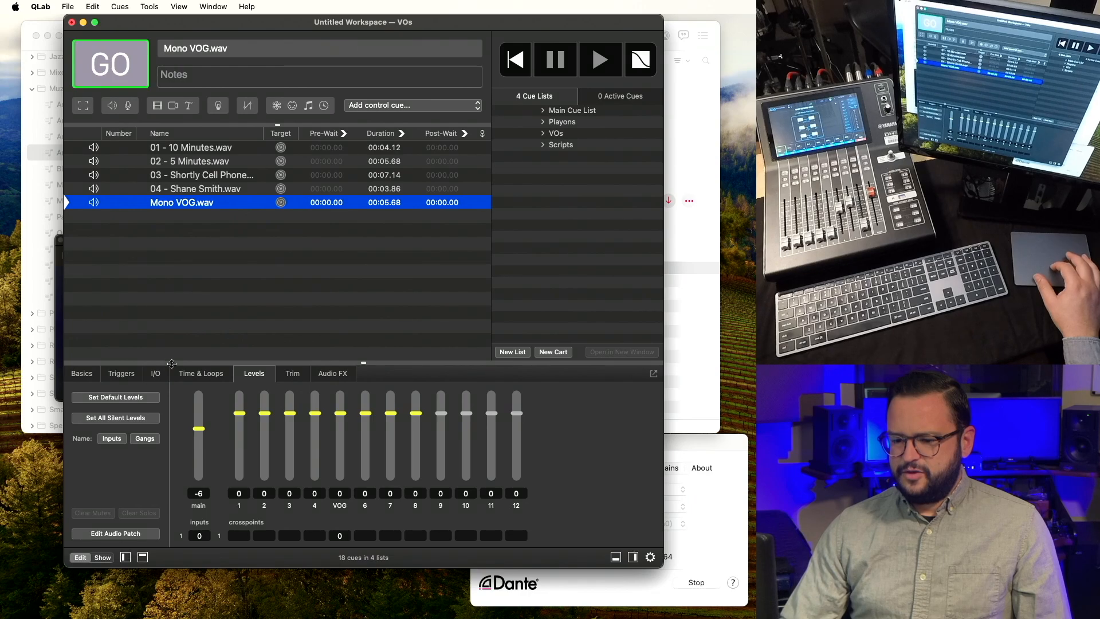
{"action": "left_click", "coordinate": [188, 373]}
{"action": "left_click", "coordinate": [99, 458]}
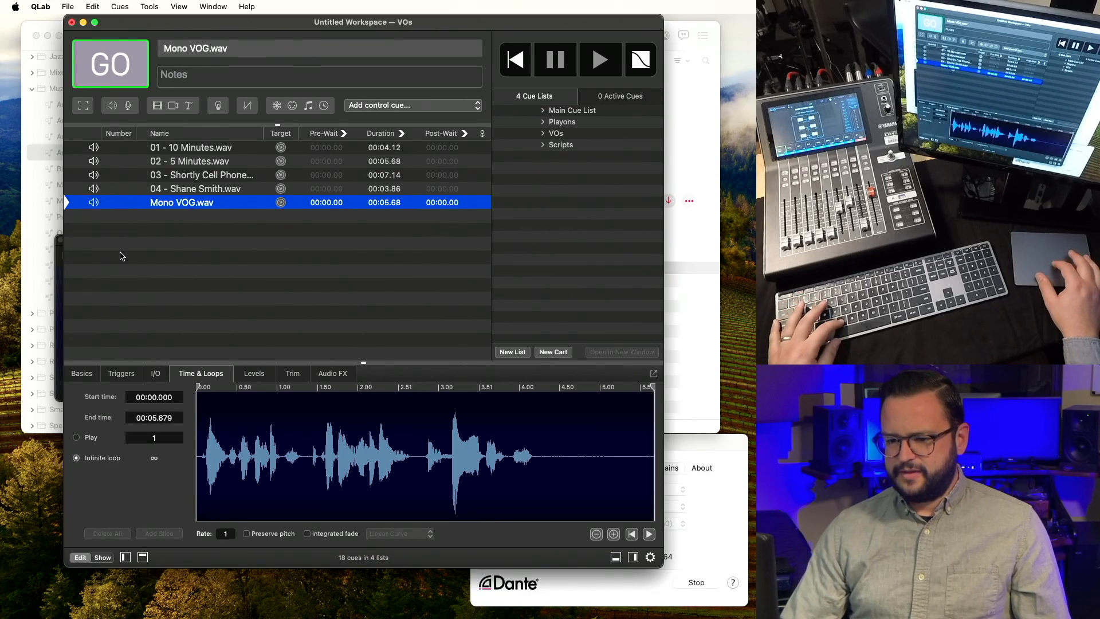
Play Mono VOG and pull the VOG filter's 298 Hz band down by 3.53 dB.
{"action": "key", "text": "space"}
{"action": "left_click", "coordinate": [57, 293]}
{"action": "left_click_drag", "start_coordinate": [215, 333], "coordinate": [196, 345]}
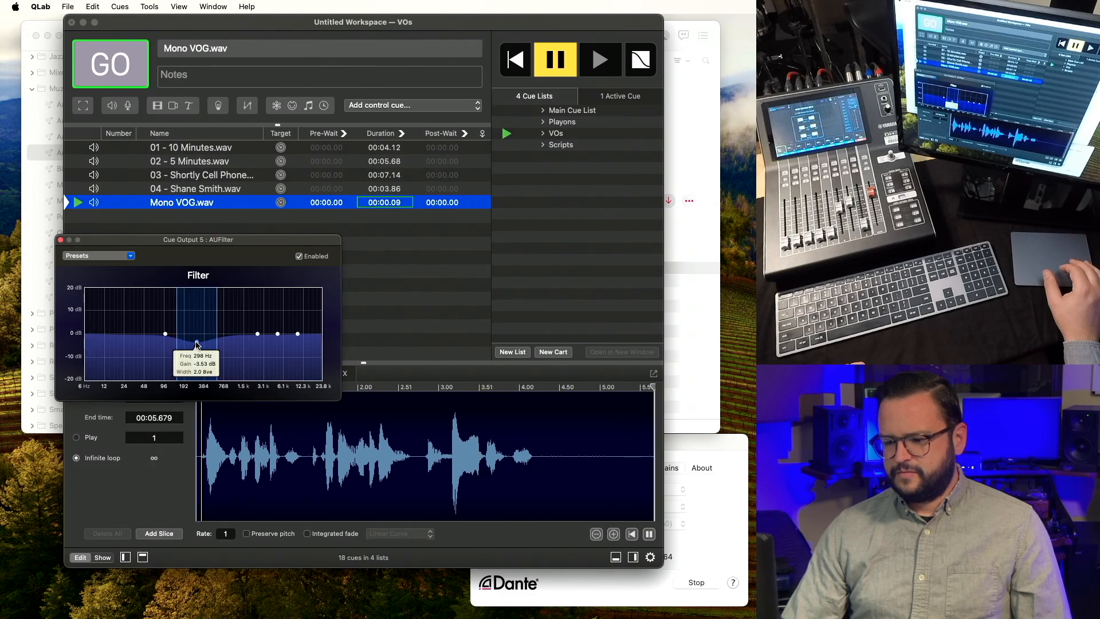
{"action": "left_click", "coordinate": [186, 205]}
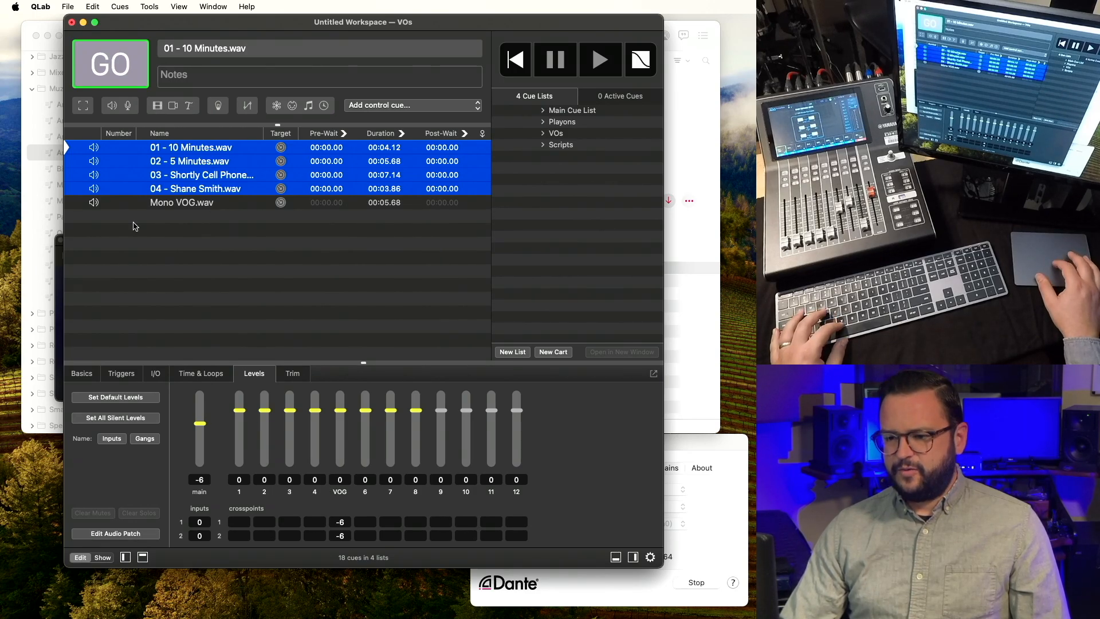
Play the 01 - 10 Minutes.wav cue and slightly raise the VOG filter band near 2.4 kHz.
{"action": "left_click", "coordinate": [79, 280]}
{"action": "left_click", "coordinate": [58, 287]}
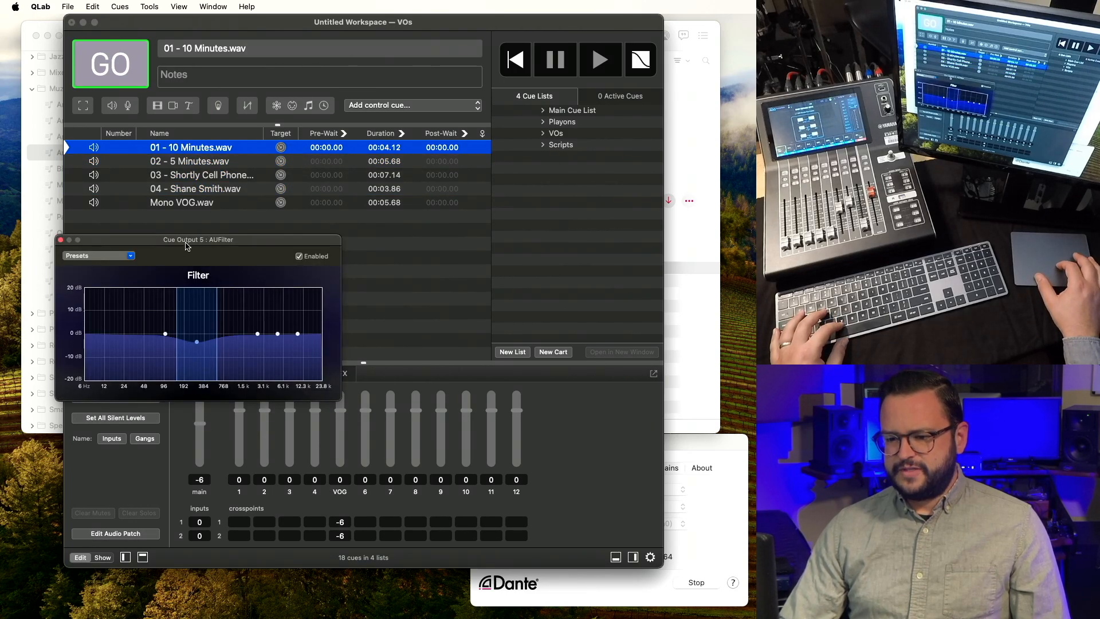
{"action": "left_click_drag", "start_coordinate": [187, 245], "coordinate": [166, 259]}
{"action": "left_click", "coordinate": [193, 149]}
{"action": "key", "text": "v"}
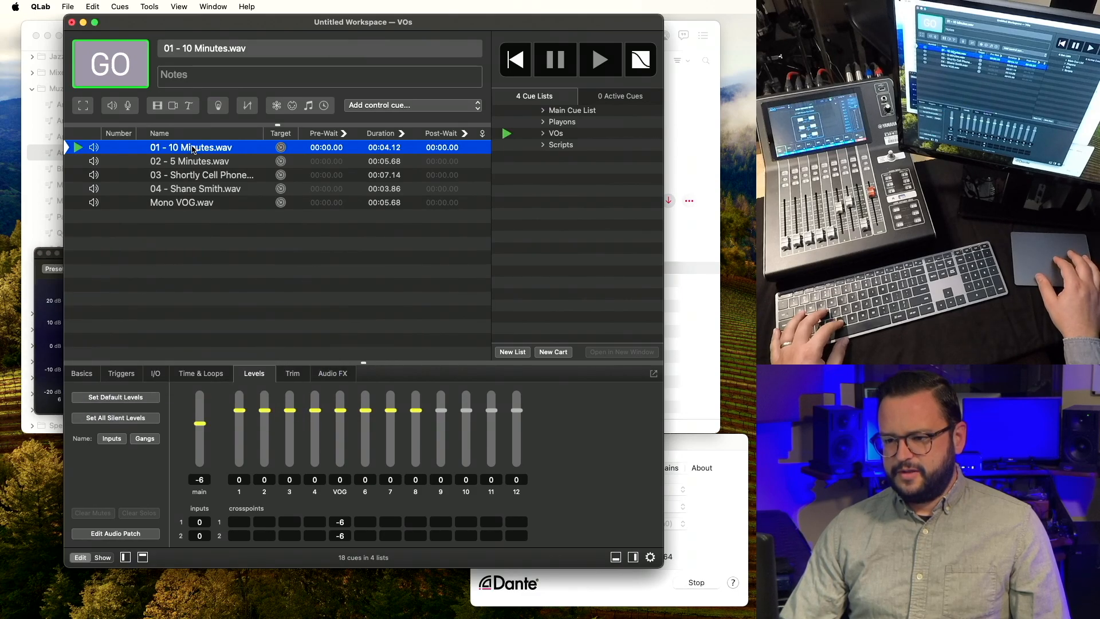
{"action": "left_click", "coordinate": [47, 310]}
{"action": "left_click_drag", "start_coordinate": [239, 350], "coordinate": [237, 344]}
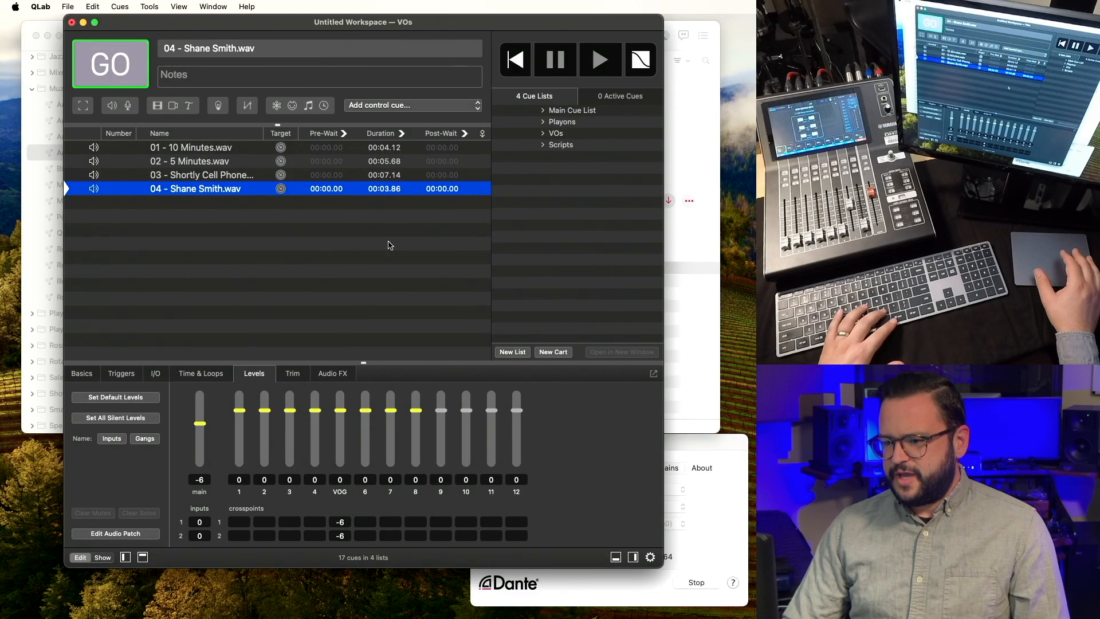
Reopen Patch 1's VOG AUFilter and ease its 277 Hz cut to about -1.28 dB.
{"action": "key", "text": "super+comma"}
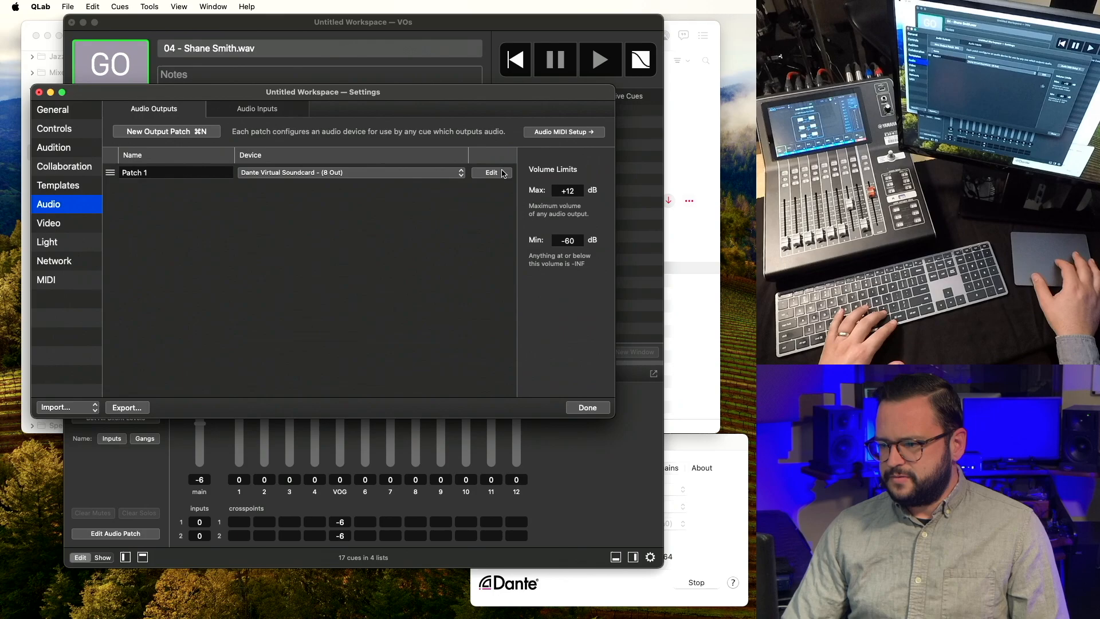
{"action": "left_click", "coordinate": [500, 174]}
{"action": "left_click", "coordinate": [356, 126]}
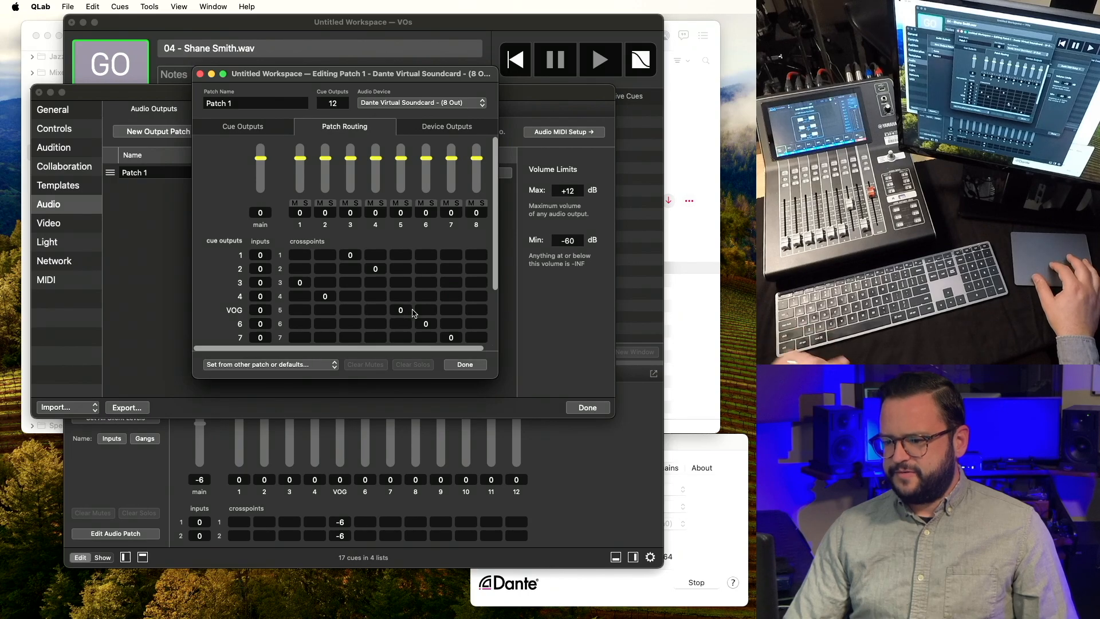
{"action": "left_click", "coordinate": [262, 127]}
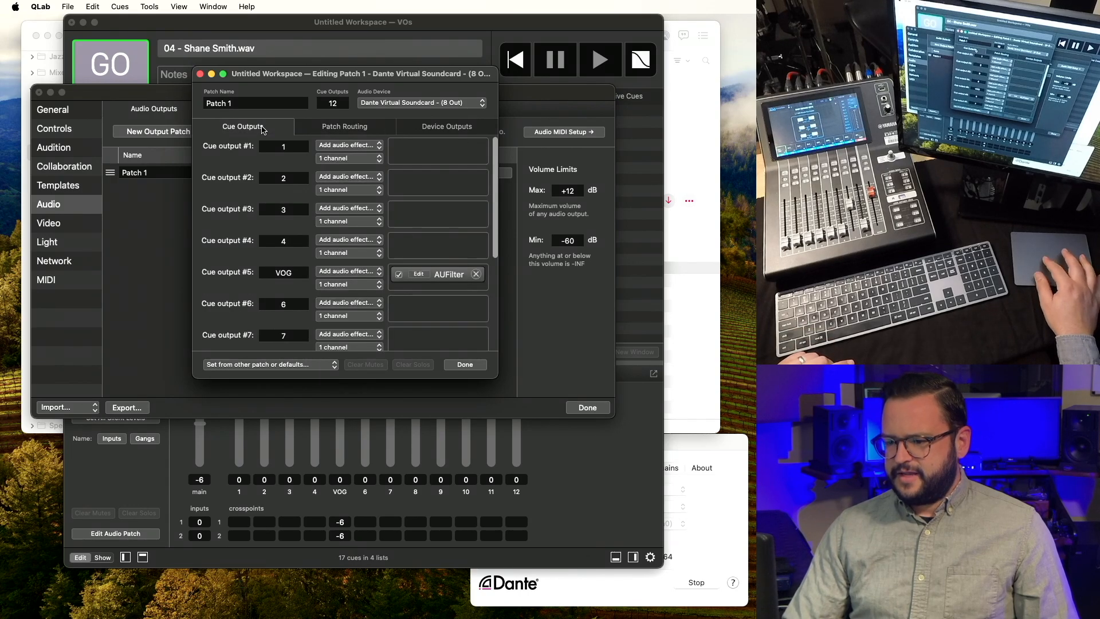
{"action": "left_click", "coordinate": [418, 274]}
{"action": "left_click_drag", "start_coordinate": [176, 357], "coordinate": [175, 352]}
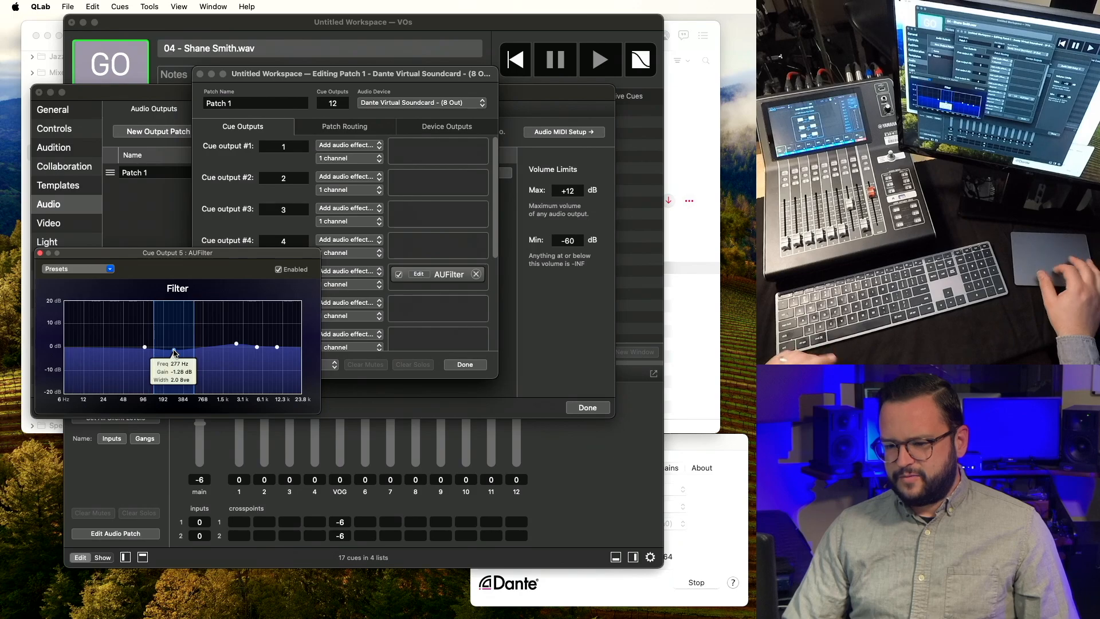
{"action": "left_click", "coordinate": [39, 254]}
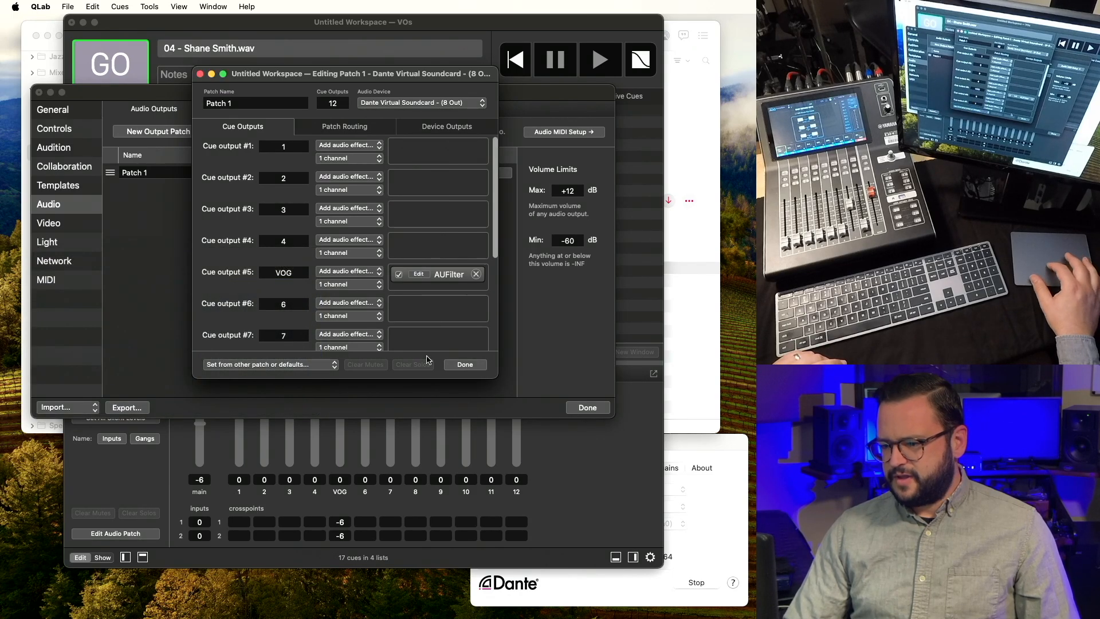
{"action": "left_click", "coordinate": [464, 365]}
{"action": "left_click", "coordinate": [599, 412]}
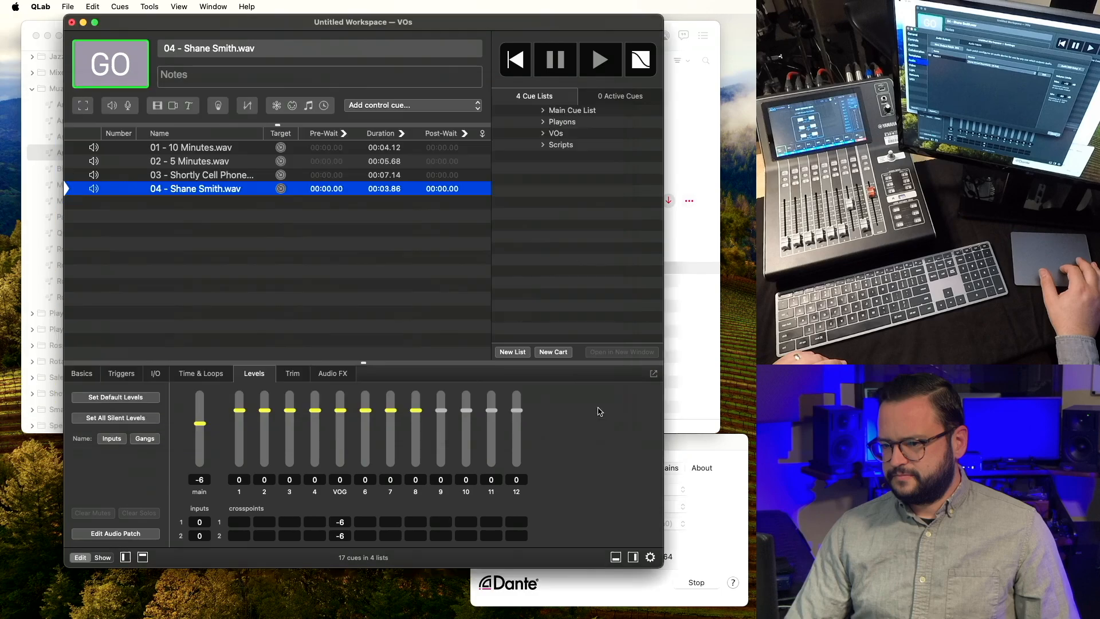
Select all four voice-over cues and set their cue colour to orange.
{"action": "left_click", "coordinate": [226, 176]}
{"action": "key", "text": "super+a"}
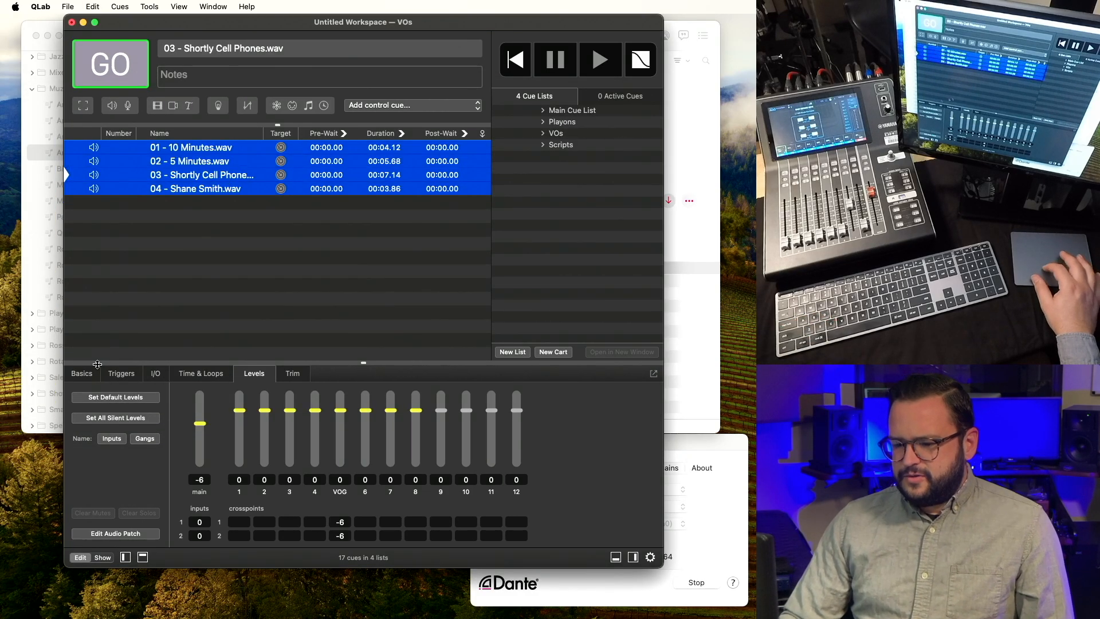
{"action": "left_click", "coordinate": [81, 374]}
{"action": "left_click", "coordinate": [624, 397]}
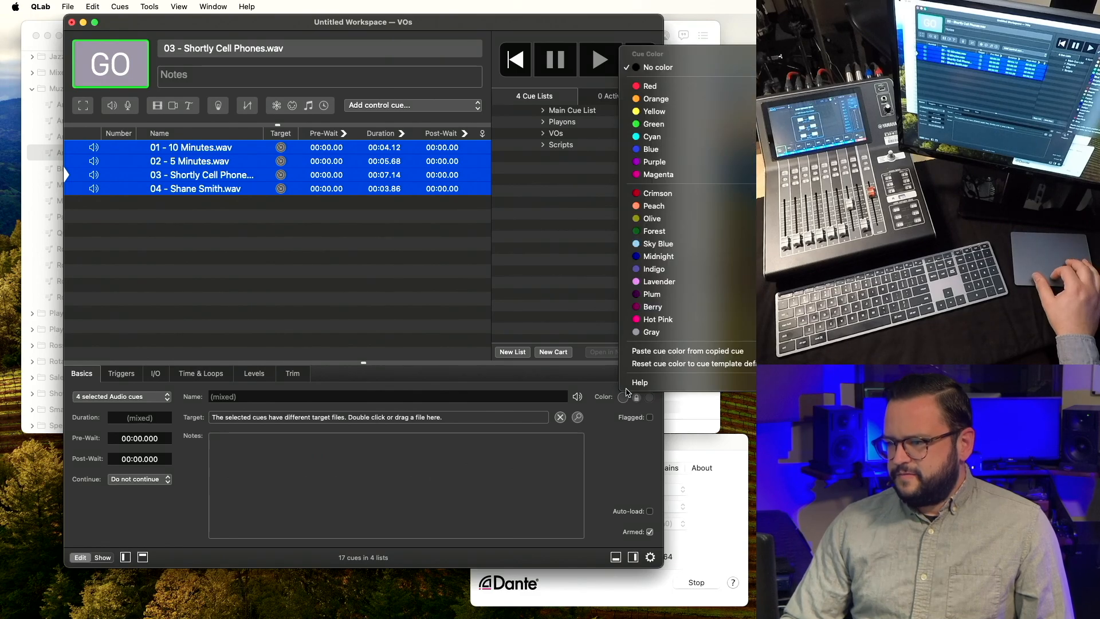
{"action": "left_click", "coordinate": [656, 98]}
{"action": "left_click", "coordinate": [382, 266]}
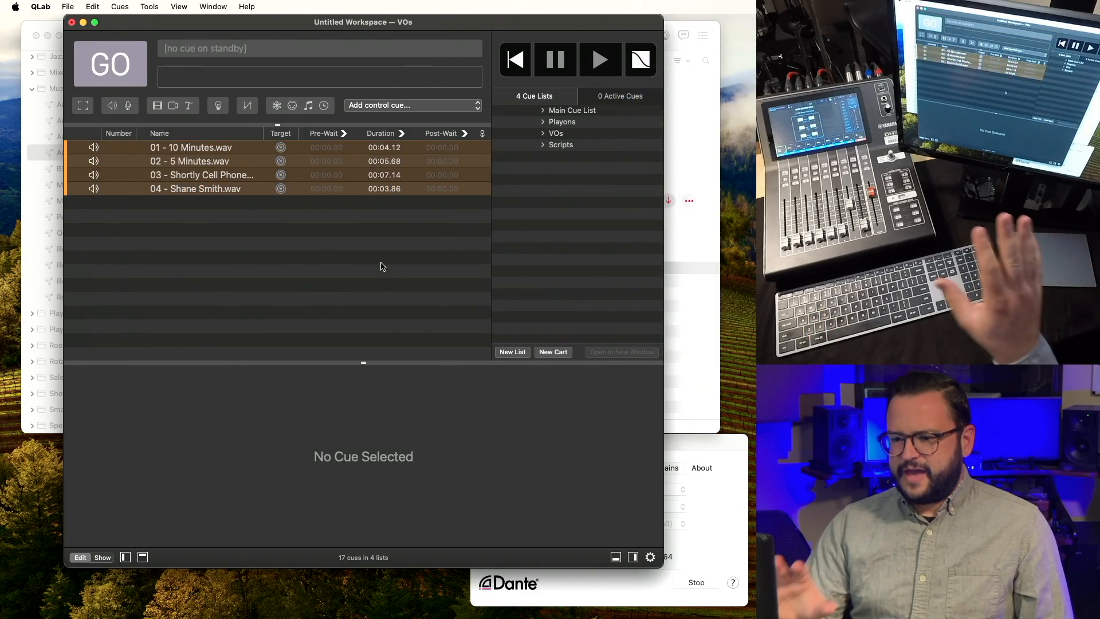
{"action": "left_click", "coordinate": [242, 148]}
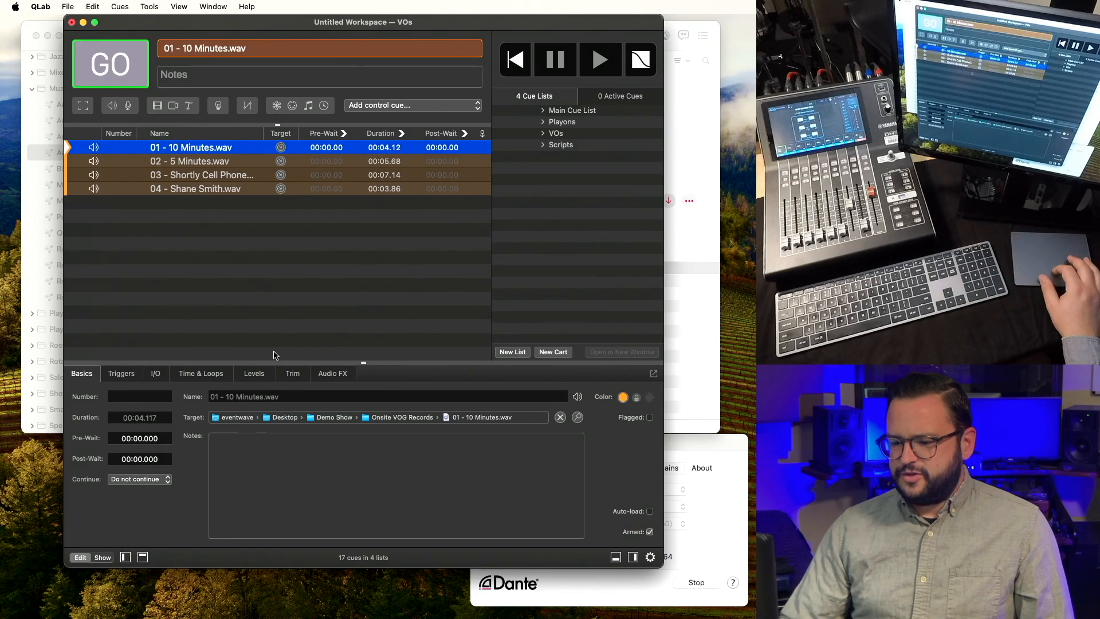
Trim the silence off the start and end of 01 - 10 Minutes.wav, ending near 3.35 s.
{"action": "left_click", "coordinate": [269, 374]}
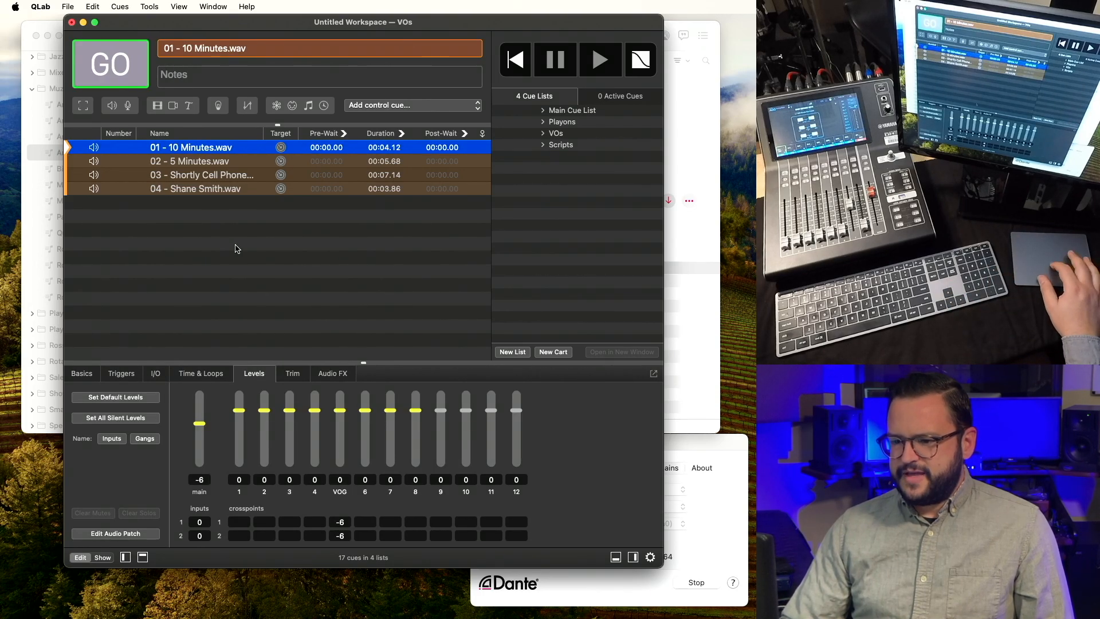
{"action": "left_click", "coordinate": [218, 375]}
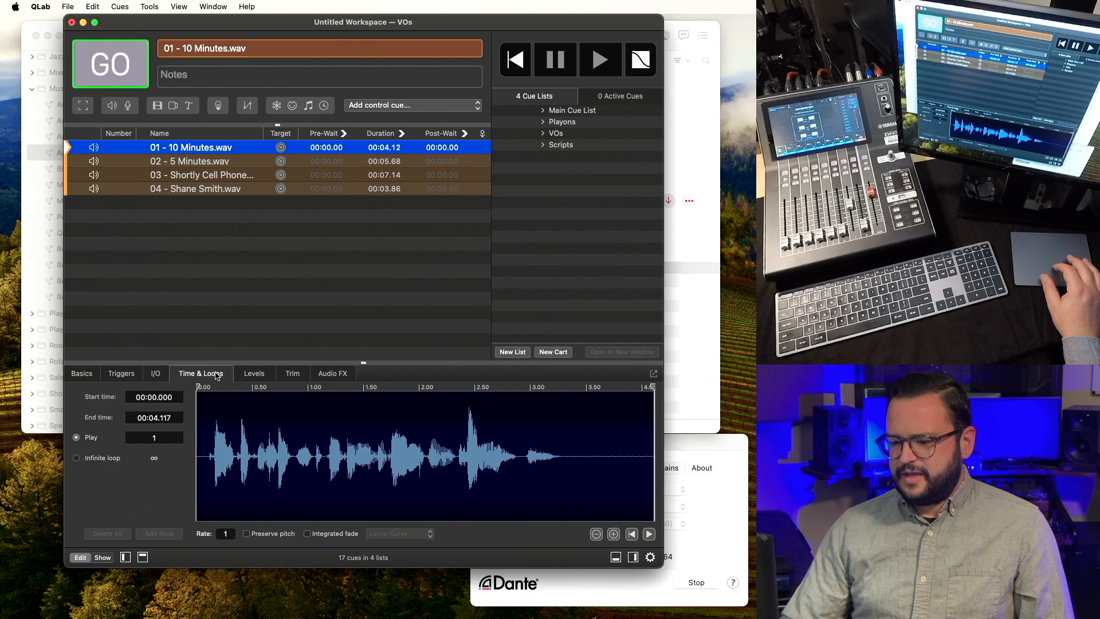
{"action": "left_click", "coordinate": [204, 161]}
{"action": "left_click", "coordinate": [203, 175]}
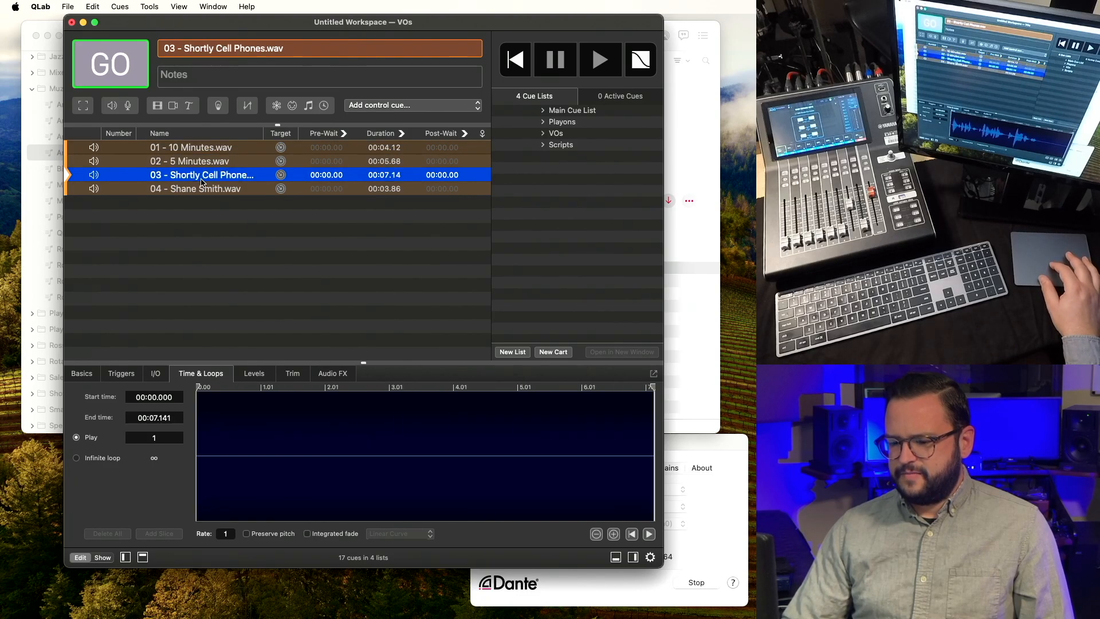
{"action": "left_click", "coordinate": [200, 189]}
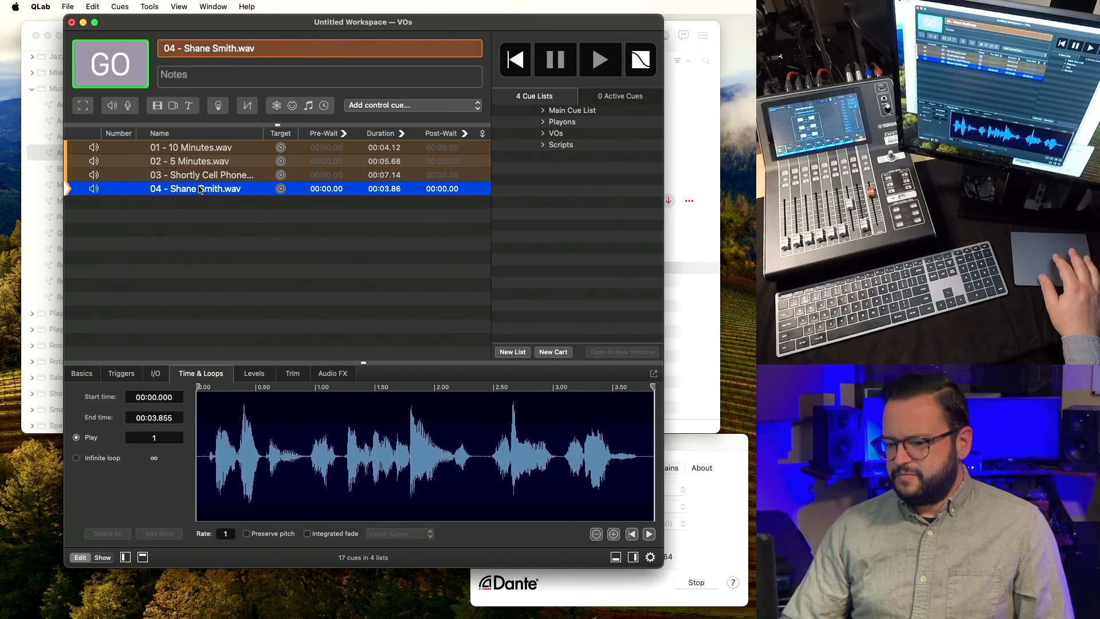
{"action": "left_click", "coordinate": [199, 149]}
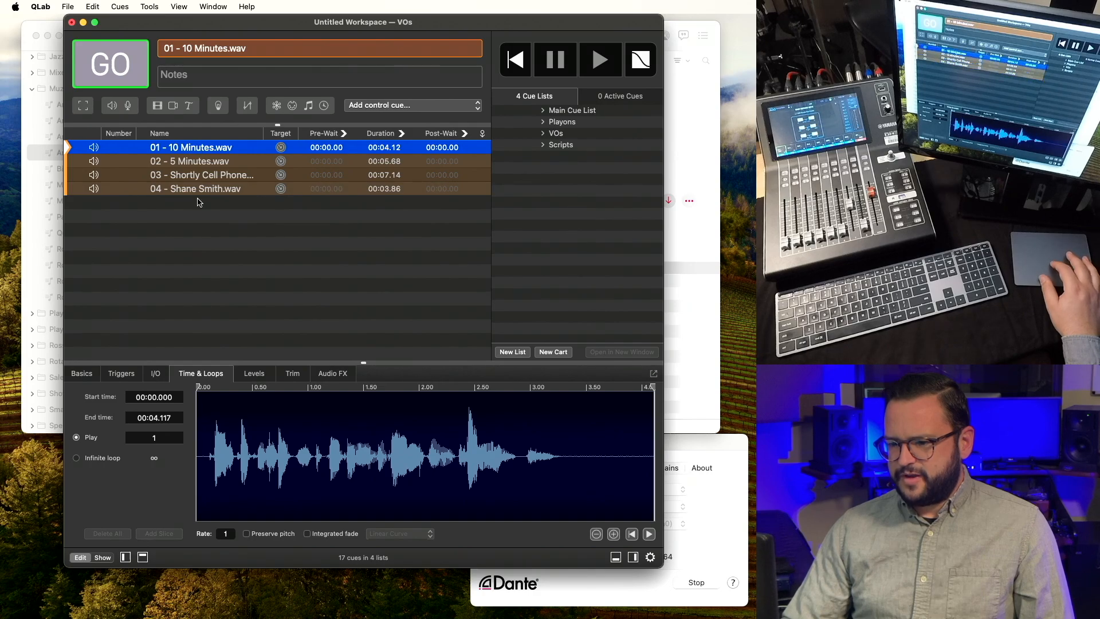
{"action": "left_click_drag", "start_coordinate": [198, 384], "coordinate": [204, 385]}
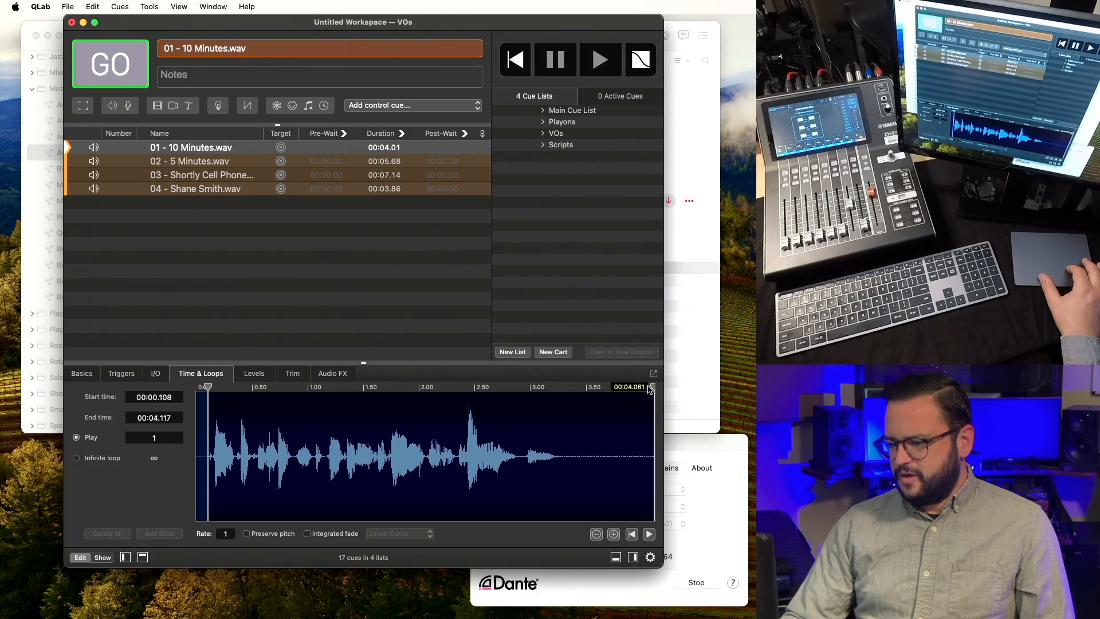
{"action": "left_click_drag", "start_coordinate": [652, 386], "coordinate": [569, 389]}
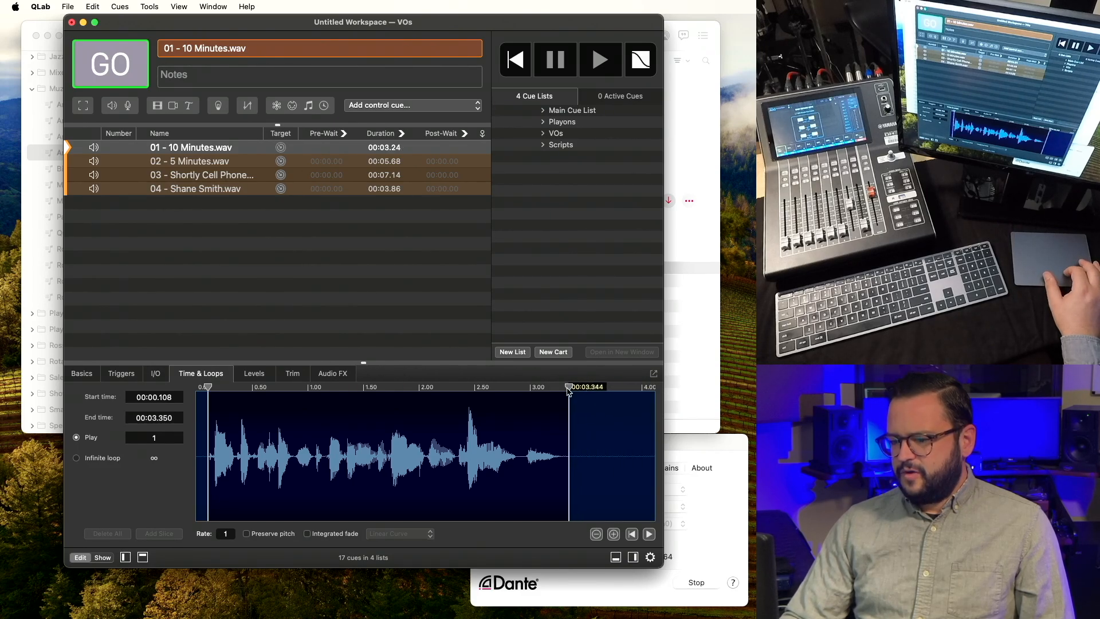
Audition cue 02, then trim the fourth voice-over cue to its spoken part (3.61 s).
{"action": "left_click", "coordinate": [259, 161]}
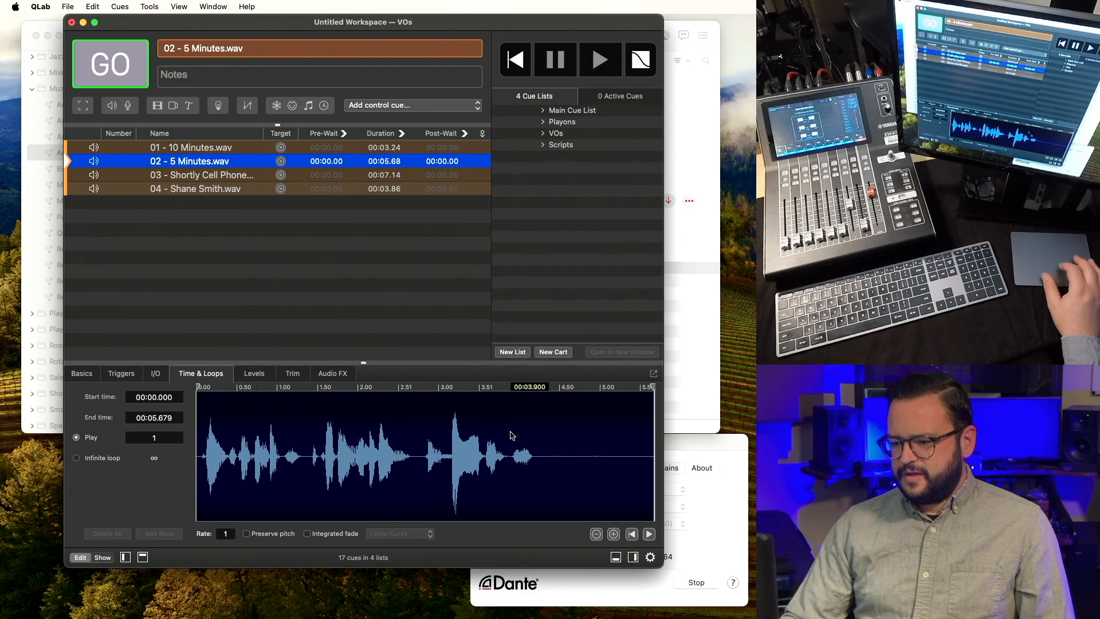
{"action": "left_click", "coordinate": [542, 475]}
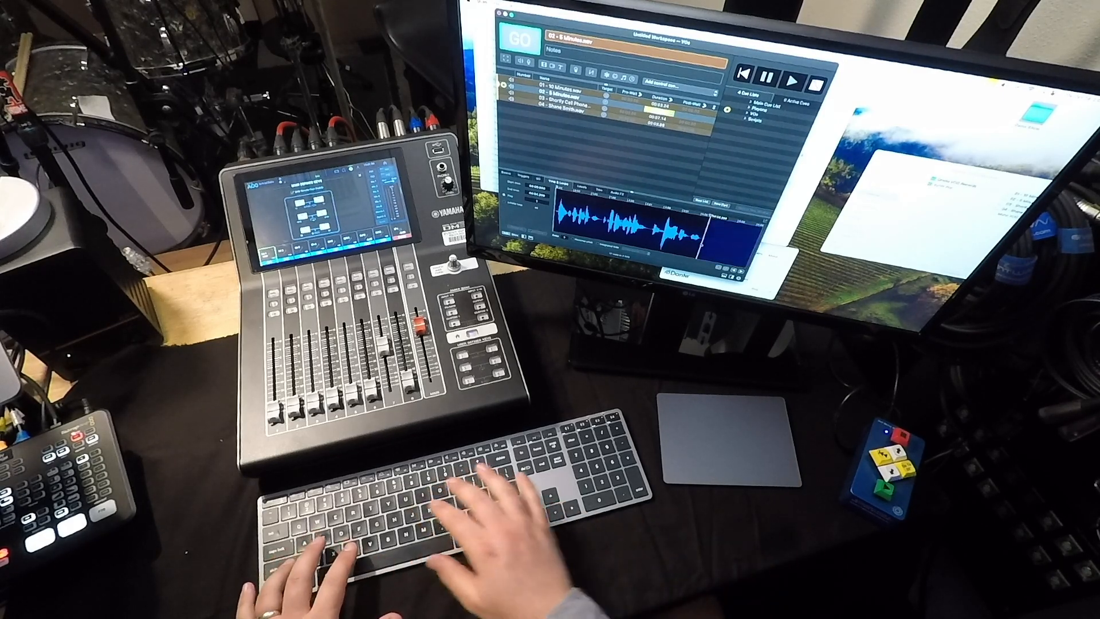
{"action": "left_click", "coordinate": [227, 194]}
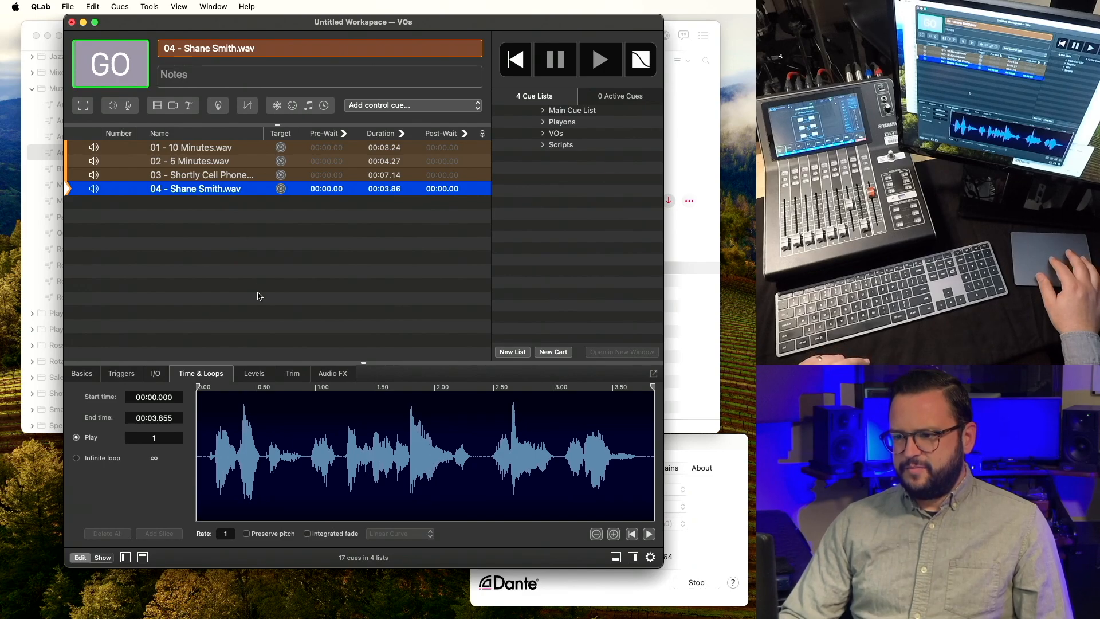
{"action": "left_click_drag", "start_coordinate": [209, 471], "coordinate": [640, 469]}
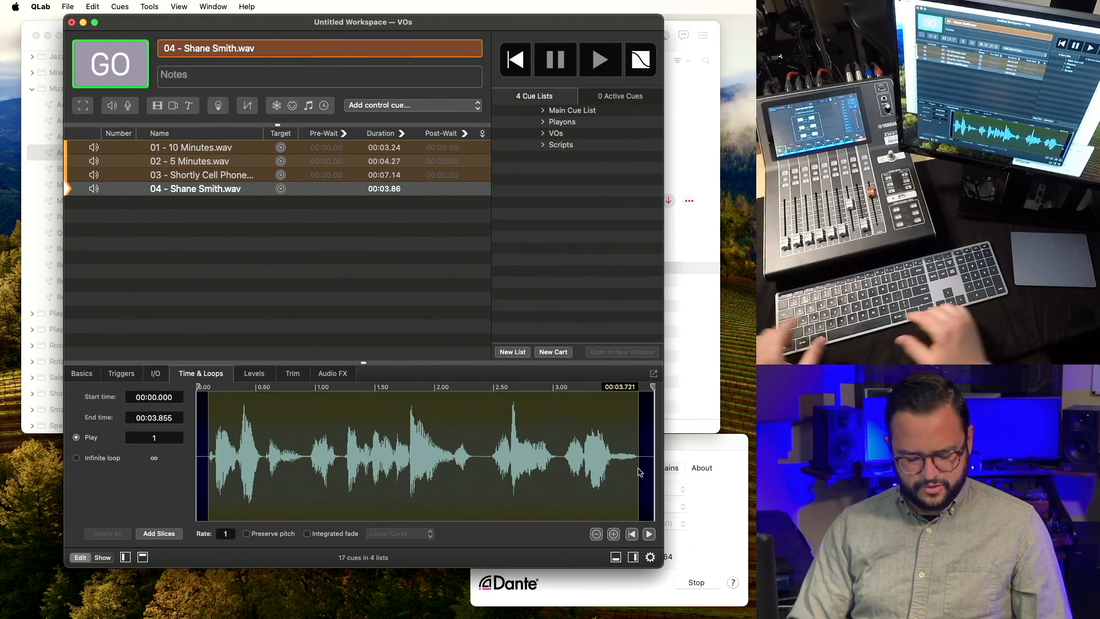
{"action": "key", "text": "alt+super+i"}
{"action": "key", "text": "alt+super+o"}
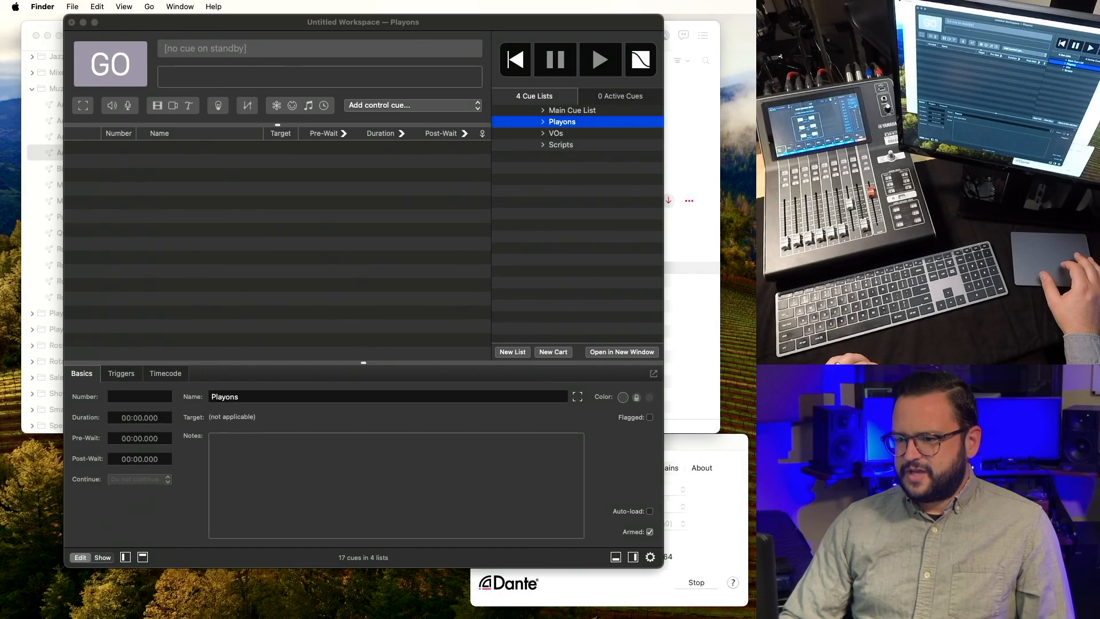
Drag the eight playon MP3s, back-to-95 instrumental through weekend, into Playons and check each waveform.
{"action": "left_click_drag", "start_coordinate": [756, 178], "coordinate": [395, 187]}
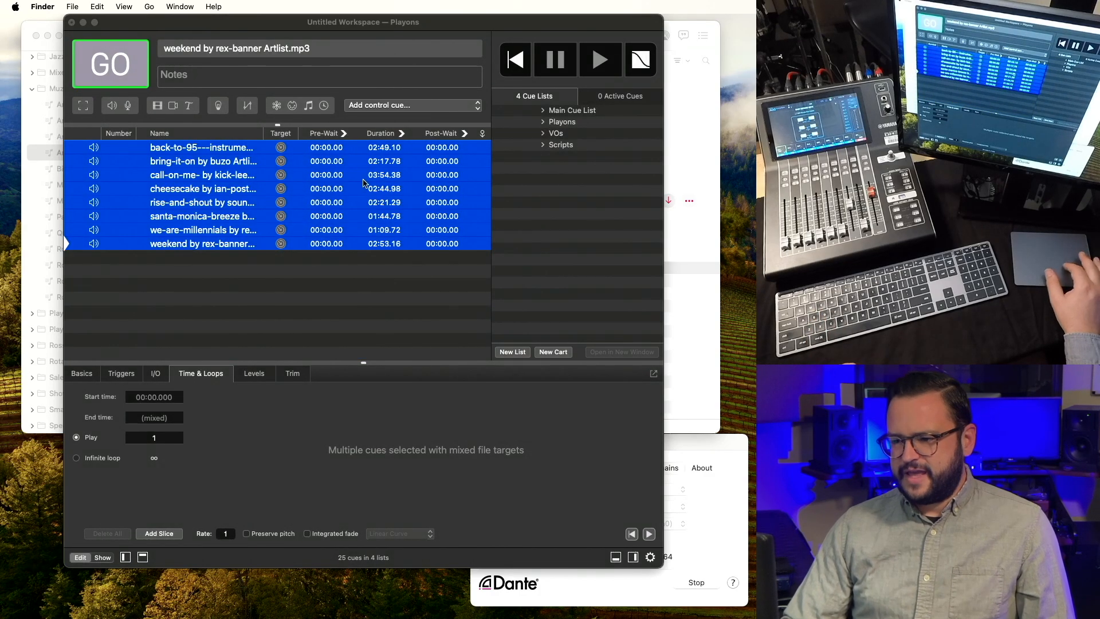
{"action": "left_click", "coordinate": [214, 151]}
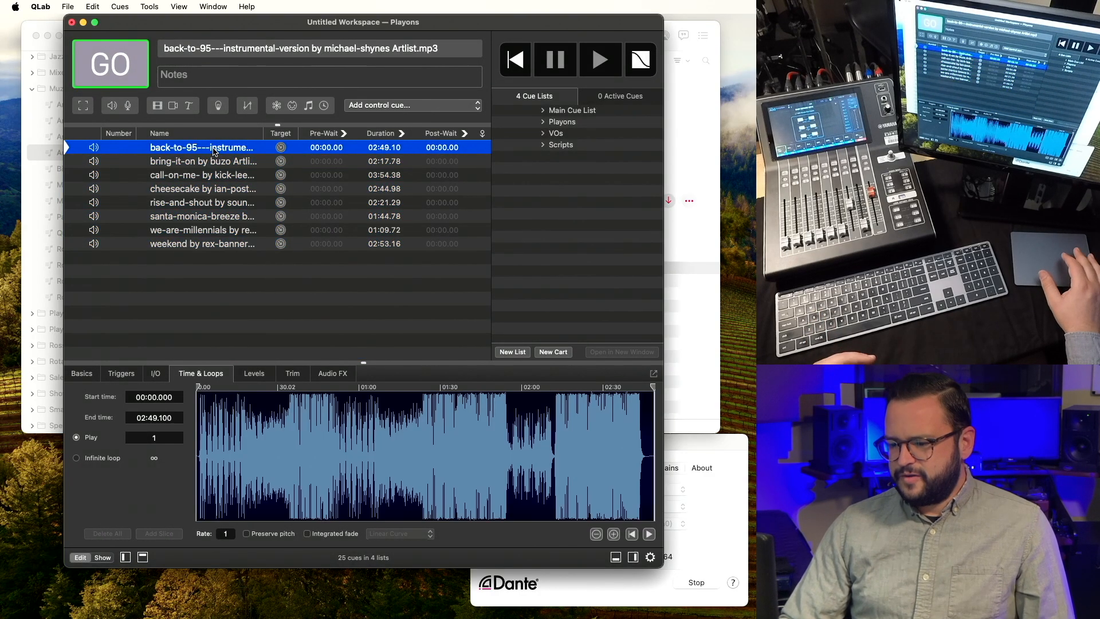
{"action": "left_click", "coordinate": [211, 163]}
{"action": "left_click", "coordinate": [211, 175]}
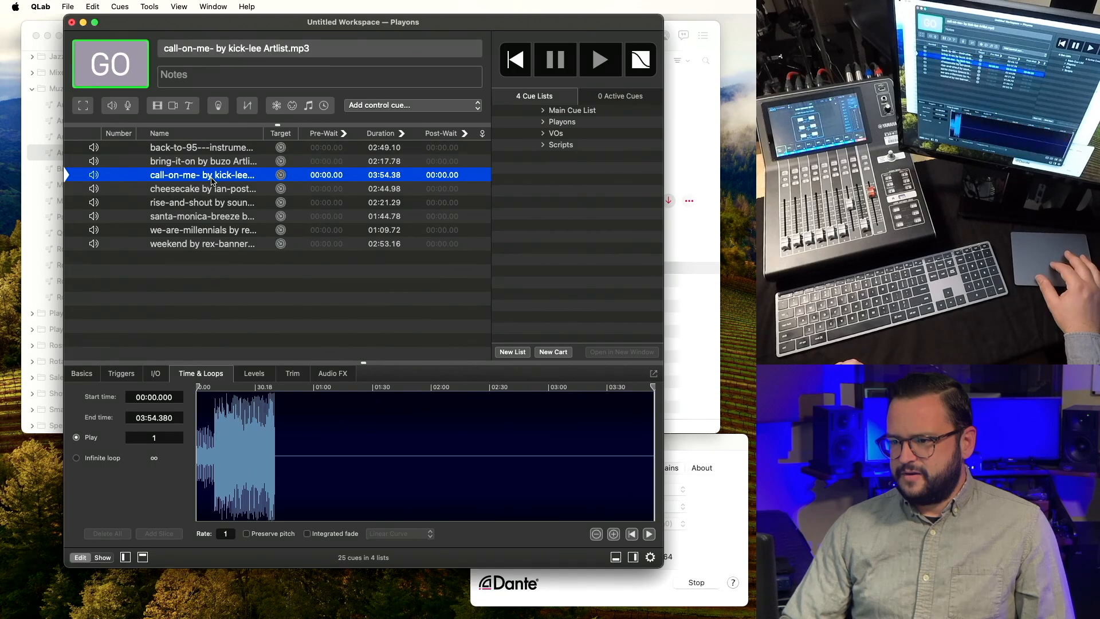
{"action": "left_click", "coordinate": [212, 193]}
{"action": "left_click", "coordinate": [212, 204]}
{"action": "left_click", "coordinate": [212, 219]}
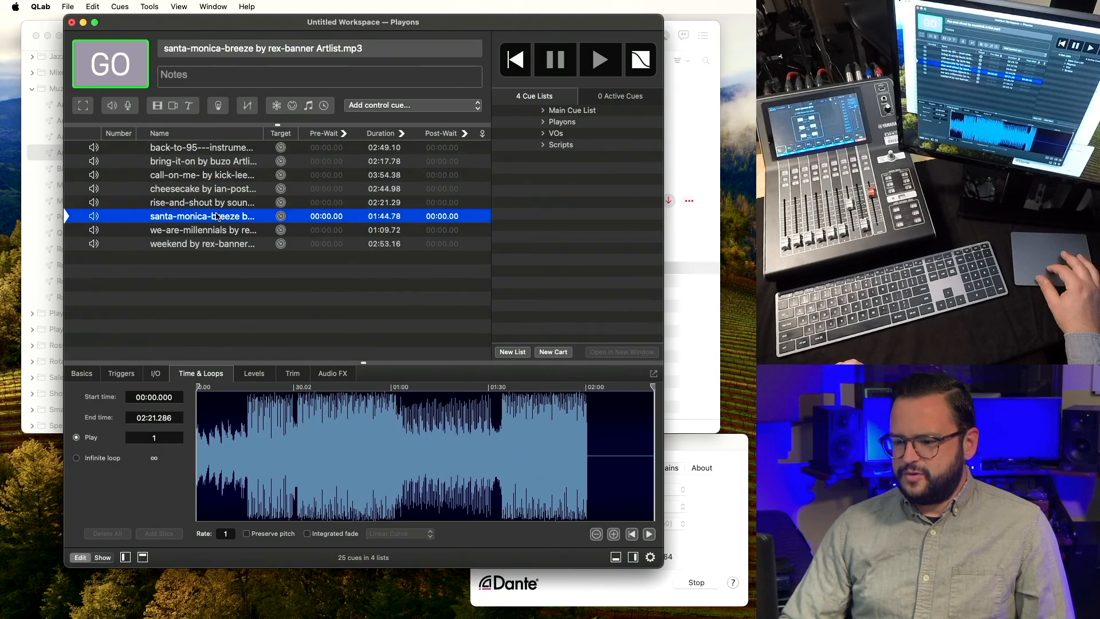
{"action": "left_click", "coordinate": [212, 228]}
{"action": "left_click", "coordinate": [212, 243]}
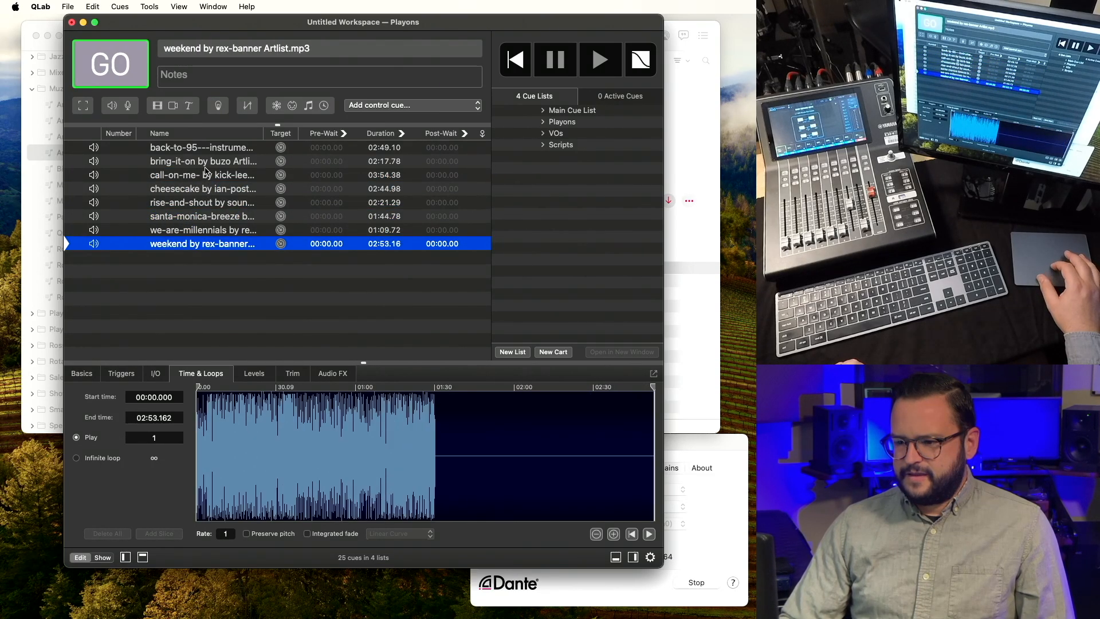
{"action": "left_click", "coordinate": [205, 149]}
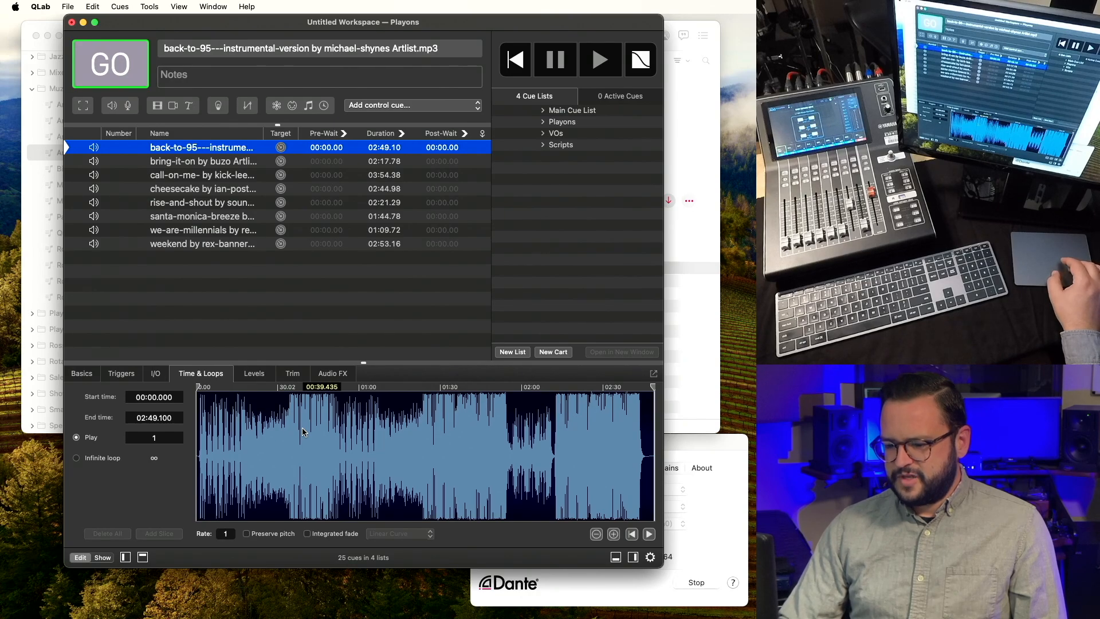
Audition back-to-95 and jump to roughly 32-34 seconds in its waveform.
{"action": "key", "text": "space"}
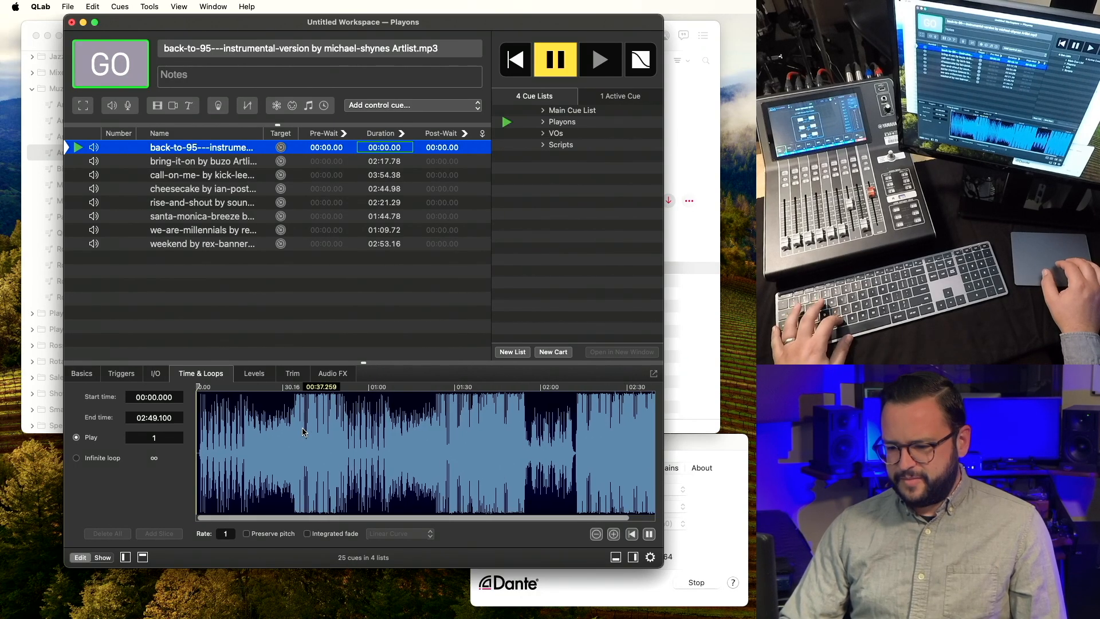
{"action": "scroll", "coordinate": [303, 431], "scroll_direction": "up", "scroll_amount": 3}
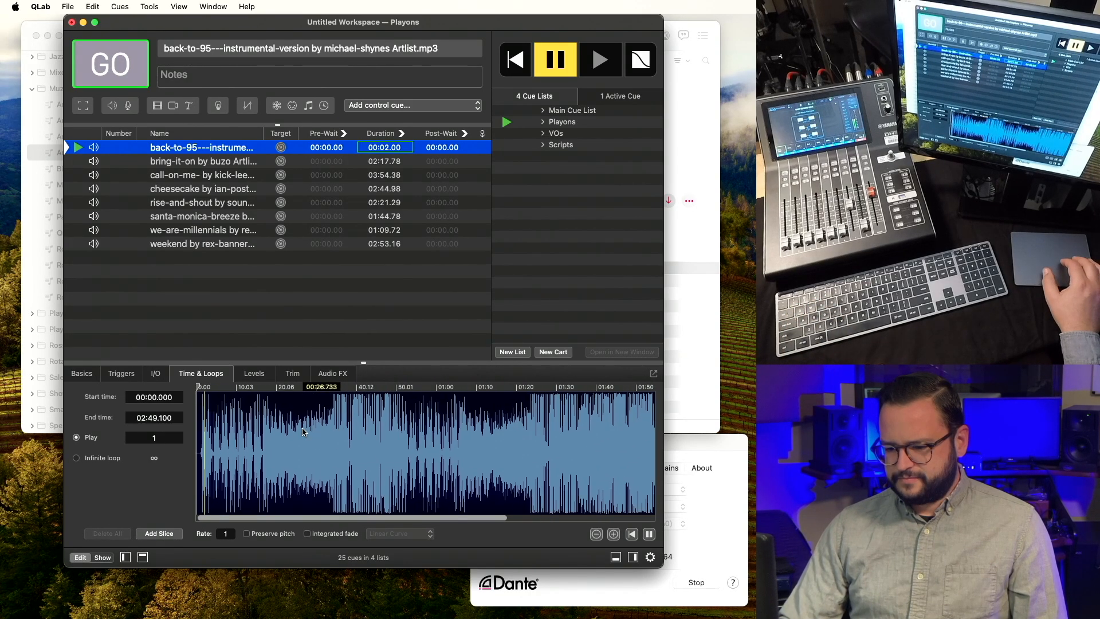
{"action": "key", "text": "Escape"}
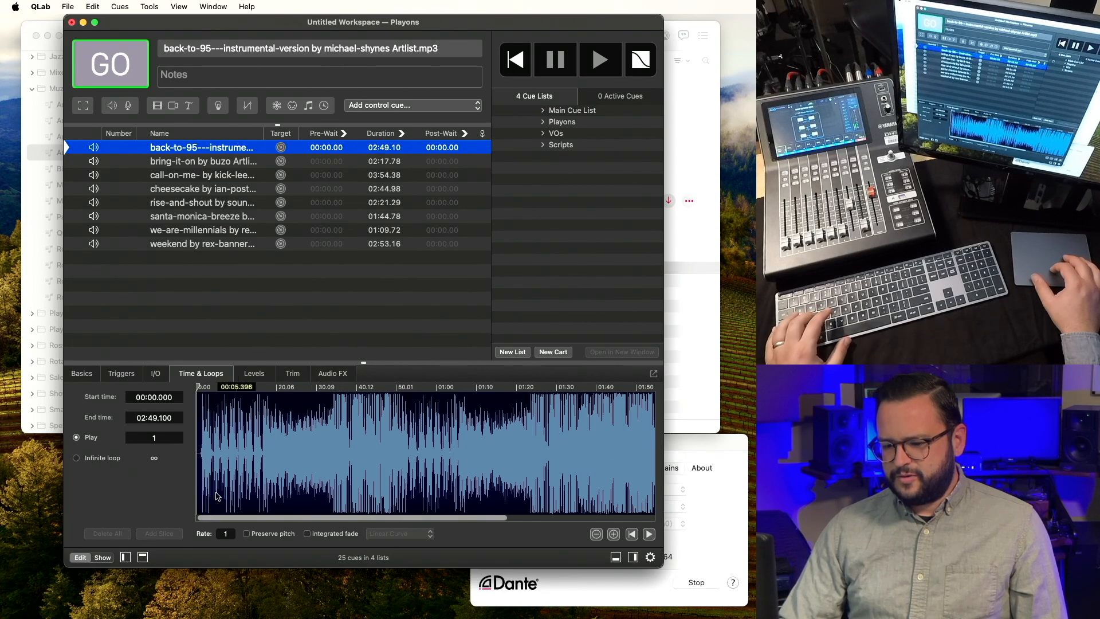
{"action": "scroll", "coordinate": [203, 477], "scroll_direction": "up", "scroll_amount": 3}
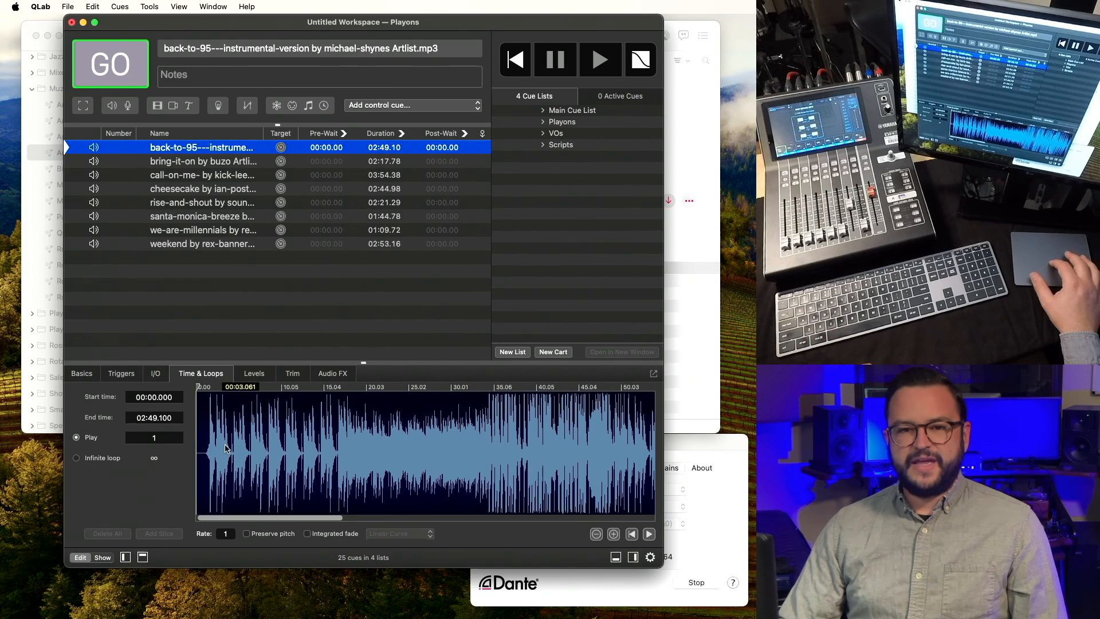
{"action": "scroll", "coordinate": [323, 460], "scroll_direction": "down", "scroll_amount": 3}
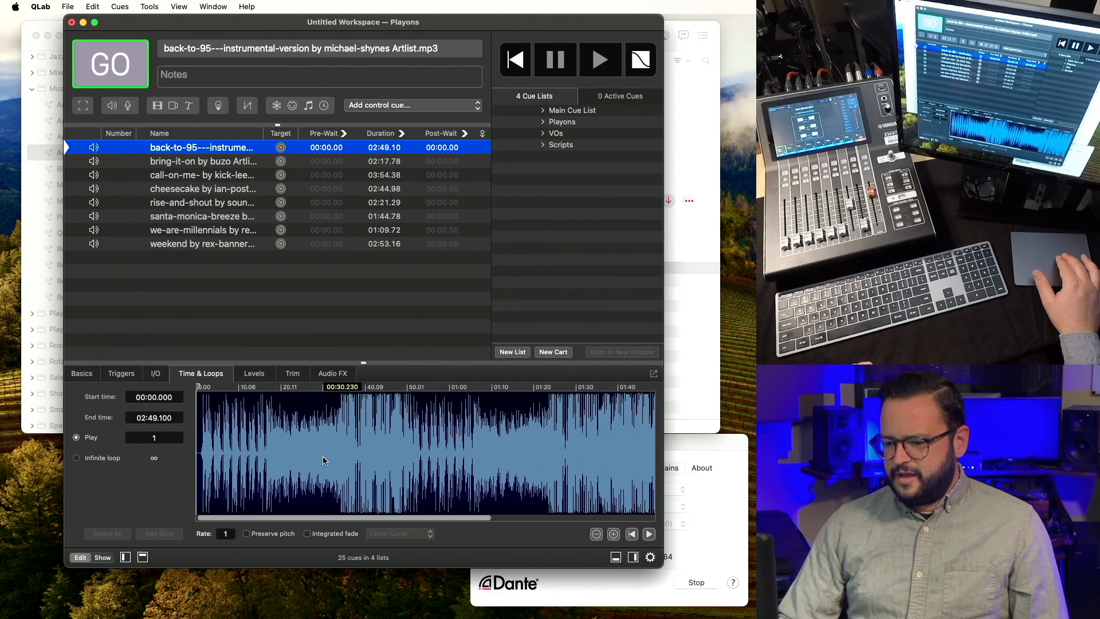
{"action": "scroll", "coordinate": [324, 460], "scroll_direction": "down", "scroll_amount": 5}
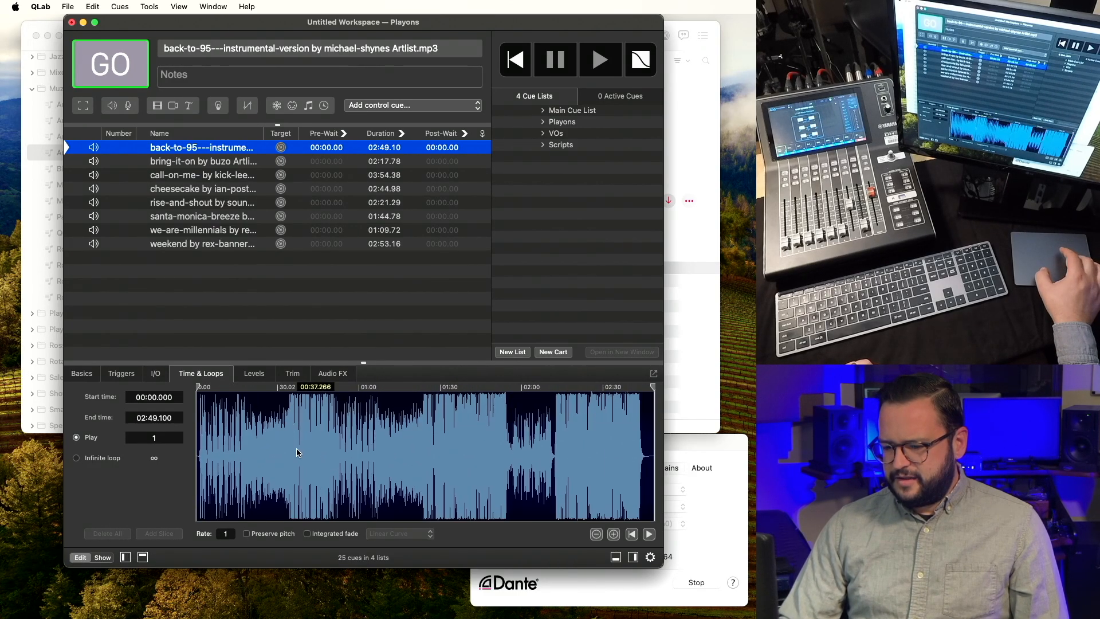
{"action": "left_click", "coordinate": [287, 440]}
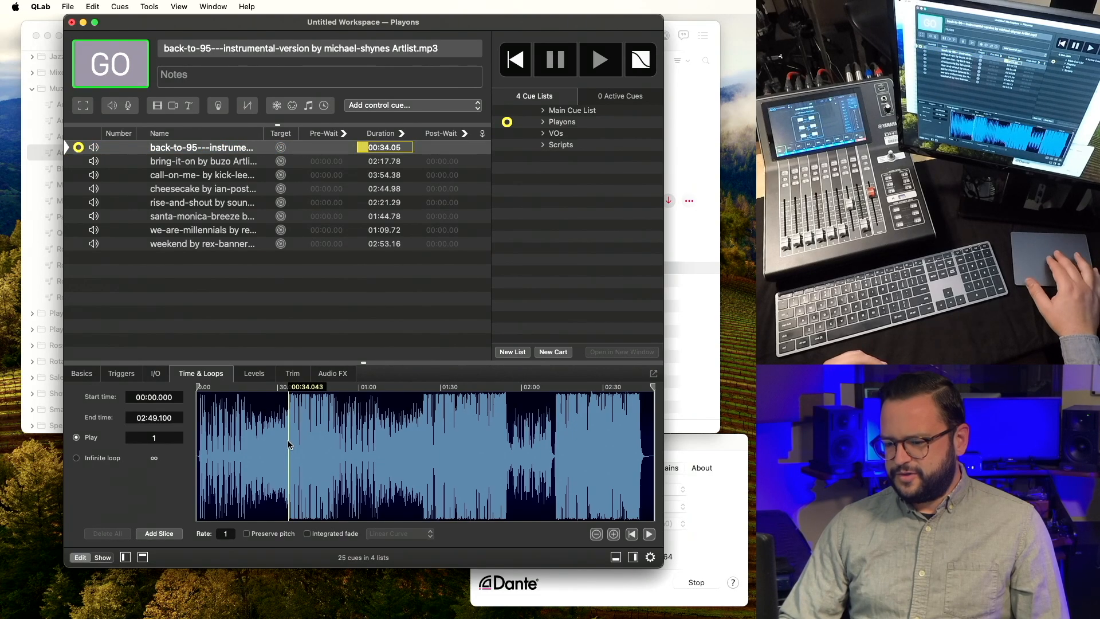
{"action": "scroll", "coordinate": [288, 440], "scroll_direction": "up", "scroll_amount": 8}
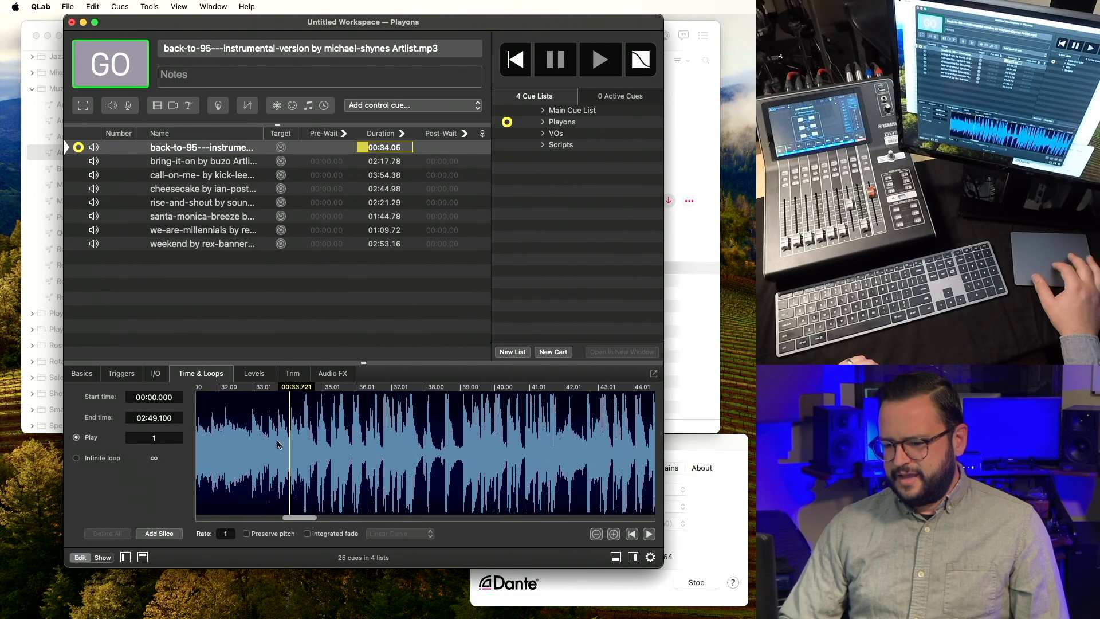
{"action": "left_click", "coordinate": [241, 444]}
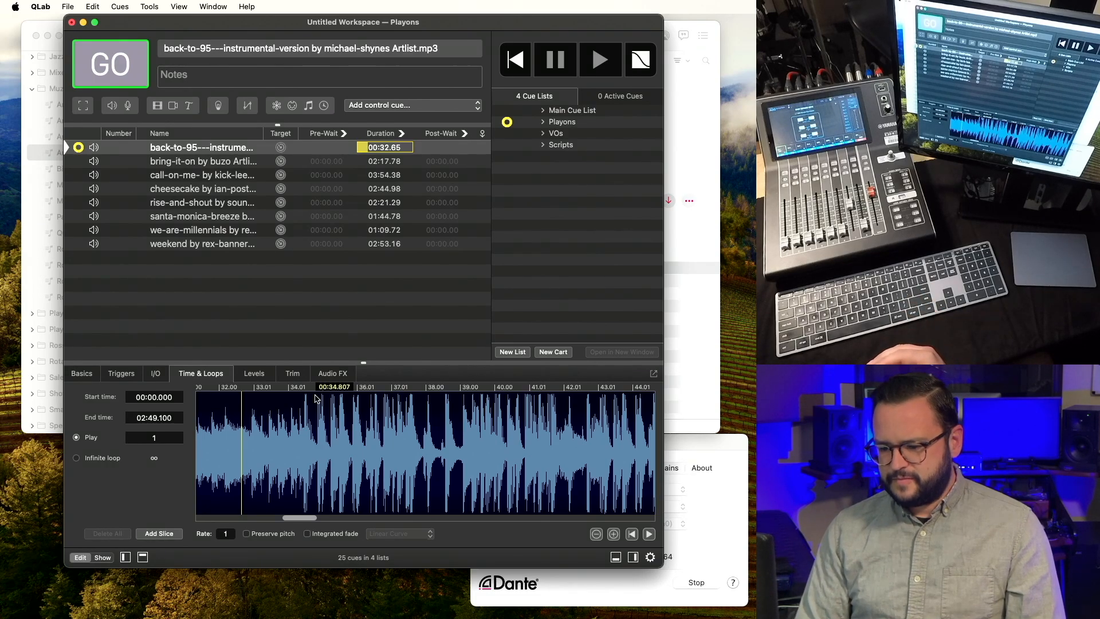
Replay back-to-95 from around 33 seconds to pin down where the intro ends.
{"action": "key", "text": "r"}
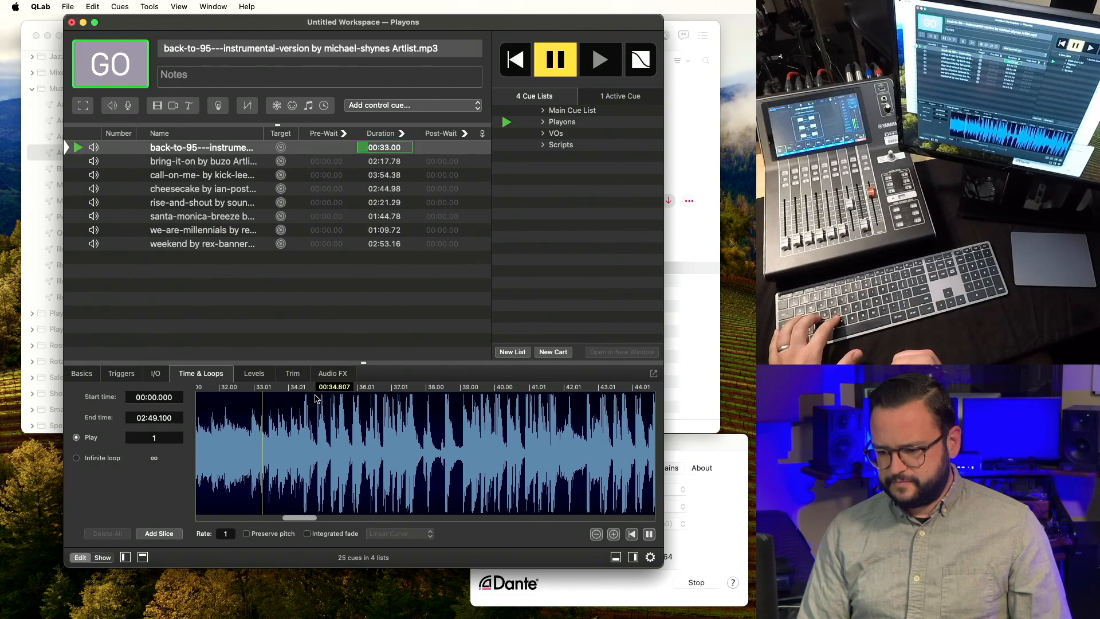
{"action": "key", "text": "Escape"}
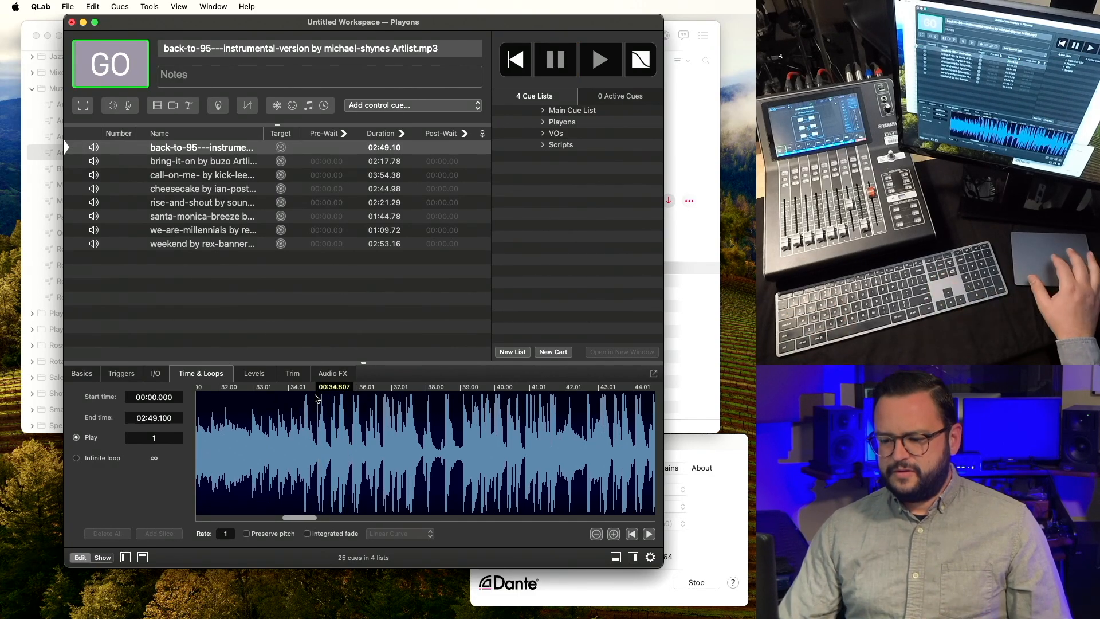
{"action": "left_click", "coordinate": [271, 433]}
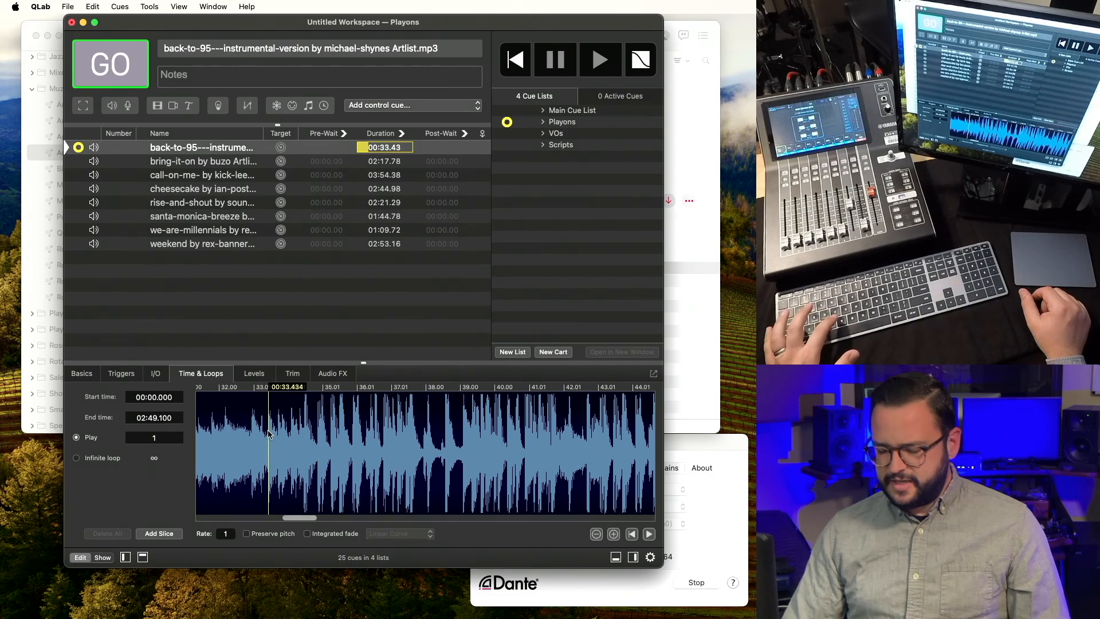
{"action": "key", "text": "space"}
{"action": "key", "text": "Escape"}
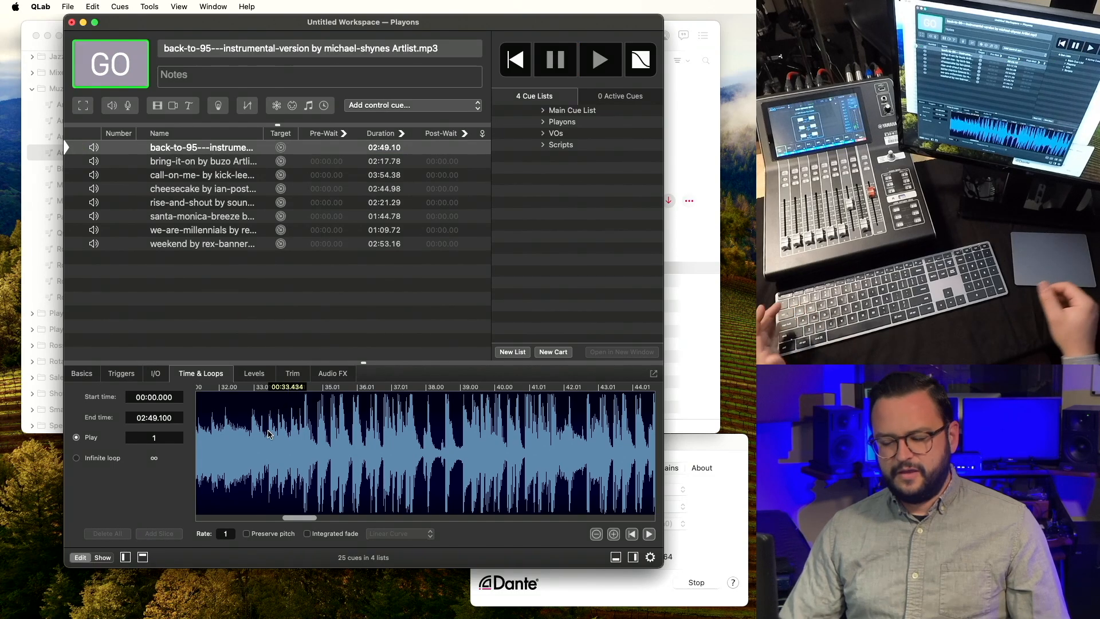
{"action": "left_click", "coordinate": [250, 436]}
{"action": "key", "text": "space"}
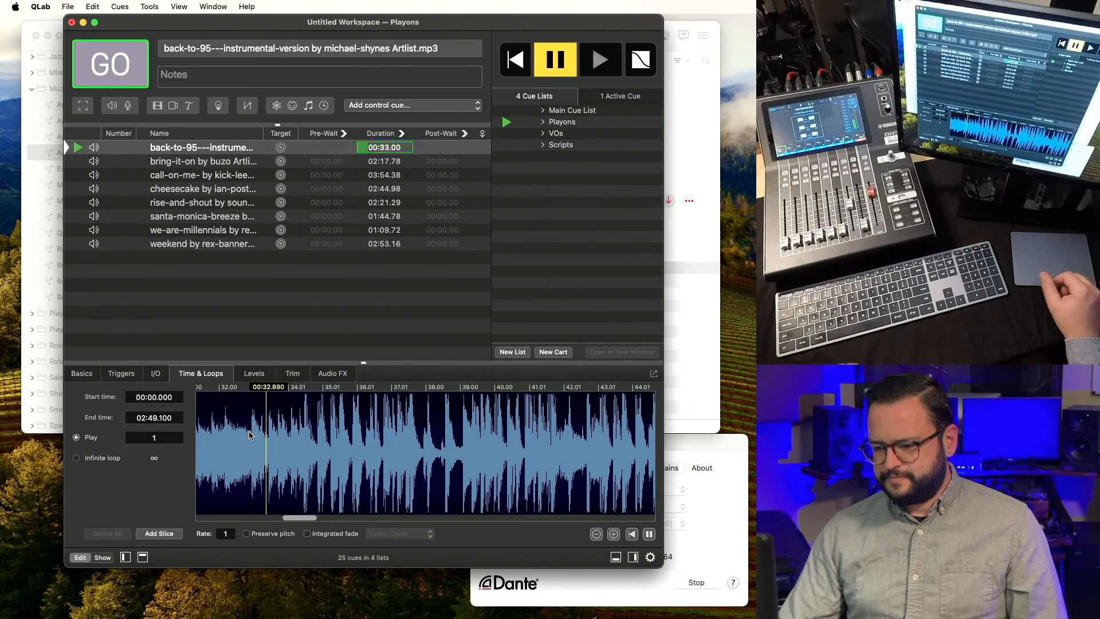
{"action": "key", "text": "Escape"}
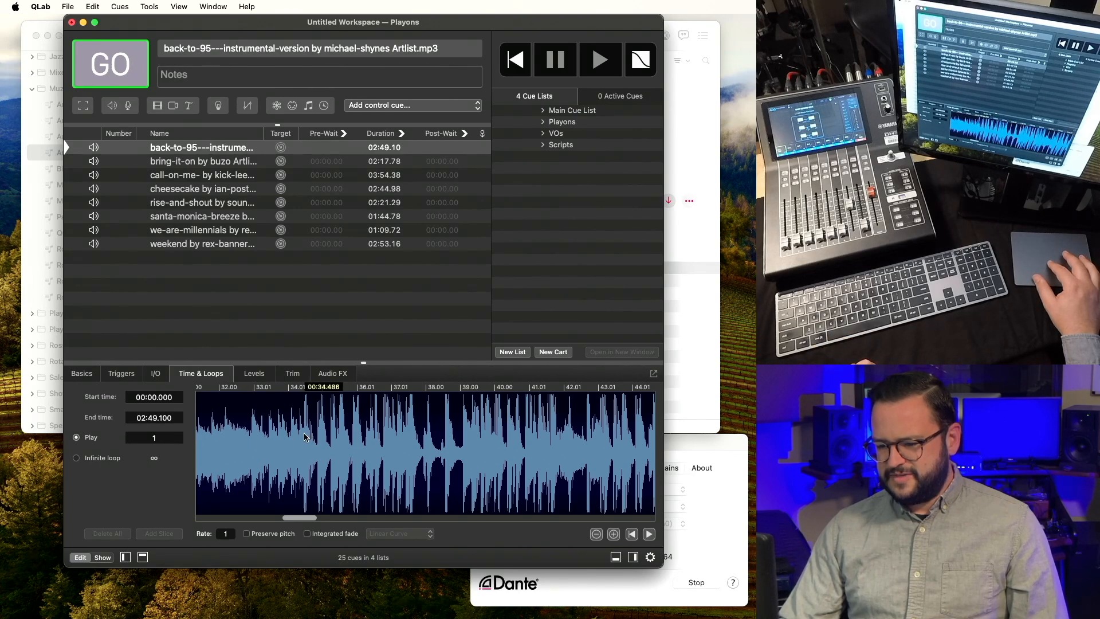
Set back-to-95's start time to 00:34.470, shortening it to 02:14.63, and preview it.
{"action": "left_click", "coordinate": [304, 436]}
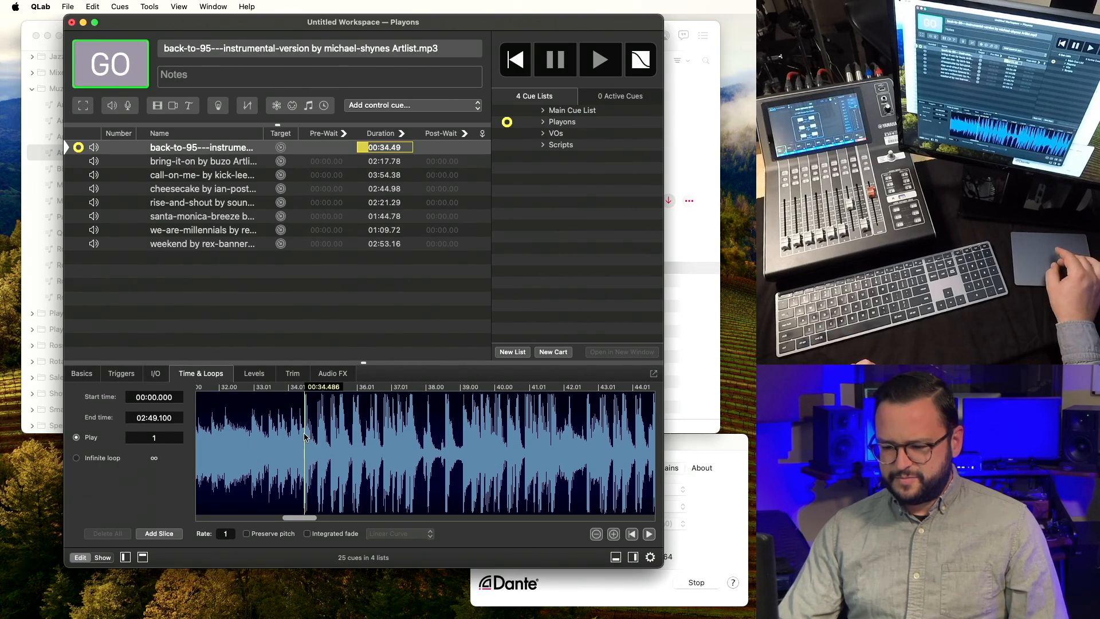
{"action": "scroll", "coordinate": [303, 437], "scroll_direction": "up", "scroll_amount": 5}
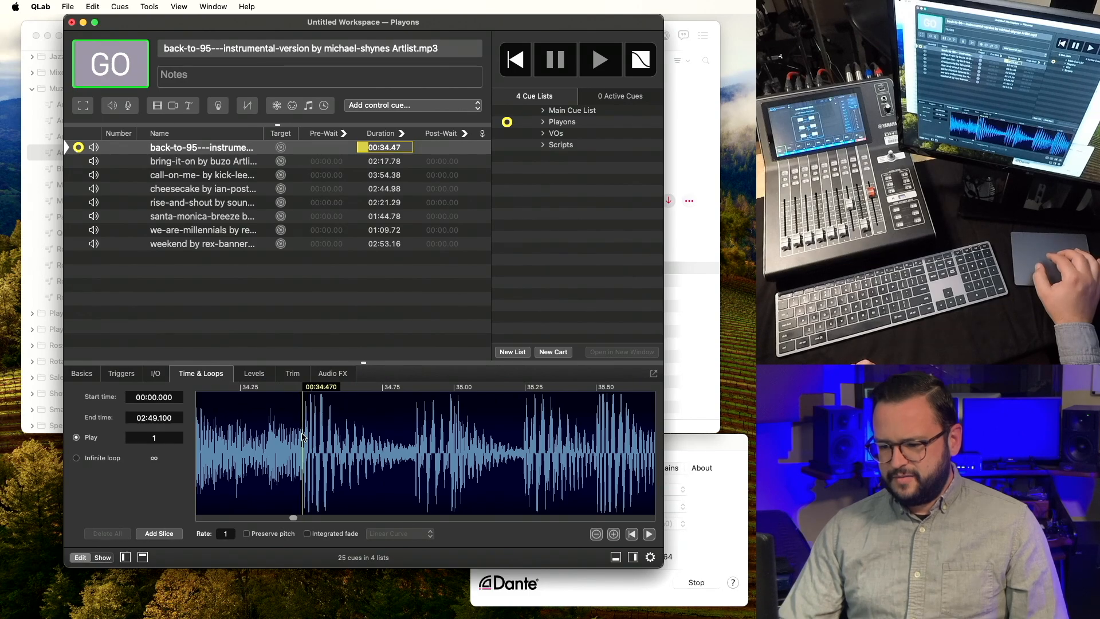
{"action": "key", "text": "bracketleft"}
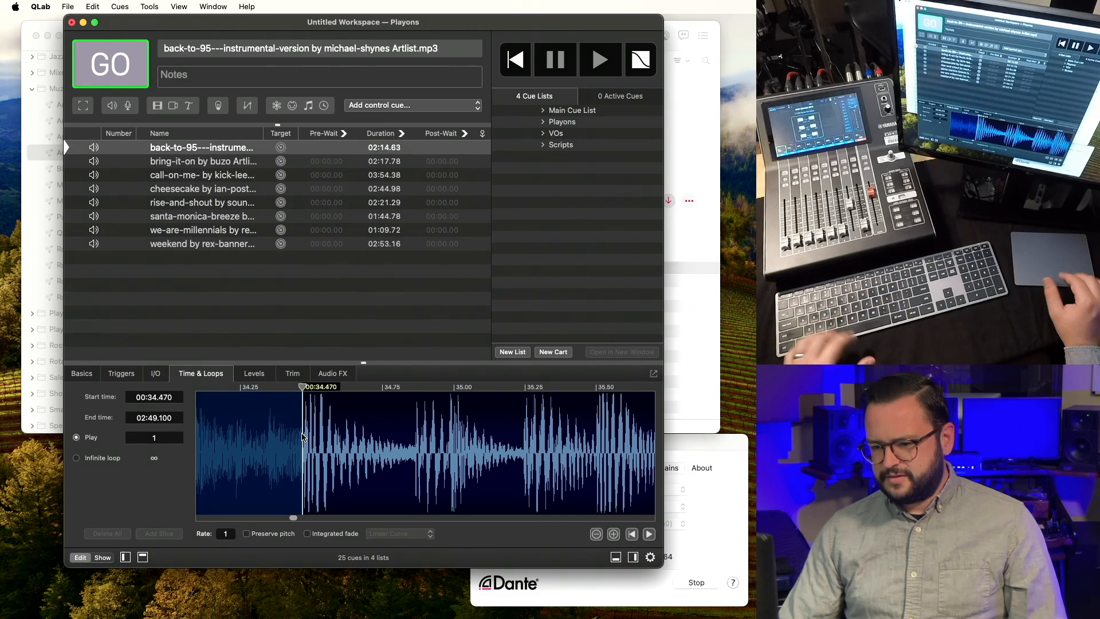
{"action": "key", "text": "v"}
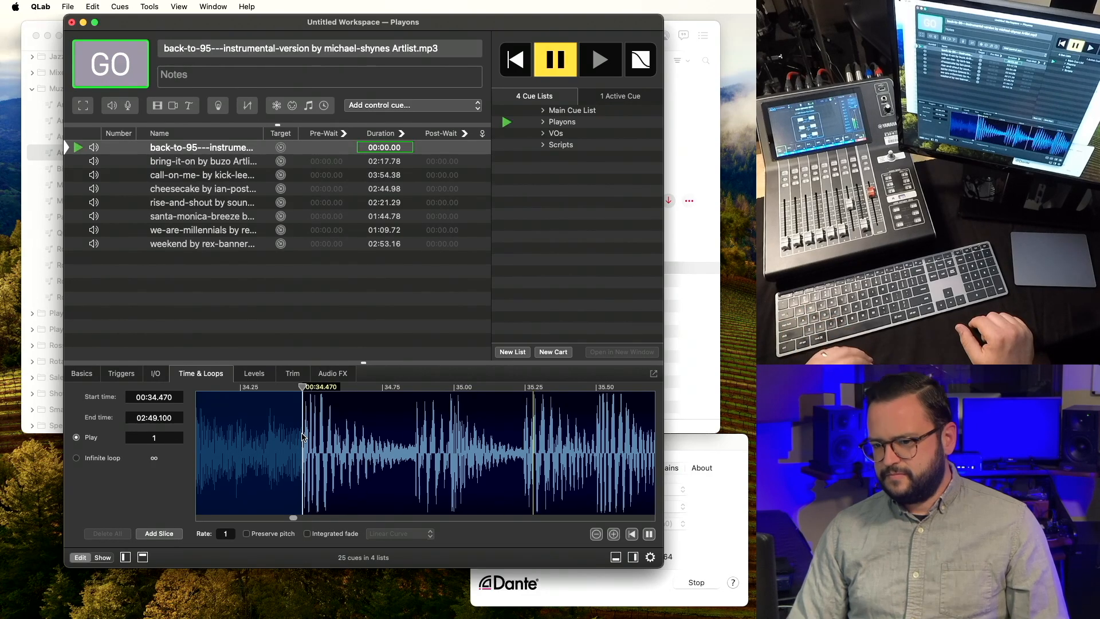
{"action": "key", "text": "Escape"}
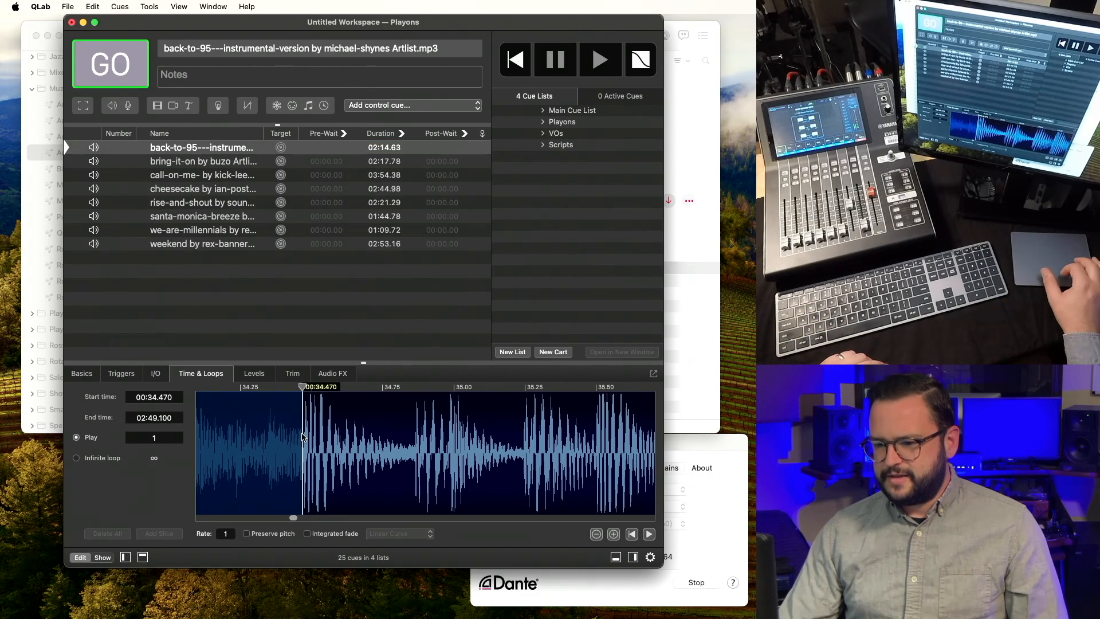
{"action": "left_click", "coordinate": [228, 163]}
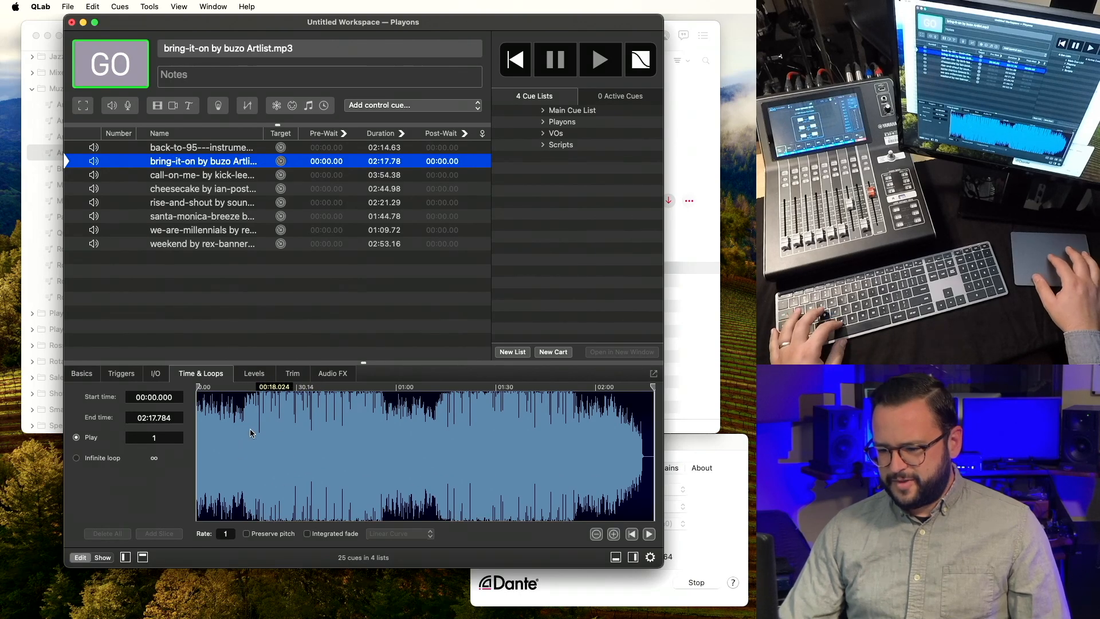
Audition bring-it-on from about 14 and 18 seconds to find the intro's end.
{"action": "scroll", "coordinate": [247, 439], "scroll_direction": "up", "scroll_amount": 5}
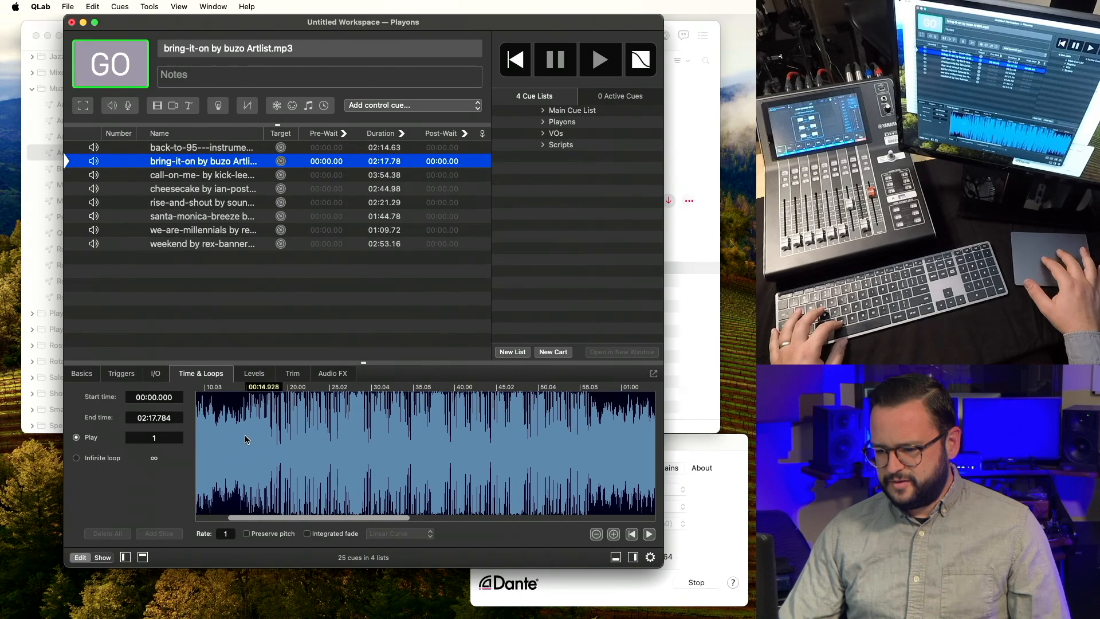
{"action": "left_click", "coordinate": [235, 441]}
{"action": "key", "text": "space"}
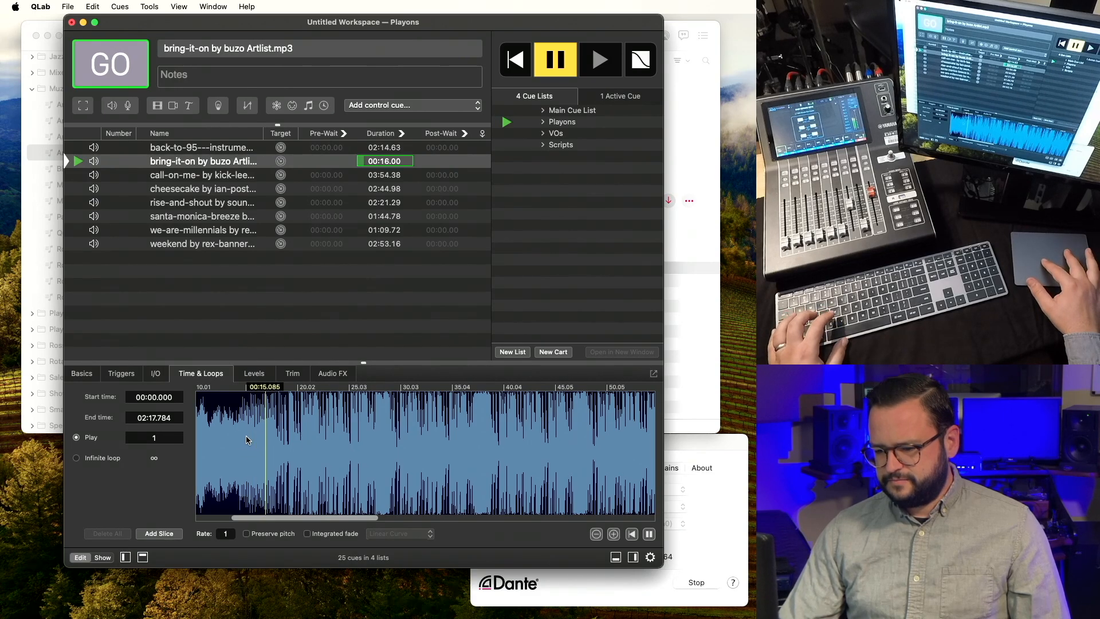
{"action": "scroll", "coordinate": [296, 440], "scroll_direction": "up", "scroll_amount": 3}
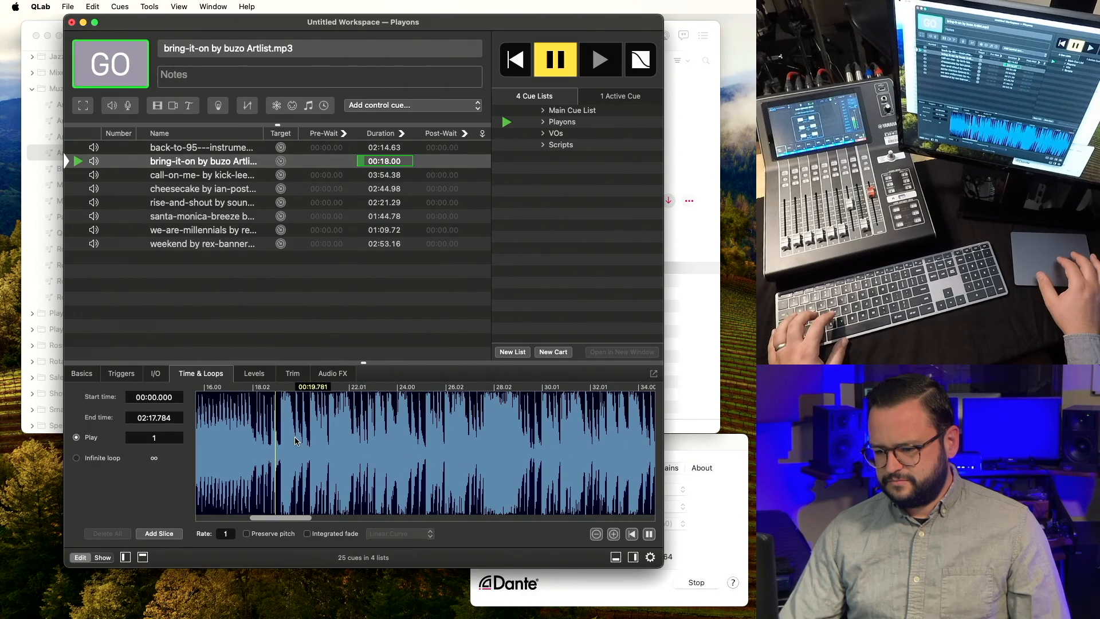
{"action": "key", "text": "s"}
{"action": "left_click", "coordinate": [256, 444]}
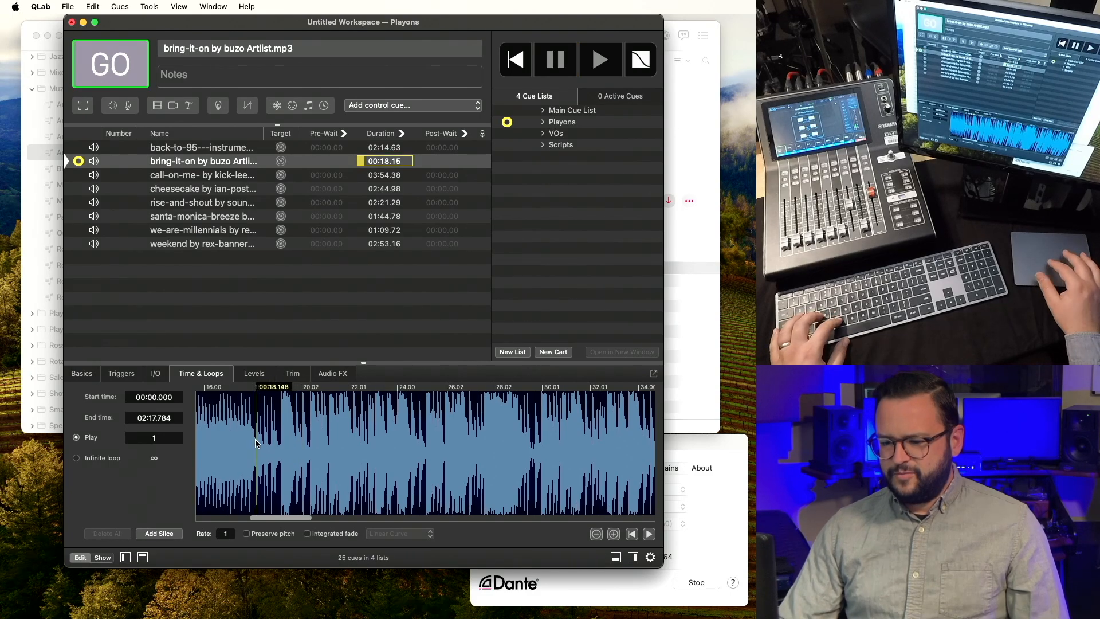
{"action": "key", "text": "space"}
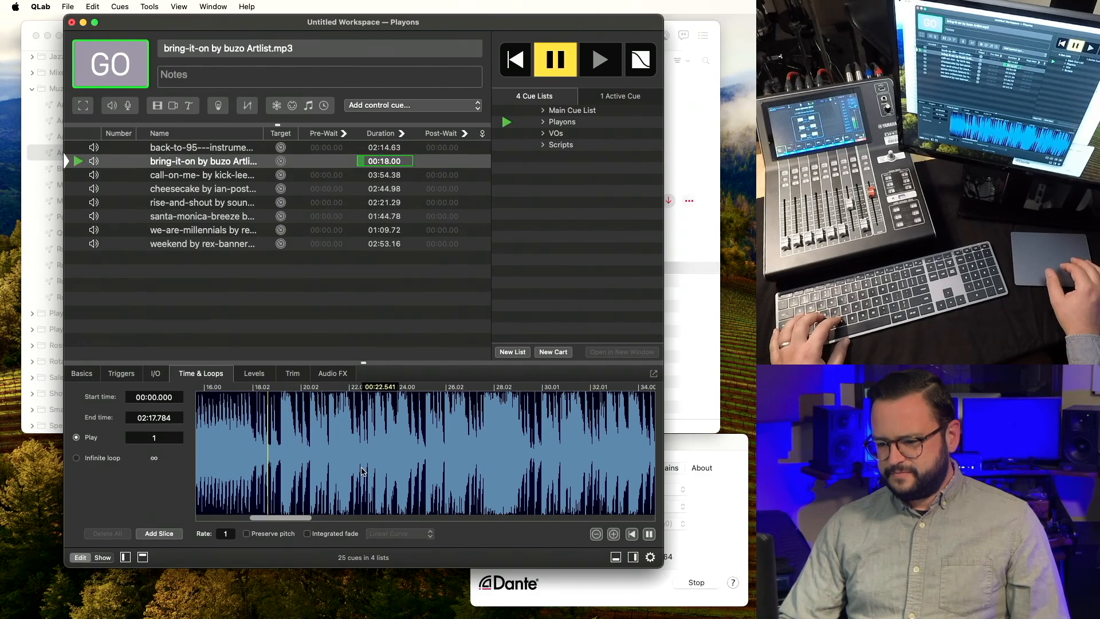
{"action": "key", "text": "s"}
{"action": "scroll", "coordinate": [279, 446], "scroll_direction": "up", "scroll_amount": 3}
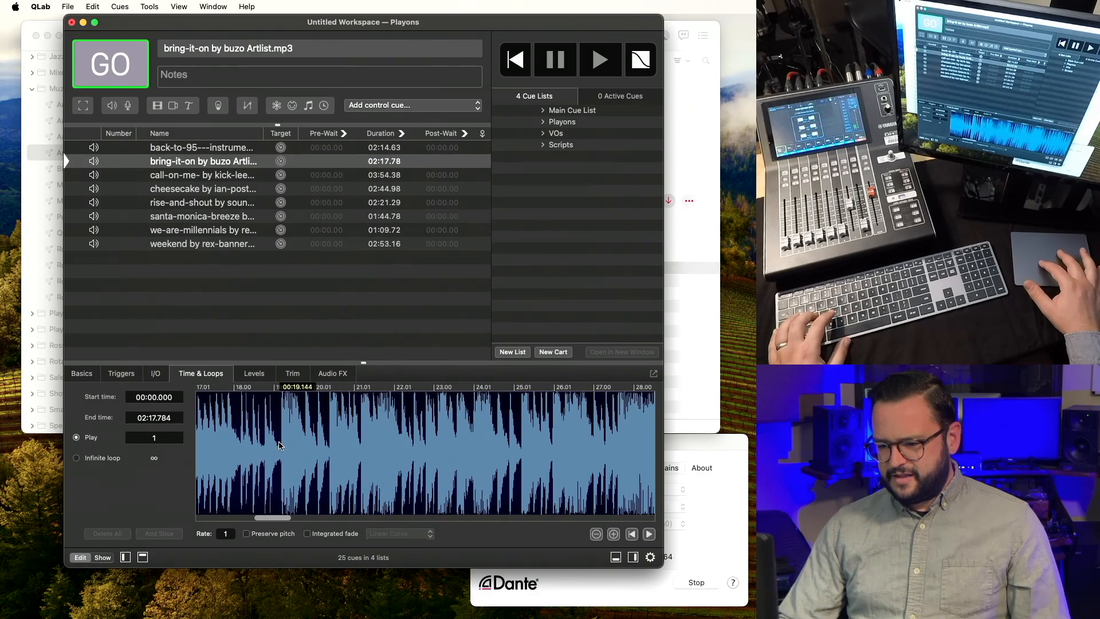
Set bring-it-on's start time to 00:19.188 and preview the trimmed cue.
{"action": "left_click", "coordinate": [282, 446]}
{"action": "key", "text": "i"}
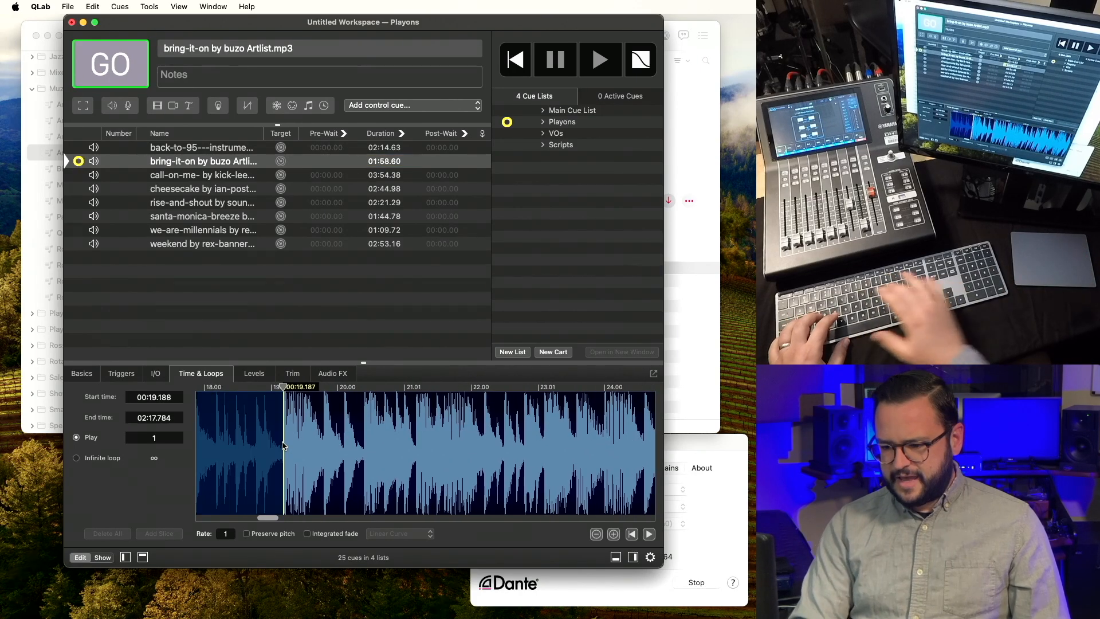
{"action": "key", "text": "s"}
{"action": "key", "text": "space"}
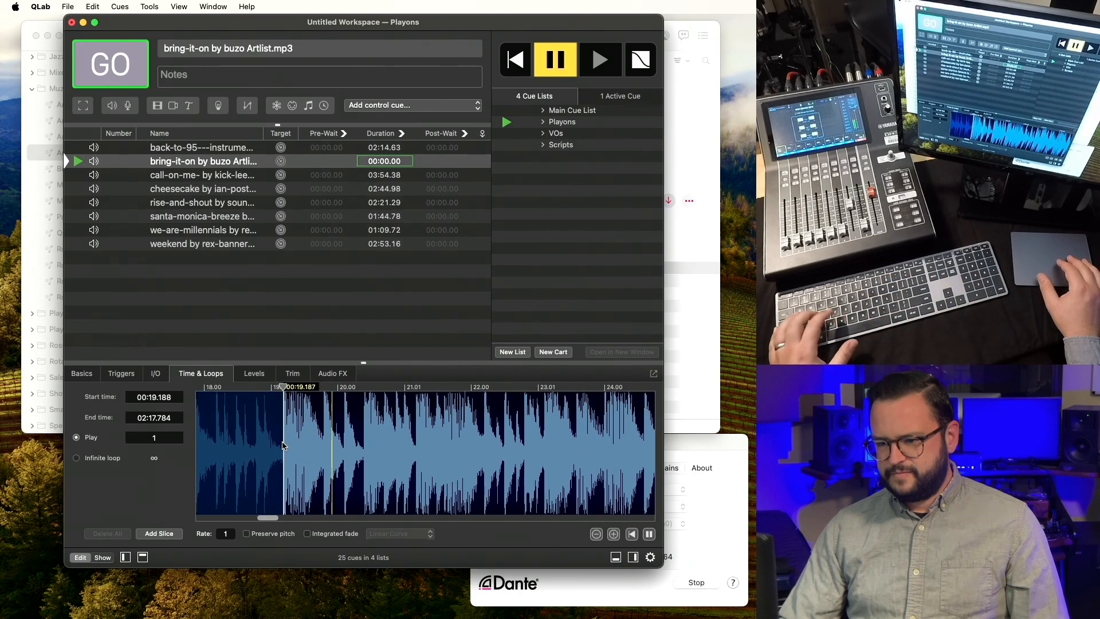
{"action": "key", "text": "s"}
Set call-on-me's start time to 00:56.449 and preview it from there.
{"action": "key", "text": "Down"}
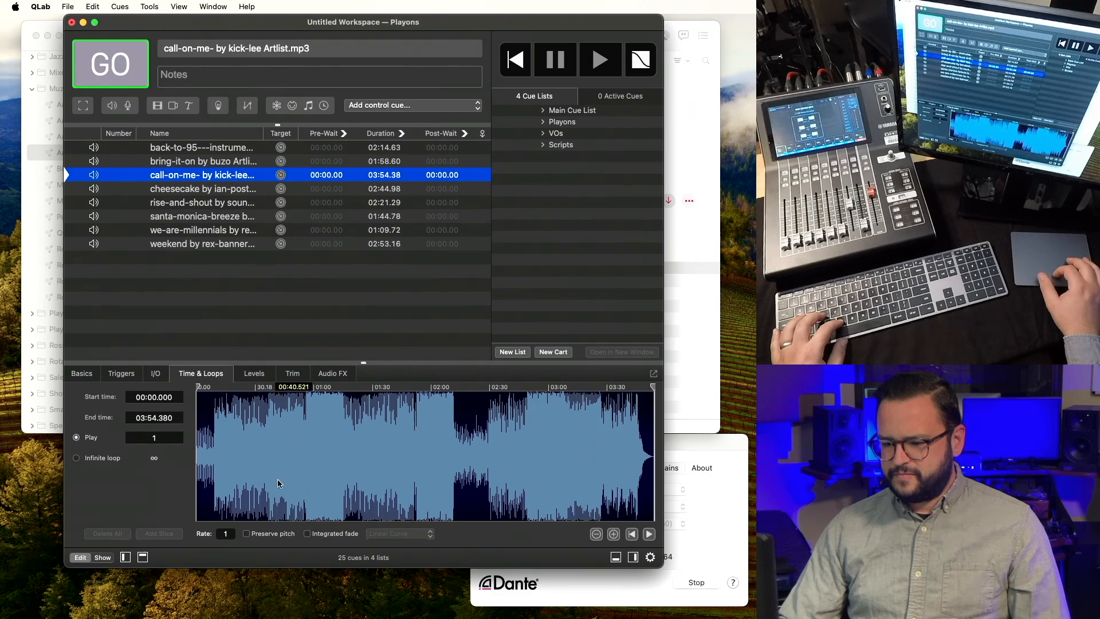
{"action": "left_click", "coordinate": [305, 439]}
{"action": "scroll", "coordinate": [304, 439], "scroll_direction": "up", "scroll_amount": 5}
{"action": "scroll", "coordinate": [304, 439], "scroll_direction": "up", "scroll_amount": 3}
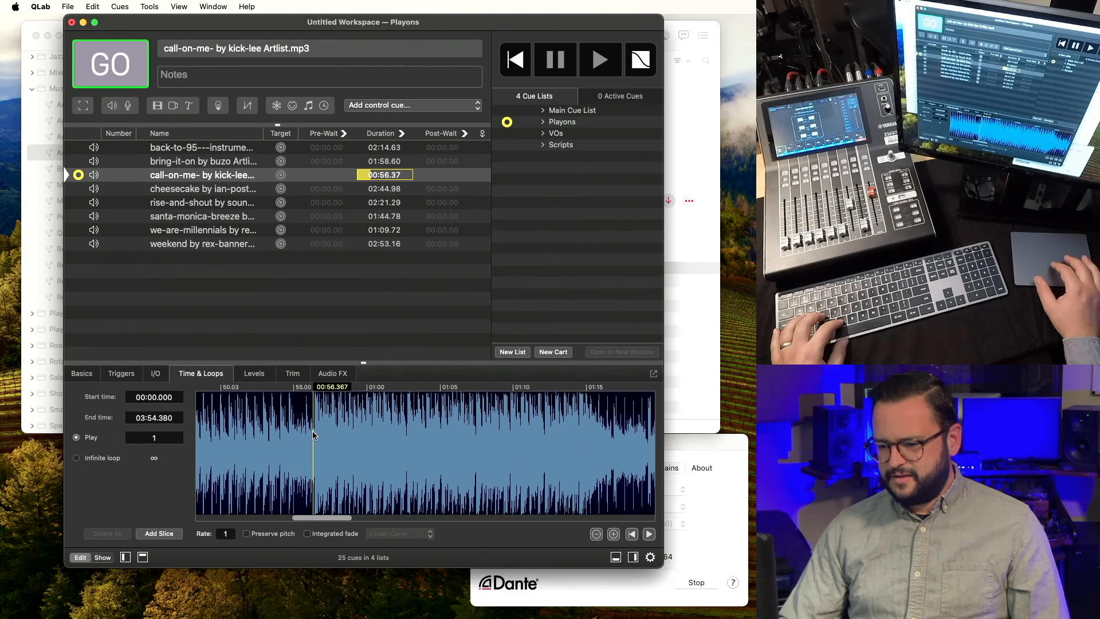
{"action": "scroll", "coordinate": [312, 436], "scroll_direction": "up", "scroll_amount": 3}
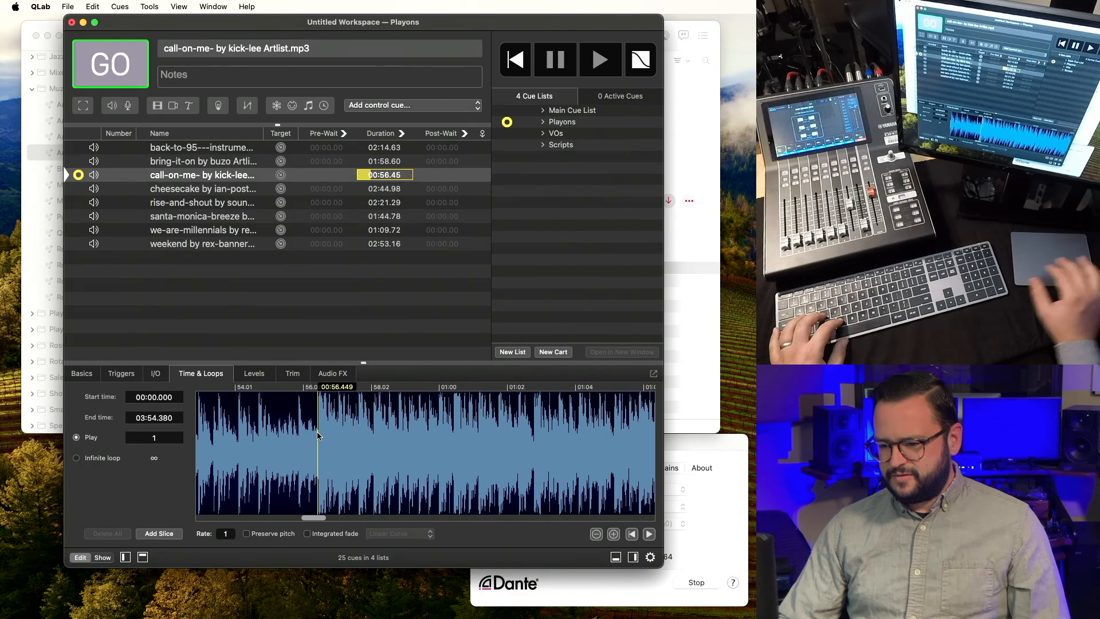
{"action": "key", "text": "i"}
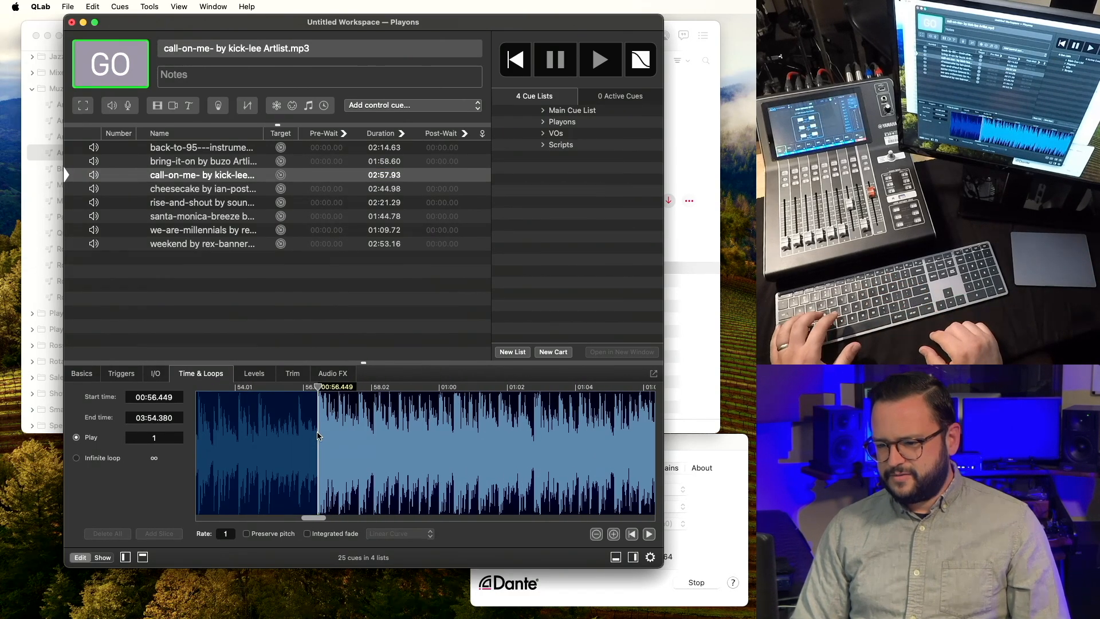
{"action": "key", "text": "p"}
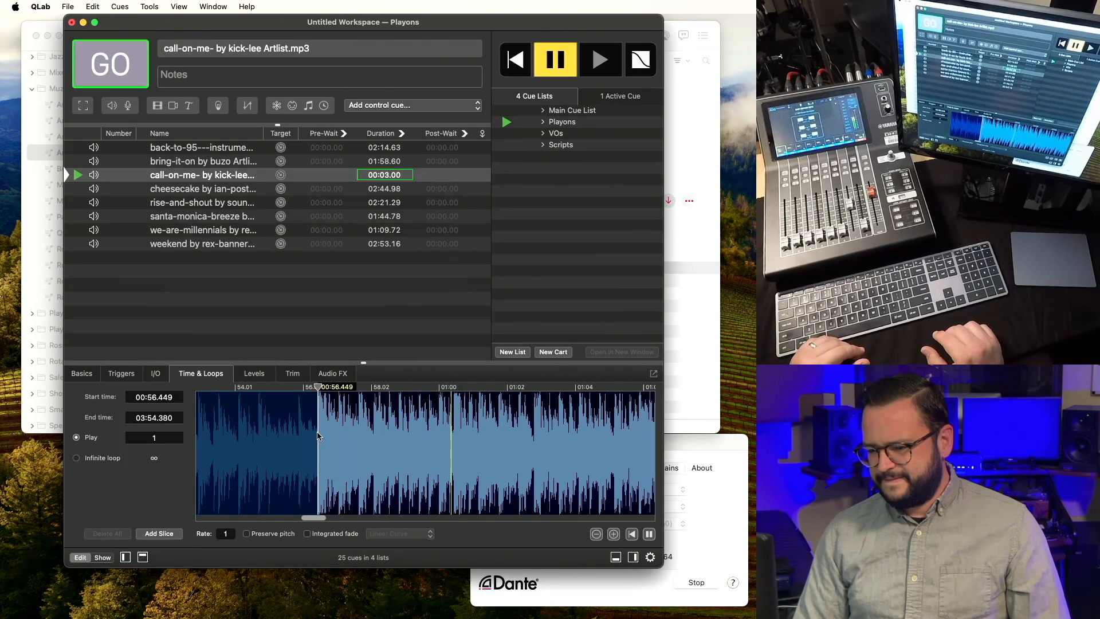
{"action": "scroll", "coordinate": [319, 437], "scroll_direction": "down", "scroll_amount": 4}
{"action": "scroll", "coordinate": [319, 437], "scroll_direction": "down", "scroll_amount": 3}
{"action": "scroll", "coordinate": [319, 437], "scroll_direction": "down", "scroll_amount": 4}
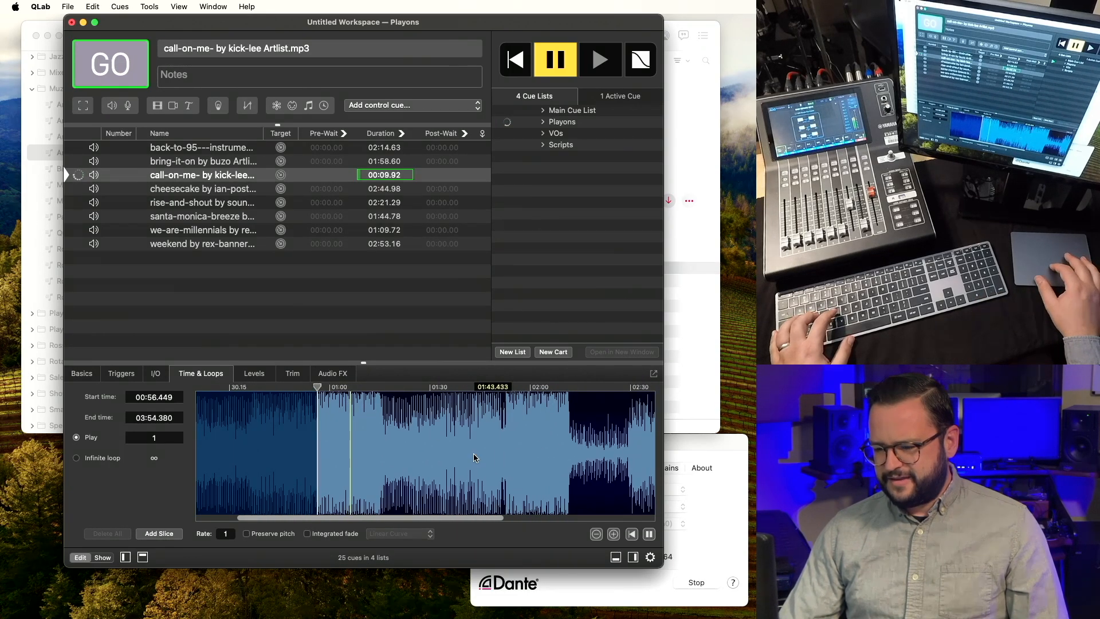
{"action": "key", "text": "Escape"}
Spot-check call-on-me by playing from around 1:51 and 2:48.
{"action": "left_click", "coordinate": [501, 448]}
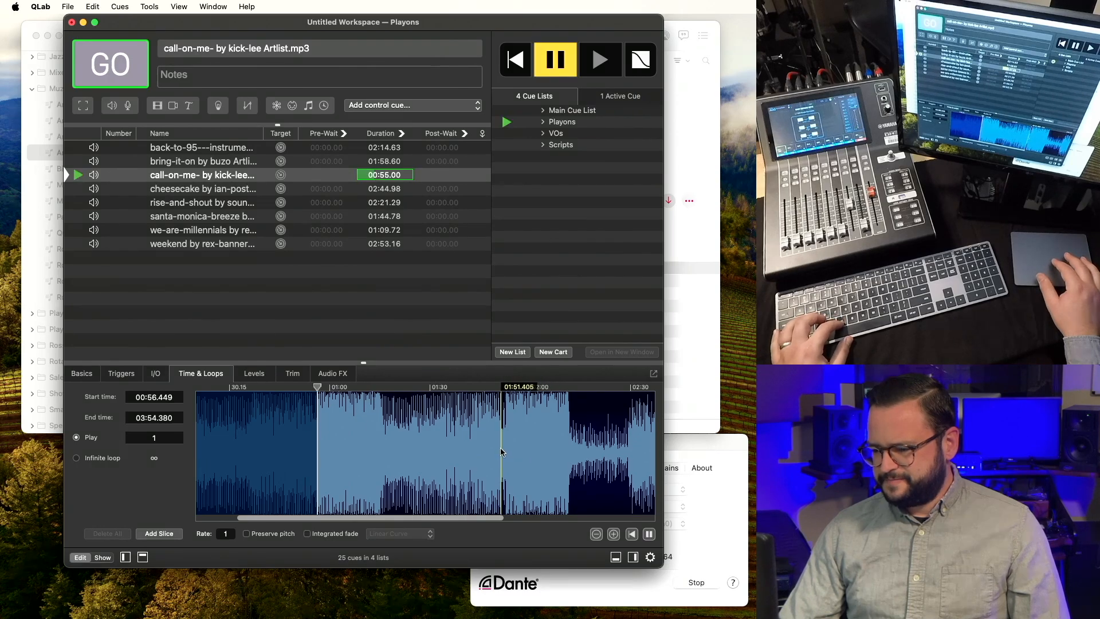
{"action": "scroll", "coordinate": [501, 448], "scroll_direction": "up", "scroll_amount": 3}
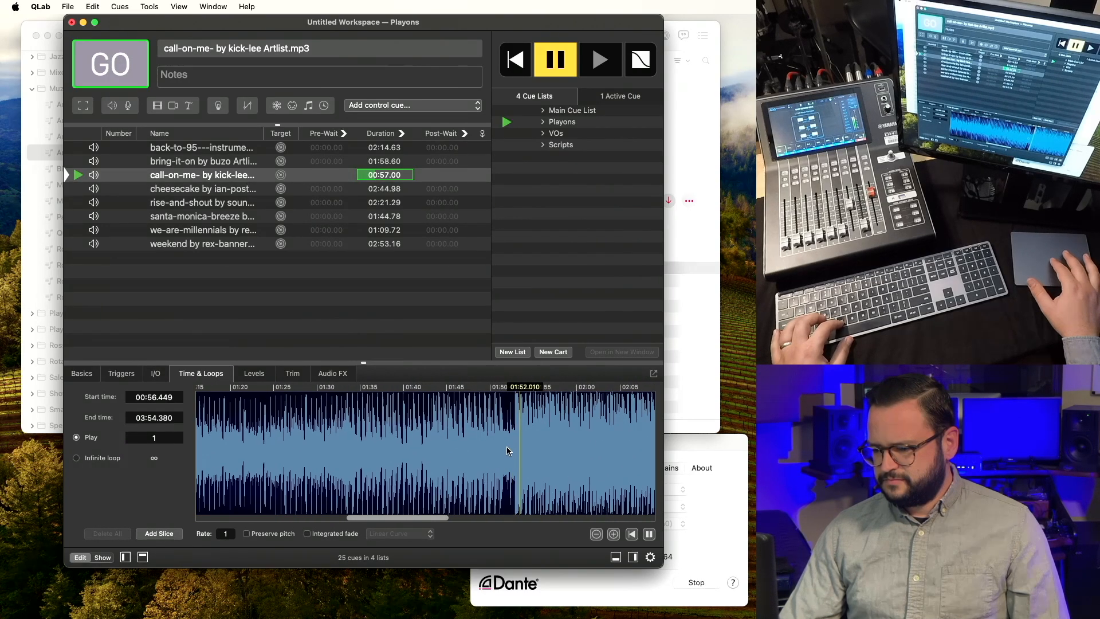
{"action": "scroll", "coordinate": [507, 451], "scroll_direction": "down", "scroll_amount": 5}
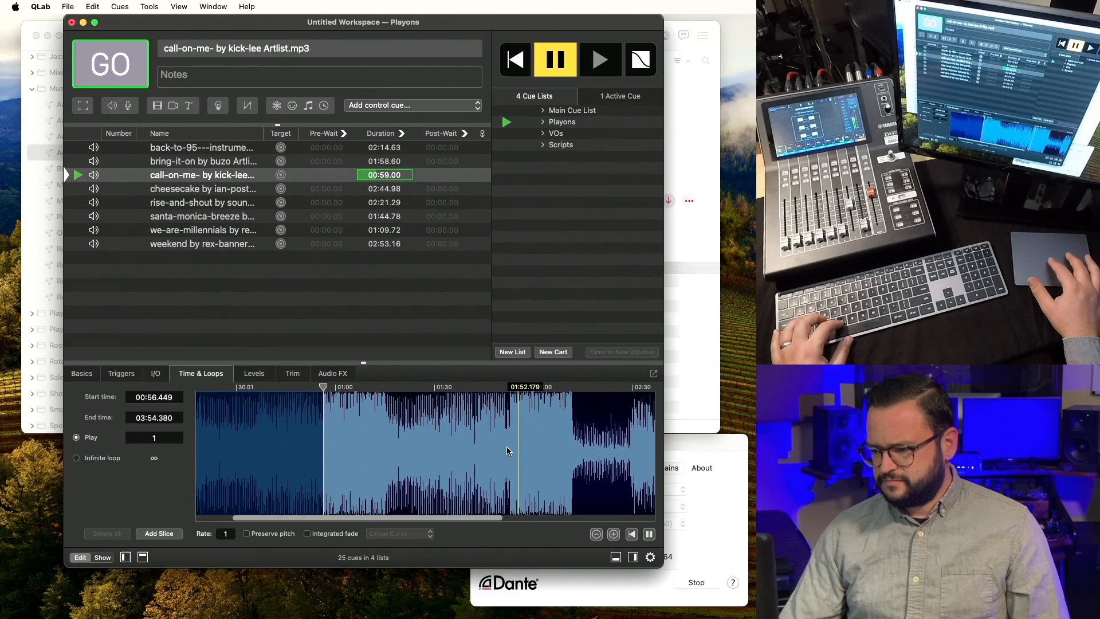
{"action": "left_click", "coordinate": [527, 435]}
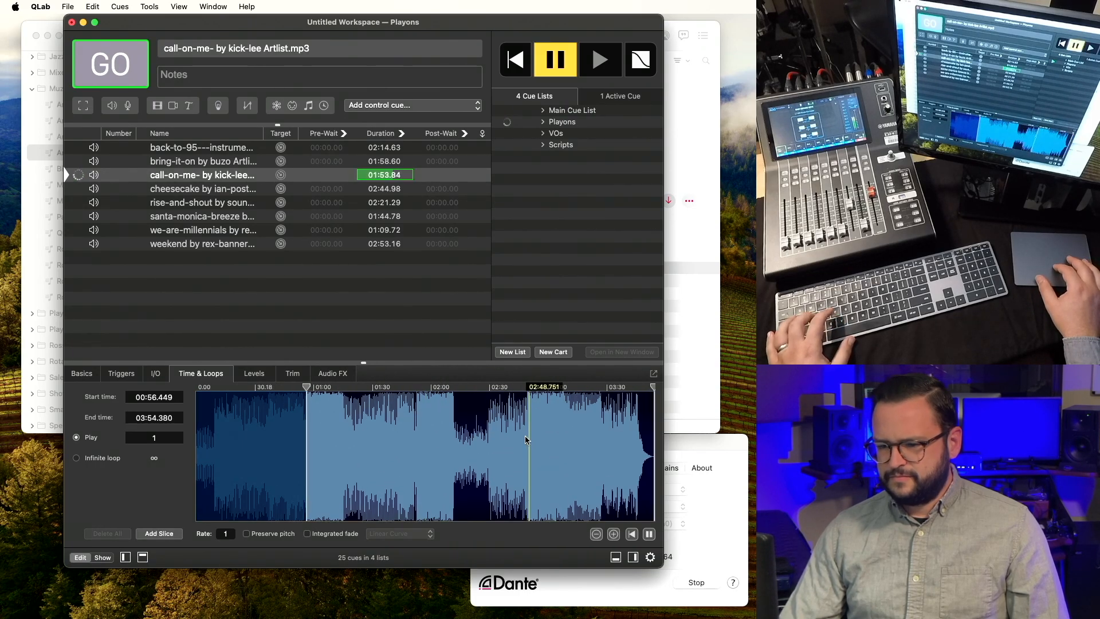
{"action": "key", "text": "Escape"}
{"action": "left_click", "coordinate": [237, 176]}
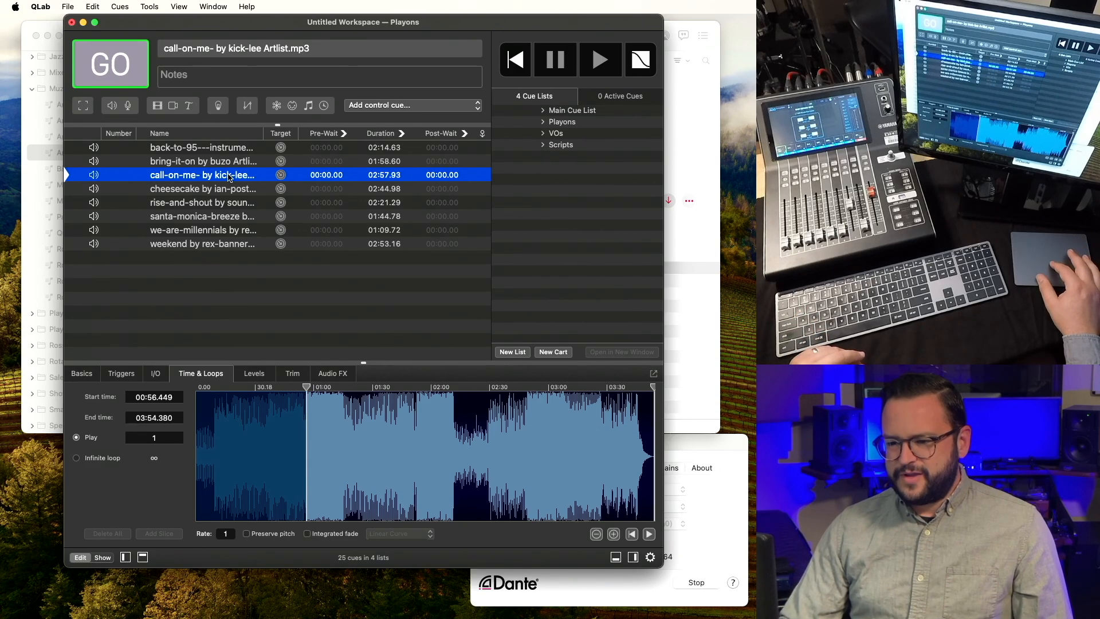
Move call-on-me to the bottom of the list and audition cheesecake from about 34 seconds.
{"action": "left_click_drag", "start_coordinate": [229, 178], "coordinate": [221, 290]}
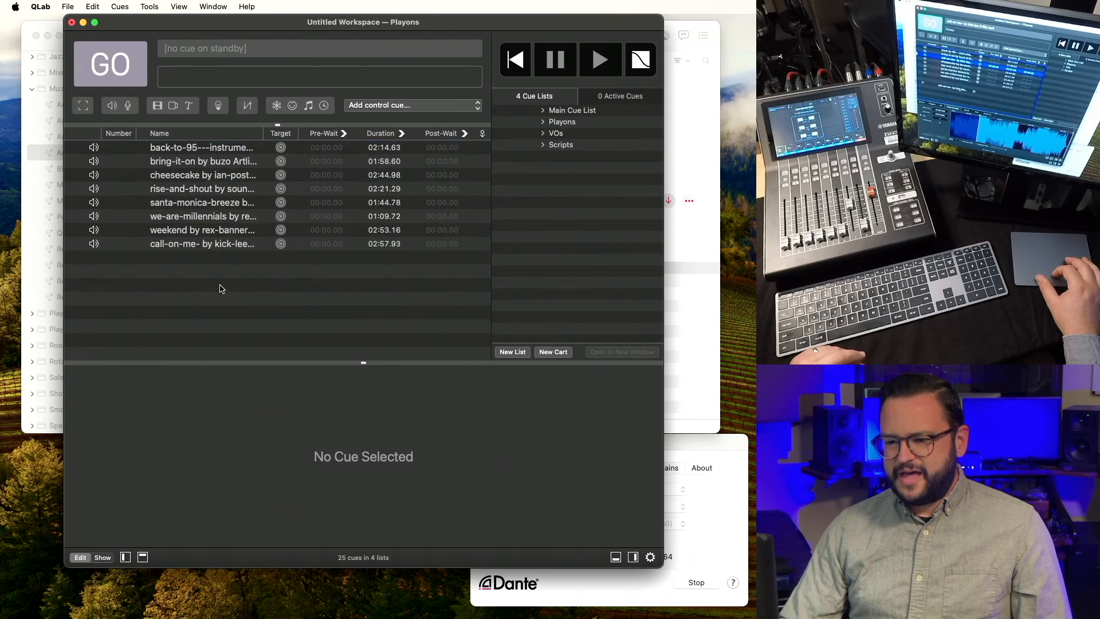
{"action": "left_click", "coordinate": [197, 180]}
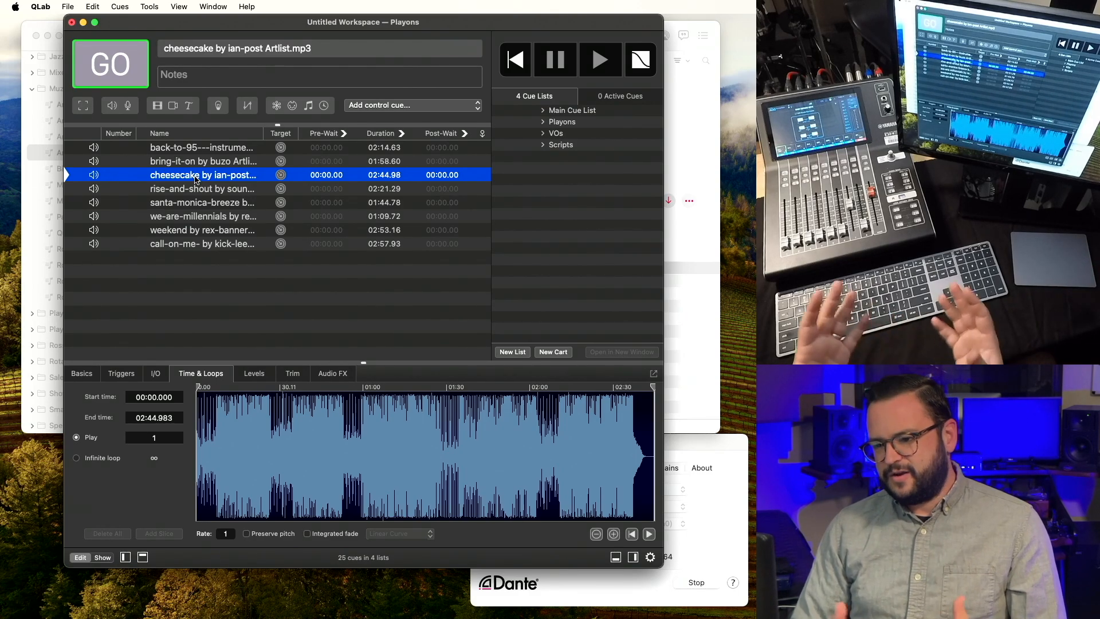
{"action": "left_click", "coordinate": [290, 447]}
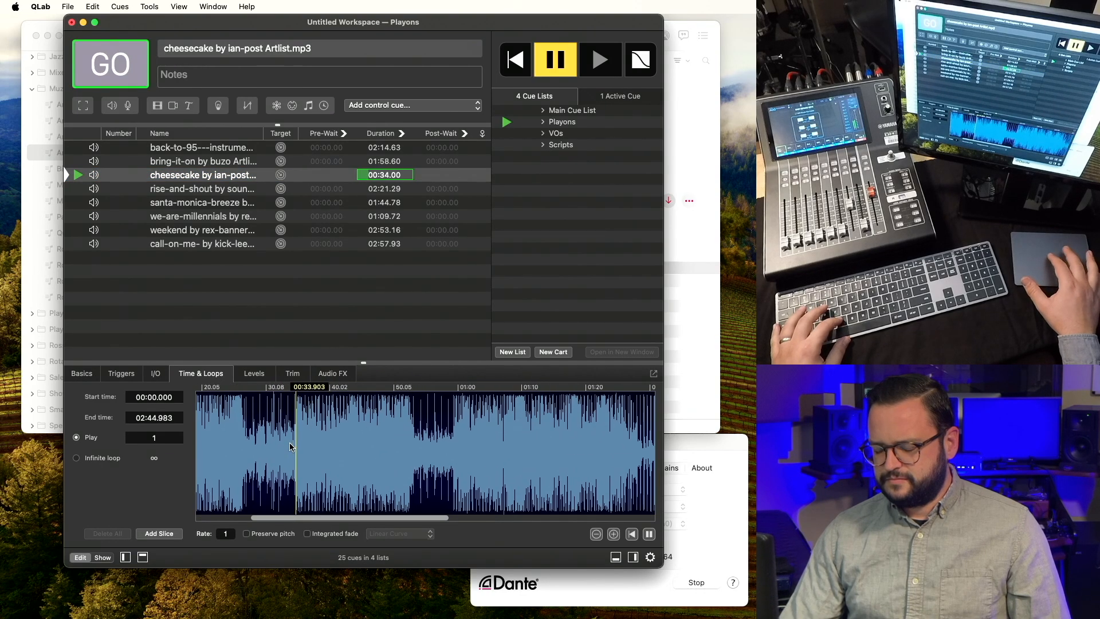
{"action": "scroll", "coordinate": [290, 447], "scroll_direction": "down", "scroll_amount": 5}
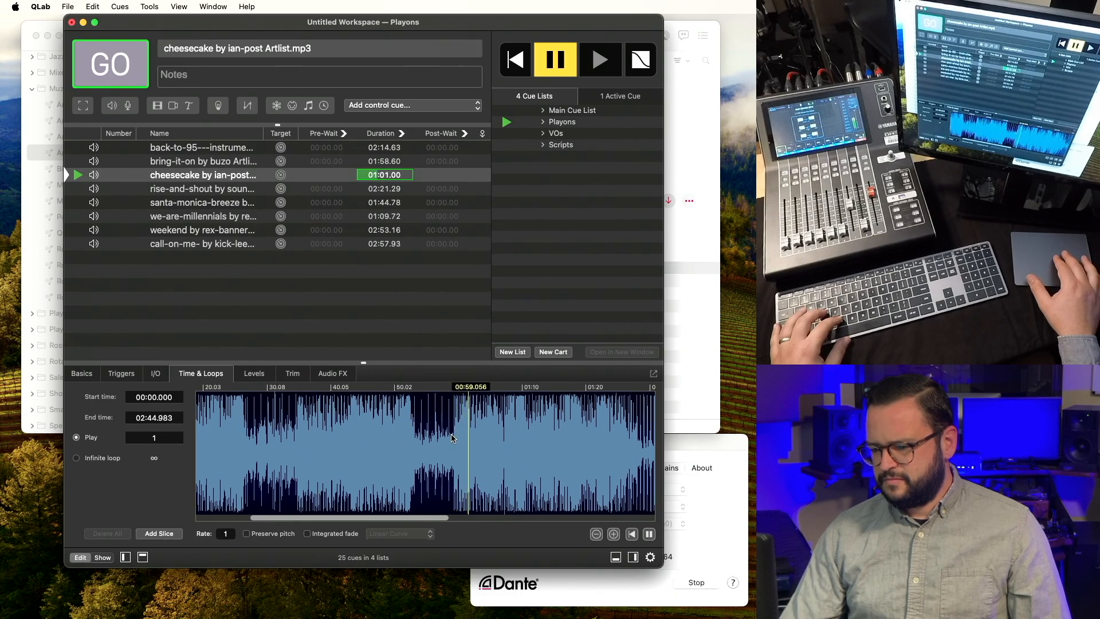
{"action": "key", "text": "Escape"}
Set cheesecake's start time to 00:59.400.
{"action": "scroll", "coordinate": [452, 438], "scroll_direction": "up", "scroll_amount": 2}
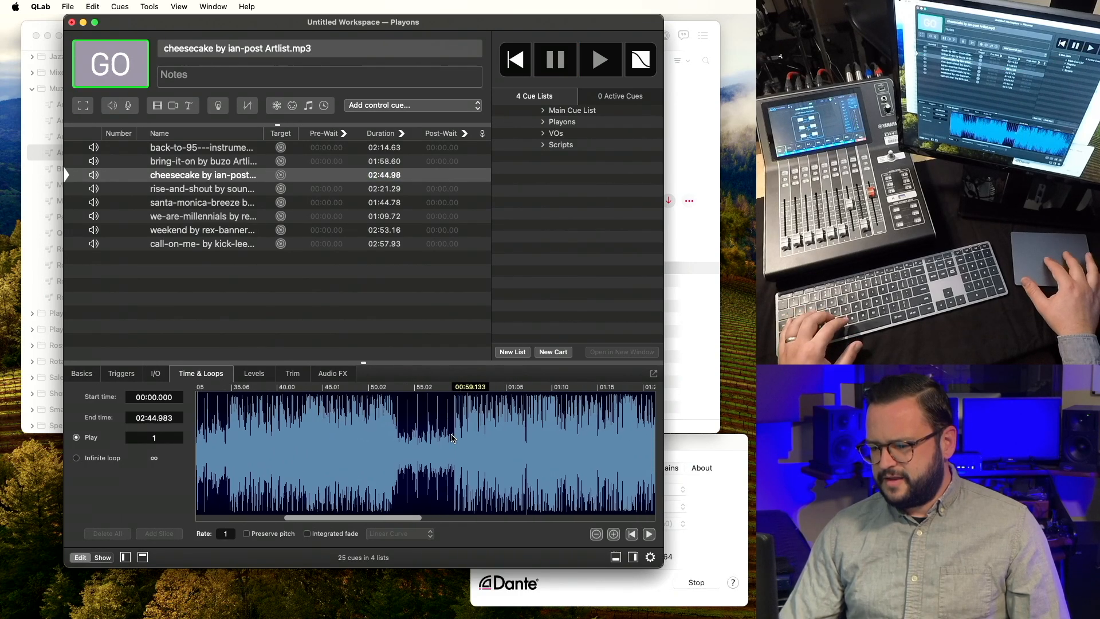
{"action": "scroll", "coordinate": [453, 438], "scroll_direction": "up", "scroll_amount": 2}
{"action": "scroll", "coordinate": [453, 438], "scroll_direction": "up", "scroll_amount": 5}
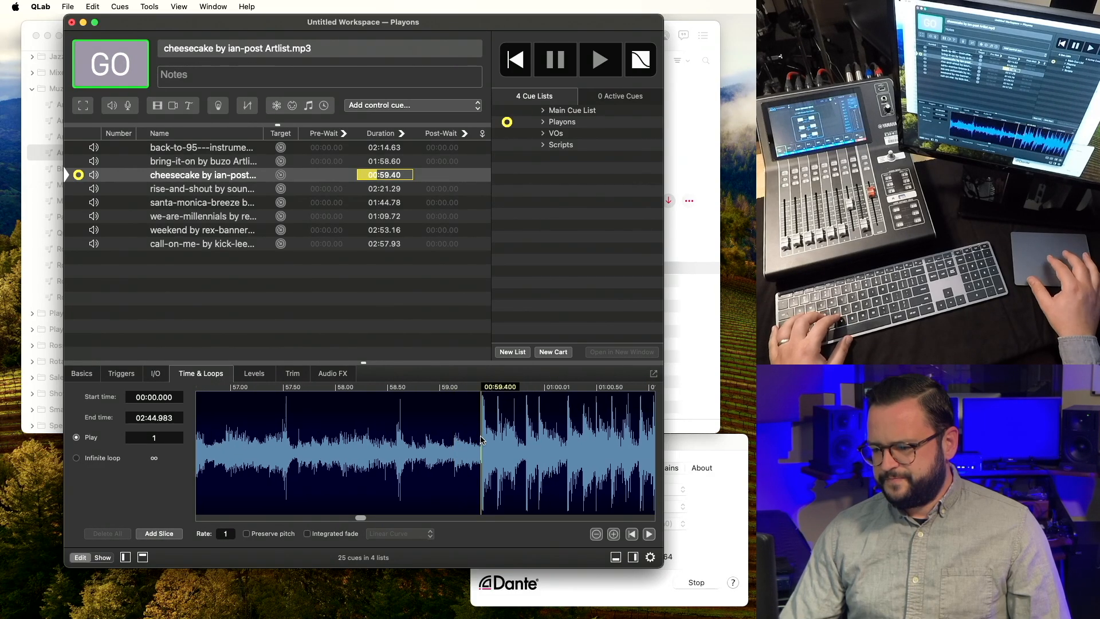
{"action": "key", "text": "i"}
{"action": "scroll", "coordinate": [481, 440], "scroll_direction": "down", "scroll_amount": 3}
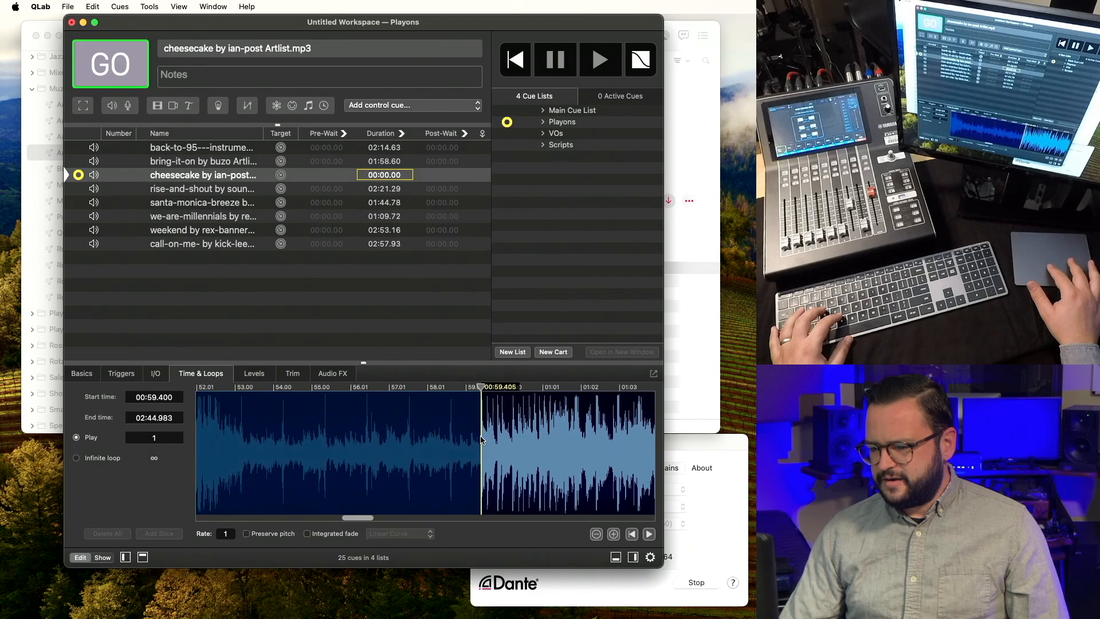
{"action": "scroll", "coordinate": [481, 441], "scroll_direction": "down", "scroll_amount": 3}
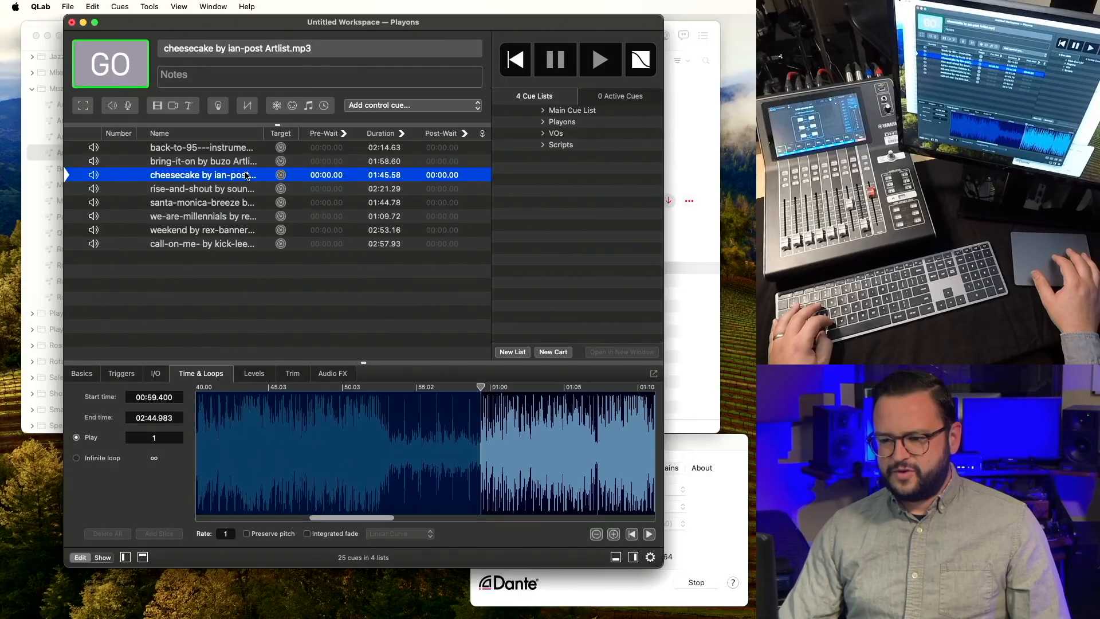
Duplicate the cheesecake cue, placing a copy with the same 00:59.400 start below it.
{"action": "left_click_drag", "start_coordinate": [478, 436], "coordinate": [351, 436]}
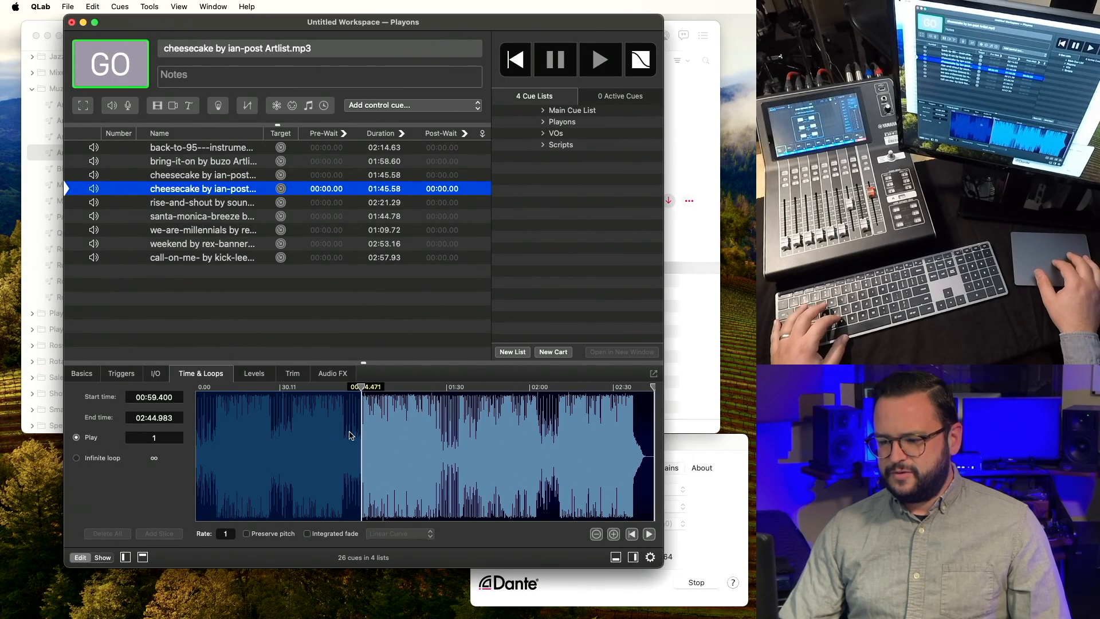
Preview the cheesecake copy around 1:01 to locate its new start point.
{"action": "scroll", "coordinate": [355, 436], "scroll_direction": "up", "scroll_amount": 5}
{"action": "scroll", "coordinate": [363, 439], "scroll_direction": "up", "scroll_amount": 2}
{"action": "left_click", "coordinate": [371, 442]}
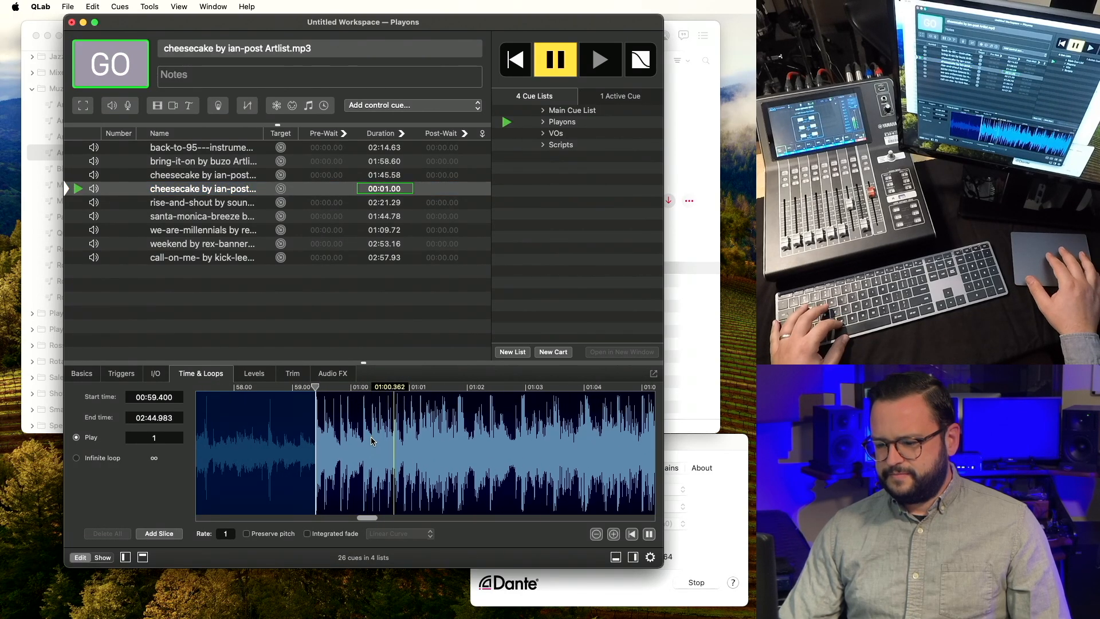
{"action": "key", "text": "s"}
{"action": "left_click", "coordinate": [418, 437]}
{"action": "key", "text": "v"}
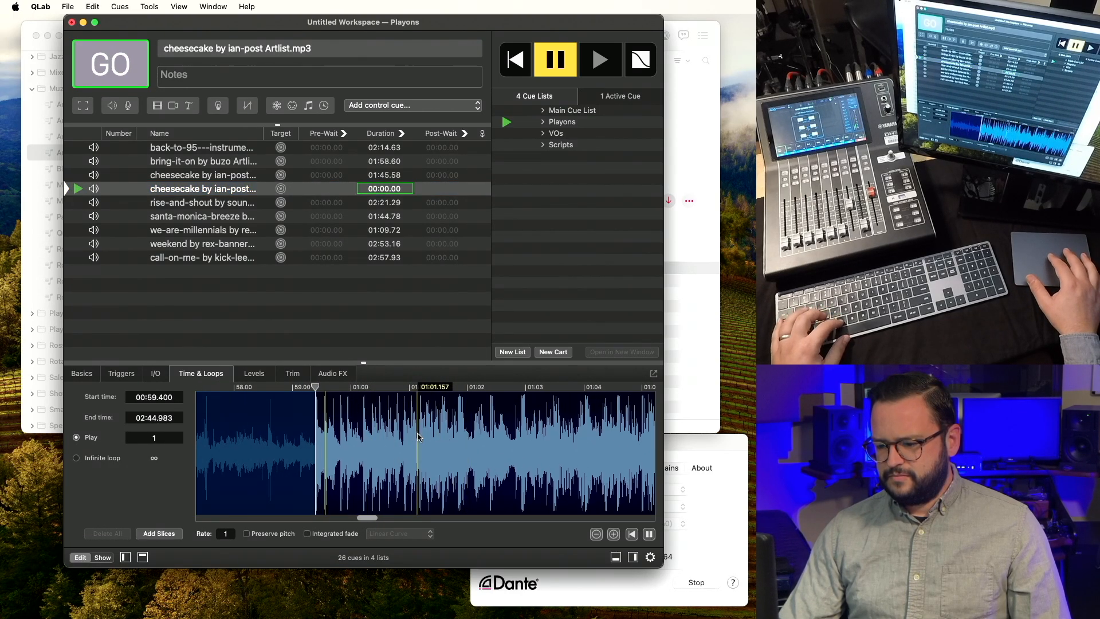
{"action": "key", "text": "s"}
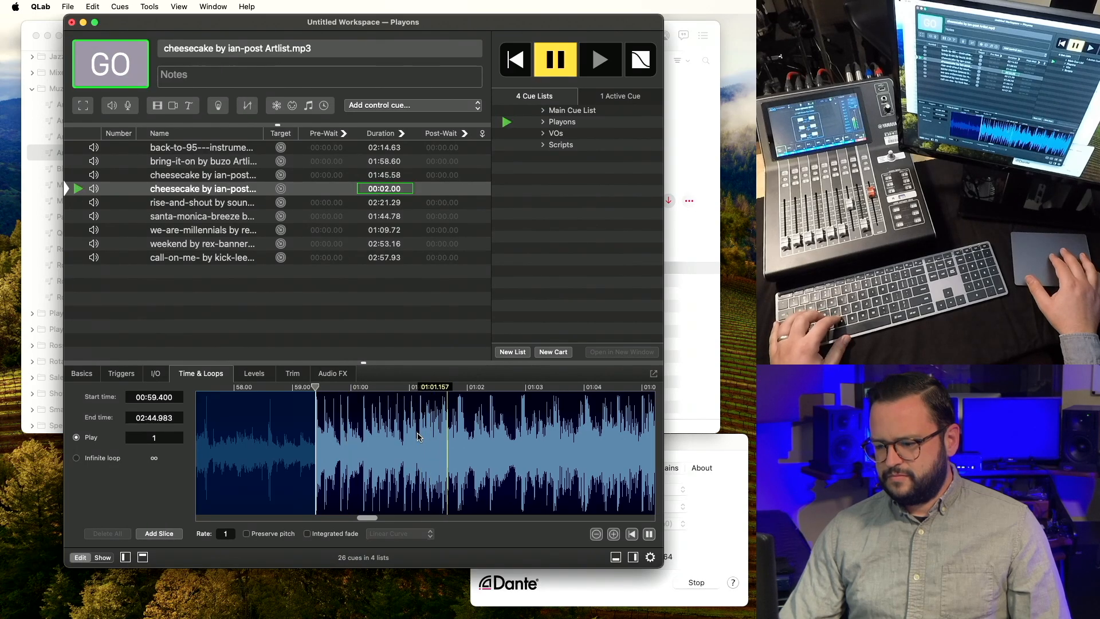
Set the copy's start time to 01:01.294, trimming its duration to 01:43.69.
{"action": "key", "text": "s"}
{"action": "scroll", "coordinate": [418, 437], "scroll_direction": "up", "scroll_amount": 5}
{"action": "key", "text": "v"}
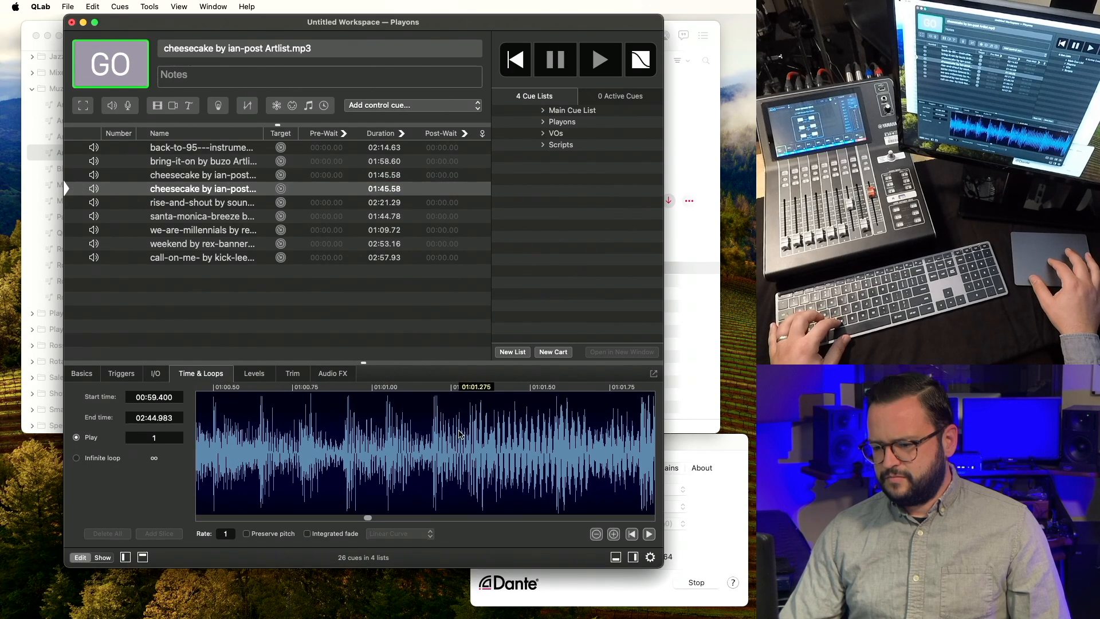
{"action": "key", "text": "s"}
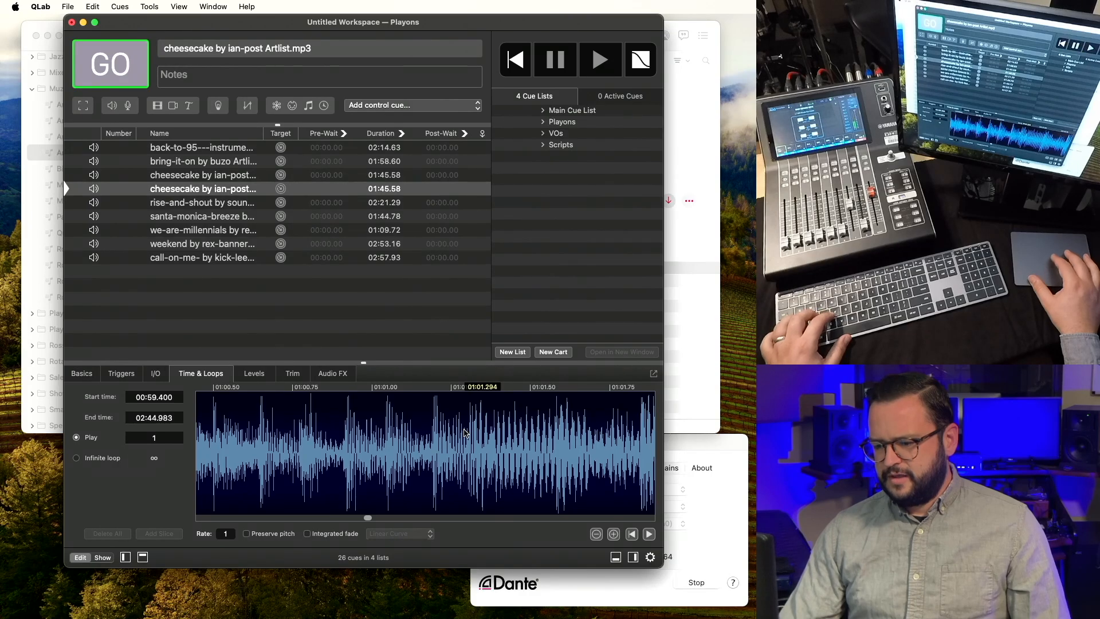
{"action": "left_click", "coordinate": [465, 434]}
{"action": "key", "text": "i"}
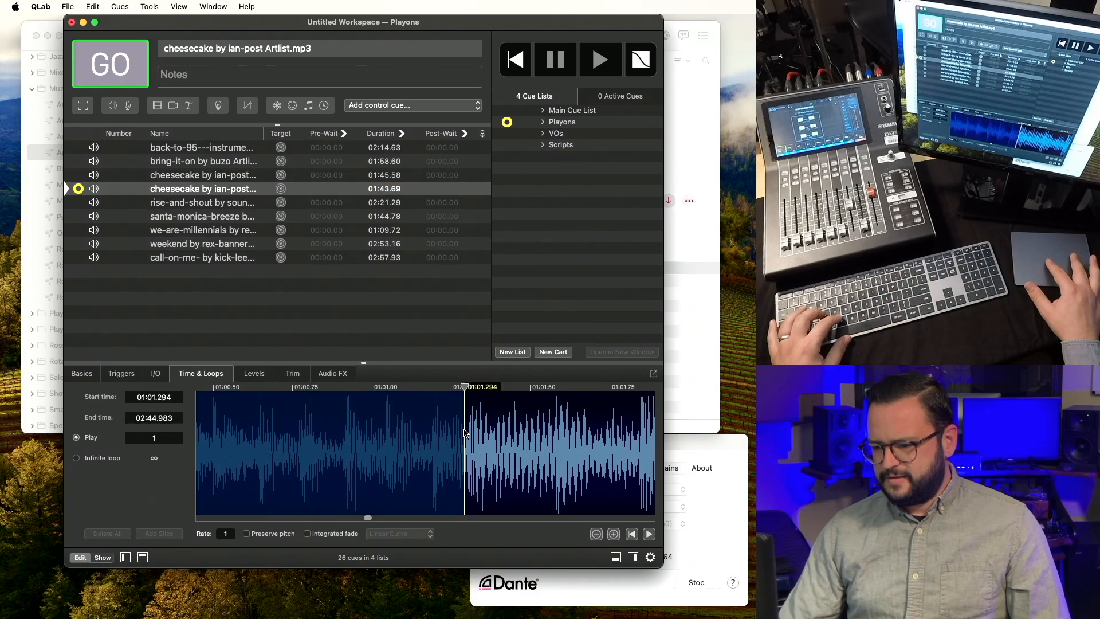
{"action": "scroll", "coordinate": [465, 434], "scroll_direction": "down", "scroll_amount": 3}
Append '- drum fill intro' to the original cheesecake cue's name.
{"action": "key", "text": "v"}
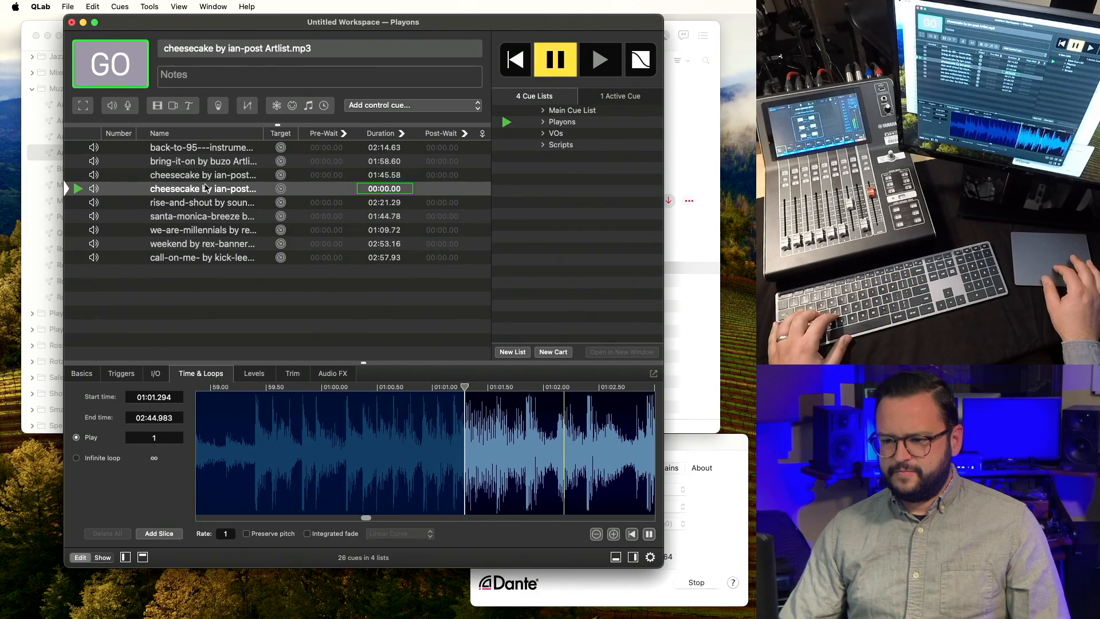
{"action": "key", "text": "s"}
{"action": "left_click", "coordinate": [216, 181]}
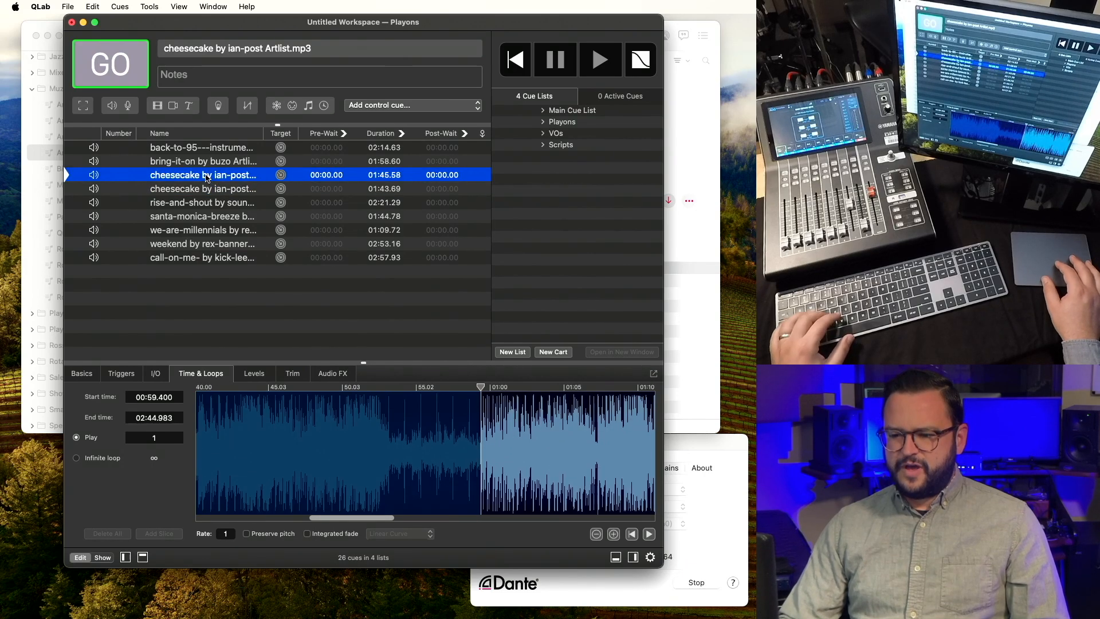
{"action": "double_click", "coordinate": [206, 178]}
{"action": "key", "text": "Right"}
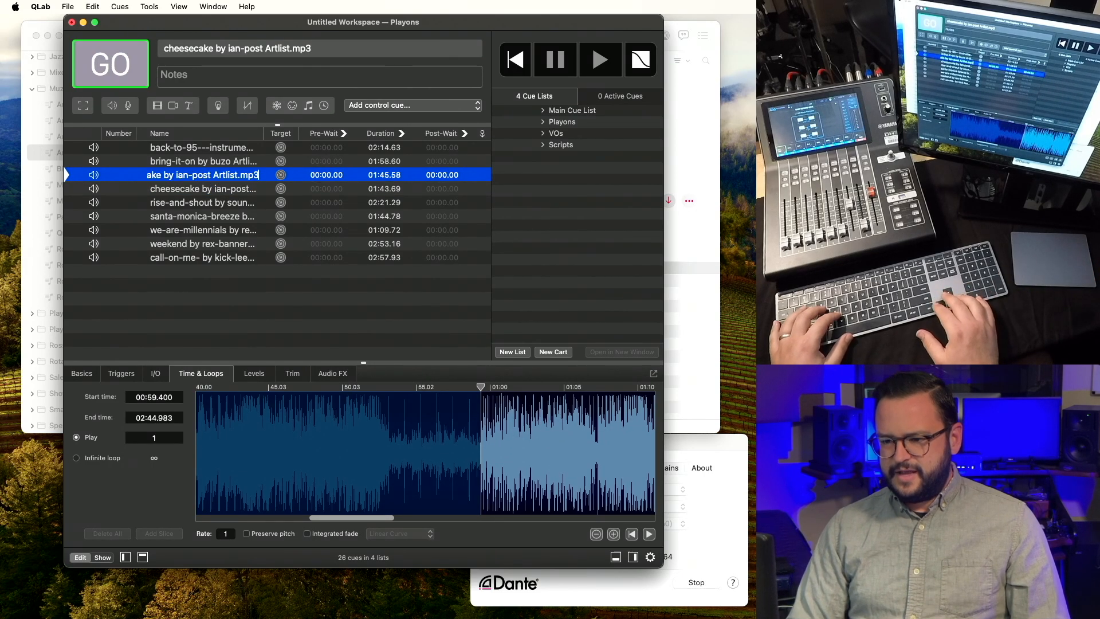
{"action": "type", "text": "-"}
{"action": "type", "text": " drum fill intro"}
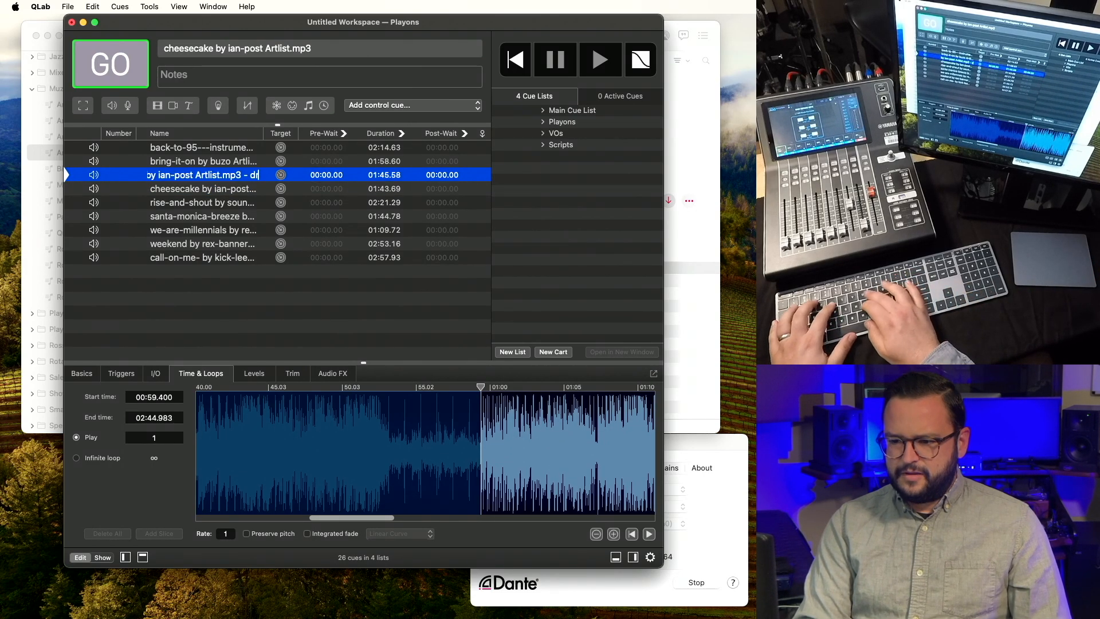
{"action": "key", "text": "Return"}
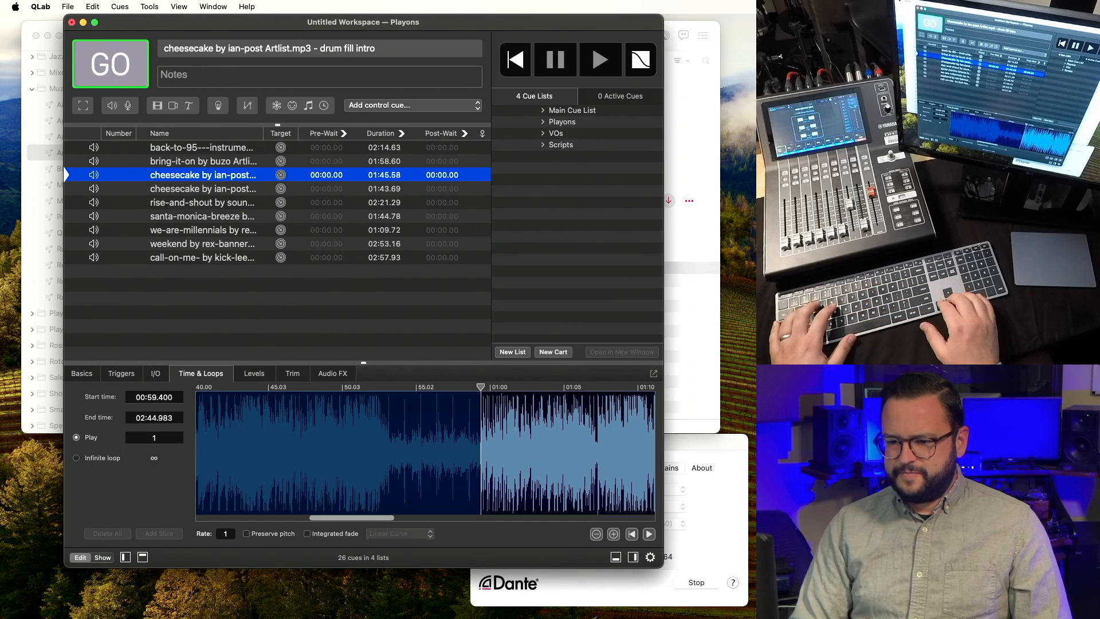
Append '- downbeat' to the second cheesecake cue's name.
{"action": "key", "text": "Down"}
{"action": "key", "text": "q"}
{"action": "key", "text": "Right"}
{"action": "type", "text": "- downbeat"}
{"action": "key", "text": "Return"}
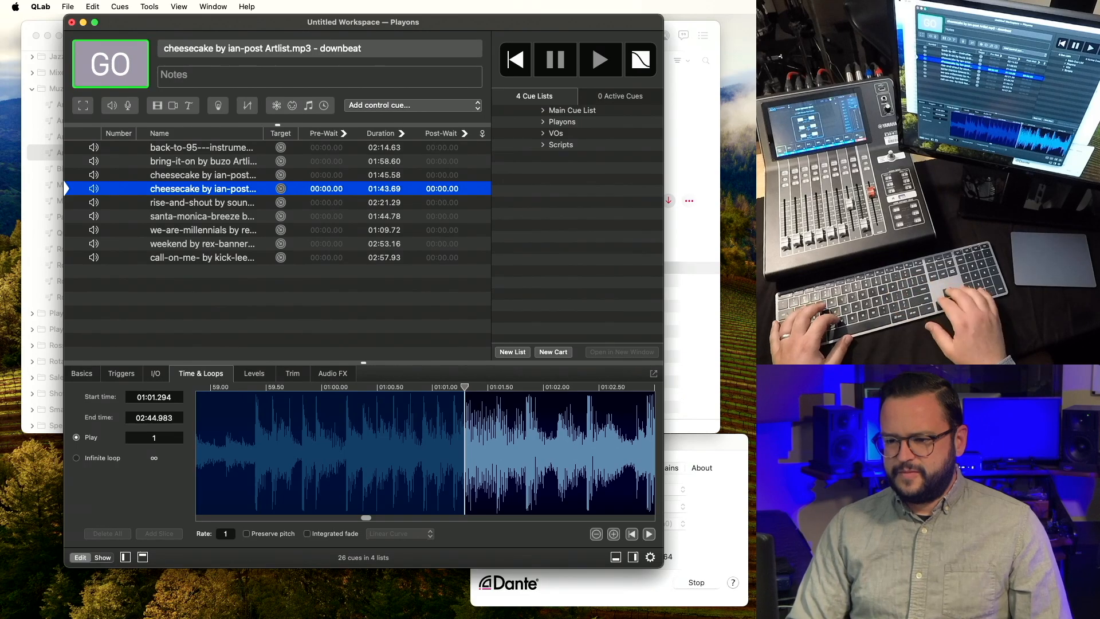
Audition the drum fill intro and downbeat cheesecake cues one after the other.
{"action": "key", "text": "Up"}
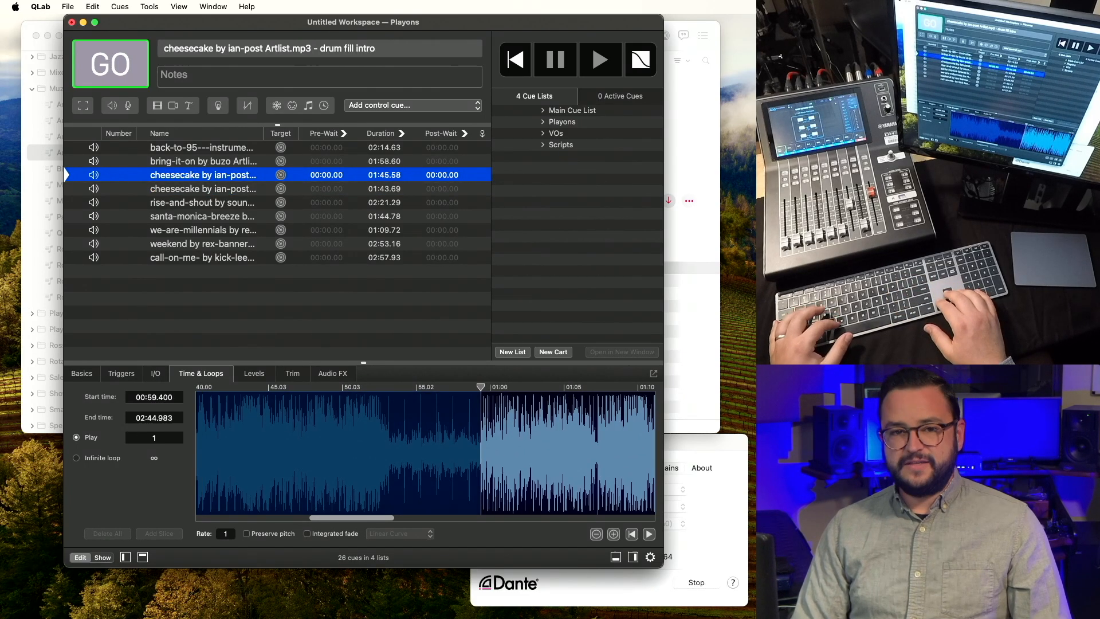
{"action": "key", "text": "v"}
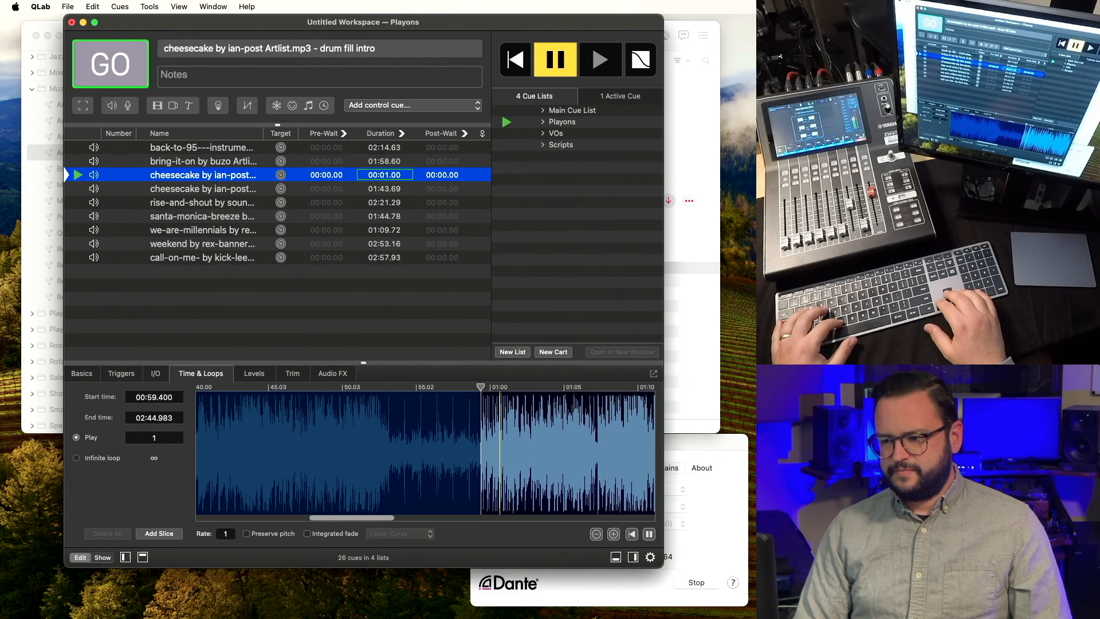
{"action": "key", "text": "Escape"}
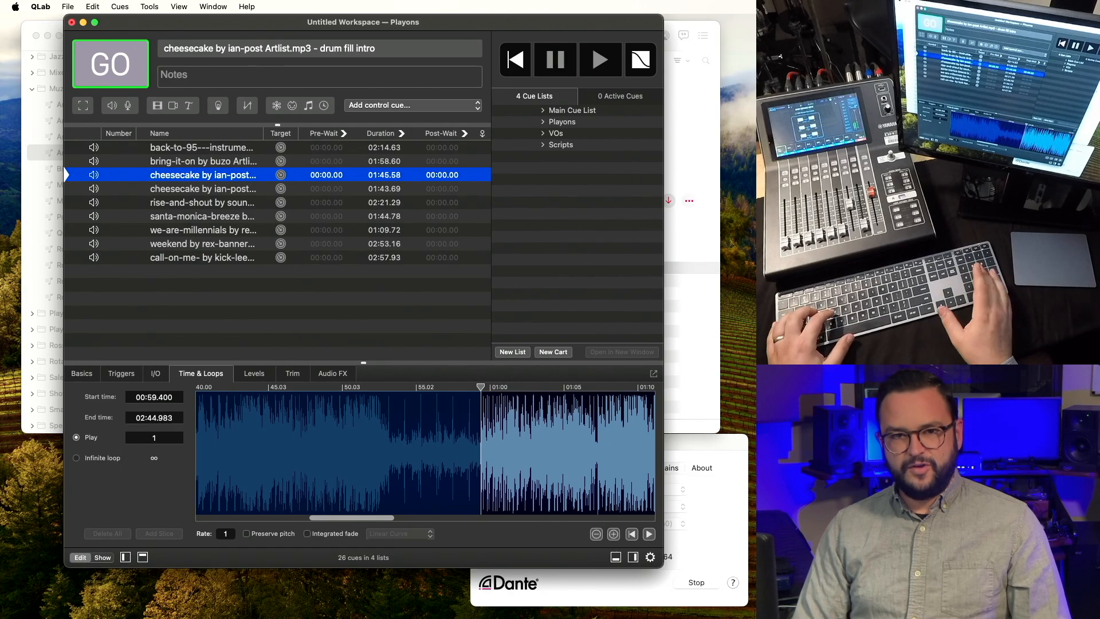
{"action": "key", "text": "Down"}
{"action": "key", "text": "v"}
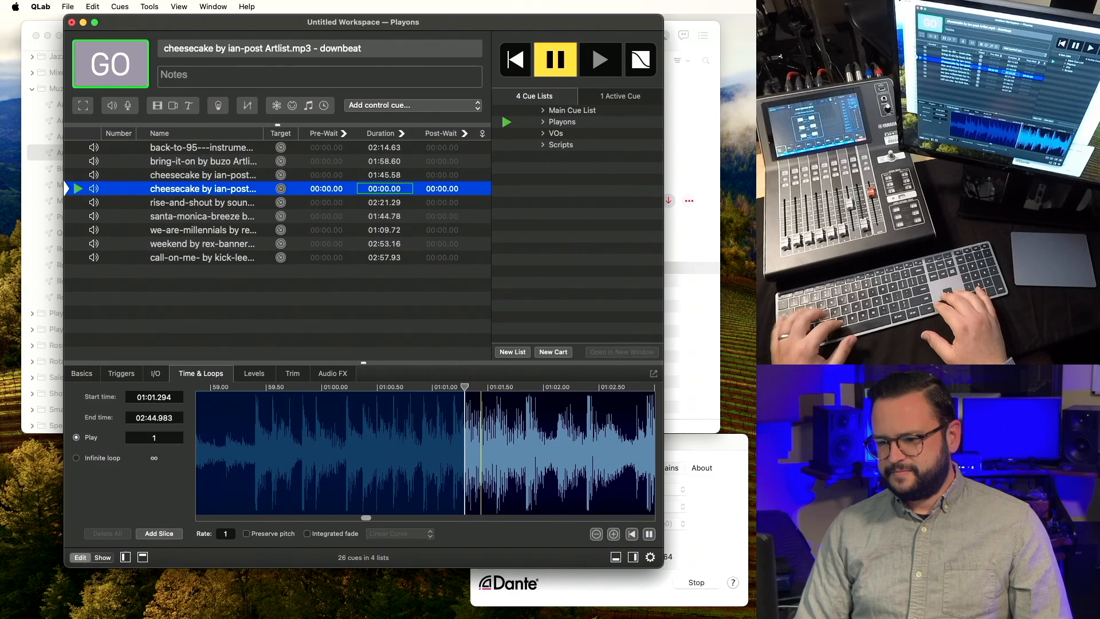
{"action": "key", "text": "Escape"}
{"action": "key", "text": "Down"}
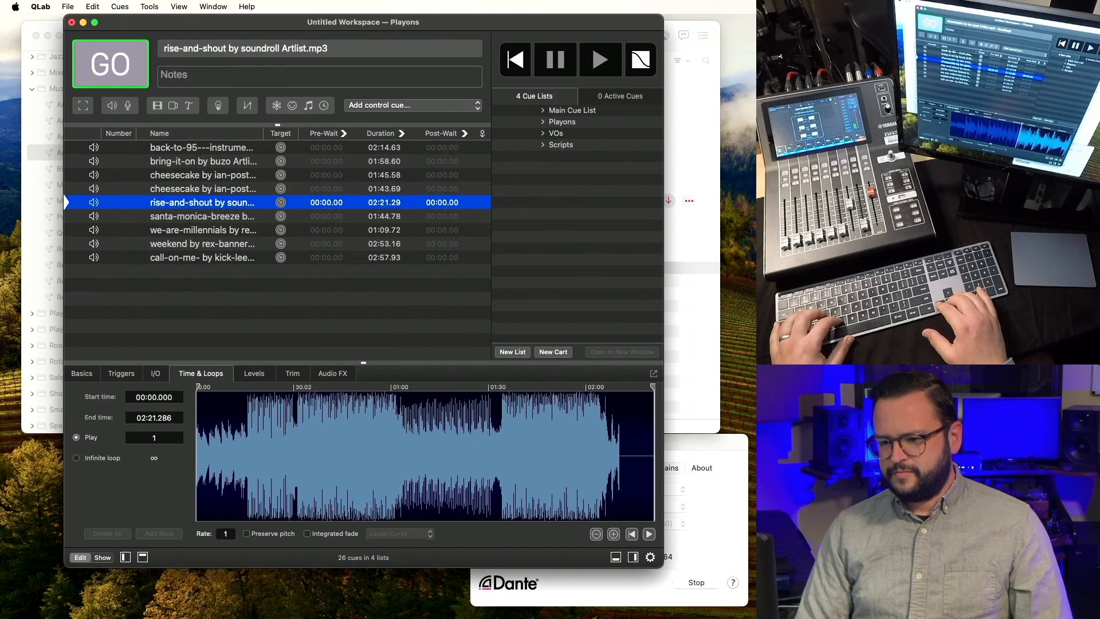
Set the rise-and-shout cue's start time to 00:31.653 and preview it.
{"action": "key", "text": "v"}
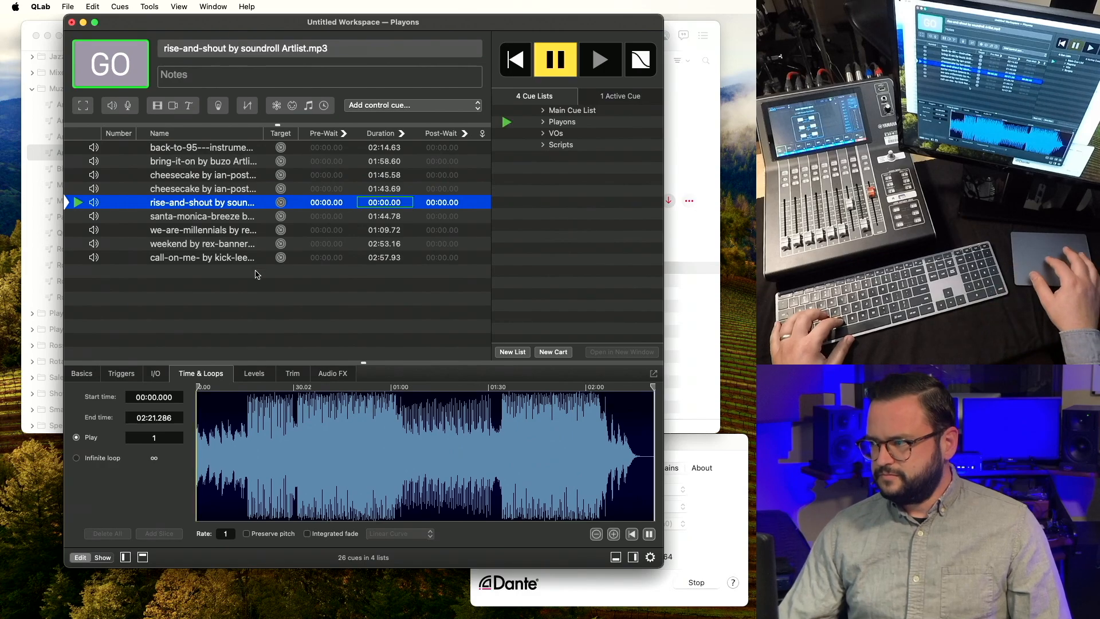
{"action": "left_click", "coordinate": [292, 440]}
{"action": "scroll", "coordinate": [296, 440], "scroll_direction": "up", "scroll_amount": 5}
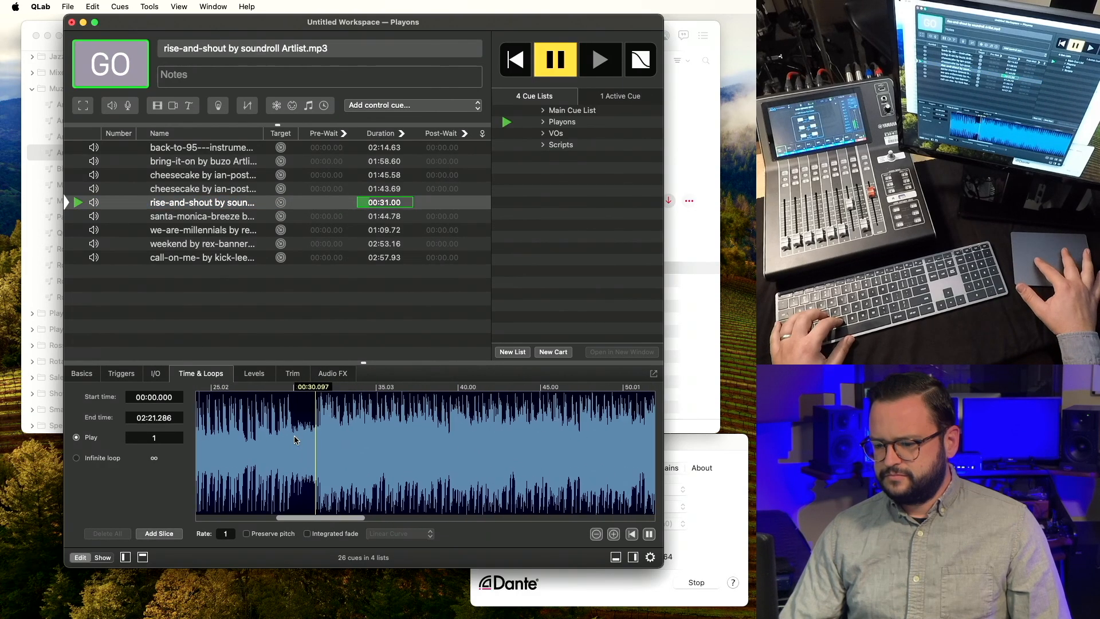
{"action": "scroll", "coordinate": [295, 440], "scroll_direction": "up", "scroll_amount": 3}
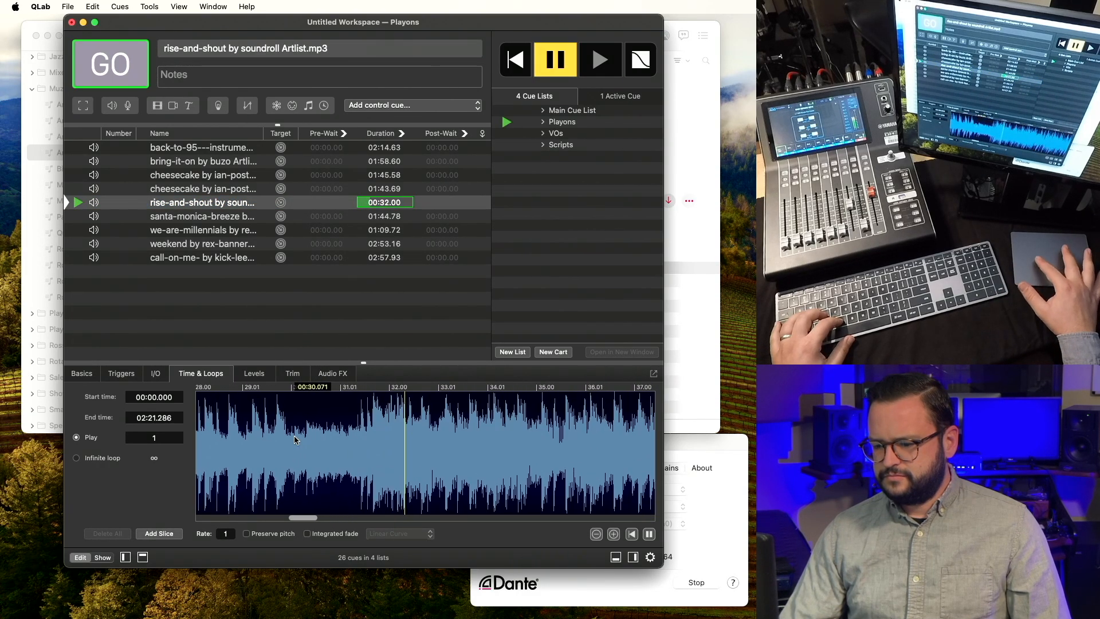
{"action": "key", "text": "s"}
{"action": "left_click", "coordinate": [372, 439]}
{"action": "key", "text": "i"}
{"action": "key", "text": "v"}
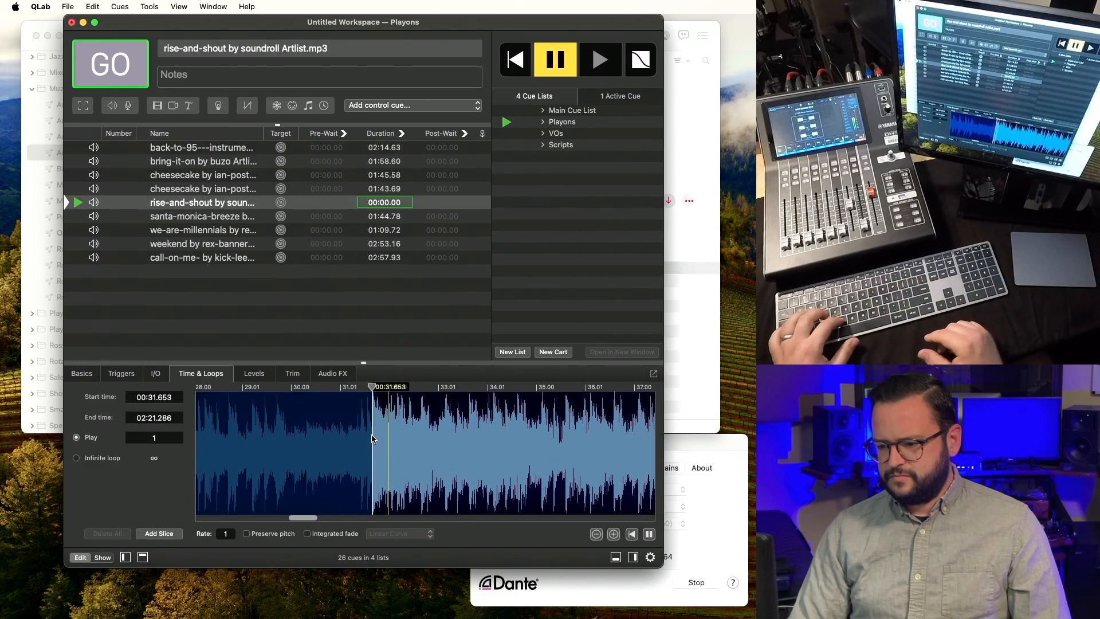
{"action": "key", "text": "s"}
Set the santa-monica-breeze cue's start time to 00:16.795 and preview it.
{"action": "left_click", "coordinate": [219, 216]}
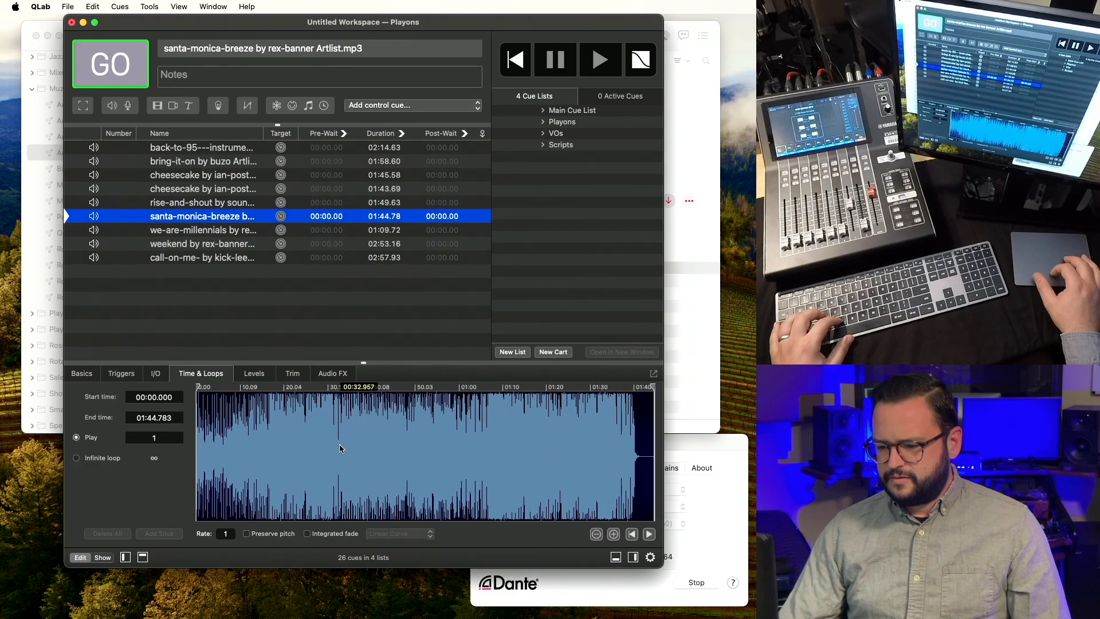
{"action": "left_click", "coordinate": [268, 440]}
{"action": "scroll", "coordinate": [267, 440], "scroll_direction": "up", "scroll_amount": 5}
{"action": "key", "text": "v"}
{"action": "scroll", "coordinate": [267, 440], "scroll_direction": "up", "scroll_amount": 5}
{"action": "scroll", "coordinate": [267, 442], "scroll_direction": "up", "scroll_amount": 5}
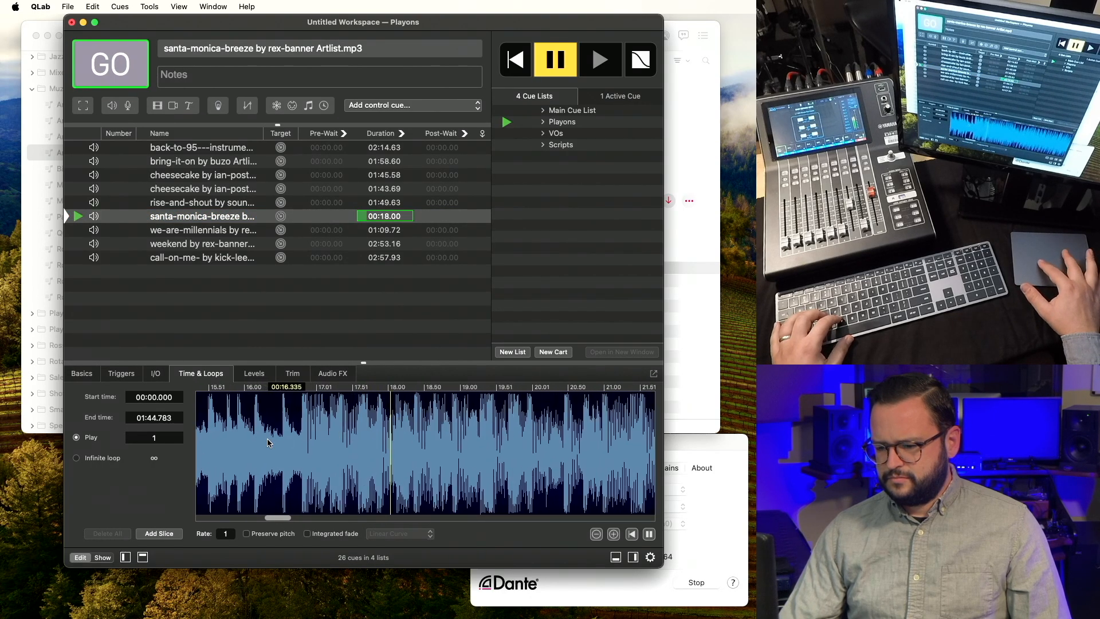
{"action": "key", "text": "s"}
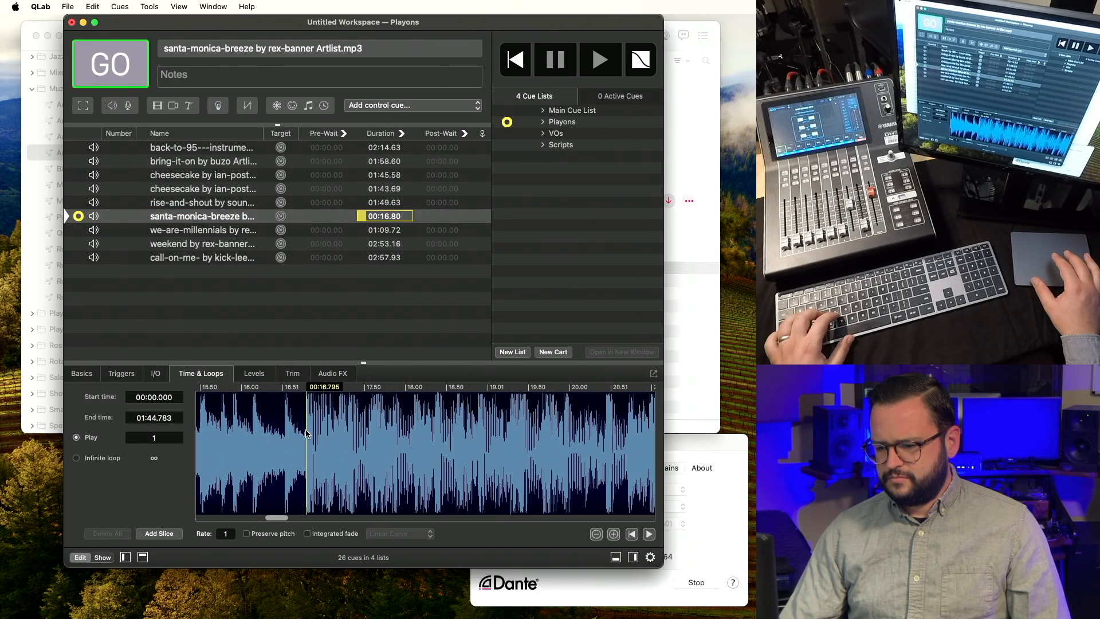
{"action": "key", "text": "i"}
{"action": "key", "text": "v"}
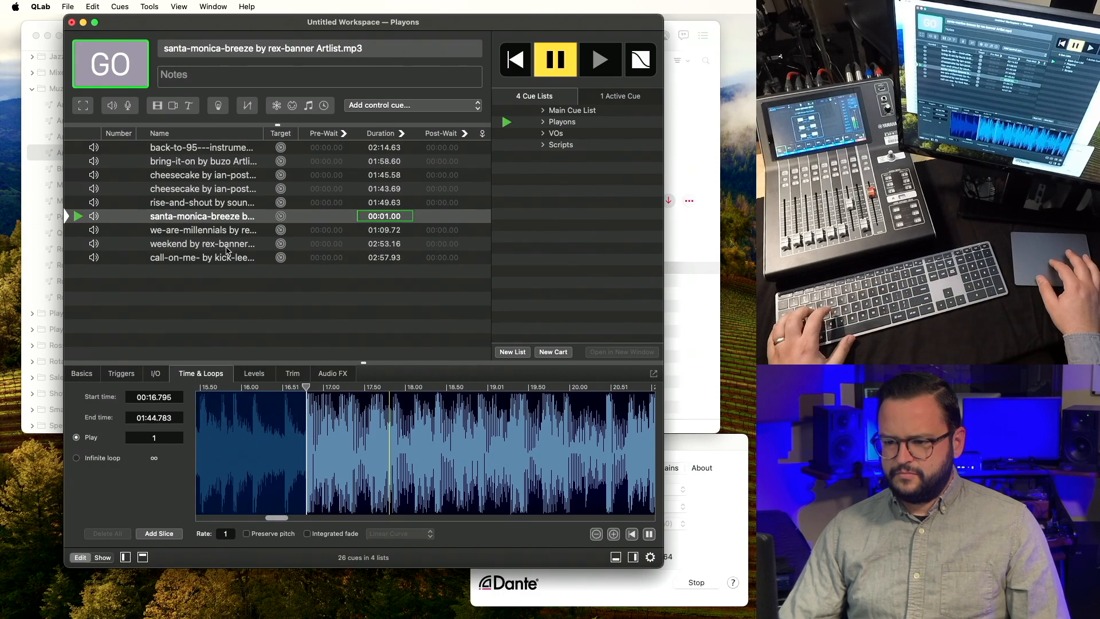
{"action": "key", "text": "s"}
Audition the we-are-millennials cue at several points to find its start.
{"action": "left_click", "coordinate": [242, 235]}
{"action": "key", "text": "v"}
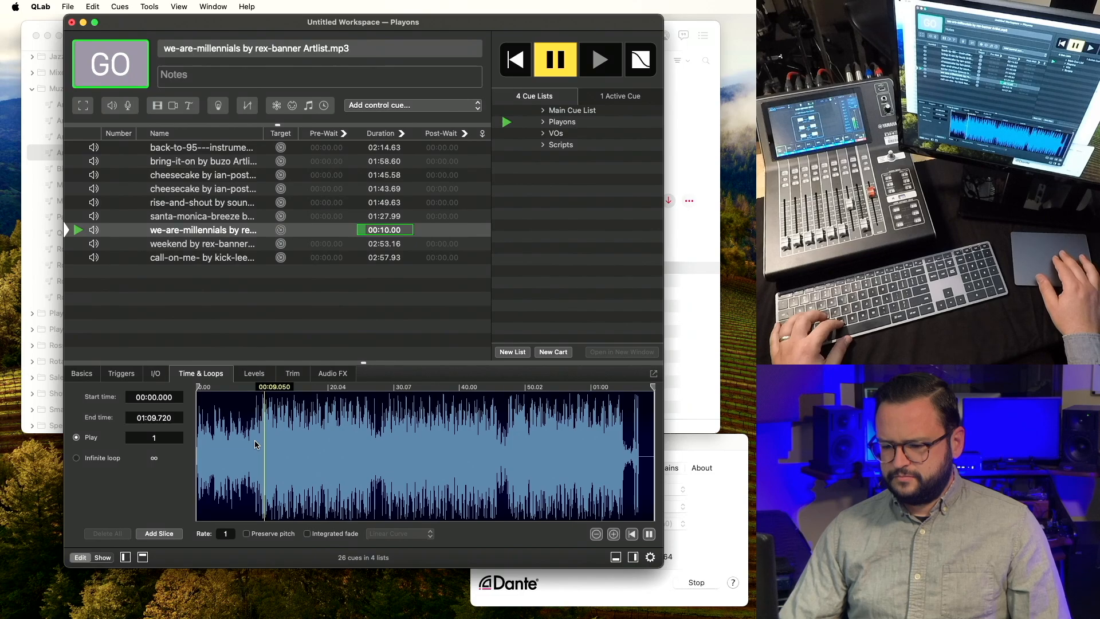
{"action": "scroll", "coordinate": [255, 442], "scroll_direction": "up", "scroll_amount": 5}
{"action": "left_click", "coordinate": [233, 445]}
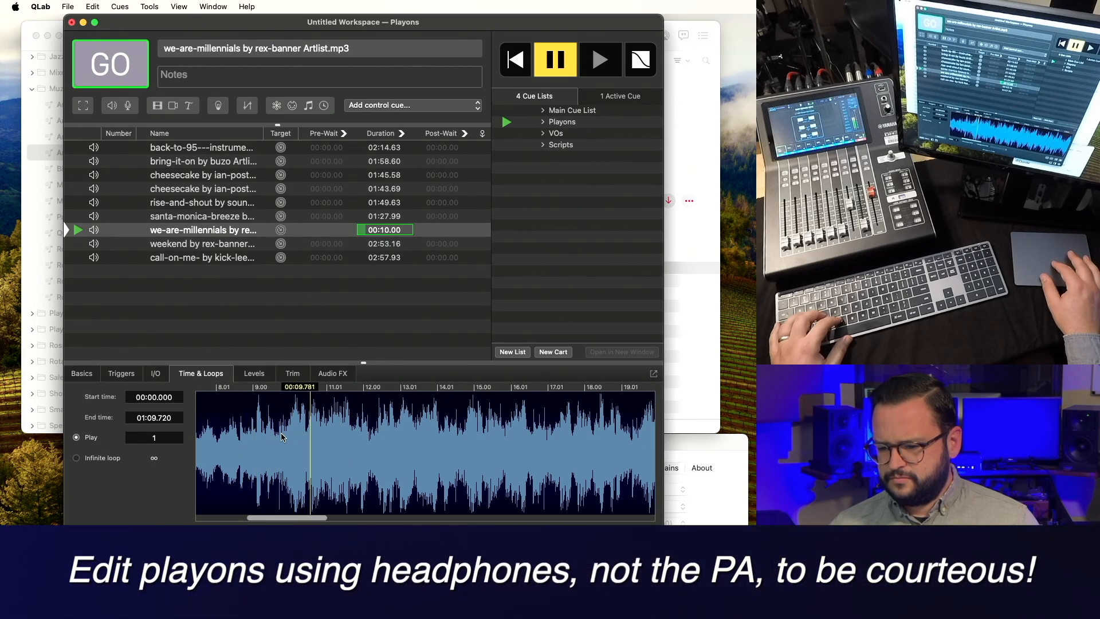
{"action": "left_click", "coordinate": [227, 447]}
{"action": "key", "text": "p"}
{"action": "key", "text": "p"}
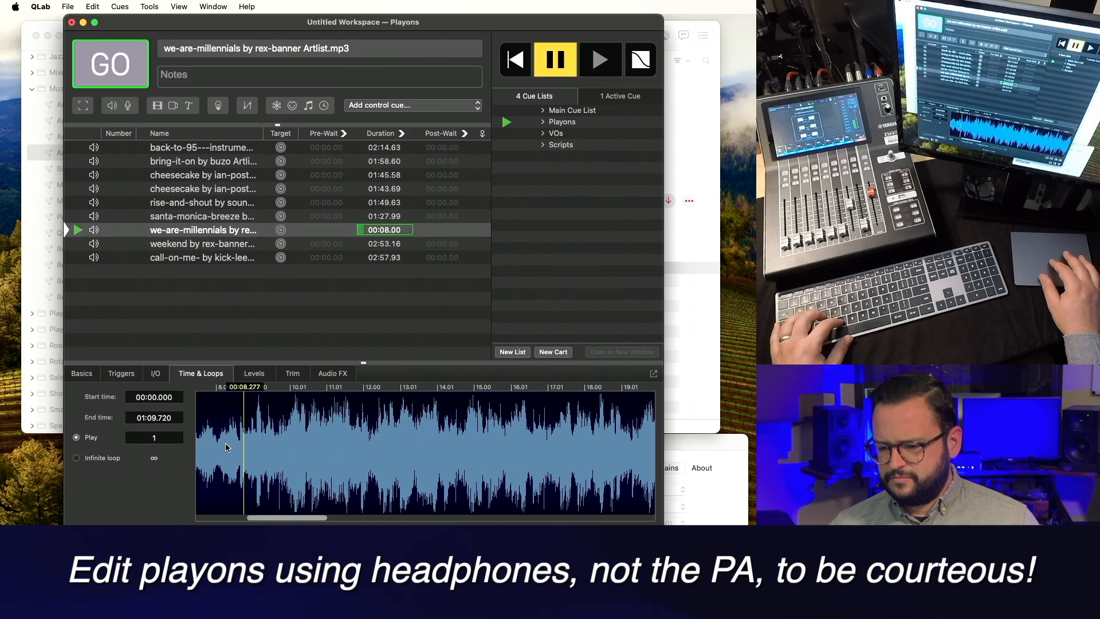
{"action": "left_click", "coordinate": [255, 448]}
{"action": "key", "text": "v"}
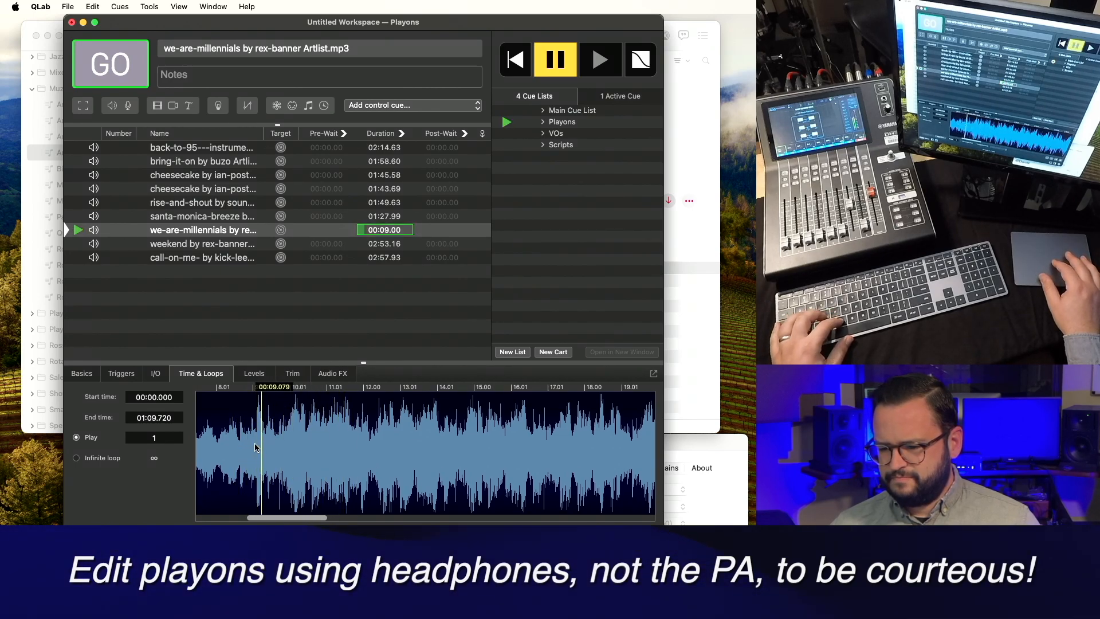
{"action": "scroll", "coordinate": [256, 448], "scroll_direction": "down", "scroll_amount": 5}
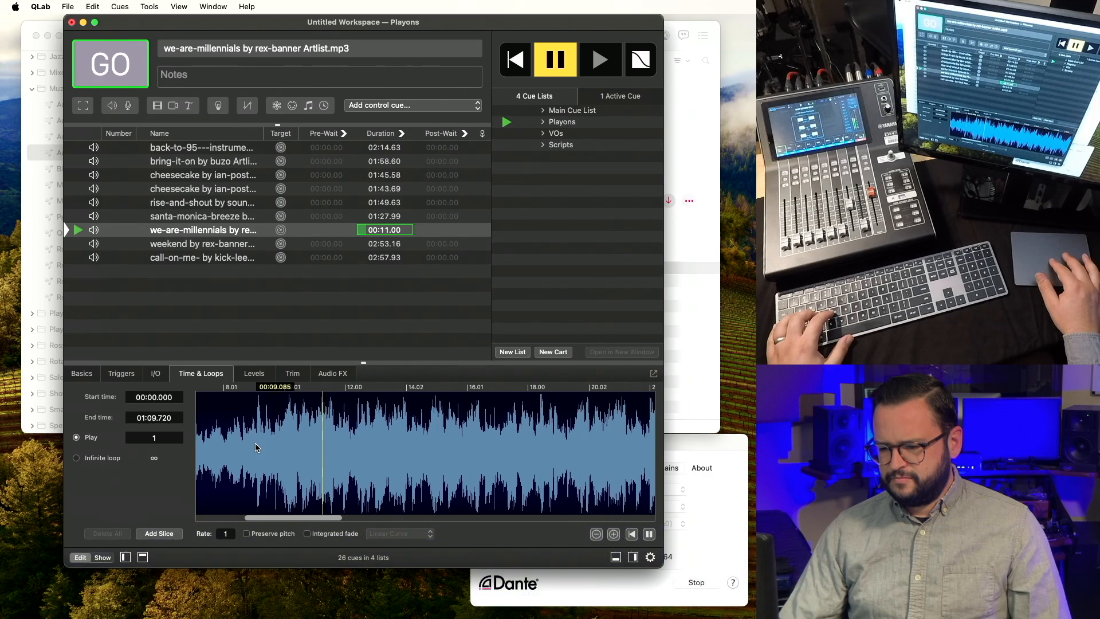
{"action": "left_click", "coordinate": [384, 446]}
{"action": "key", "text": "v"}
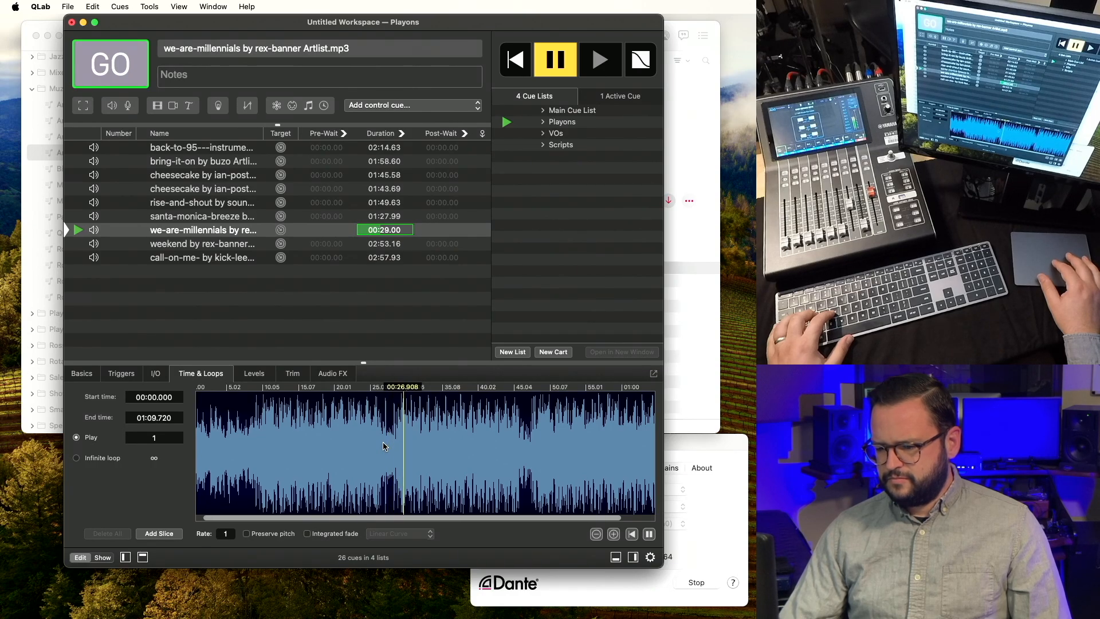
{"action": "key", "text": "p"}
Set the we-are-millennials cue's start time to 00:28.313 and preview it.
{"action": "scroll", "coordinate": [393, 442], "scroll_direction": "up", "scroll_amount": 5}
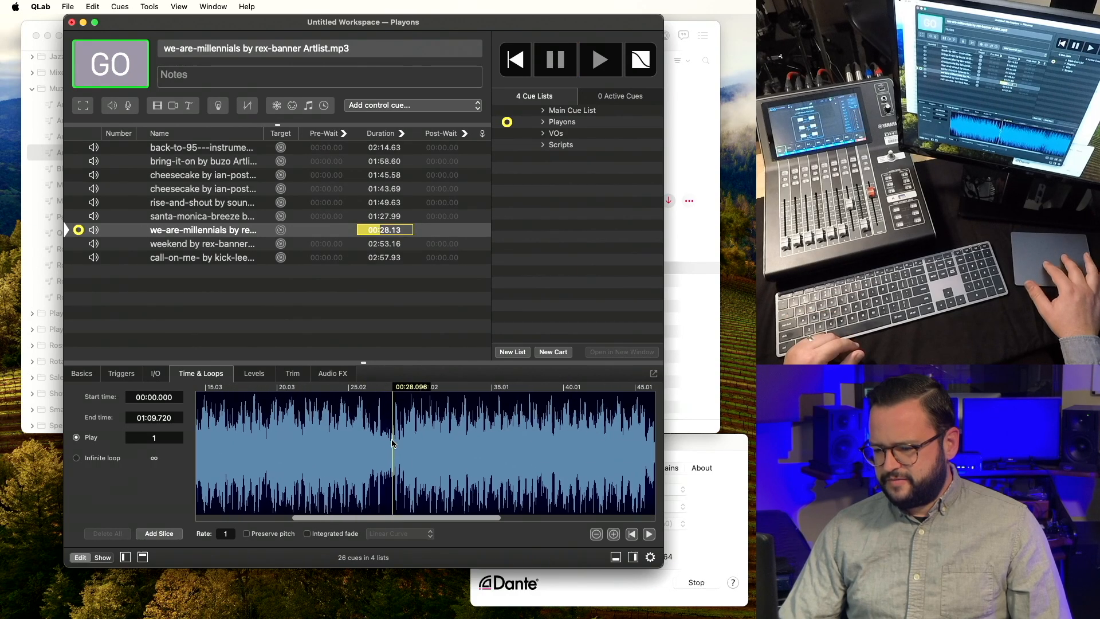
{"action": "left_click", "coordinate": [399, 436]}
{"action": "key", "text": "v"}
{"action": "left_click", "coordinate": [399, 437]}
{"action": "key", "text": "i"}
{"action": "key", "text": "v"}
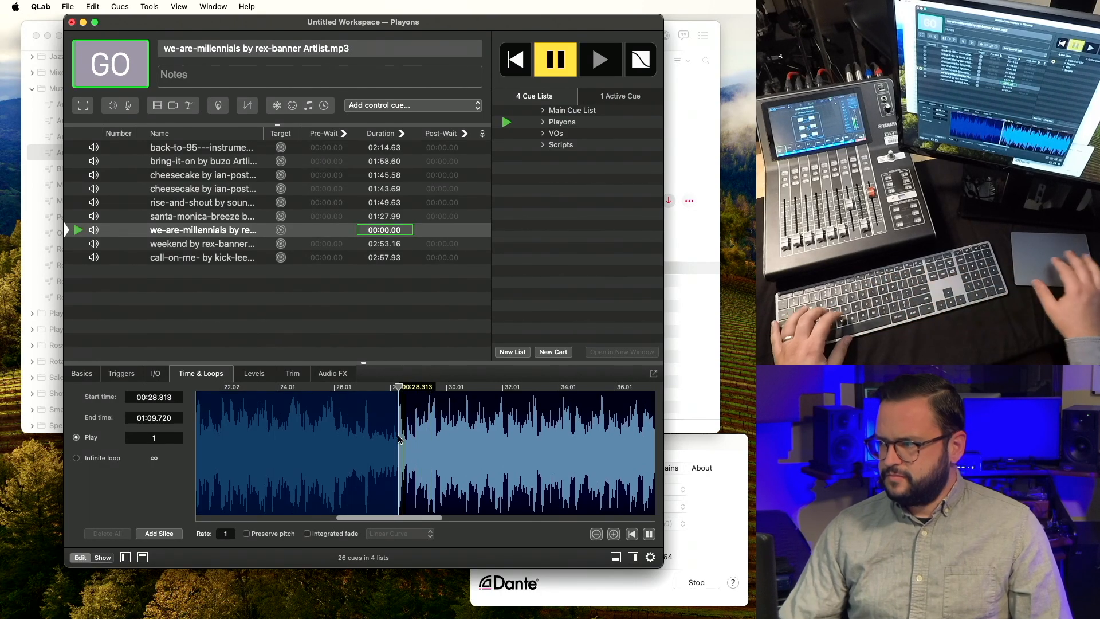
{"action": "scroll", "coordinate": [399, 438], "scroll_direction": "down", "scroll_amount": 5}
{"action": "key", "text": "Escape"}
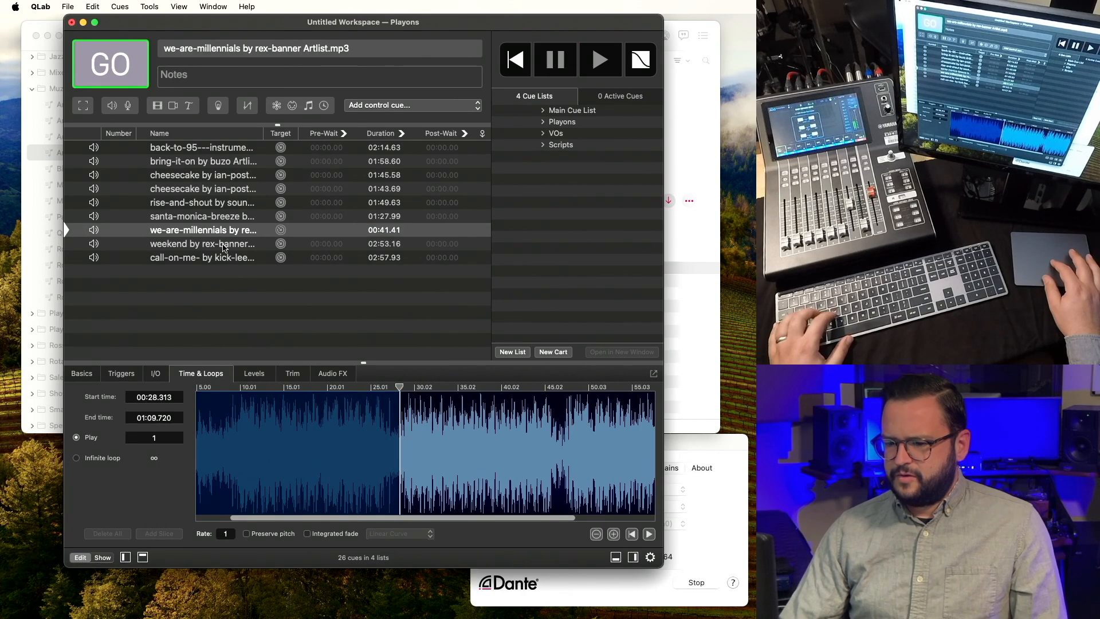
{"action": "left_click", "coordinate": [224, 248]}
Audition the weekend cue from near its beginning to find where the music starts.
{"action": "key", "text": "v"}
{"action": "left_click", "coordinate": [277, 439]}
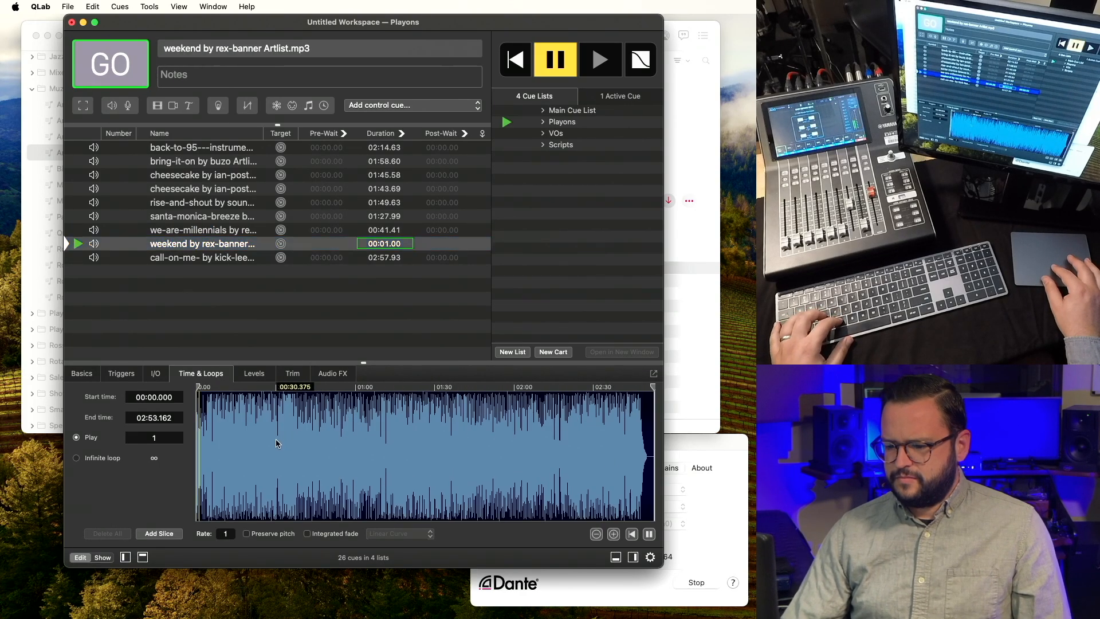
{"action": "scroll", "coordinate": [277, 439], "scroll_direction": "up", "scroll_amount": 5}
{"action": "scroll", "coordinate": [276, 442], "scroll_direction": "down", "scroll_amount": 5}
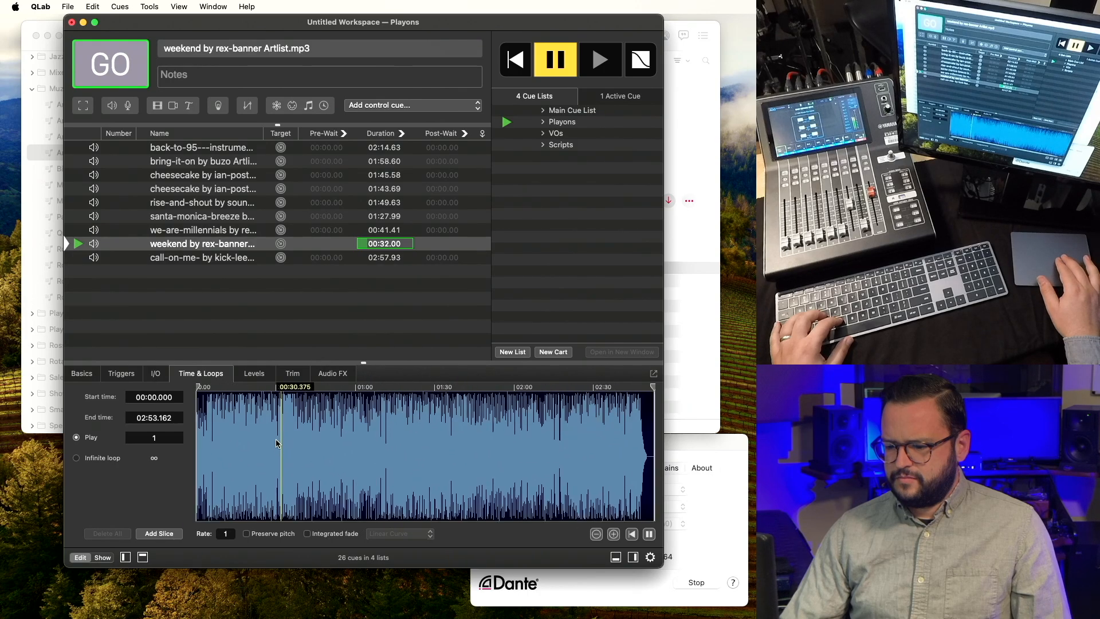
{"action": "key", "text": "Escape"}
{"action": "left_click", "coordinate": [208, 448]}
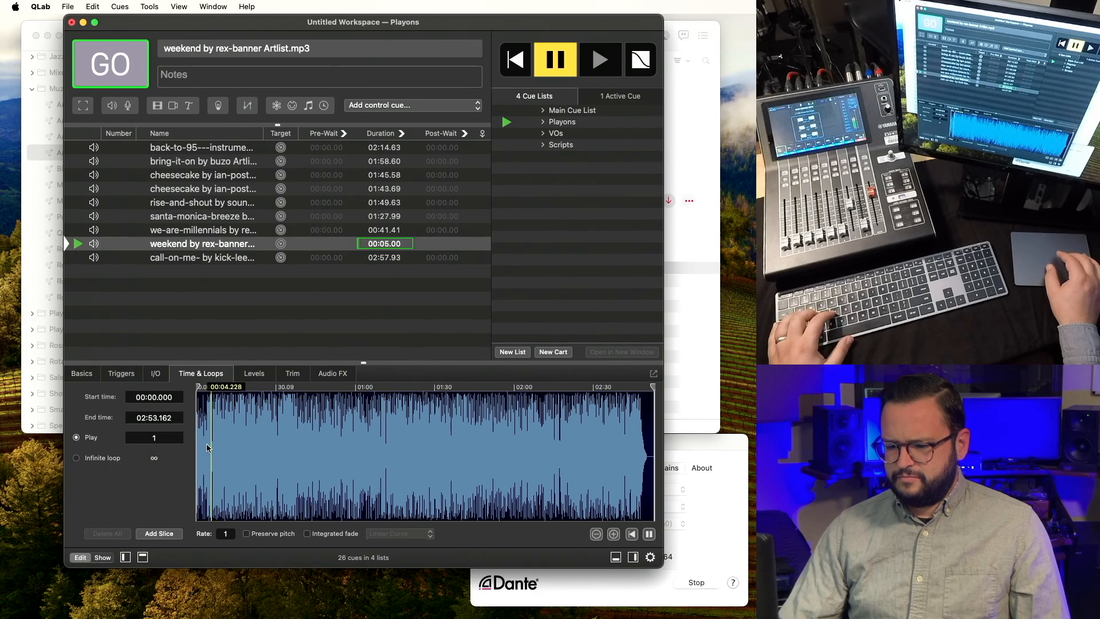
{"action": "key", "text": "Escape"}
{"action": "scroll", "coordinate": [208, 448], "scroll_direction": "up", "scroll_amount": 5}
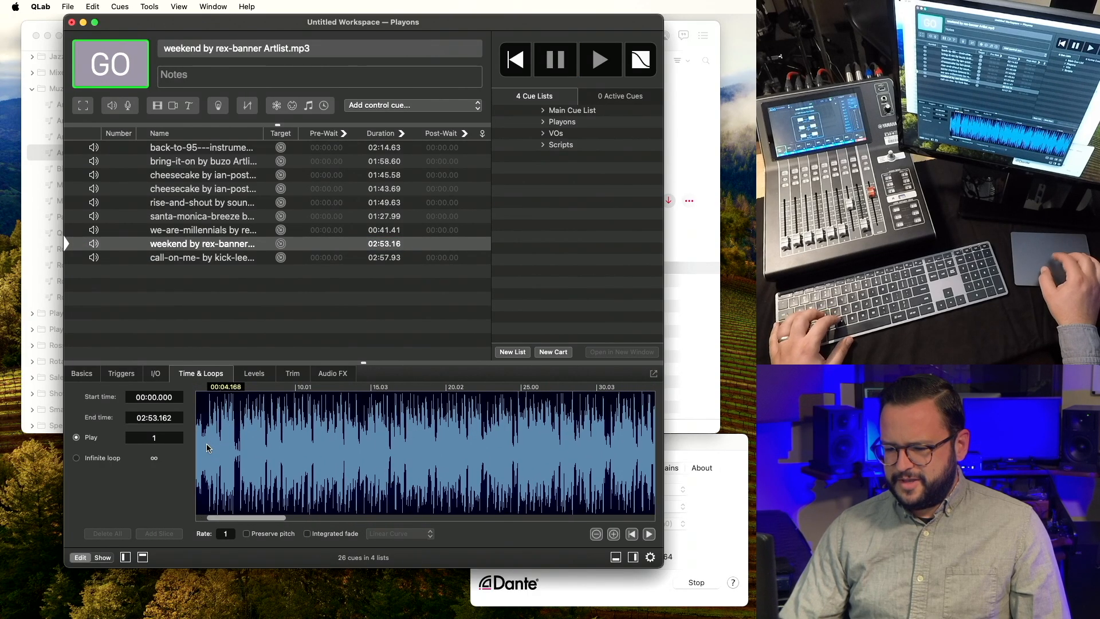
{"action": "left_click", "coordinate": [208, 448]}
{"action": "key", "text": "Escape"}
Set the weekend cue's start at 00:04.240, then fine-tune it to 00:04.310.
{"action": "left_click", "coordinate": [208, 445]}
{"action": "key", "text": "i"}
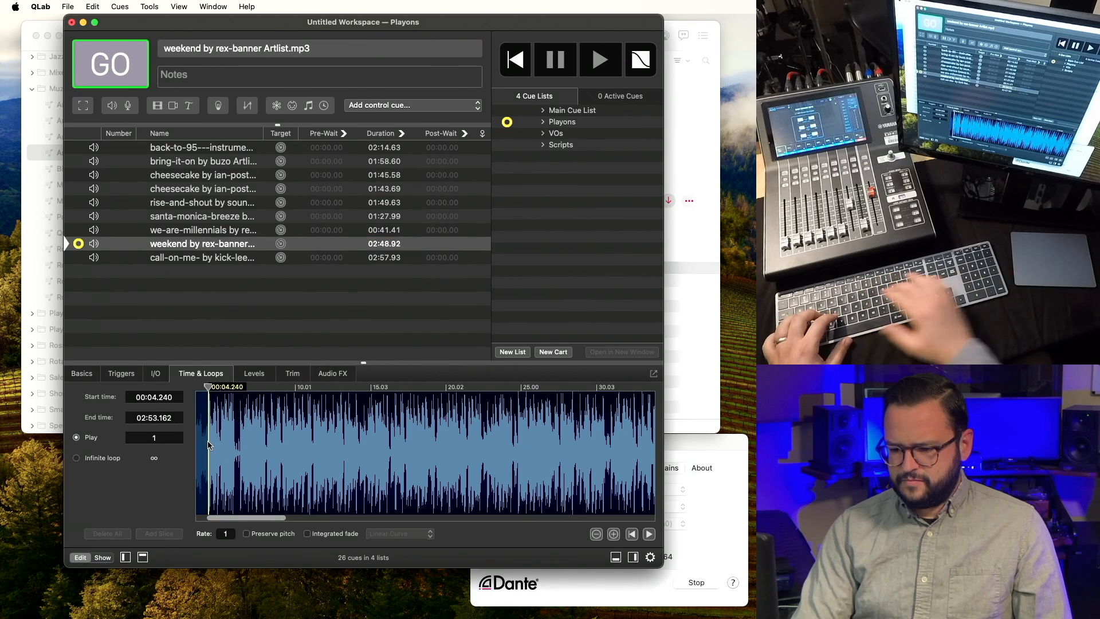
{"action": "key", "text": "v"}
{"action": "key", "text": "s"}
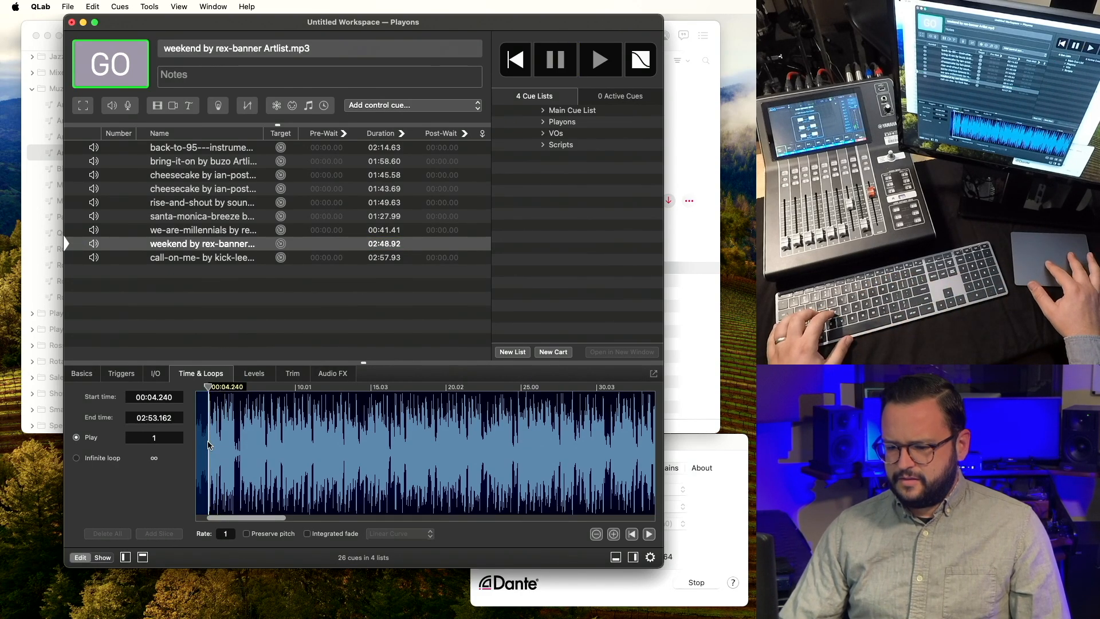
{"action": "scroll", "coordinate": [210, 446], "scroll_direction": "up", "scroll_amount": 5}
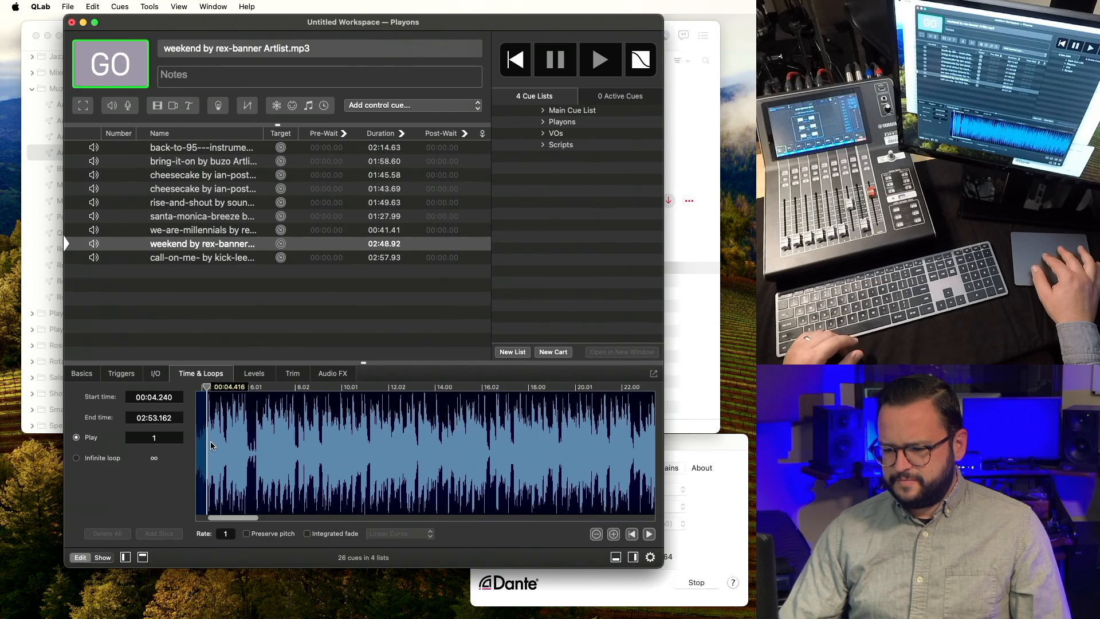
{"action": "left_click_drag", "start_coordinate": [203, 387], "coordinate": [206, 388]}
{"action": "key", "text": "v"}
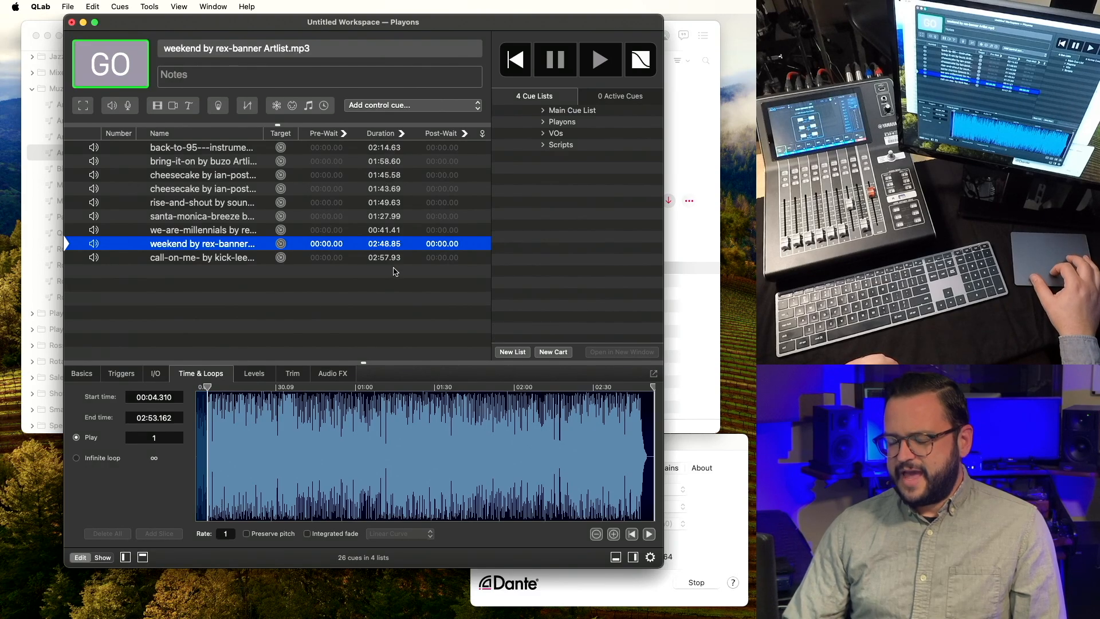
Toggle the Duration column between elapsed and remaining time, then audition the weekend cue.
{"action": "left_click", "coordinate": [401, 136]}
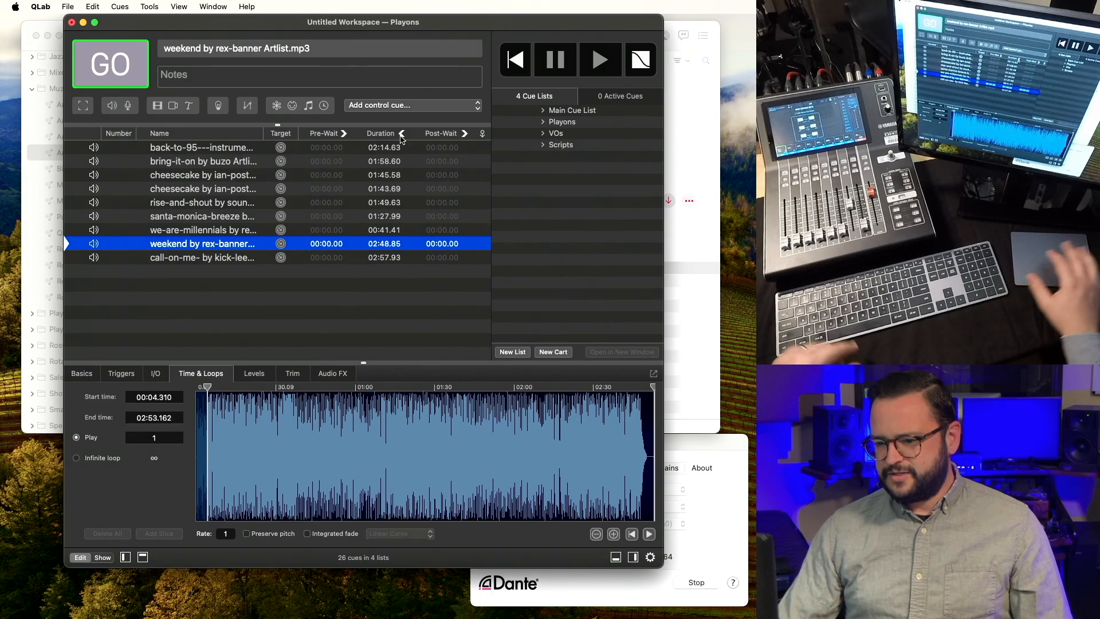
{"action": "key", "text": "space"}
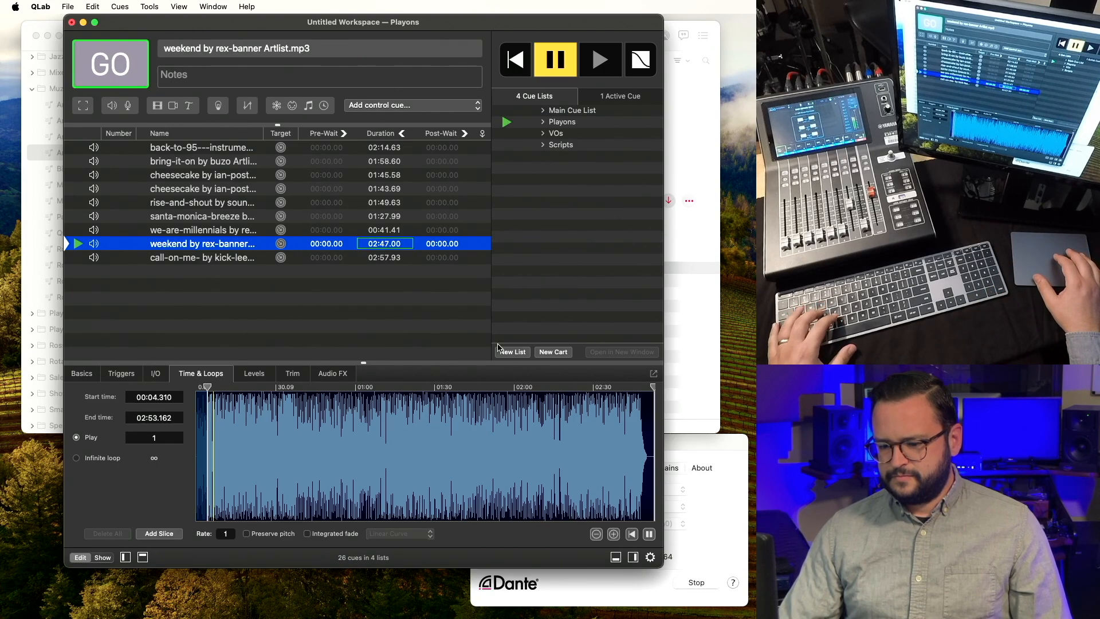
{"action": "key", "text": "Escape"}
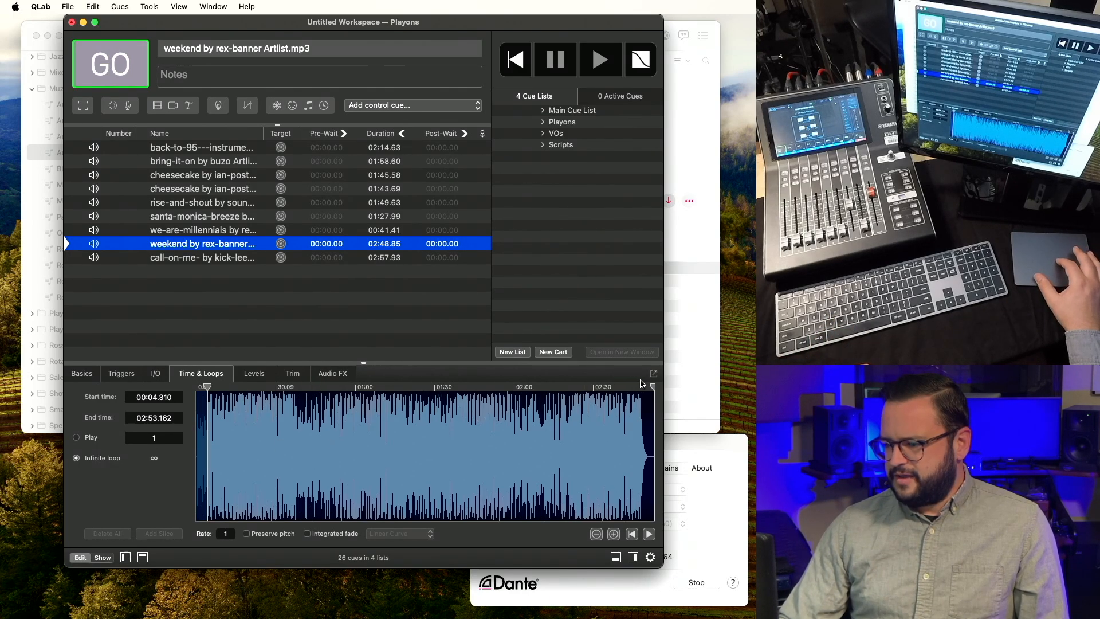
Pull the weekend cue's end point earlier to about 02:51 and check the ending.
{"action": "left_click_drag", "start_coordinate": [653, 387], "coordinate": [647, 387]}
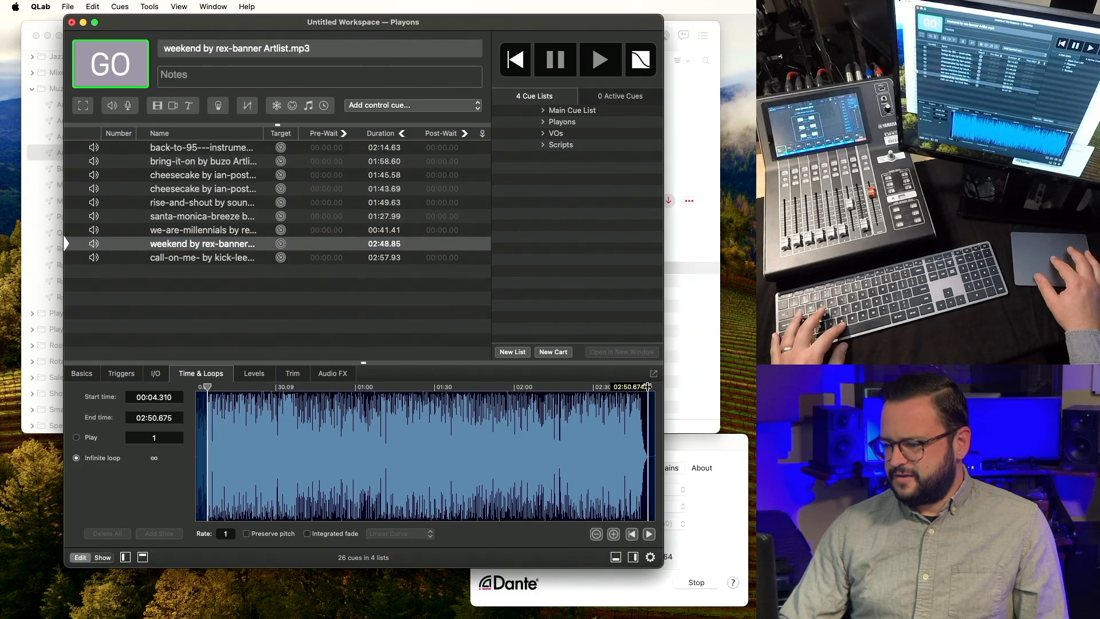
{"action": "left_click", "coordinate": [636, 427]}
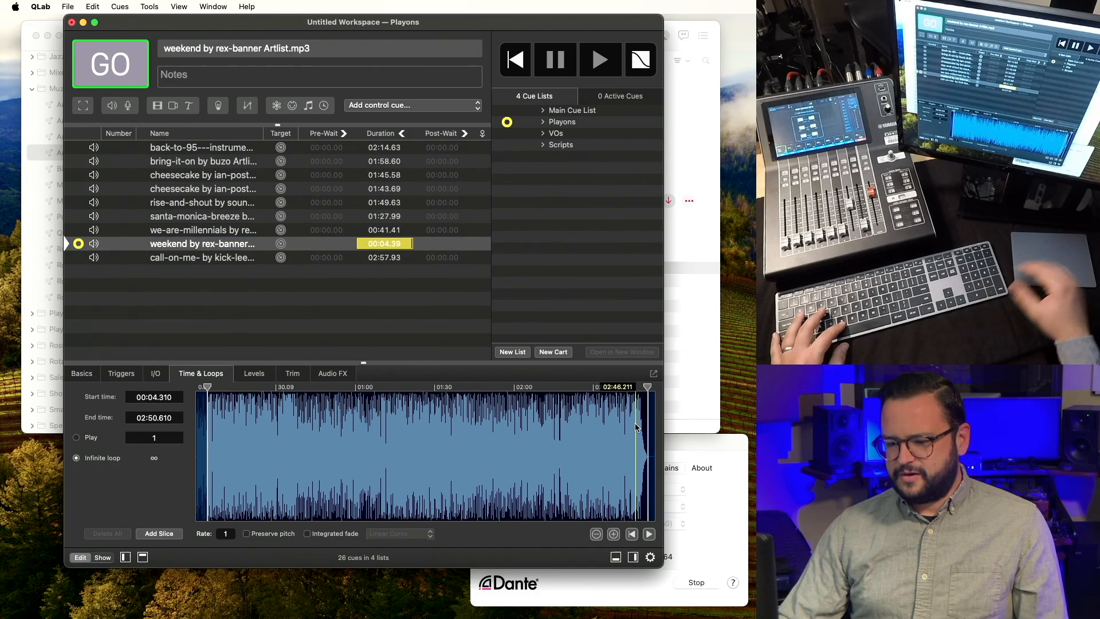
{"action": "key", "text": "v"}
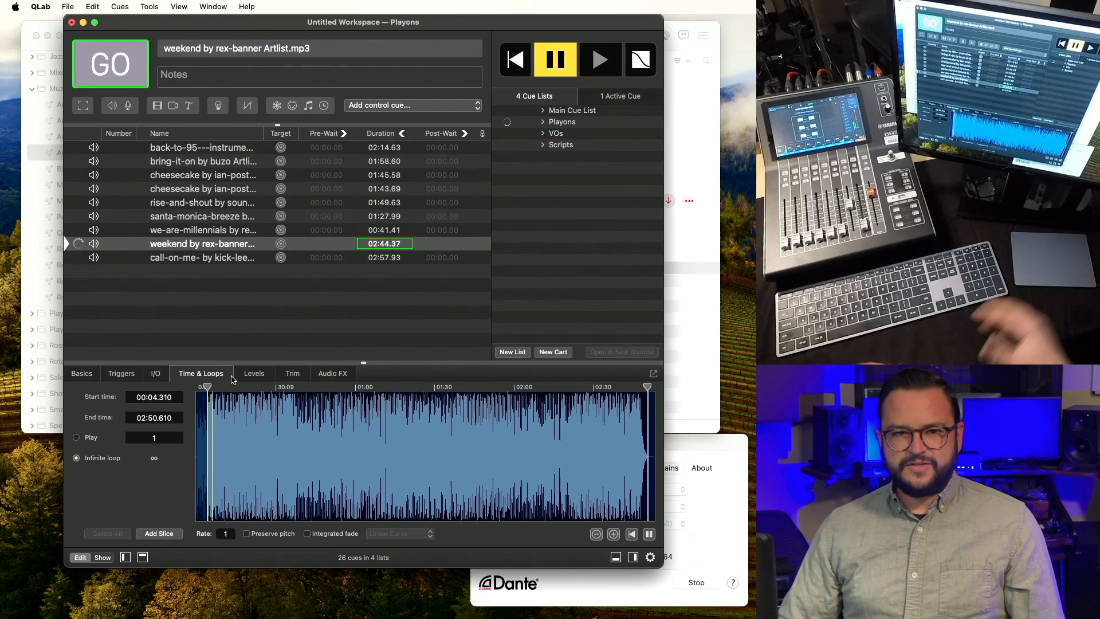
{"action": "key", "text": "Escape"}
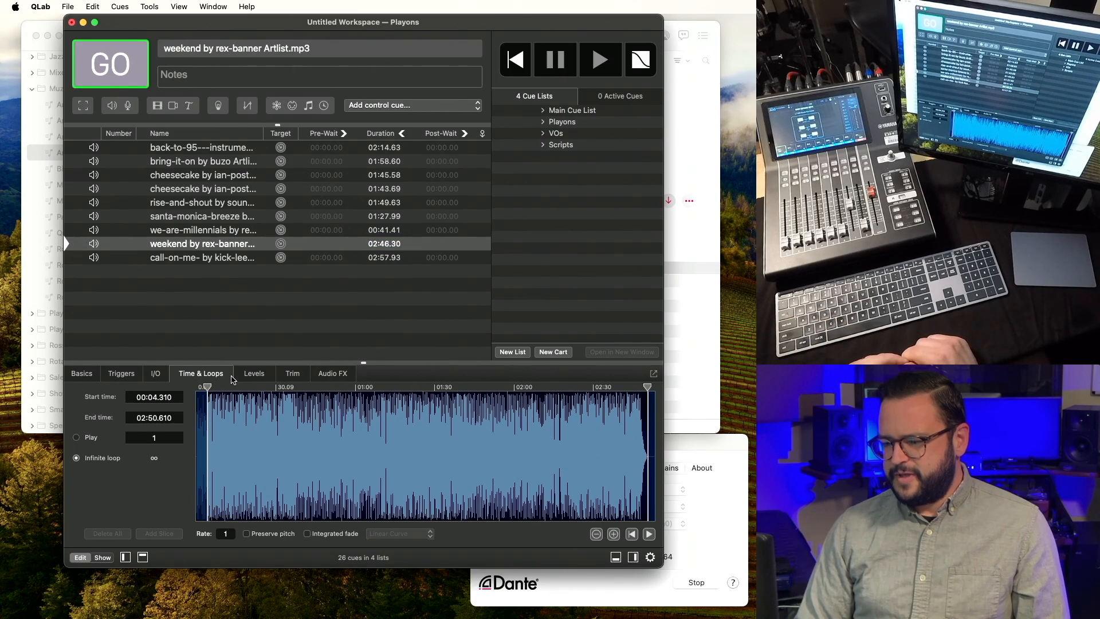
{"action": "left_click", "coordinate": [637, 464]}
{"action": "scroll", "coordinate": [638, 465], "scroll_direction": "up", "scroll_amount": 5}
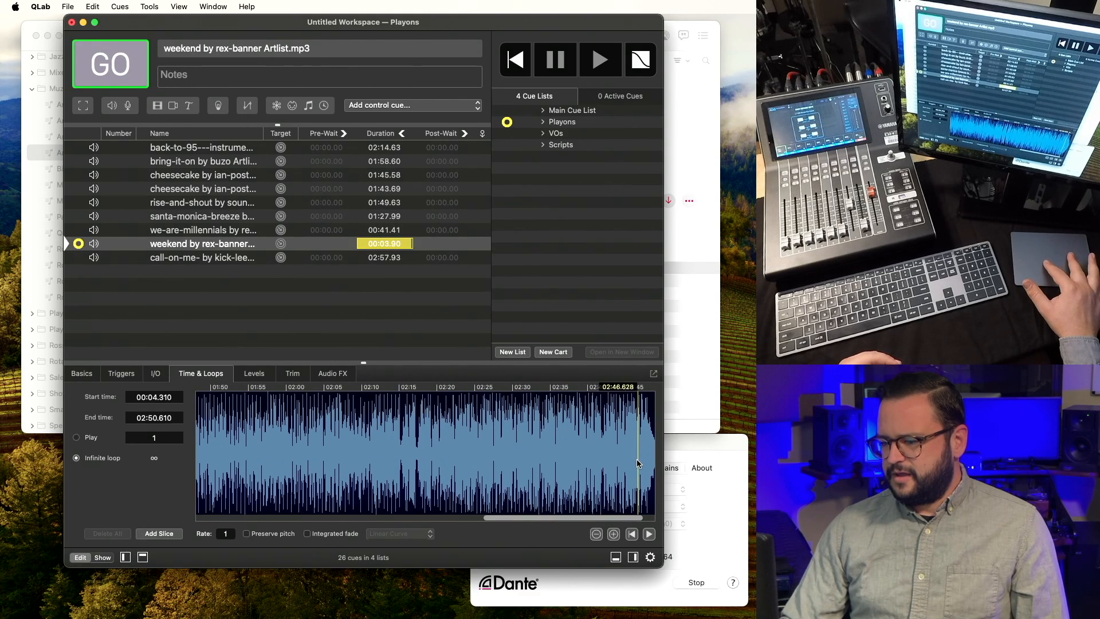
{"action": "scroll", "coordinate": [638, 464], "scroll_direction": "up", "scroll_amount": 3}
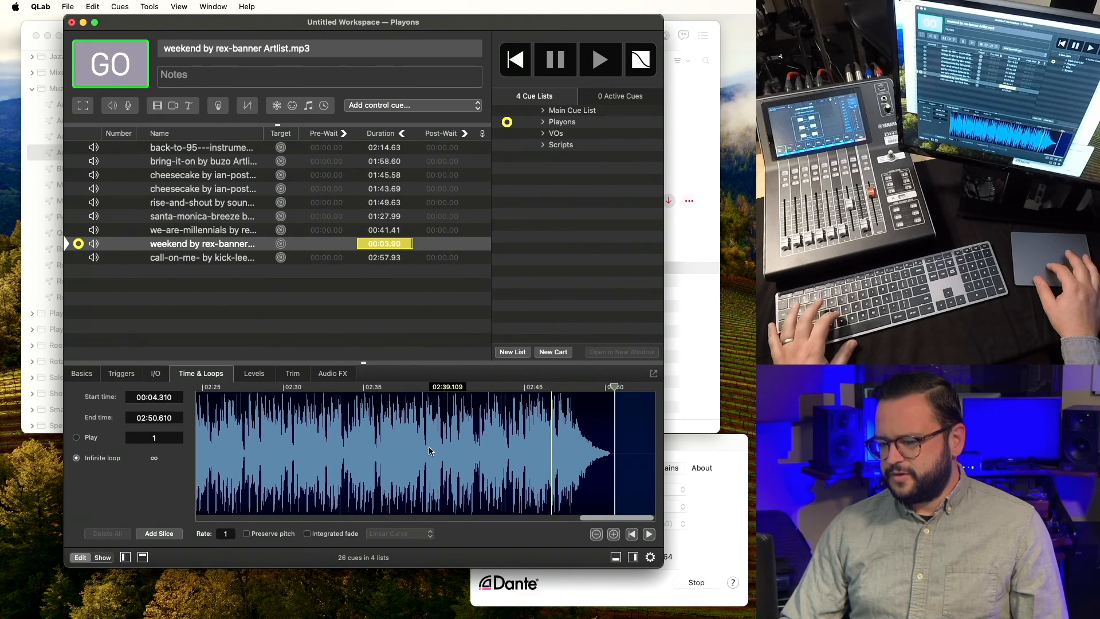
Listen through the fade-out and set the end time to 02:48.227.
{"action": "left_click", "coordinate": [351, 446]}
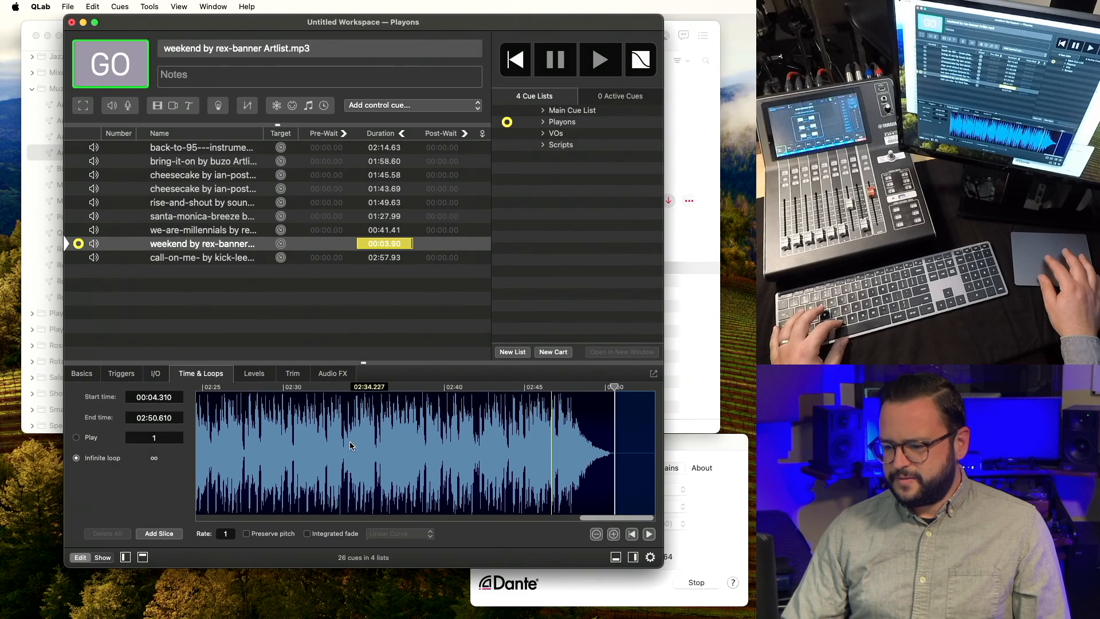
{"action": "key", "text": "space"}
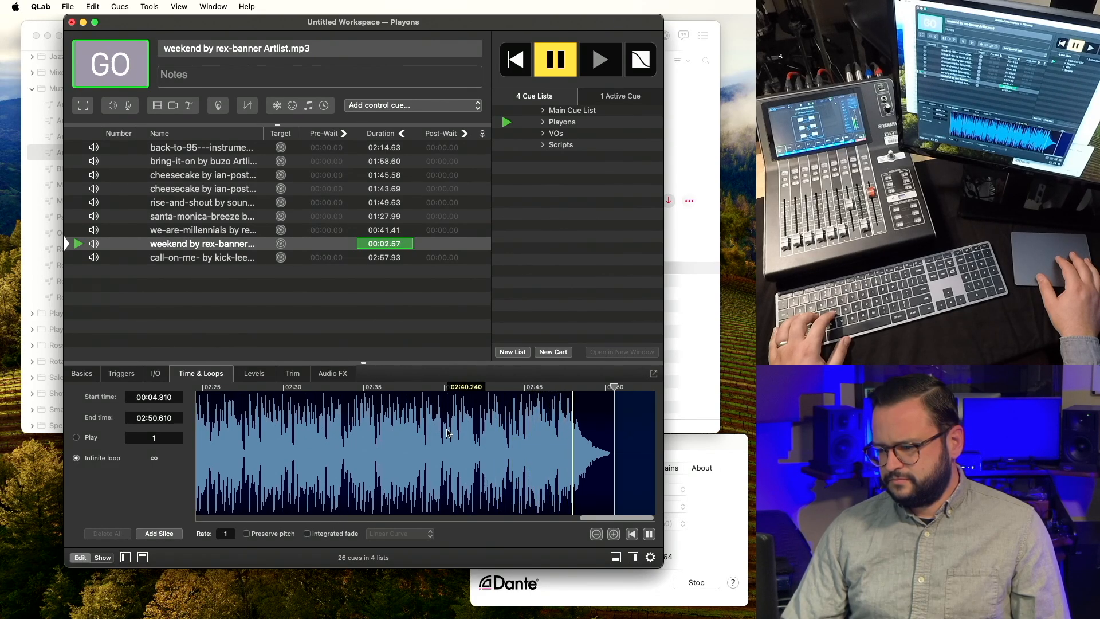
{"action": "key", "text": "["}
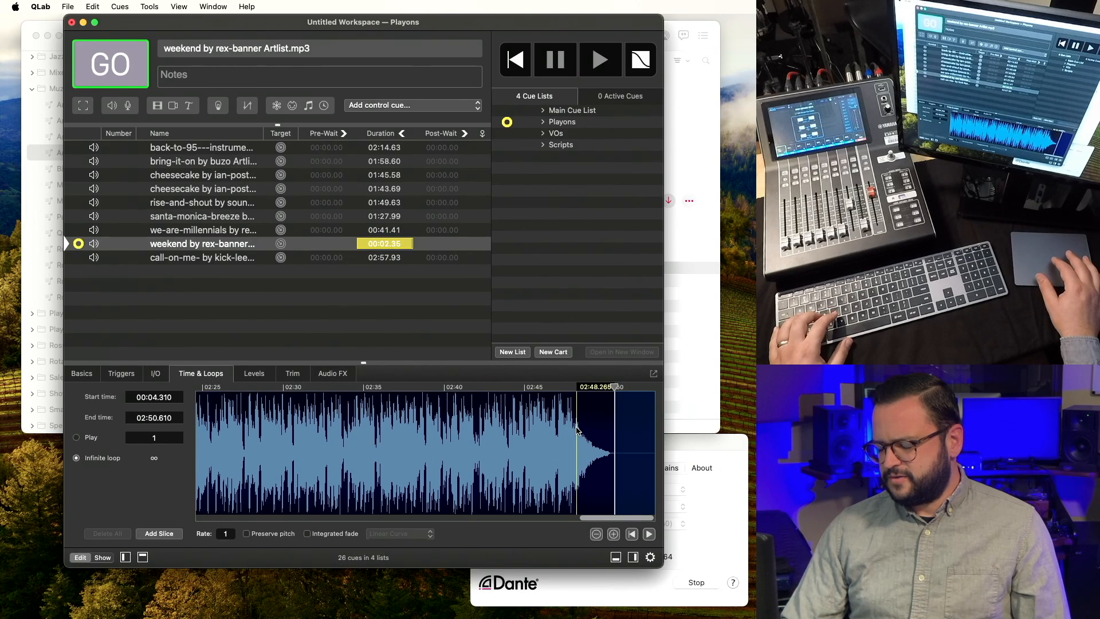
{"action": "scroll", "coordinate": [578, 430], "scroll_direction": "up", "scroll_amount": 5}
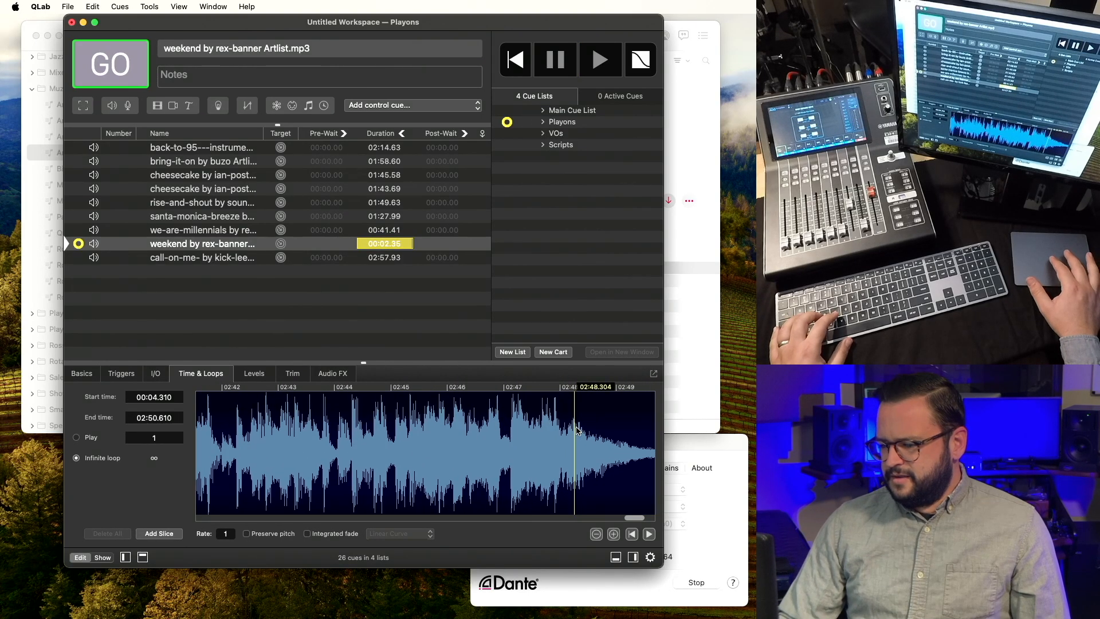
{"action": "scroll", "coordinate": [577, 430], "scroll_direction": "right", "scroll_amount": 5}
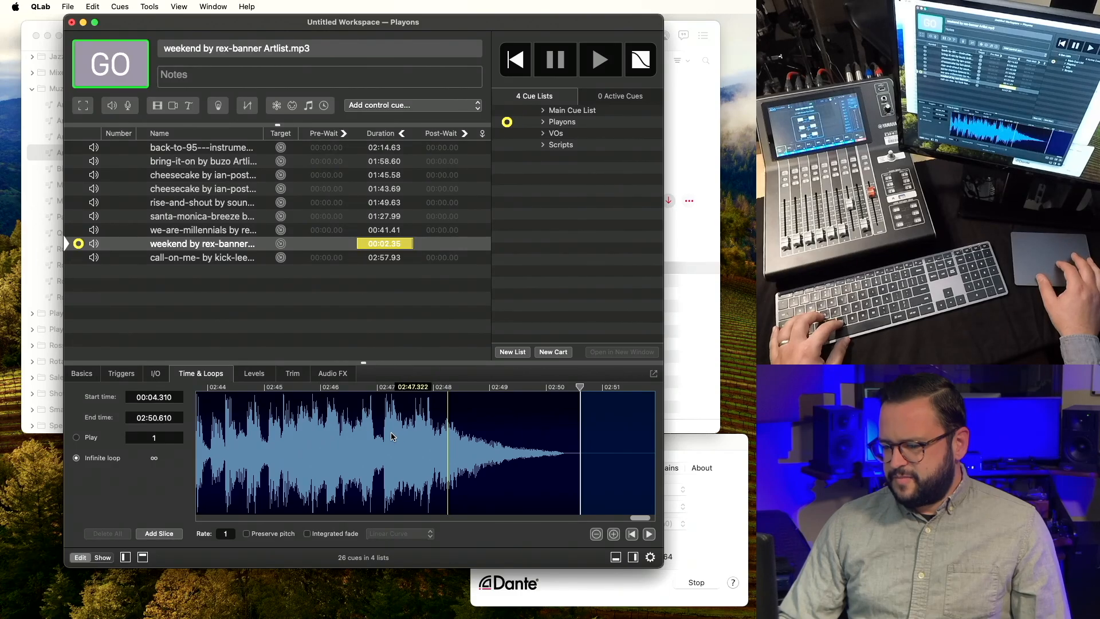
{"action": "left_click", "coordinate": [280, 439]}
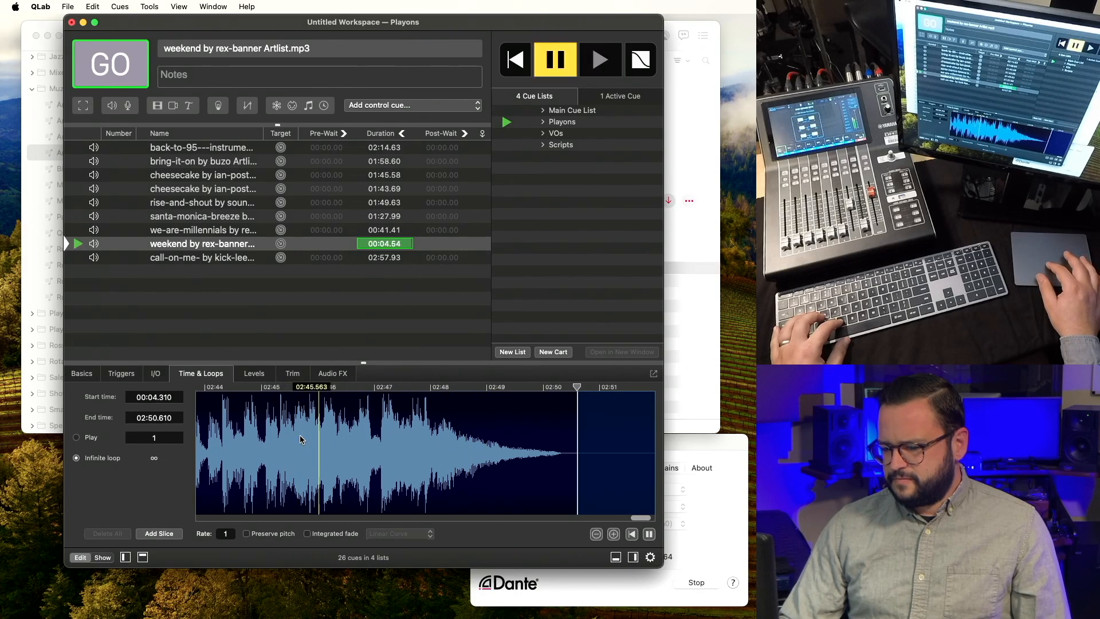
{"action": "key", "text": "s"}
{"action": "left_click", "coordinate": [441, 445]}
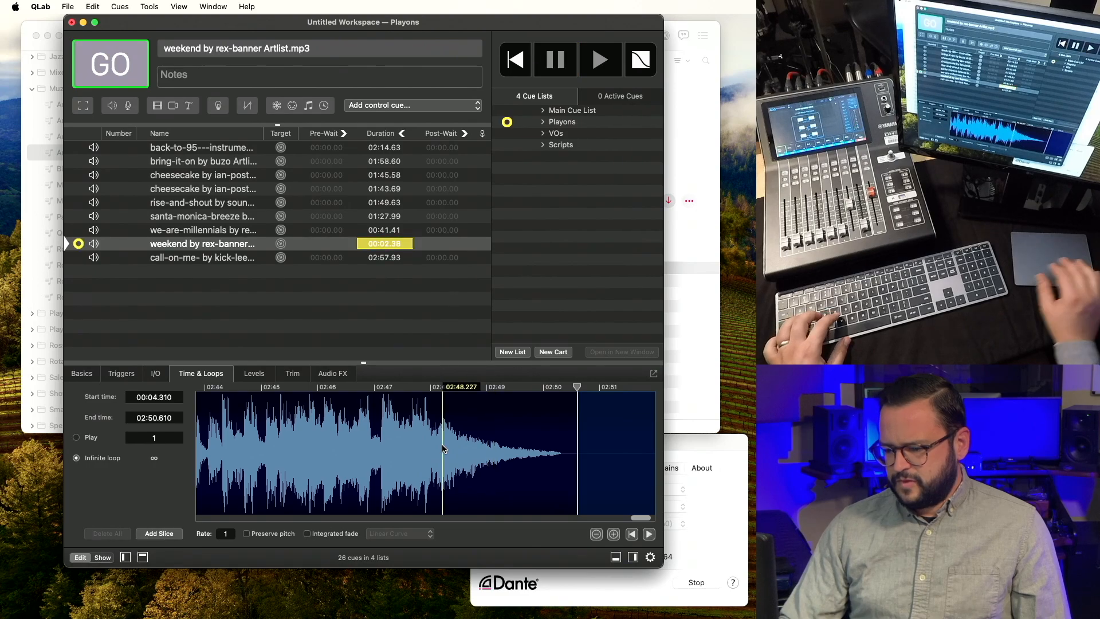
{"action": "key", "text": "e"}
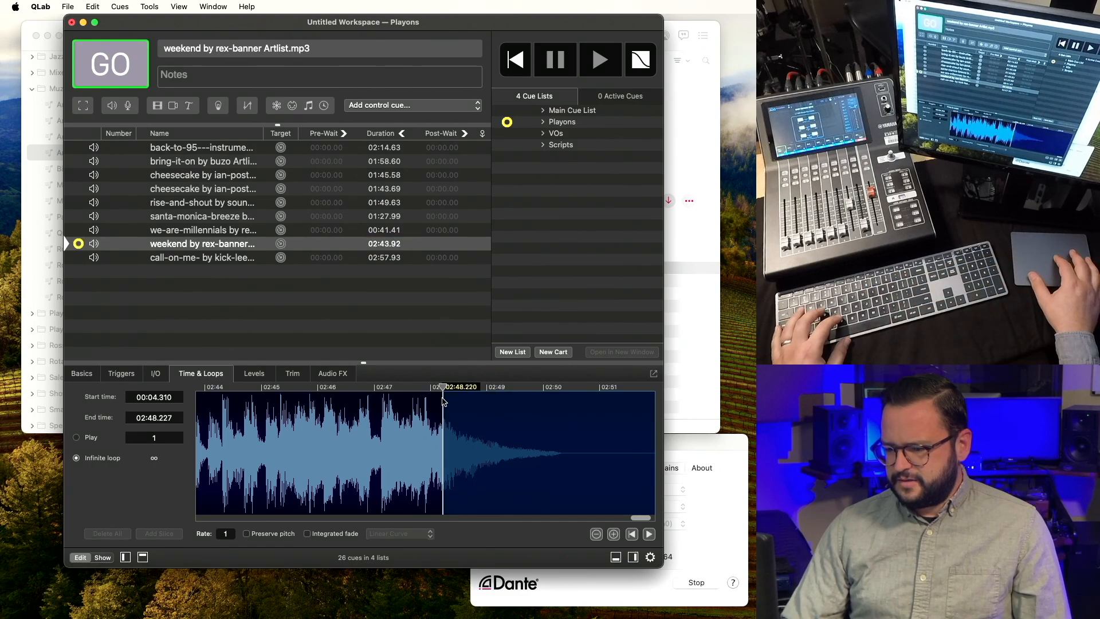
Fine-tune the end point between 02:48.299 and 02:48.413, auditioning the ending each time.
{"action": "left_click_drag", "start_coordinate": [443, 391], "coordinate": [447, 391]}
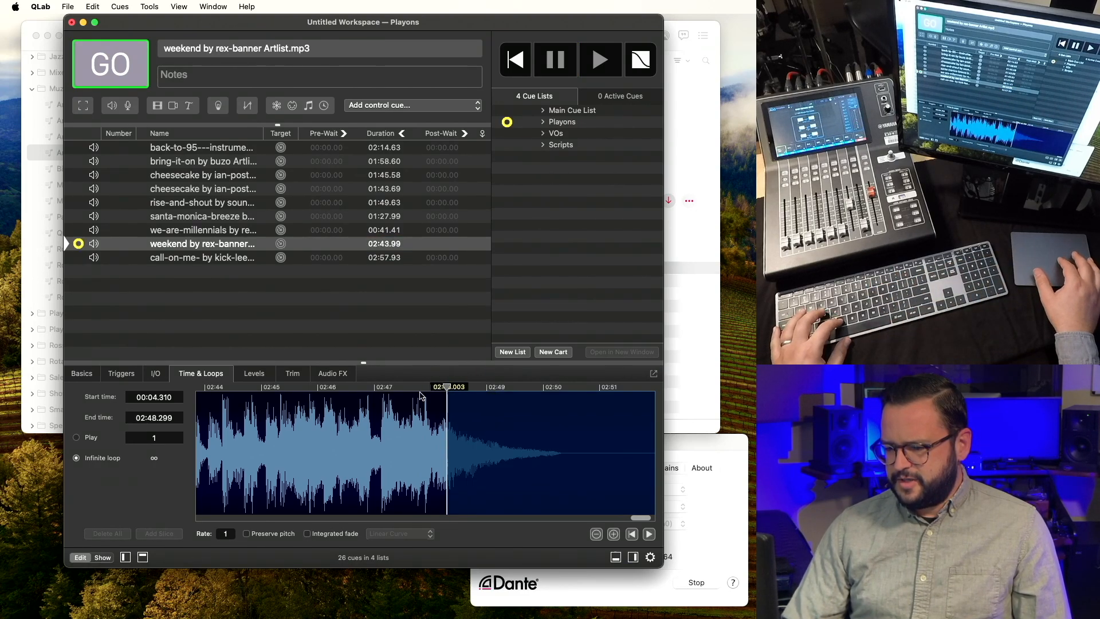
{"action": "left_click", "coordinate": [259, 434]}
{"action": "key", "text": "space"}
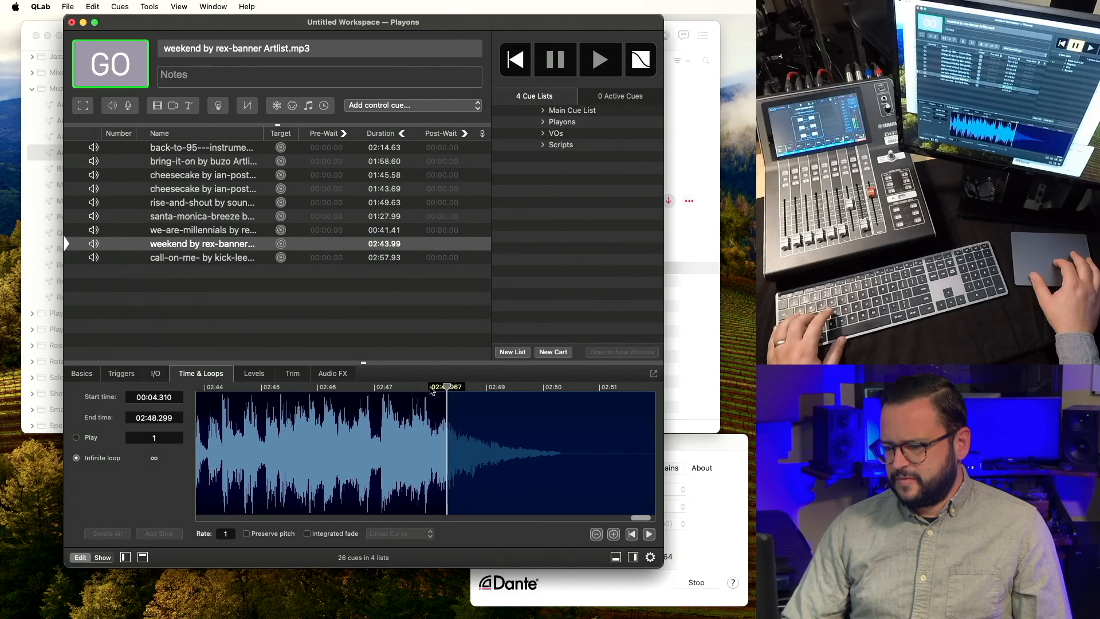
{"action": "left_click_drag", "start_coordinate": [448, 386], "coordinate": [457, 386]}
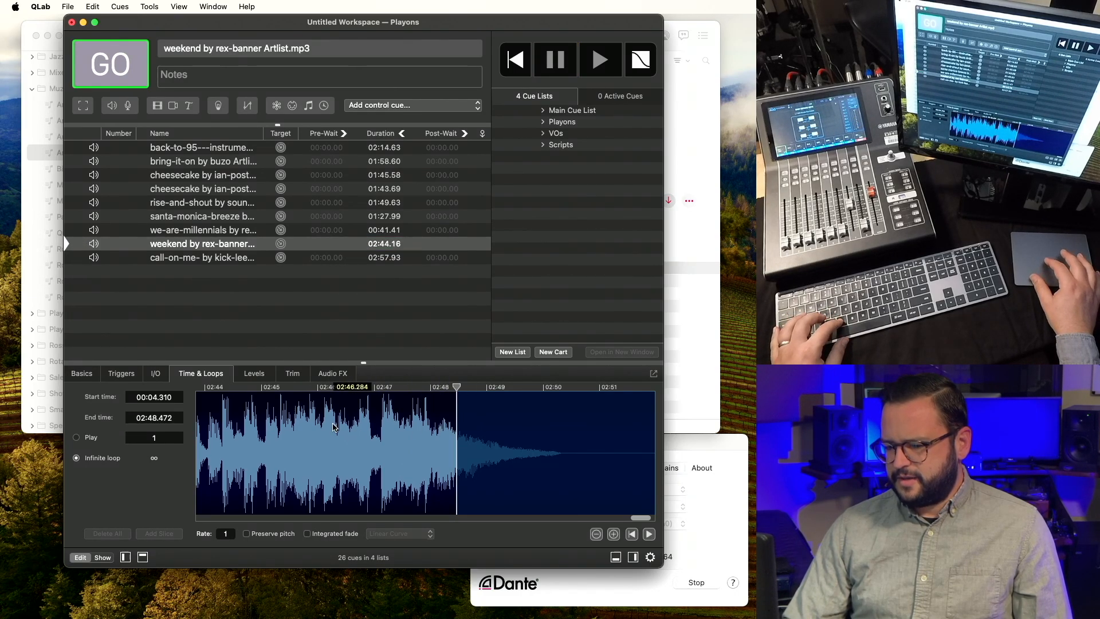
{"action": "left_click", "coordinate": [356, 429]}
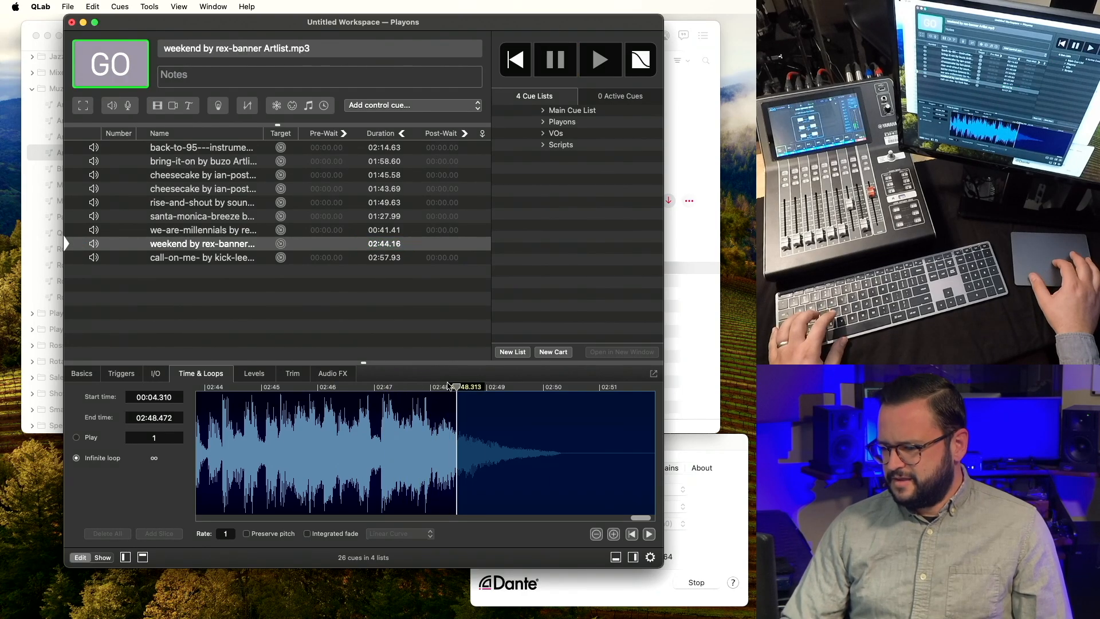
{"action": "left_click_drag", "start_coordinate": [456, 388], "coordinate": [453, 388]}
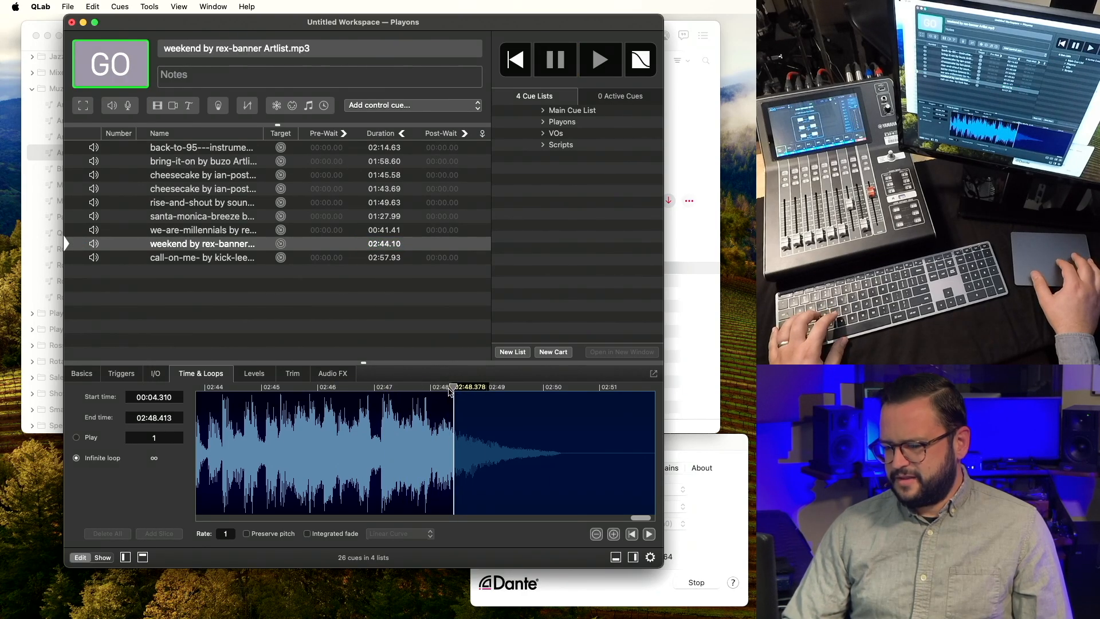
{"action": "left_click", "coordinate": [257, 456]}
{"action": "key", "text": "v"}
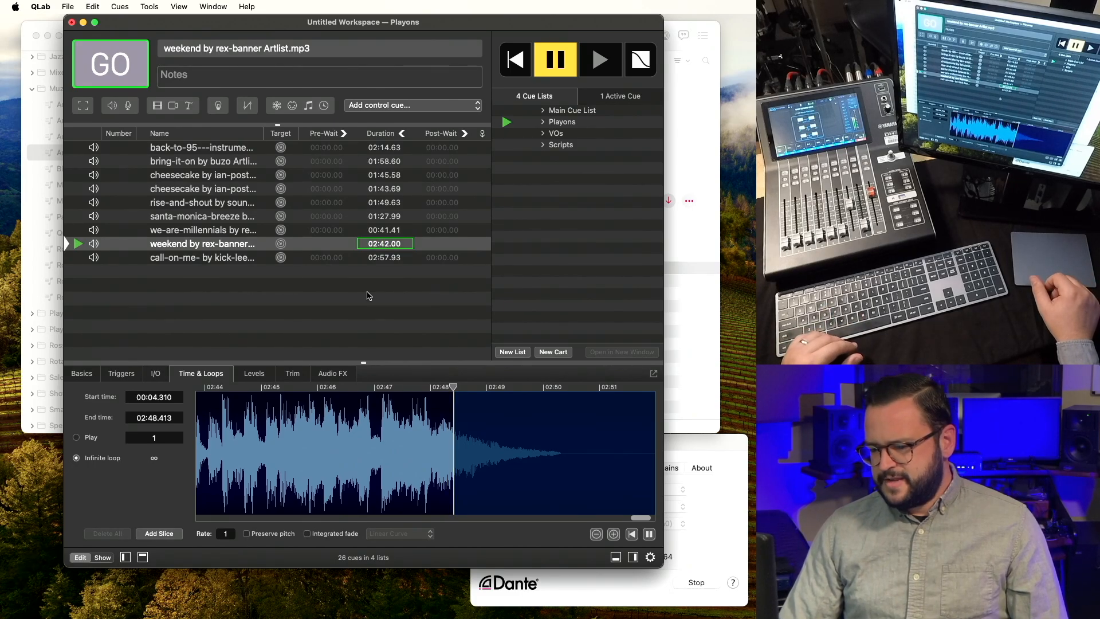
{"action": "key", "text": "Escape"}
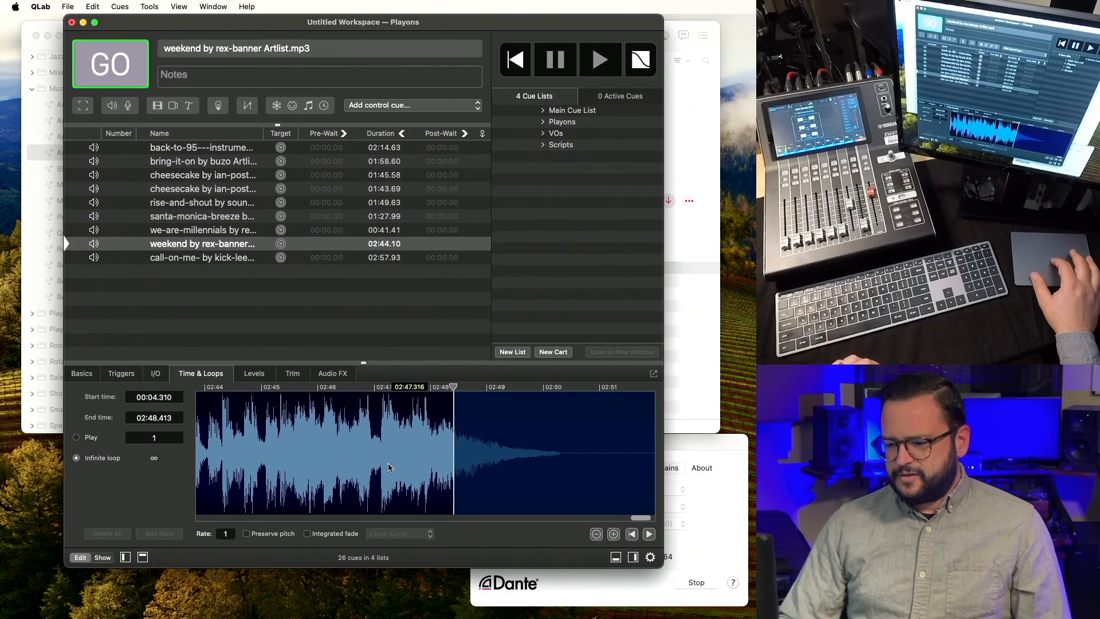
Set the weekend cue's end time to 02:40.209, just before the fade-out.
{"action": "scroll", "coordinate": [424, 452], "scroll_direction": "down", "scroll_amount": 3}
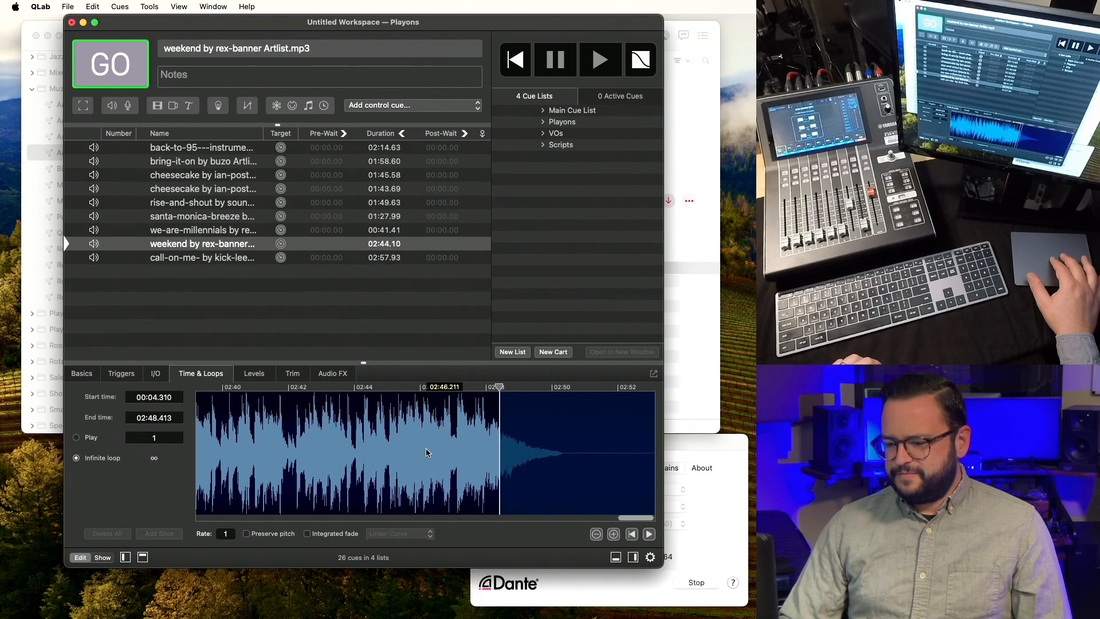
{"action": "scroll", "coordinate": [427, 453], "scroll_direction": "down", "scroll_amount": 1}
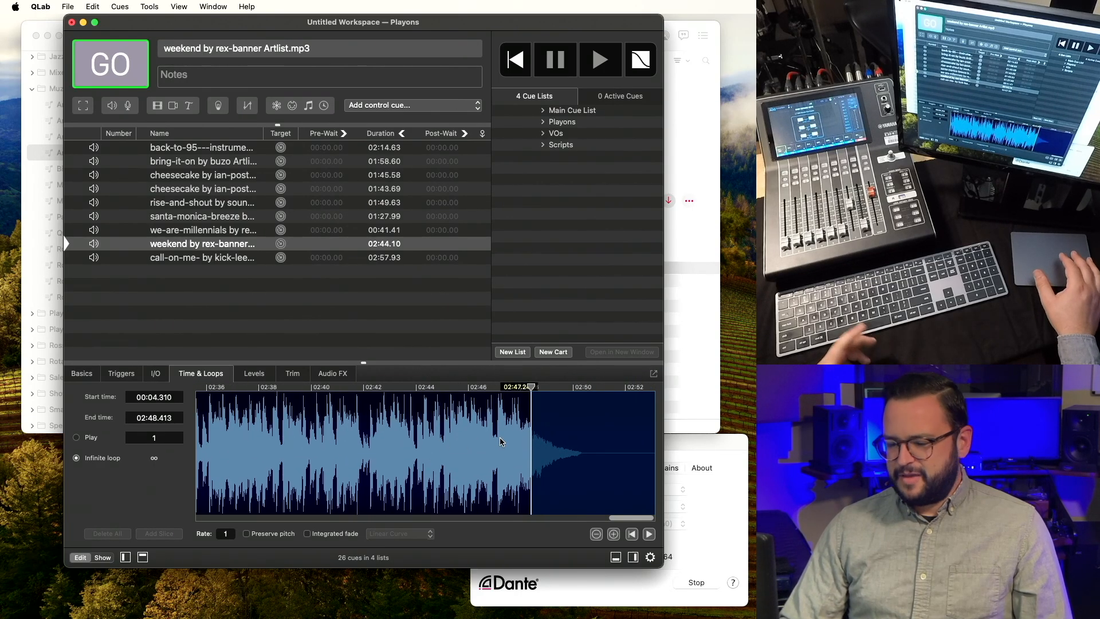
{"action": "scroll", "coordinate": [344, 441], "scroll_direction": "left", "scroll_amount": 2}
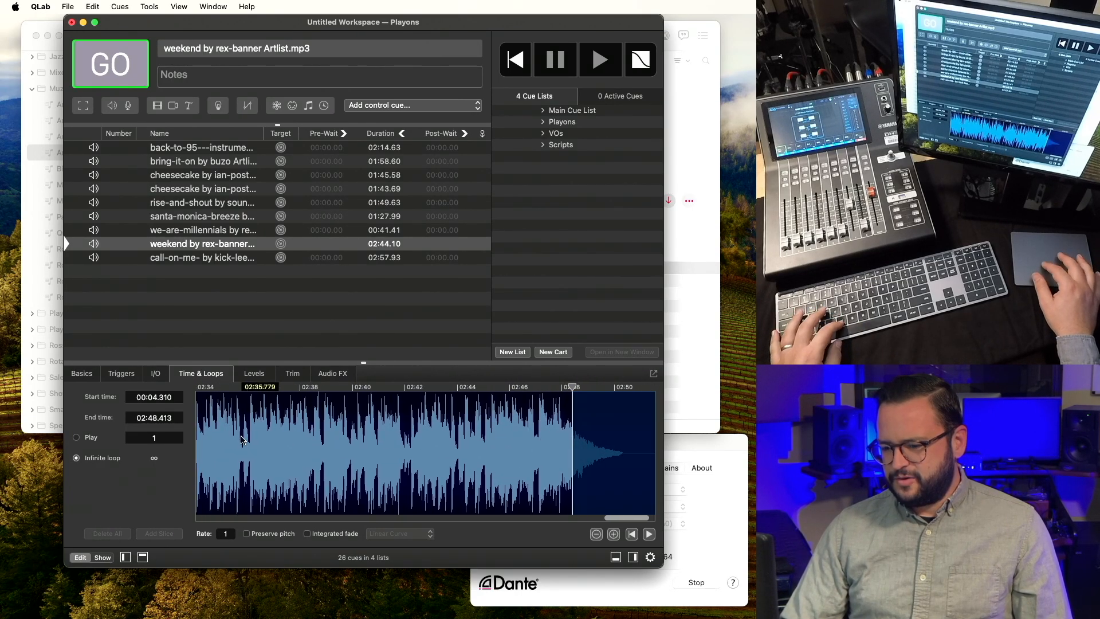
{"action": "left_click", "coordinate": [304, 439]}
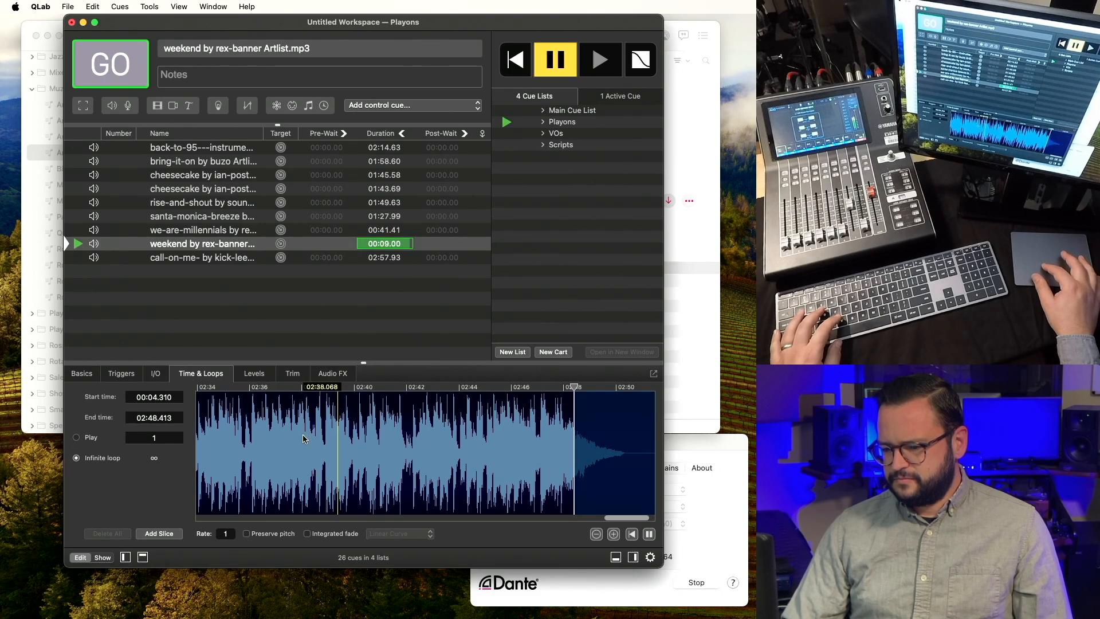
{"action": "key", "text": "s"}
{"action": "left_click", "coordinate": [360, 419]}
{"action": "scroll", "coordinate": [360, 419], "scroll_direction": "up", "scroll_amount": 3}
{"action": "scroll", "coordinate": [361, 424], "scroll_direction": "up", "scroll_amount": 5}
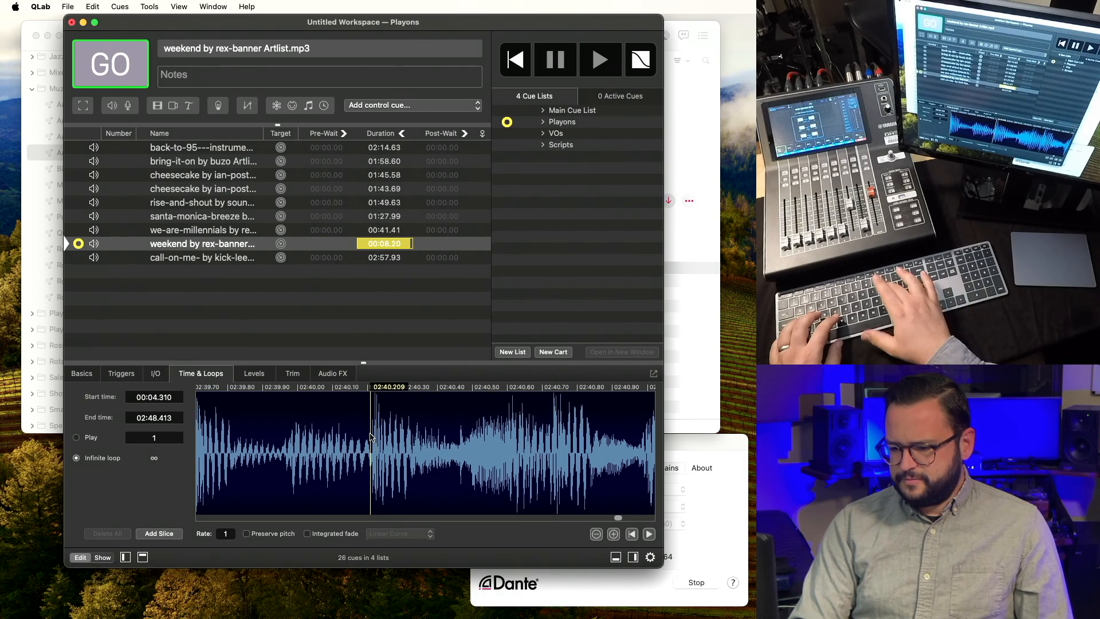
{"action": "key", "text": "o"}
Audition the new 02:40.209 ending from about 02:38.84.
{"action": "scroll", "coordinate": [369, 438], "scroll_direction": "down", "scroll_amount": 3}
{"action": "scroll", "coordinate": [370, 437], "scroll_direction": "down", "scroll_amount": 5}
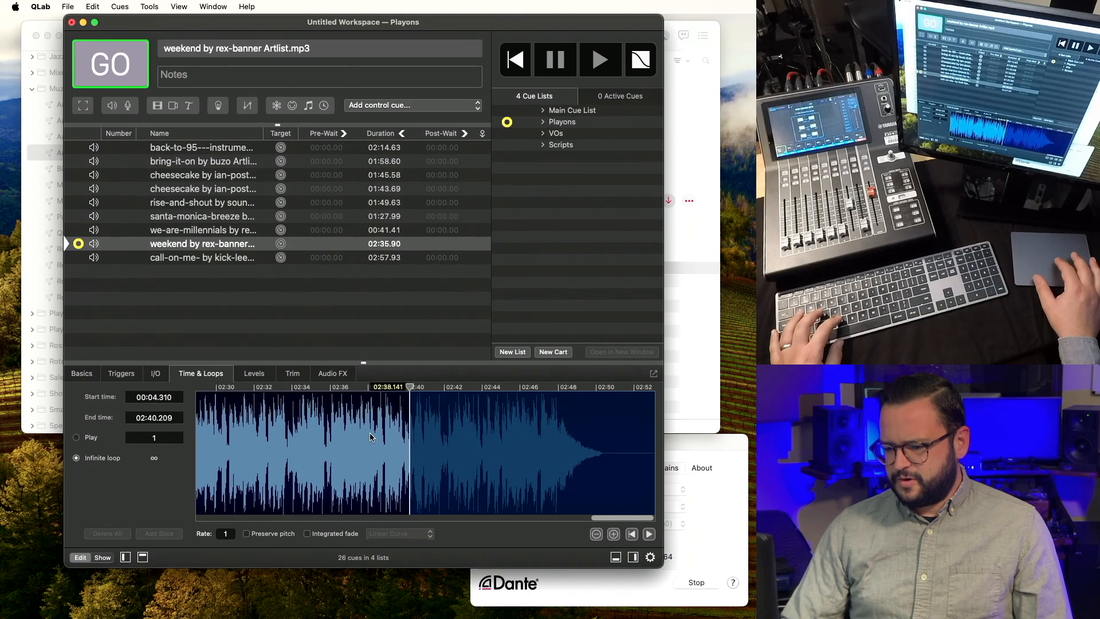
{"action": "left_click", "coordinate": [385, 439]}
{"action": "key", "text": "v"}
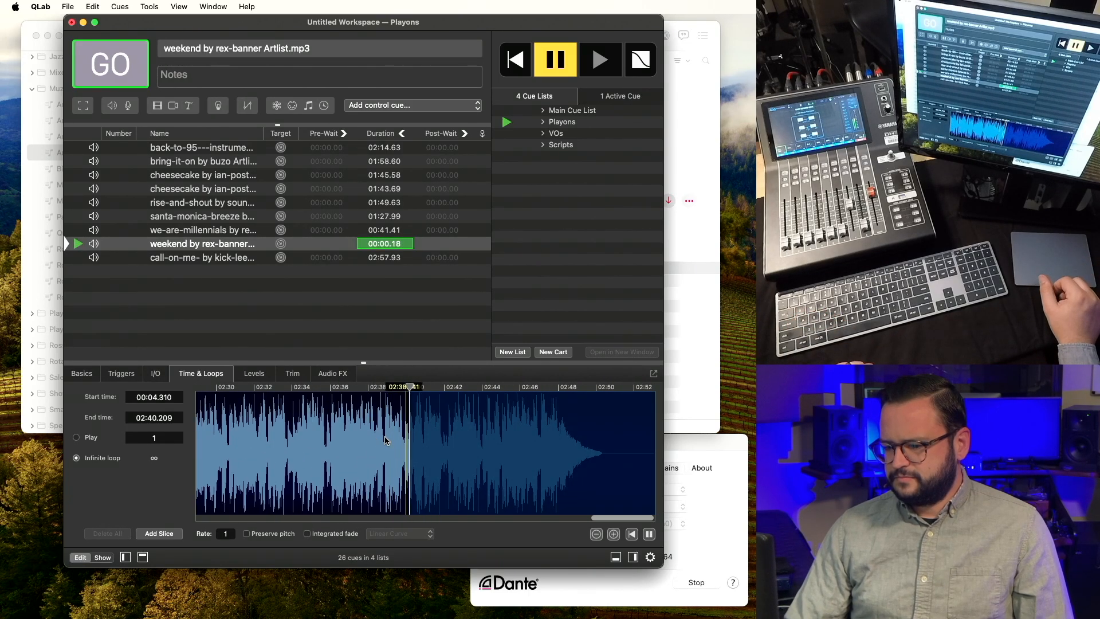
{"action": "scroll", "coordinate": [385, 440], "scroll_direction": "down", "scroll_amount": 4}
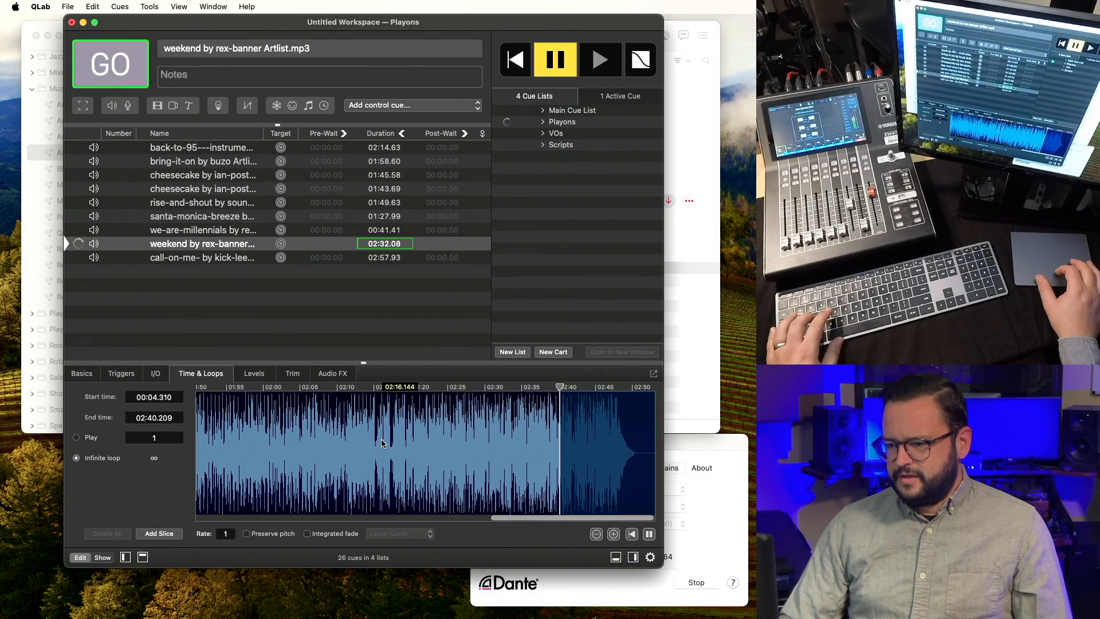
{"action": "key", "text": "Escape"}
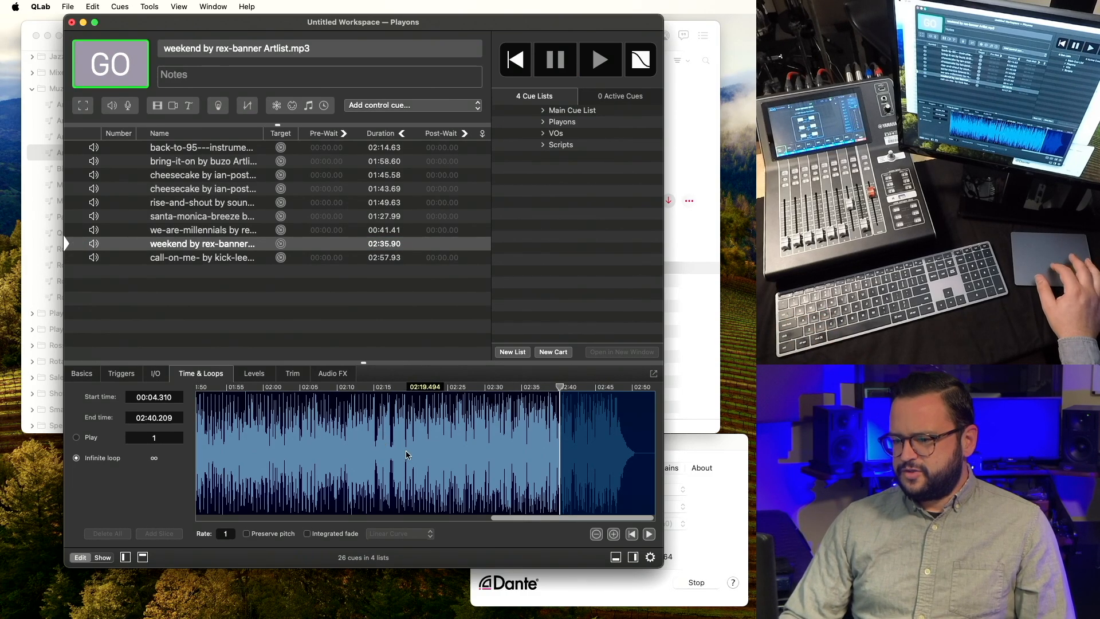
{"action": "scroll", "coordinate": [406, 455], "scroll_direction": "down", "scroll_amount": 5}
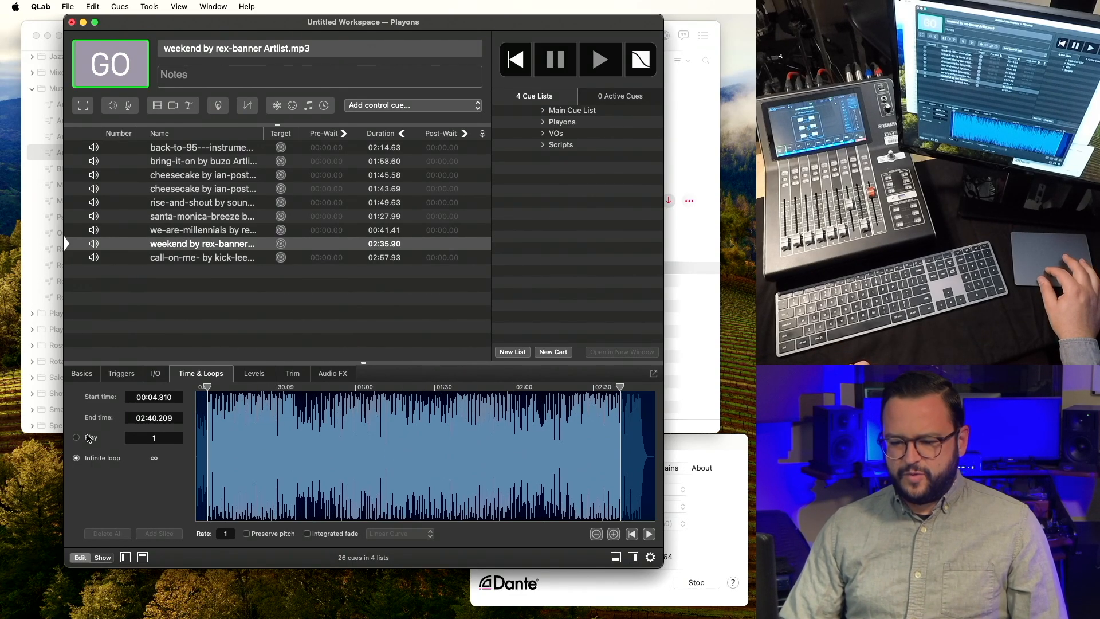
Set the weekend cue's play count to 2, append ' - loop' to its name, and duplicate it.
{"action": "type", "text": "2"}
{"action": "key", "text": "Return"}
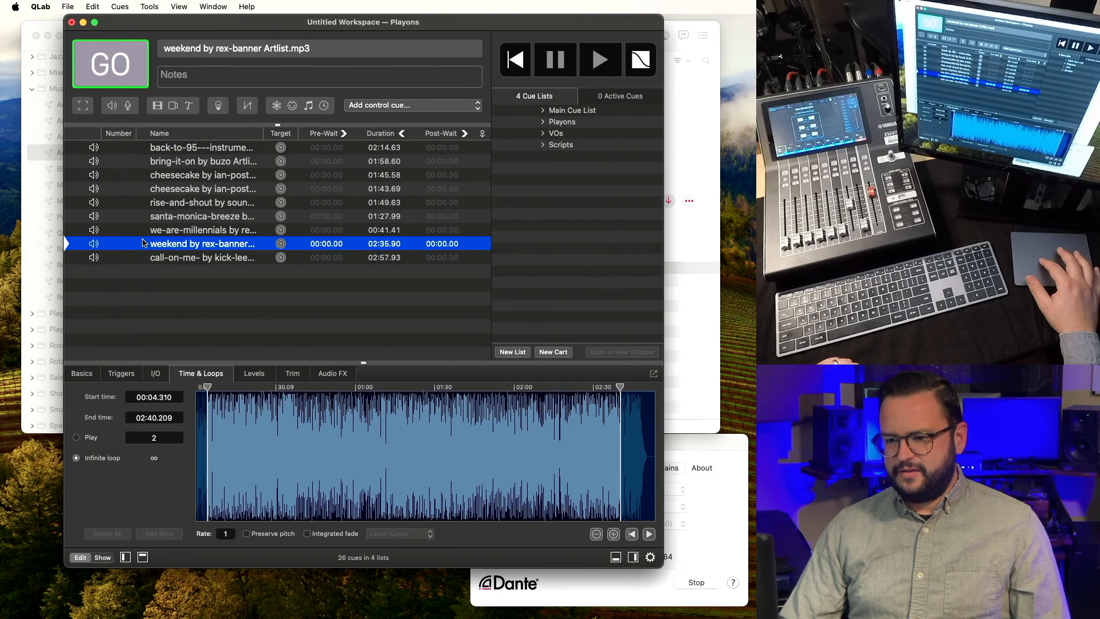
{"action": "double_click", "coordinate": [224, 247]}
{"action": "key", "text": "Right"}
{"action": "type", "text": "- "}
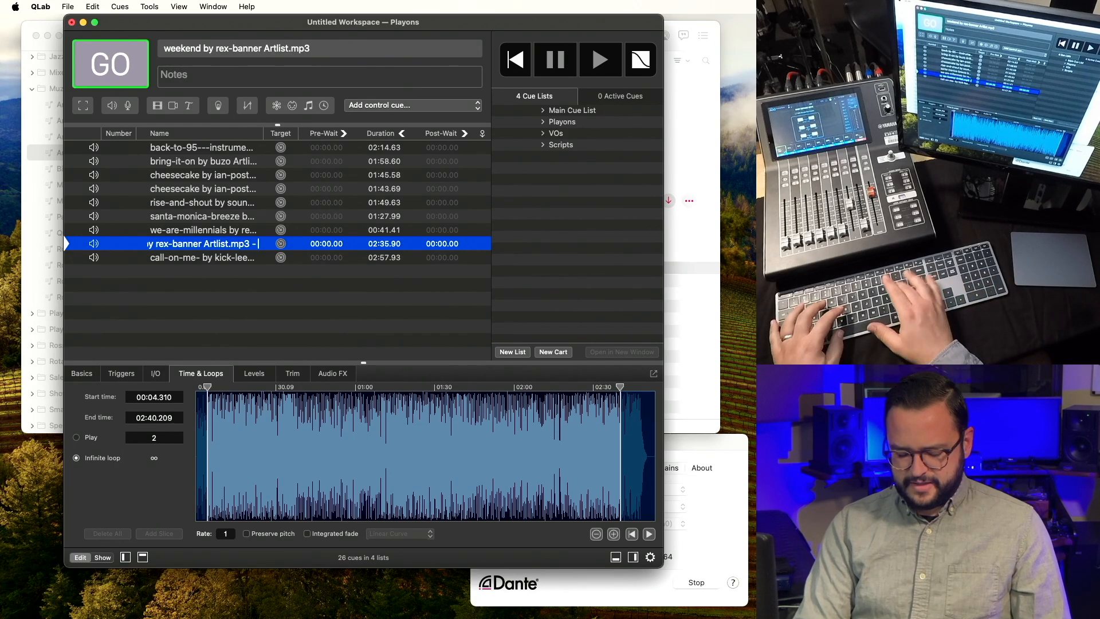
{"action": "type", "text": "loop"}
{"action": "key", "text": "Return"}
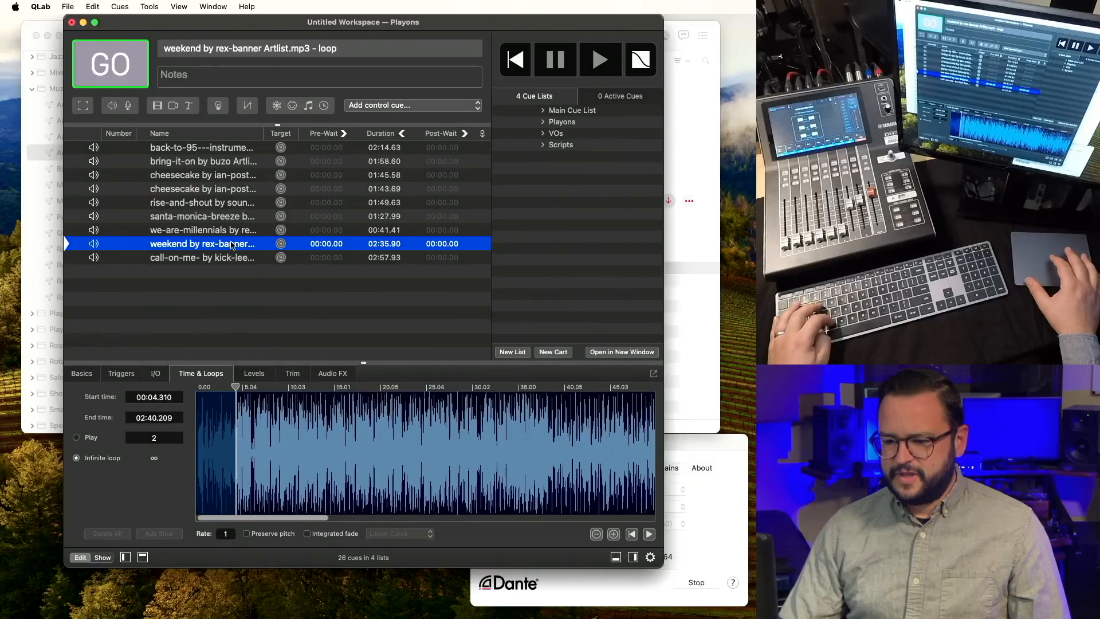
{"action": "key", "text": "super+d"}
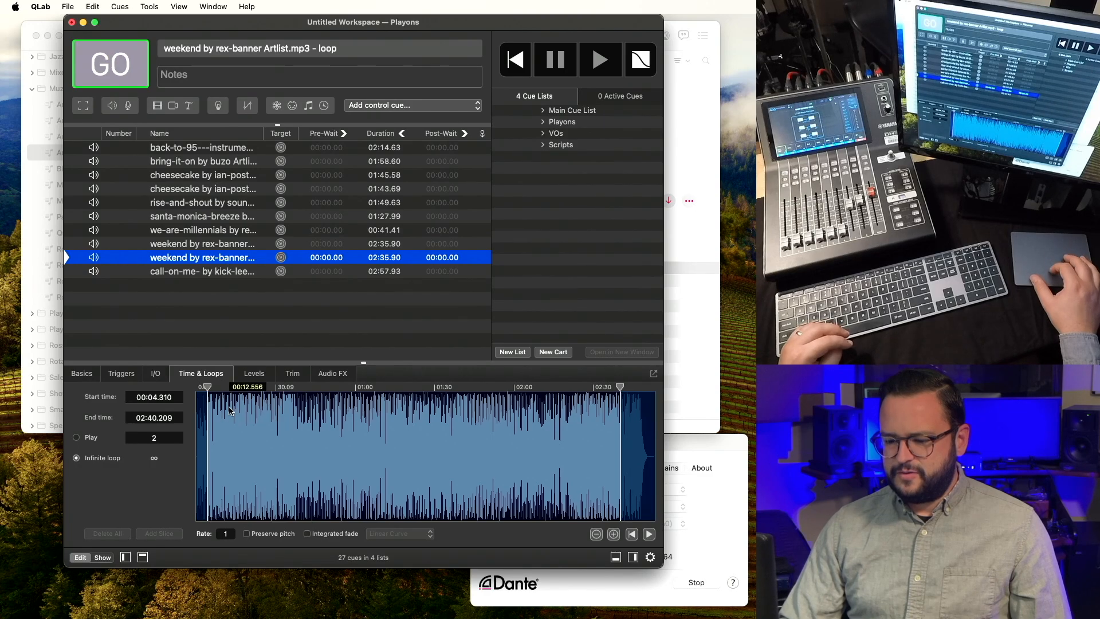
Move the duplicate loop cue's start time to 00:00.208 and audition it.
{"action": "left_click_drag", "start_coordinate": [208, 384], "coordinate": [189, 385]}
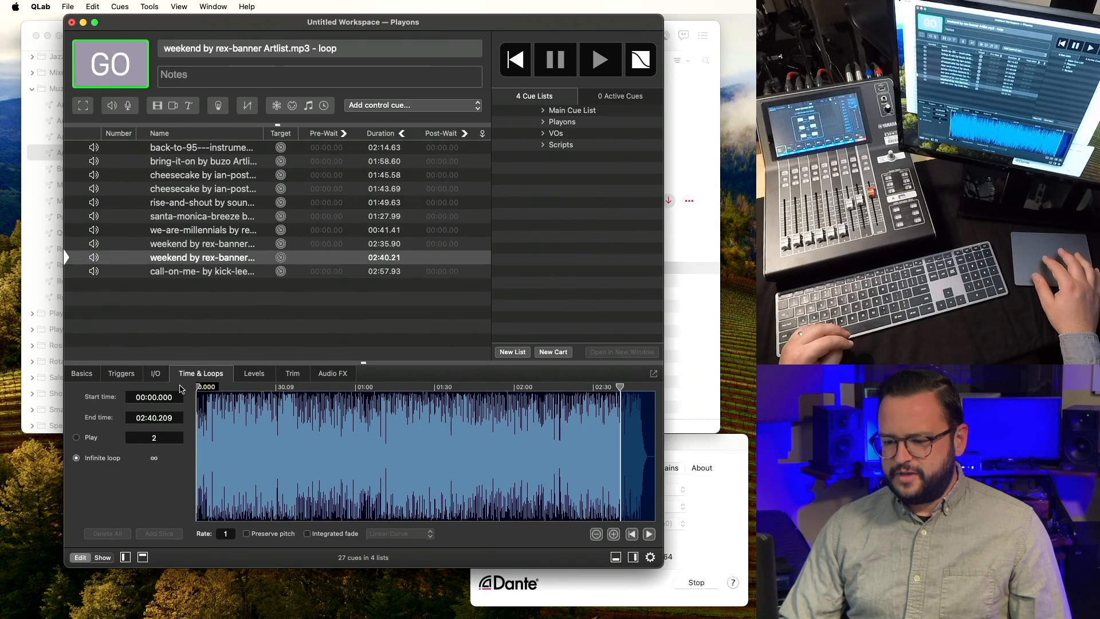
{"action": "scroll", "coordinate": [216, 424], "scroll_direction": "up", "scroll_amount": 5}
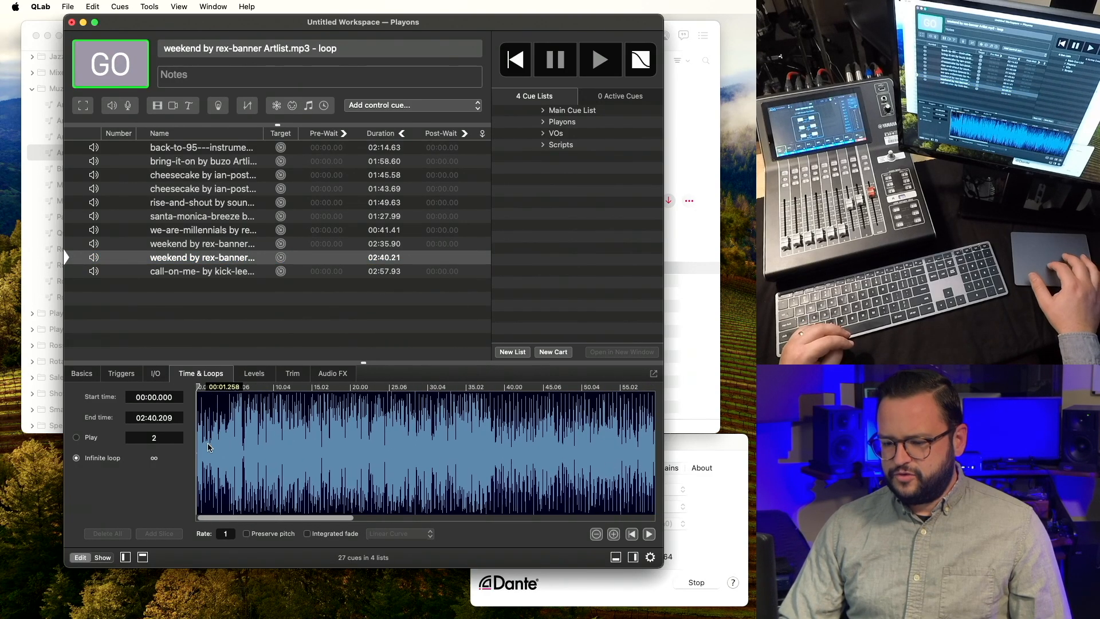
{"action": "scroll", "coordinate": [220, 437], "scroll_direction": "up", "scroll_amount": 3}
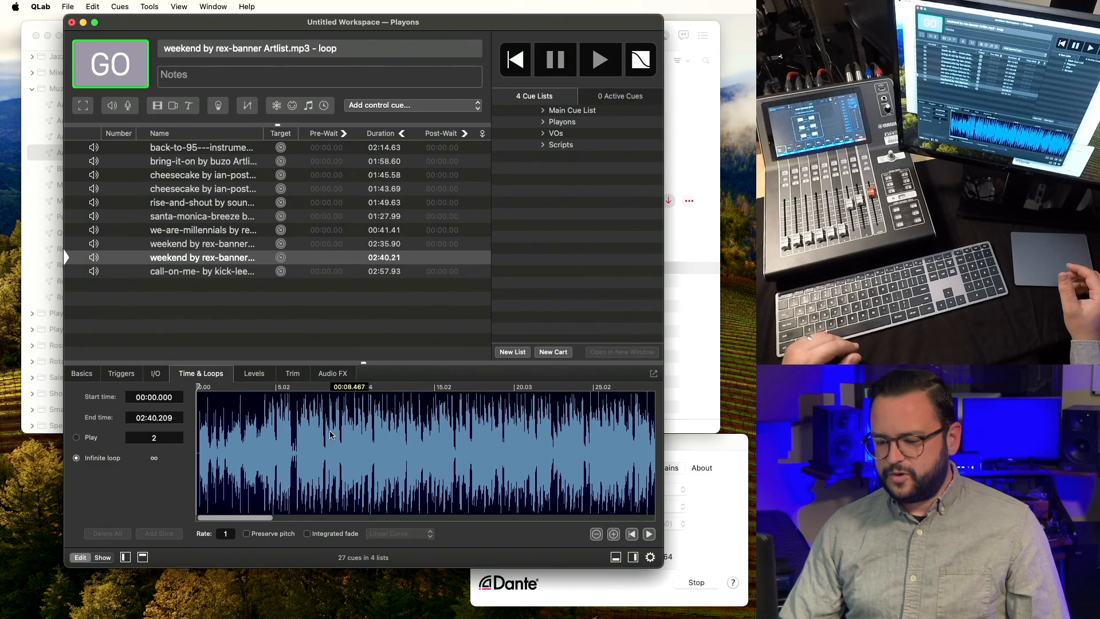
{"action": "scroll", "coordinate": [208, 439], "scroll_direction": "up", "scroll_amount": 3}
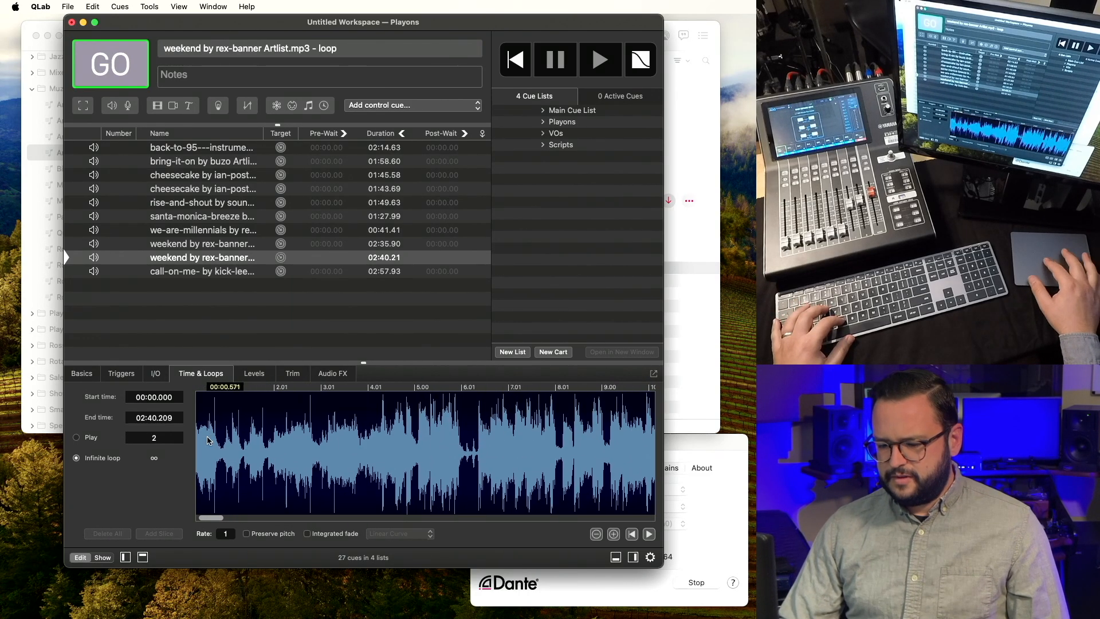
{"action": "left_click_drag", "start_coordinate": [214, 518], "coordinate": [193, 519]}
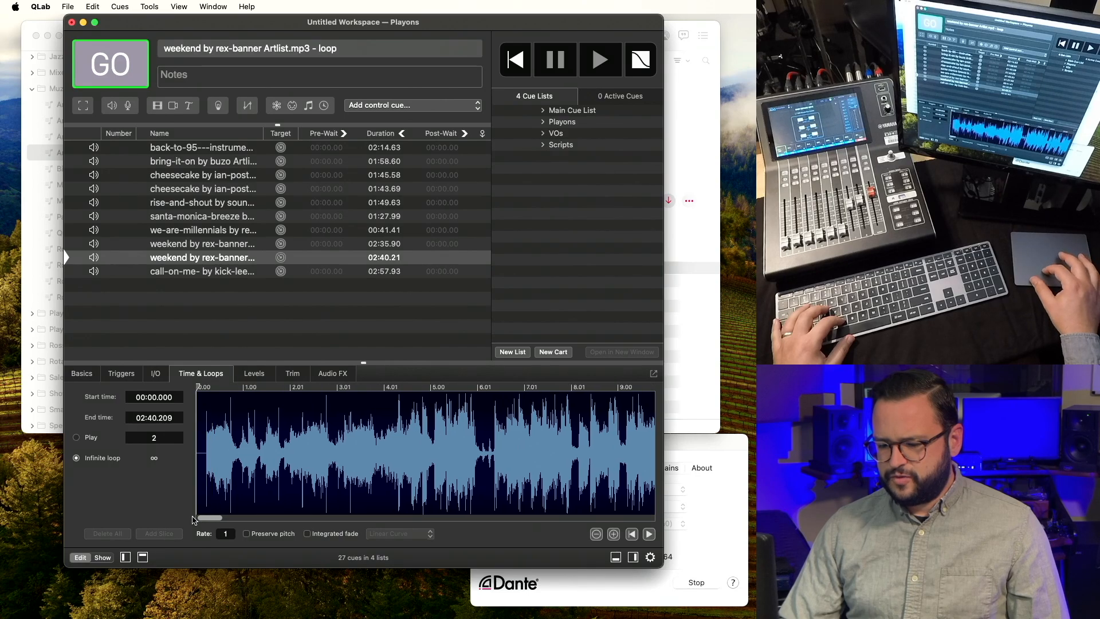
{"action": "left_click", "coordinate": [208, 487]}
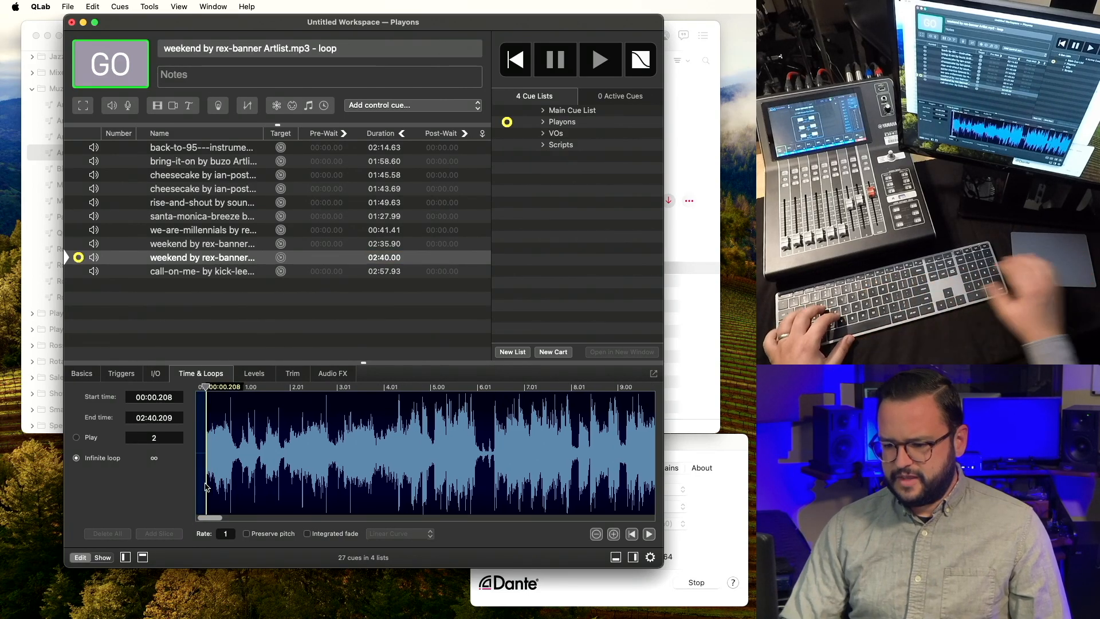
{"action": "key", "text": "space"}
Add a slice to the duplicate loop cue at 00:12.521.
{"action": "scroll", "coordinate": [276, 479], "scroll_direction": "down", "scroll_amount": 4}
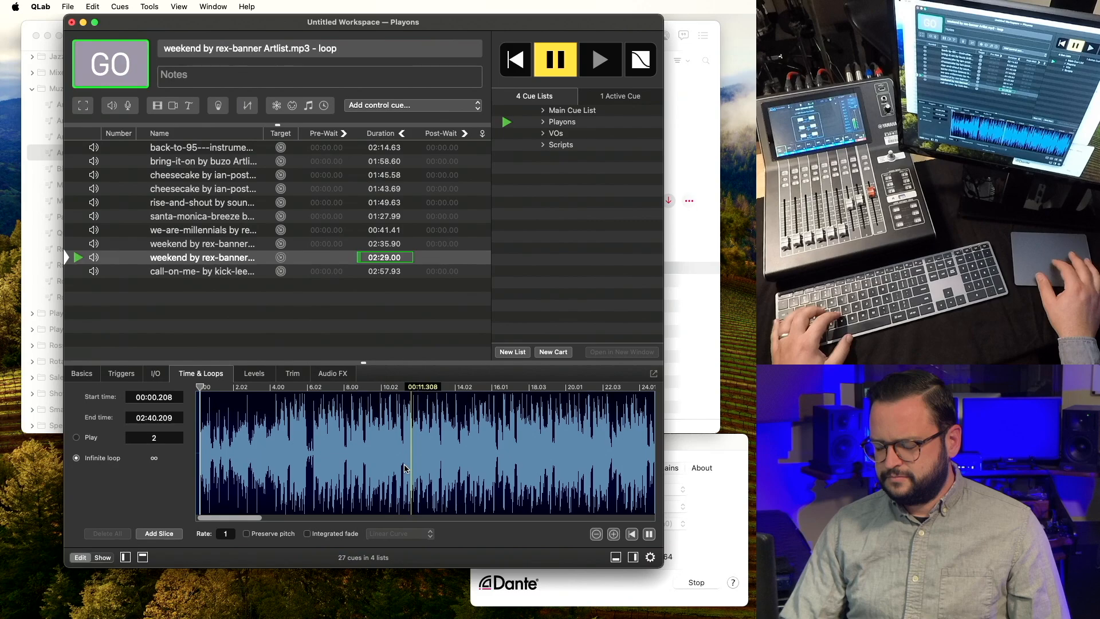
{"action": "key", "text": "p"}
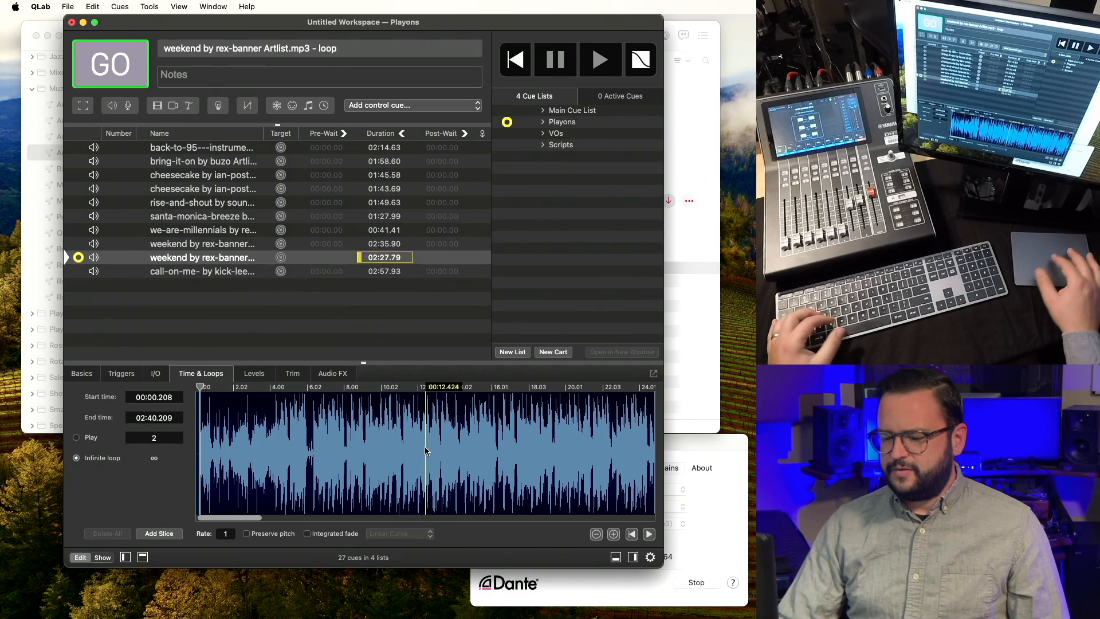
{"action": "scroll", "coordinate": [425, 446], "scroll_direction": "up", "scroll_amount": 5}
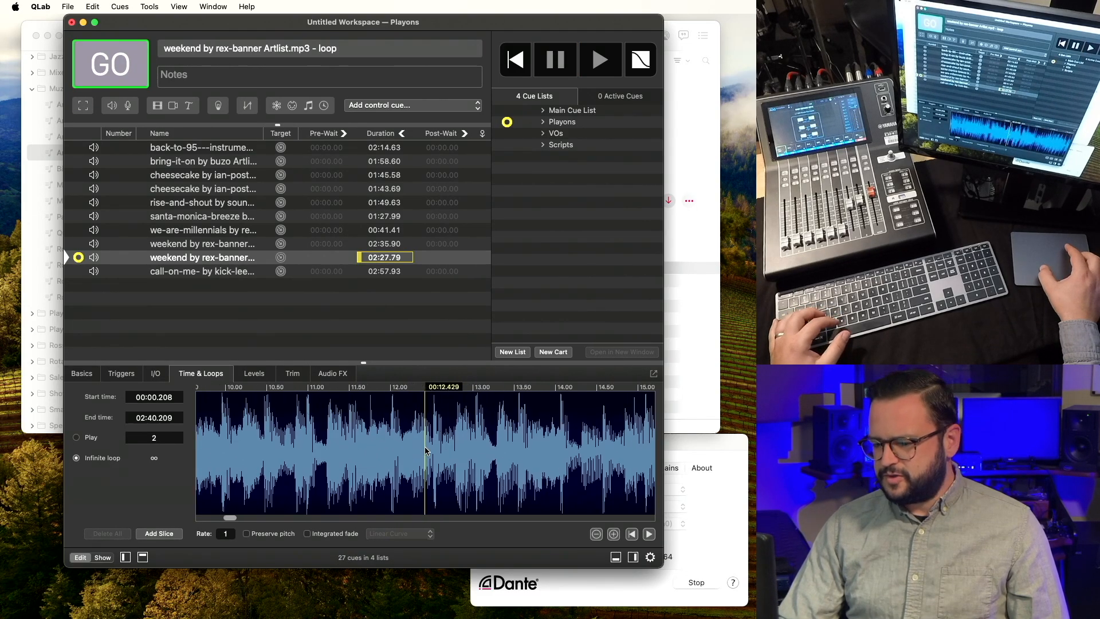
{"action": "left_click", "coordinate": [307, 436]}
{"action": "key", "text": "v"}
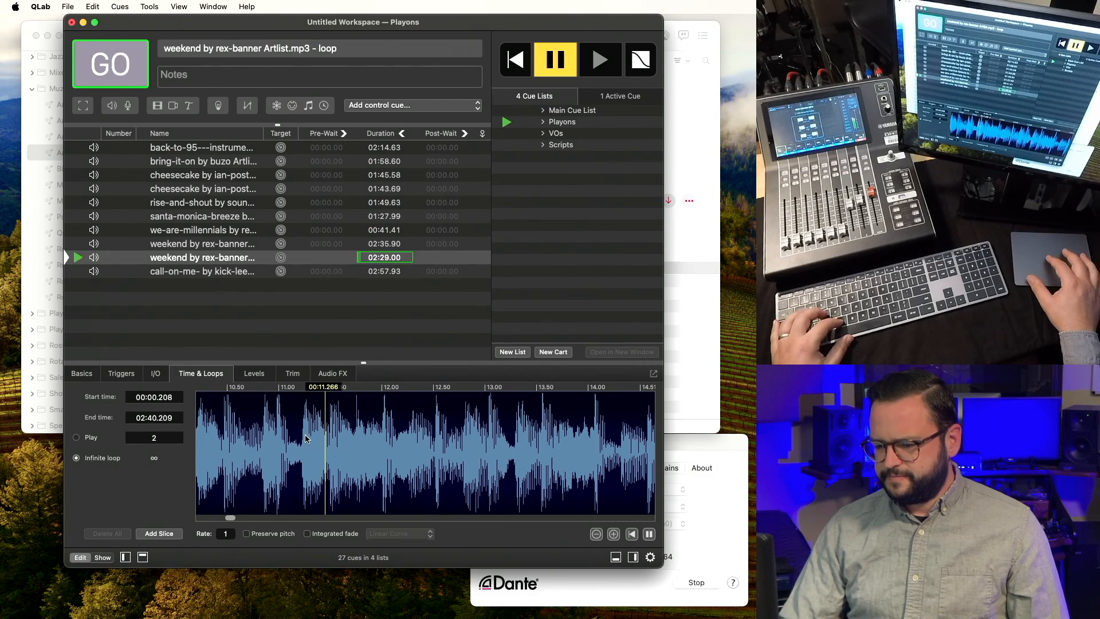
{"action": "left_click", "coordinate": [436, 431]}
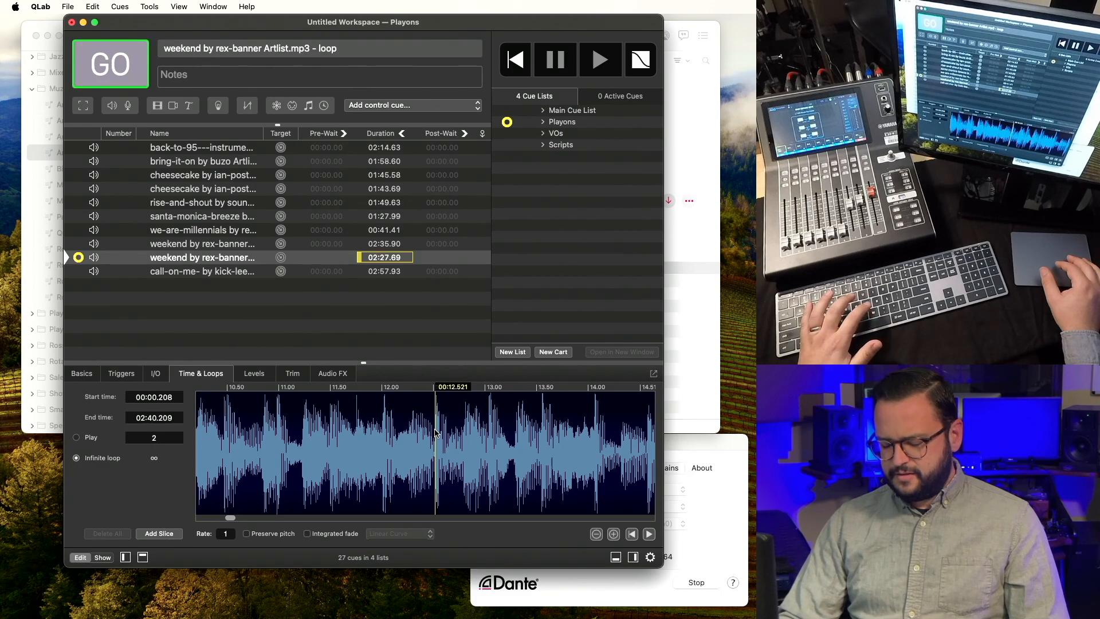
{"action": "key", "text": "m"}
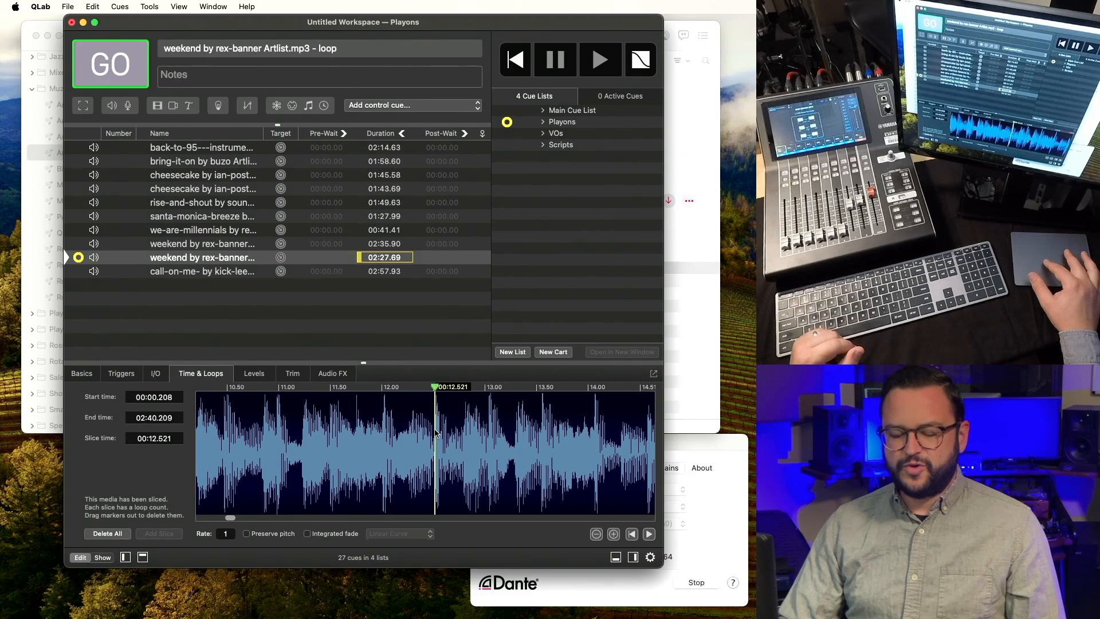
Add a slice to the weekend loop cue at 00:04.311.
{"action": "scroll", "coordinate": [435, 433], "scroll_direction": "down", "scroll_amount": 5}
{"action": "scroll", "coordinate": [436, 434], "scroll_direction": "down", "scroll_amount": 5}
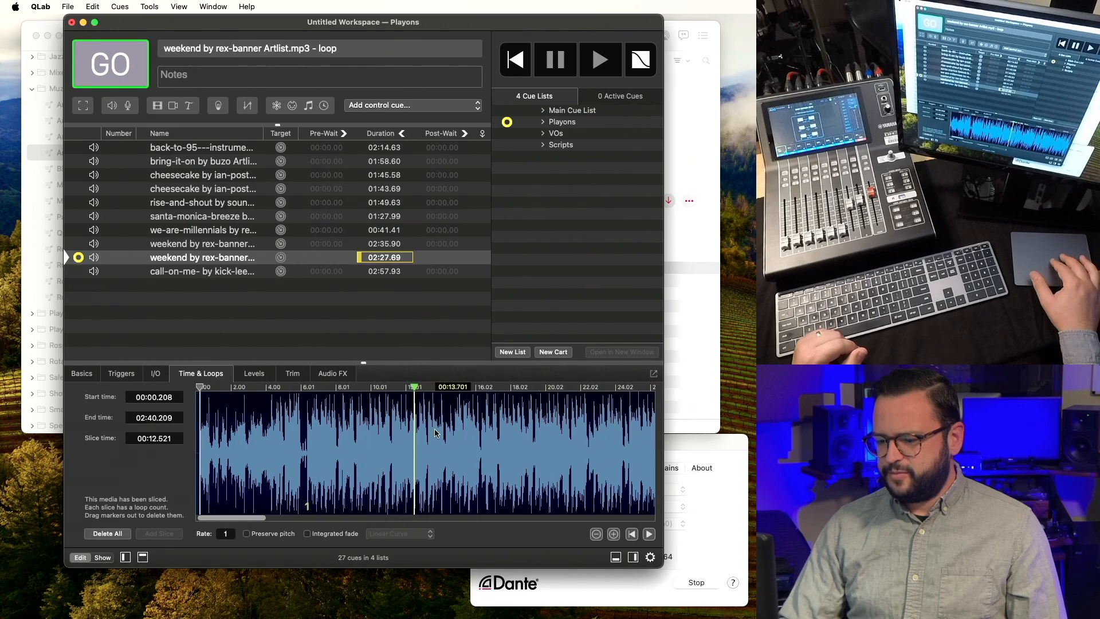
{"action": "left_click", "coordinate": [244, 442]}
{"action": "key", "text": "v"}
{"action": "key", "text": "p"}
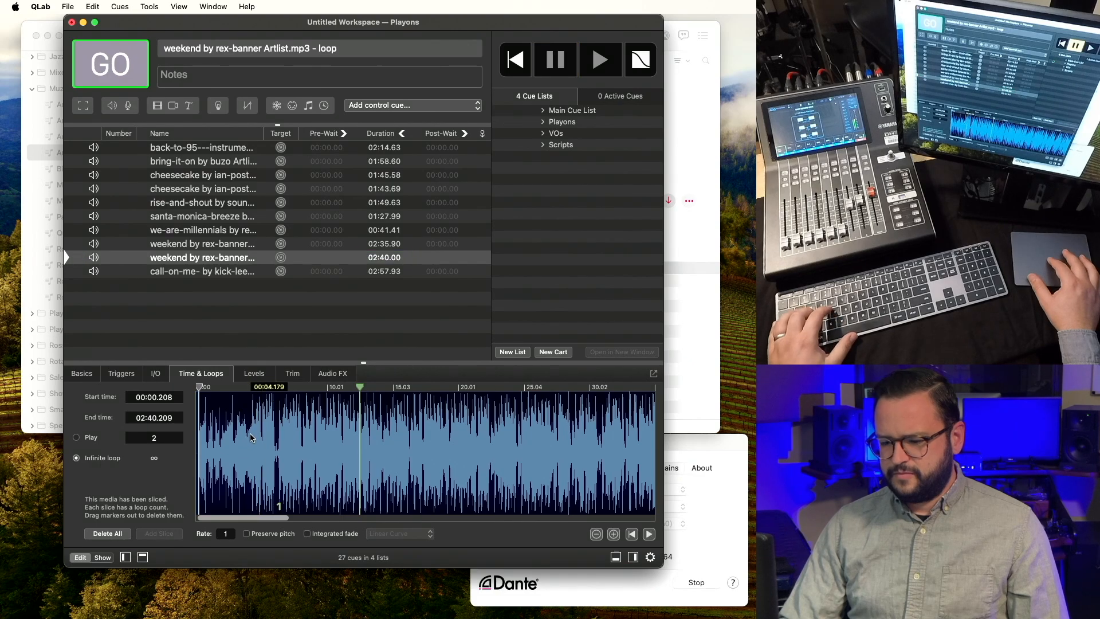
{"action": "scroll", "coordinate": [250, 437], "scroll_direction": "up", "scroll_amount": 3}
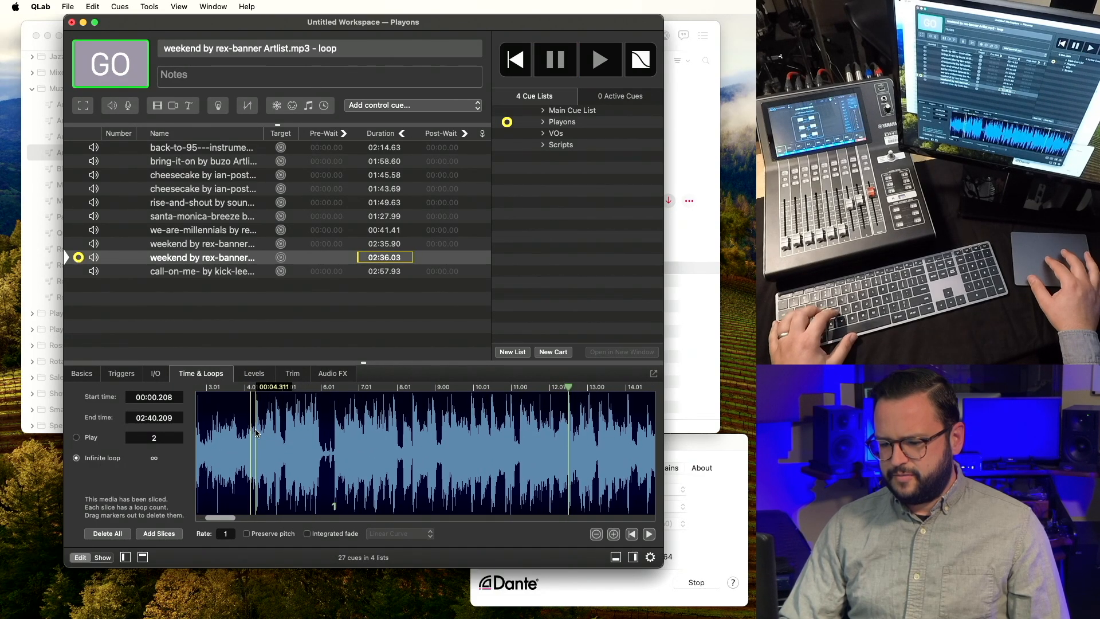
{"action": "key", "text": "m"}
Set the second slice's play count to 2.
{"action": "scroll", "coordinate": [256, 433], "scroll_direction": "down", "scroll_amount": 4}
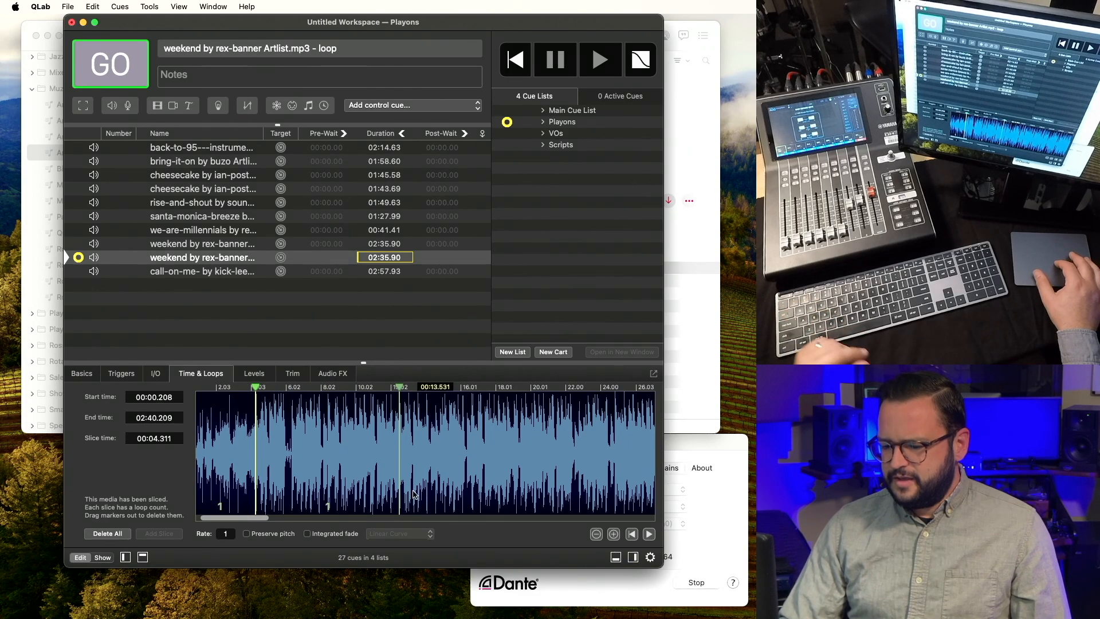
{"action": "double_click", "coordinate": [327, 507]}
{"action": "type", "text": "2"}
{"action": "key", "text": "Return"}
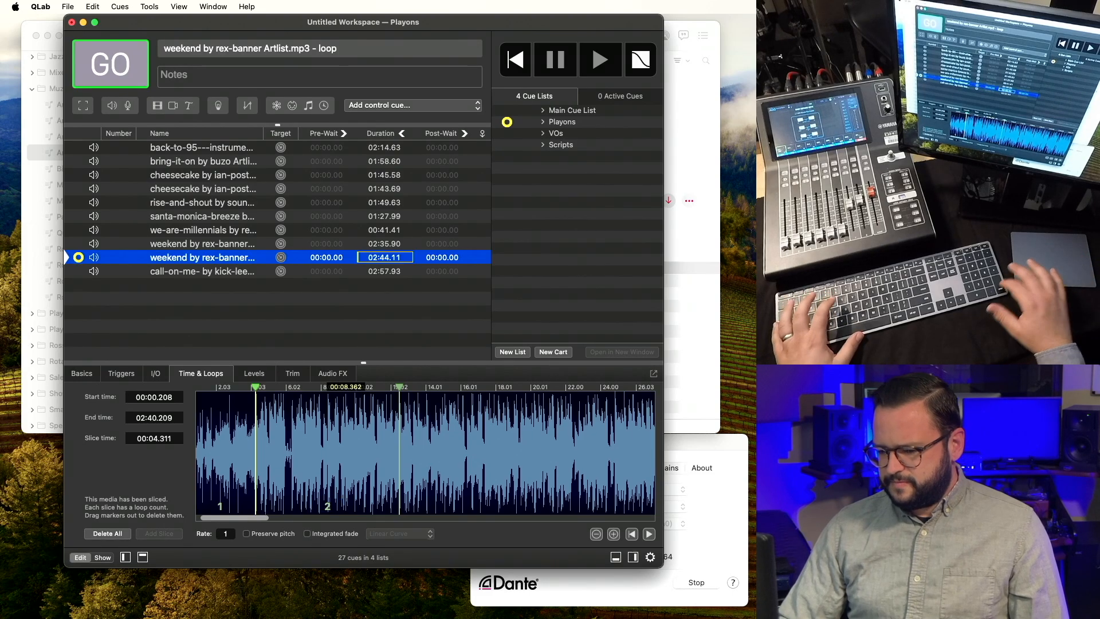
{"action": "left_click_drag", "start_coordinate": [213, 520], "coordinate": [200, 501]}
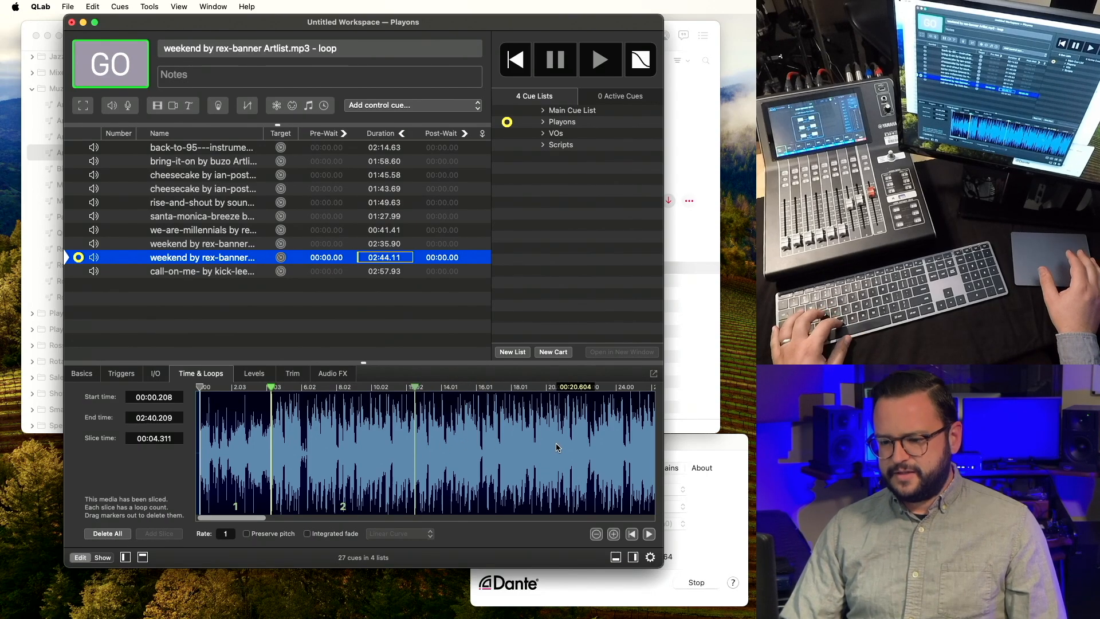
{"action": "key", "text": "space"}
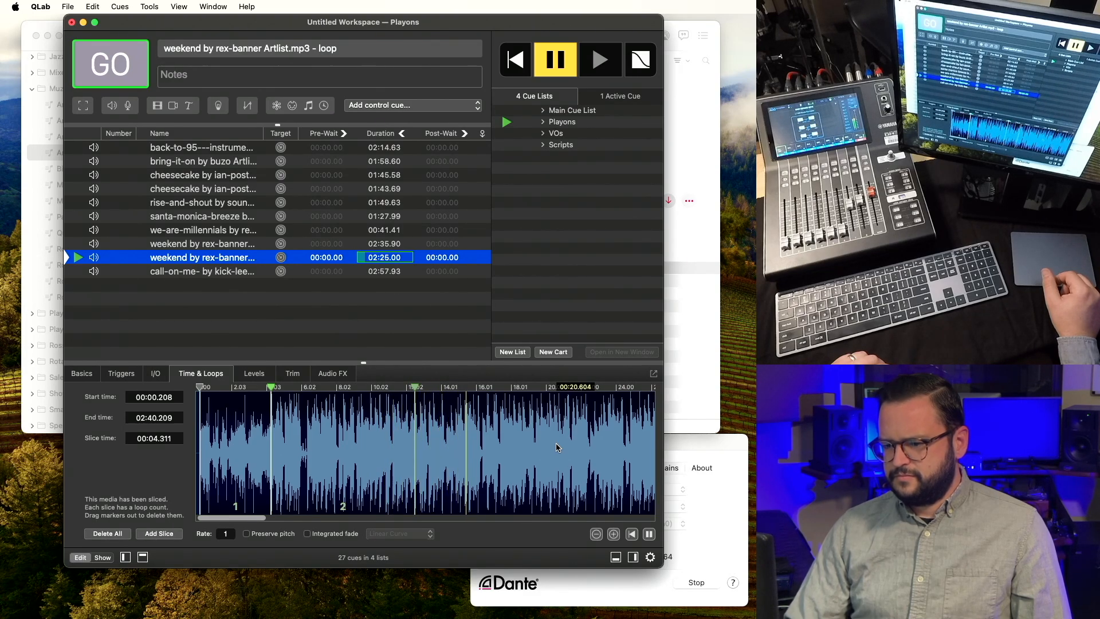
{"action": "key", "text": "Escape"}
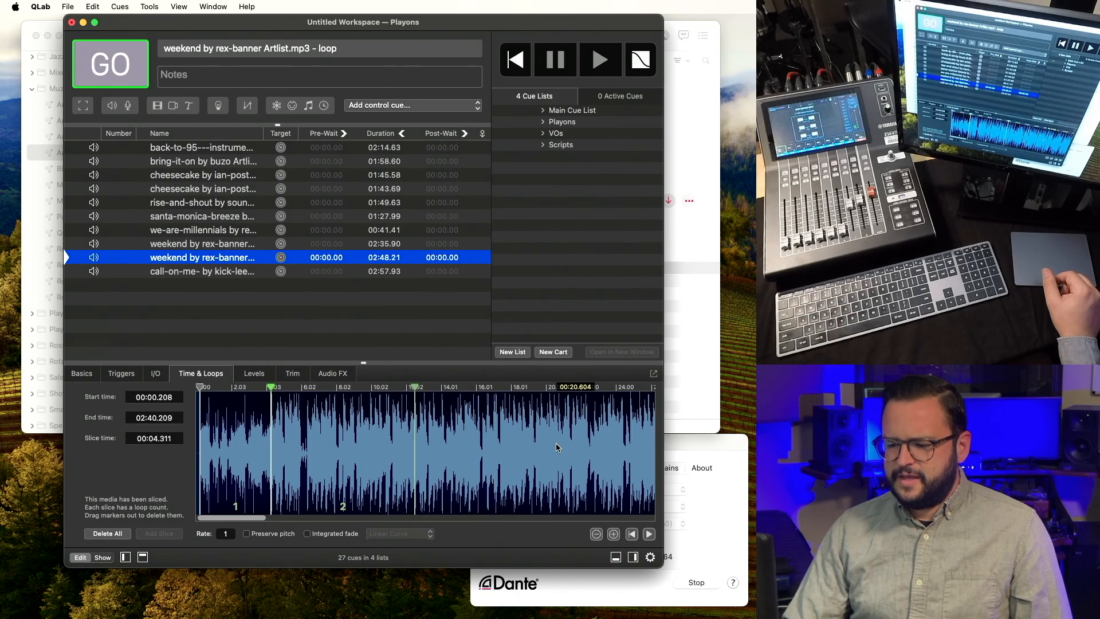
Try the second slice's loop count at inf and then 0, auditioning the cue.
{"action": "left_click", "coordinate": [342, 508]}
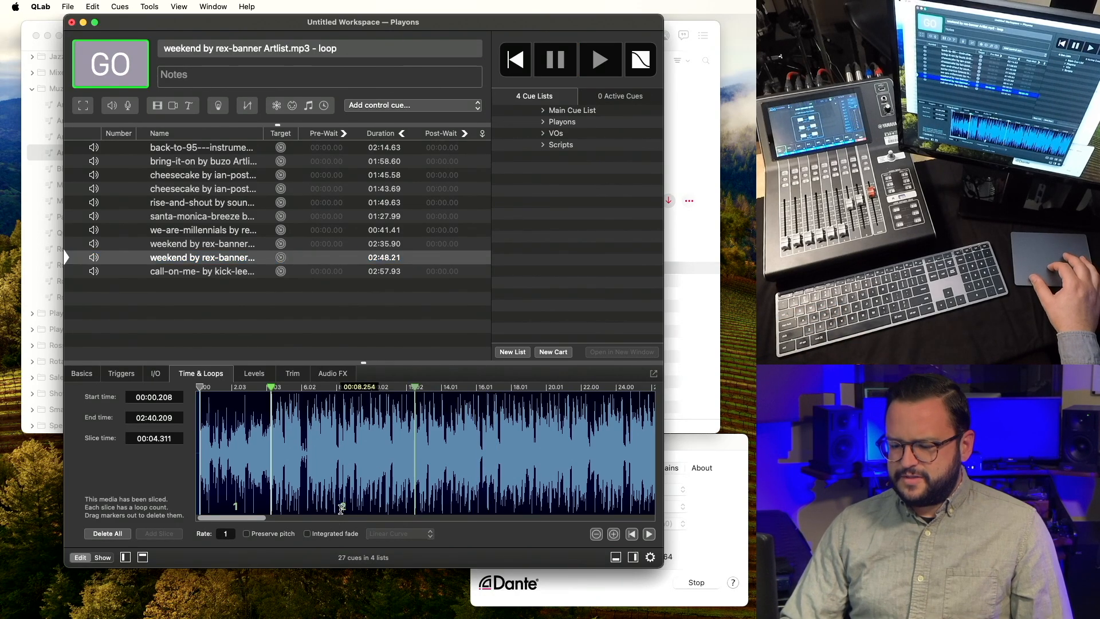
{"action": "type", "text": "inf"}
{"action": "key", "text": "Return"}
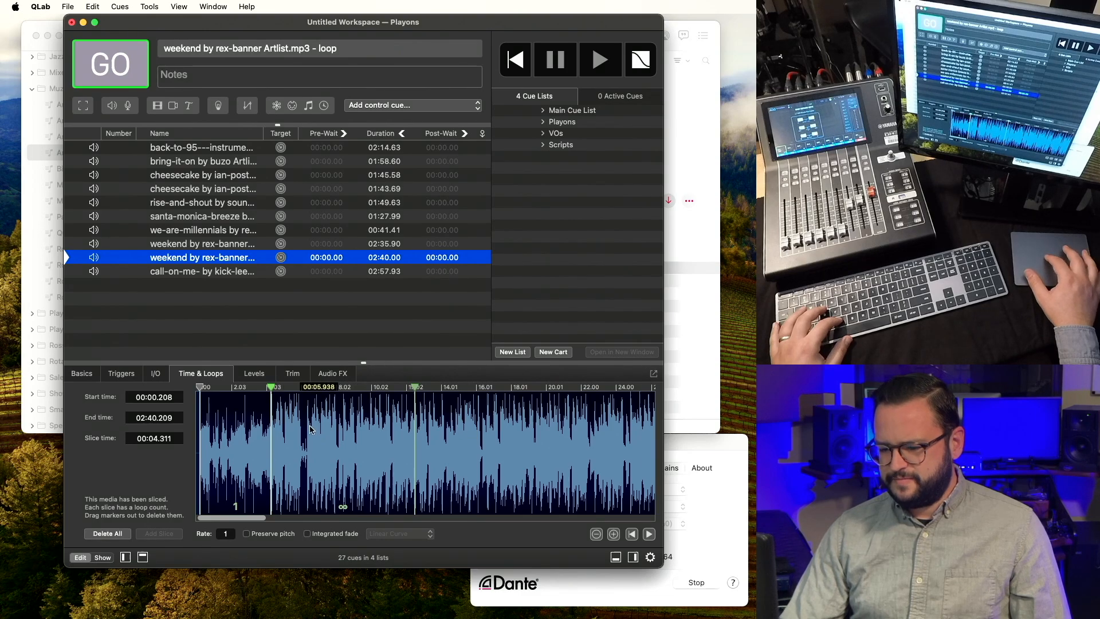
{"action": "left_click", "coordinate": [336, 505]}
{"action": "type", "text": "0"}
{"action": "key", "text": "Return"}
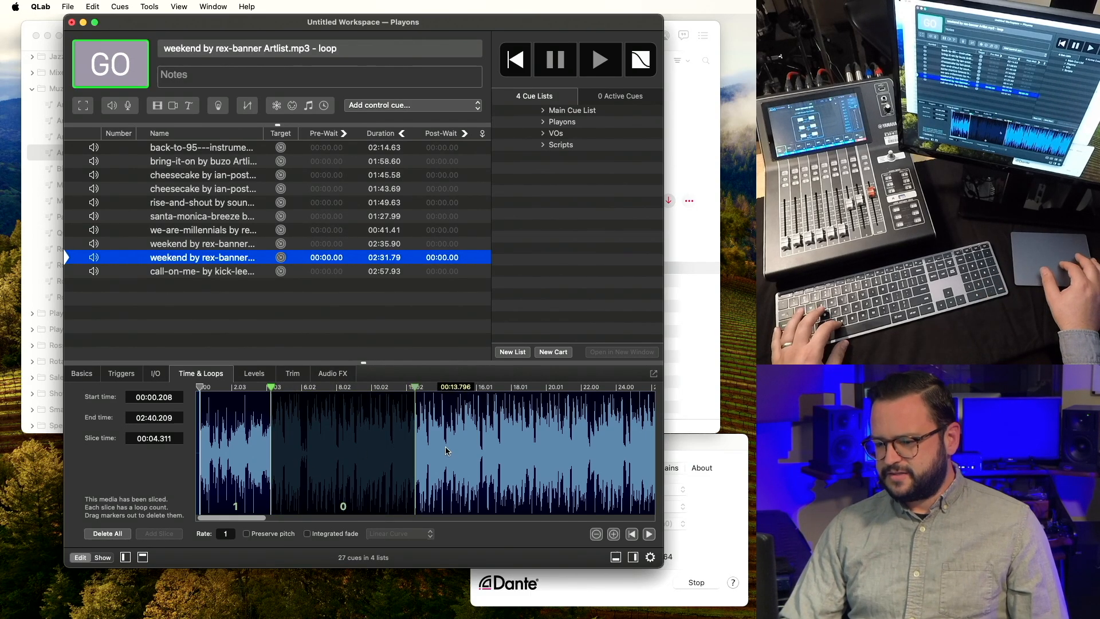
{"action": "key", "text": "space"}
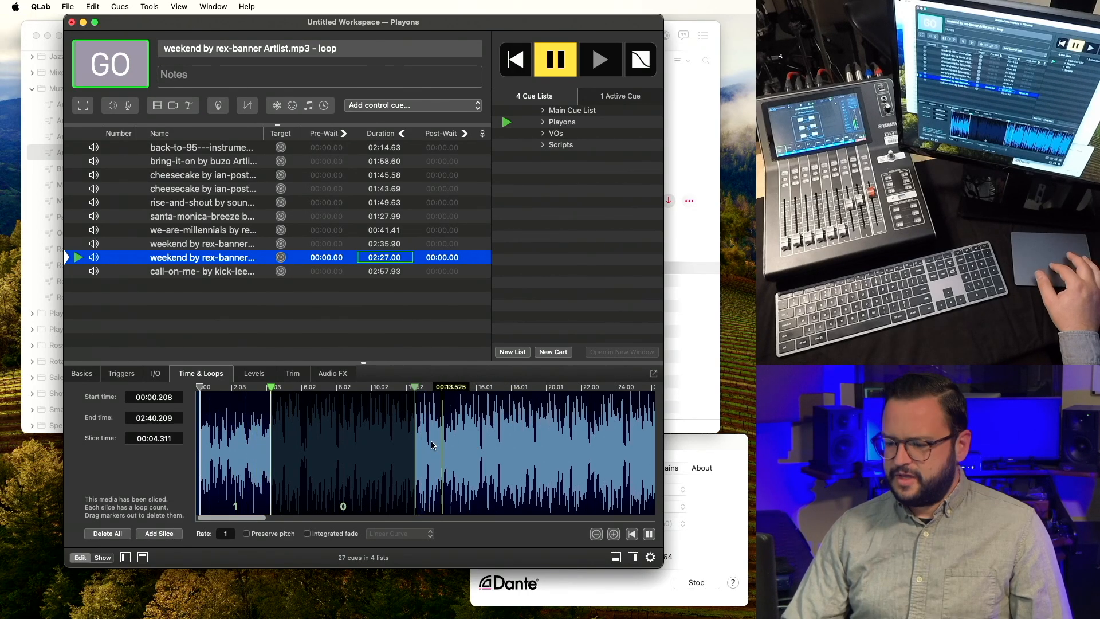
{"action": "key", "text": "Escape"}
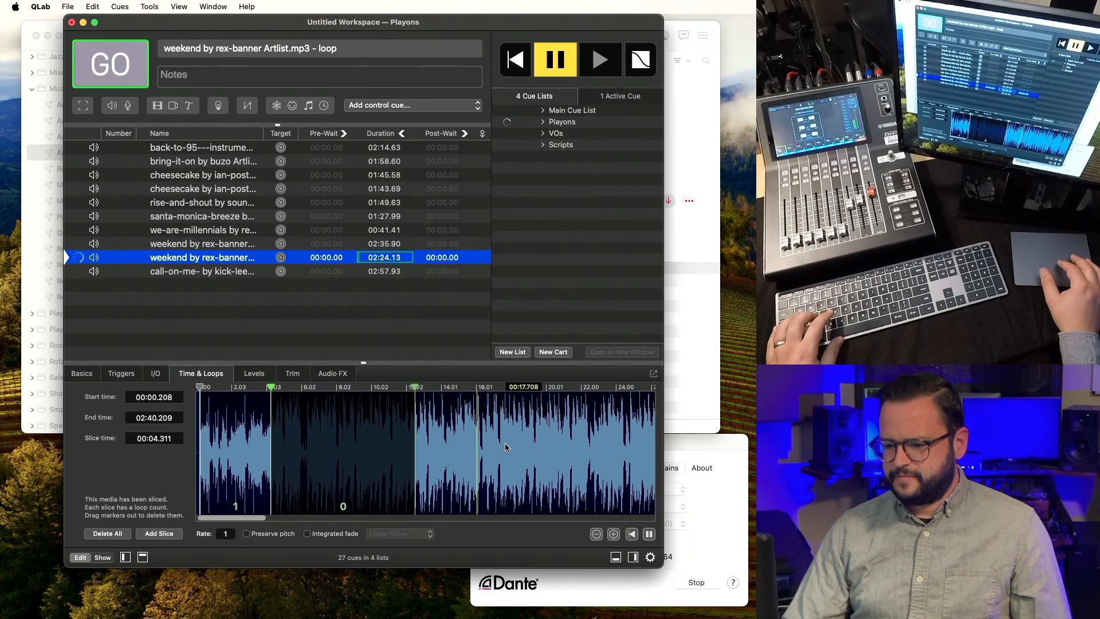
Set the second slice's loop count back to inf and drag its slice marker later in the audio.
{"action": "double_click", "coordinate": [344, 507]}
{"action": "type", "text": "inf"}
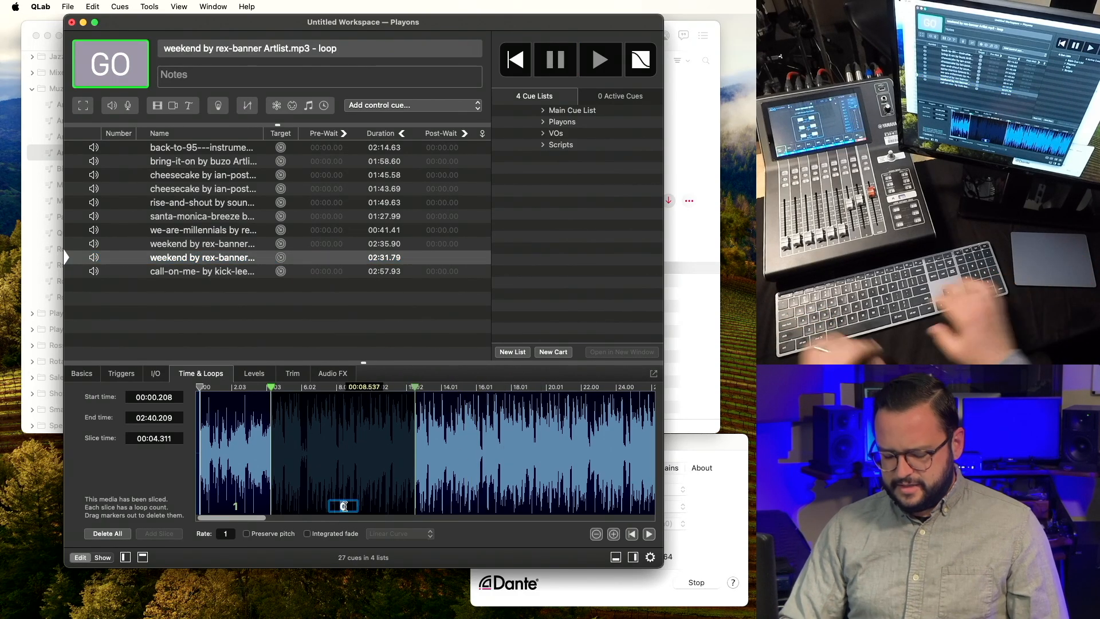
{"action": "key", "text": "Return"}
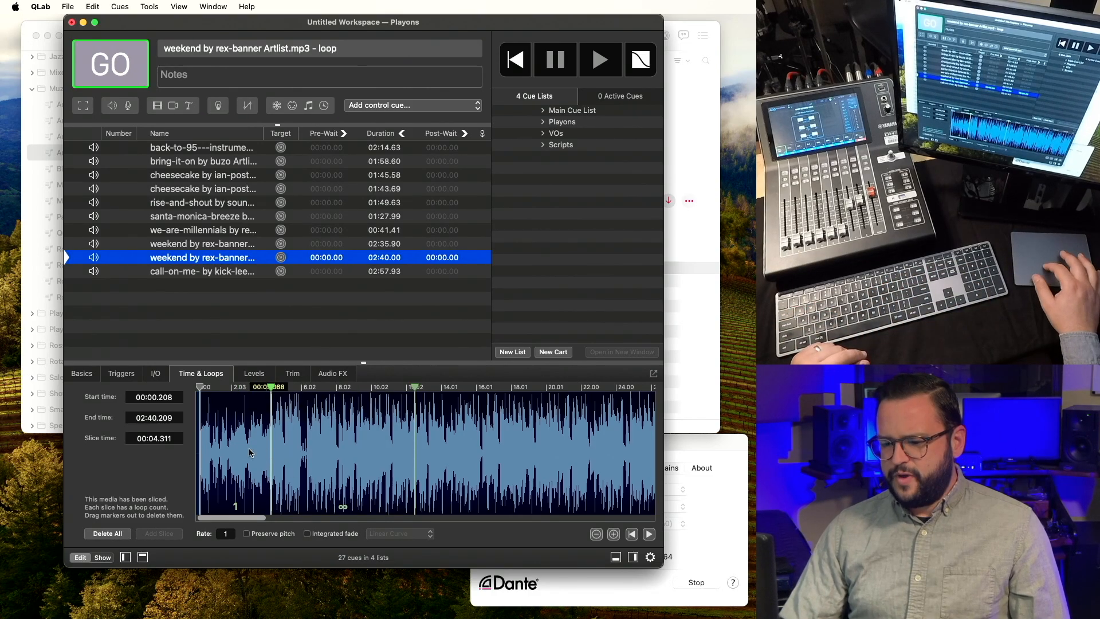
{"action": "scroll", "coordinate": [250, 453], "scroll_direction": "down", "scroll_amount": 2}
{"action": "scroll", "coordinate": [249, 453], "scroll_direction": "down", "scroll_amount": 2}
{"action": "mouse_move", "coordinate": [245, 402]}
{"action": "left_mouse_down"}
{"action": "mouse_move", "coordinate": [619, 401]}
{"action": "mouse_move", "coordinate": [630, 420]}
{"action": "mouse_move", "coordinate": [611, 418]}
{"action": "left_mouse_up"}
{"action": "scroll", "coordinate": [545, 447], "scroll_direction": "down", "scroll_amount": 2}
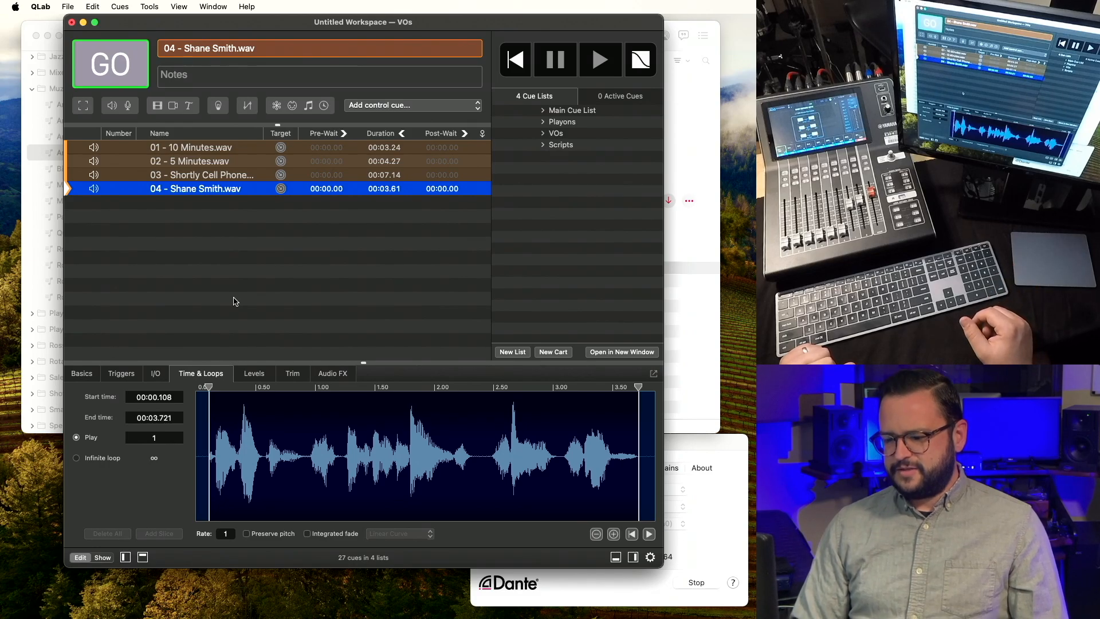
Play voice-over cue 04 from the VOs cue list.
{"action": "key", "text": "space"}
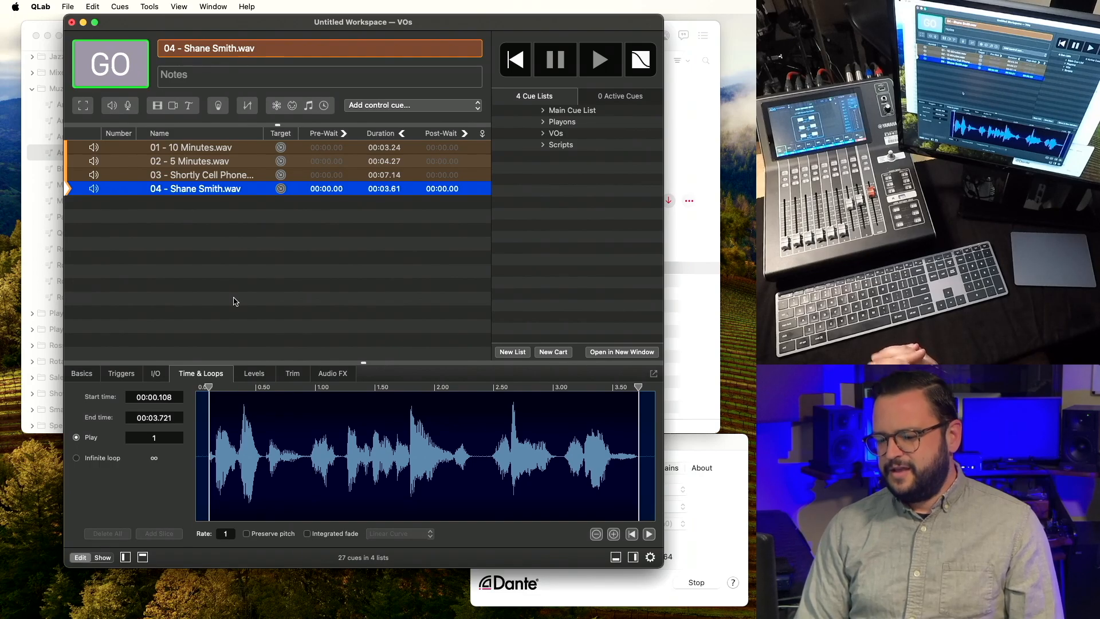
Add slices at 00:00.945 and 00:02.388, set the middle slice's loop count to 0, and audition.
{"action": "left_click", "coordinate": [308, 449]}
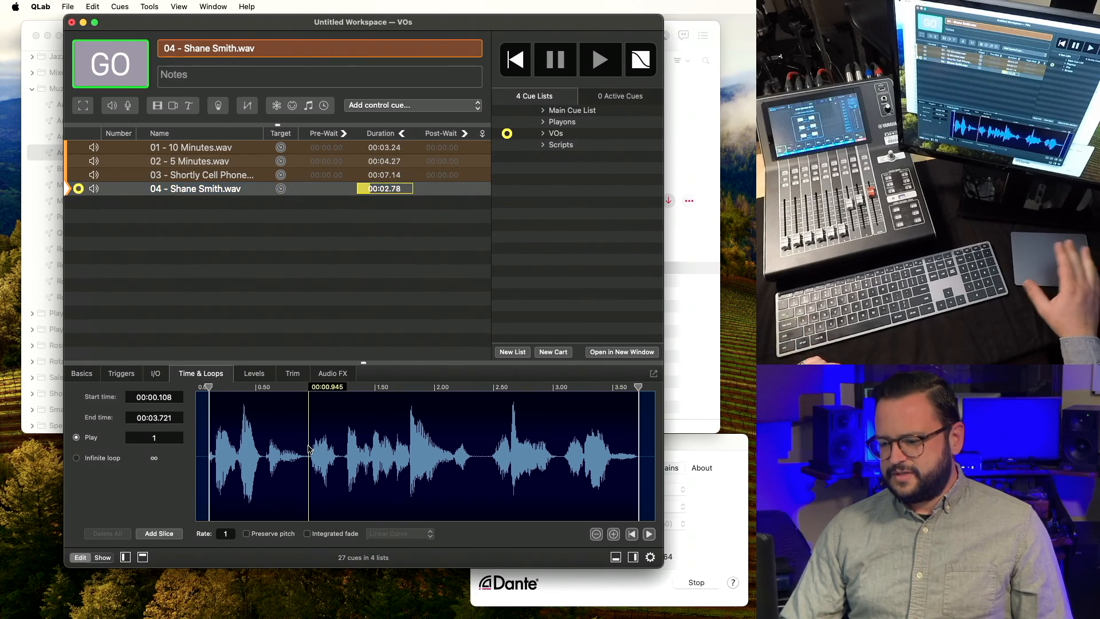
{"action": "key", "text": "m"}
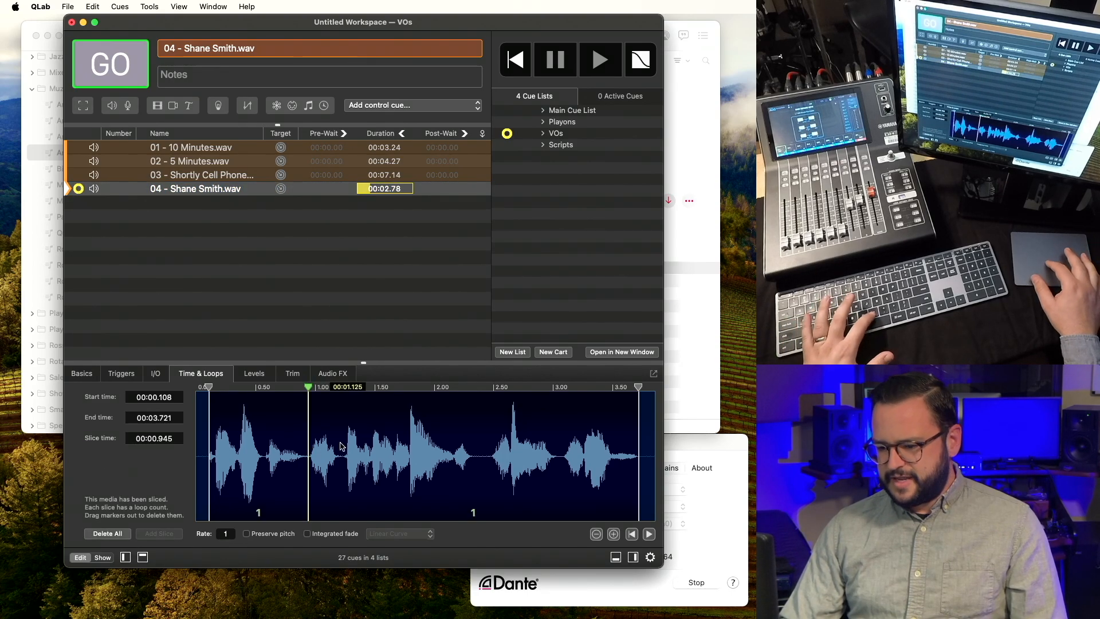
{"action": "left_click", "coordinate": [479, 449]}
{"action": "key", "text": "m"}
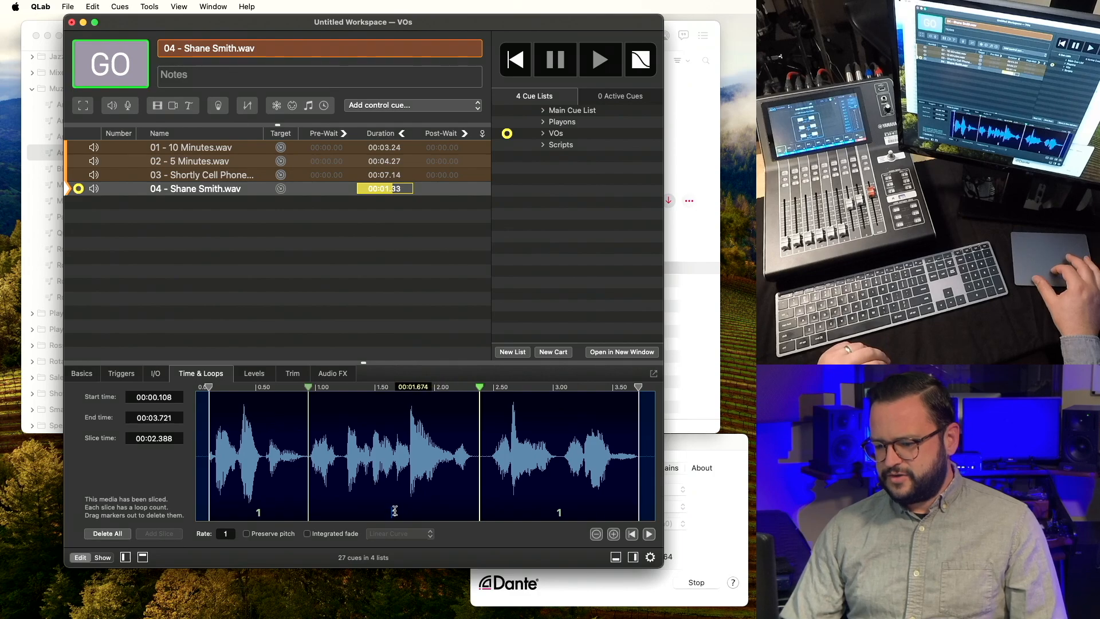
{"action": "double_click", "coordinate": [395, 512]}
{"action": "type", "text": "0"}
{"action": "key", "text": "Return"}
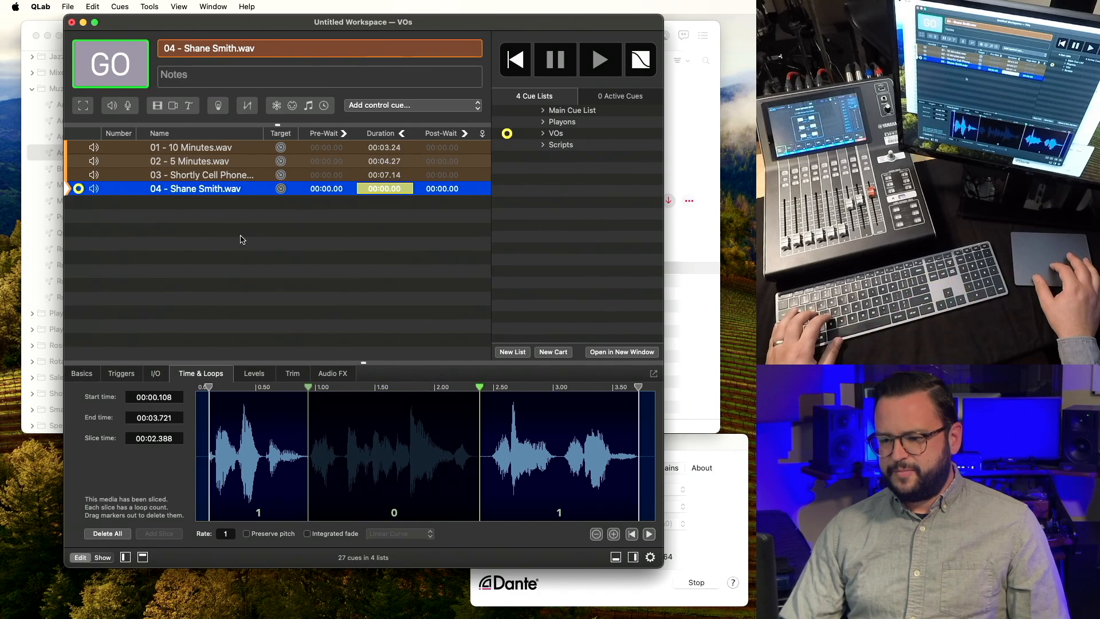
{"action": "key", "text": "space"}
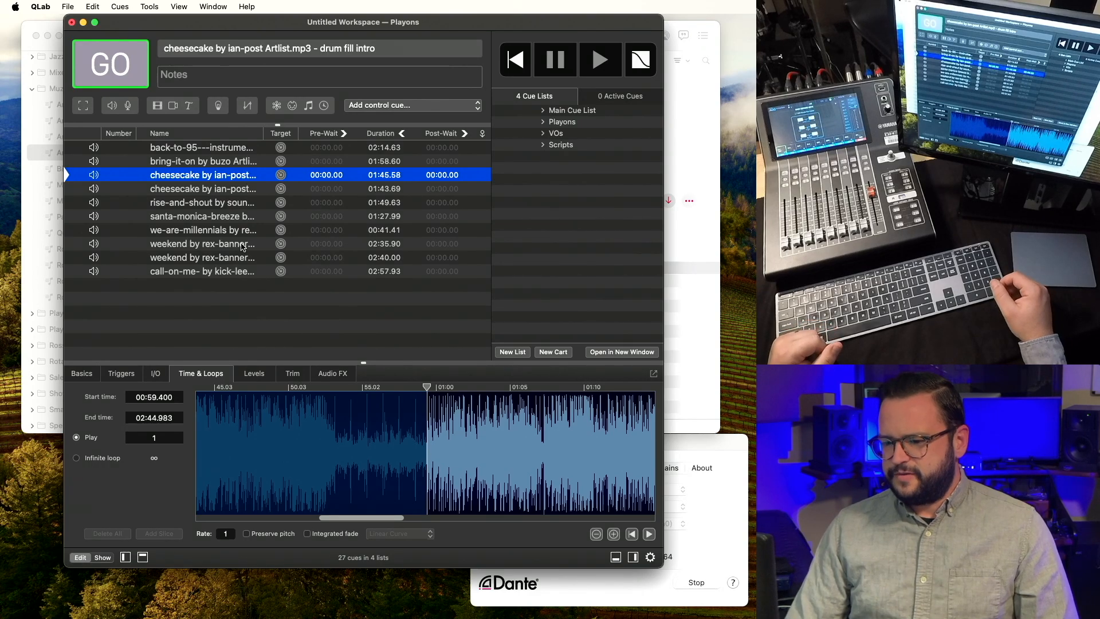
Select the back-to-95 instrumental cue in the Playons list and fire it with GO.
{"action": "left_click", "coordinate": [222, 157]}
{"action": "left_click", "coordinate": [230, 149]}
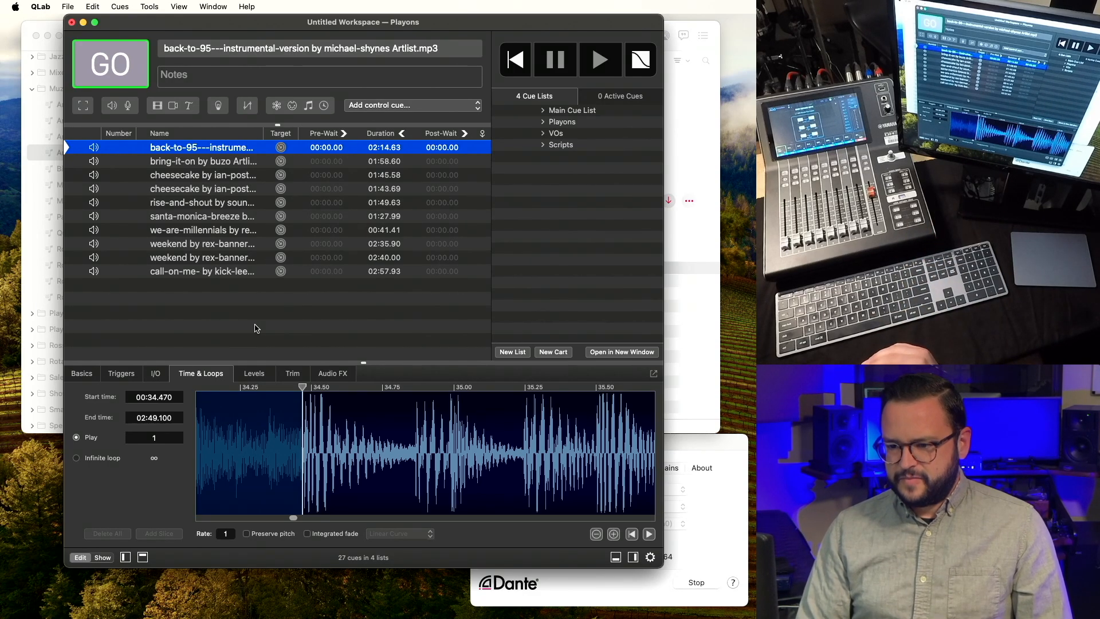
{"action": "key", "text": "Down"}
{"action": "key", "text": "Down"}
{"action": "key", "text": "Down"}
{"action": "key", "text": "Up"}
{"action": "key", "text": "Up"}
{"action": "key", "text": "Up"}
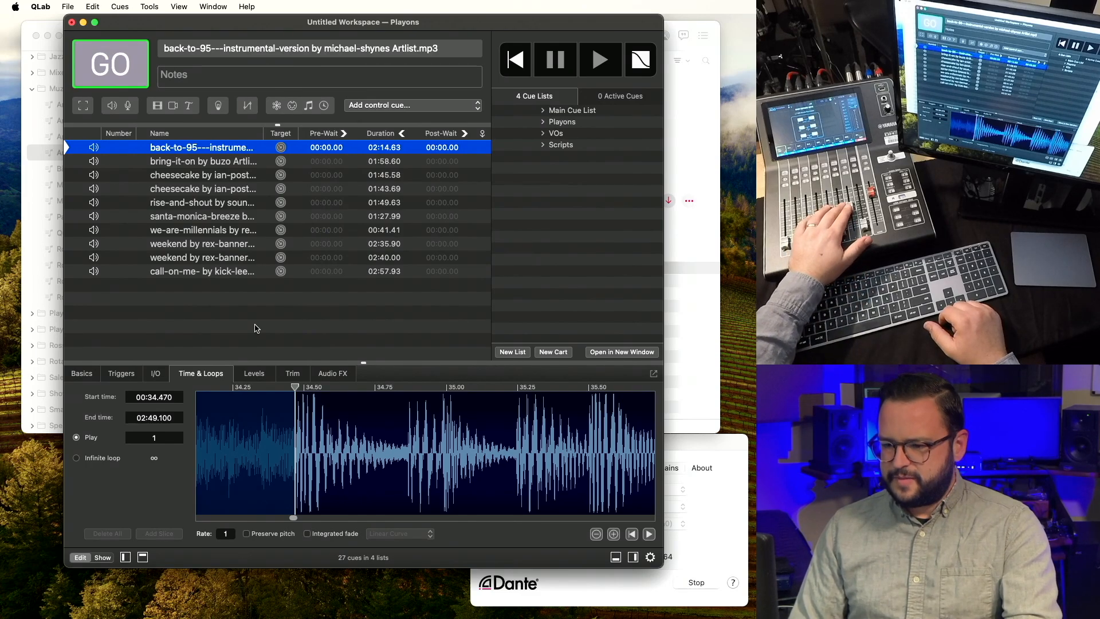
{"action": "key", "text": "space"}
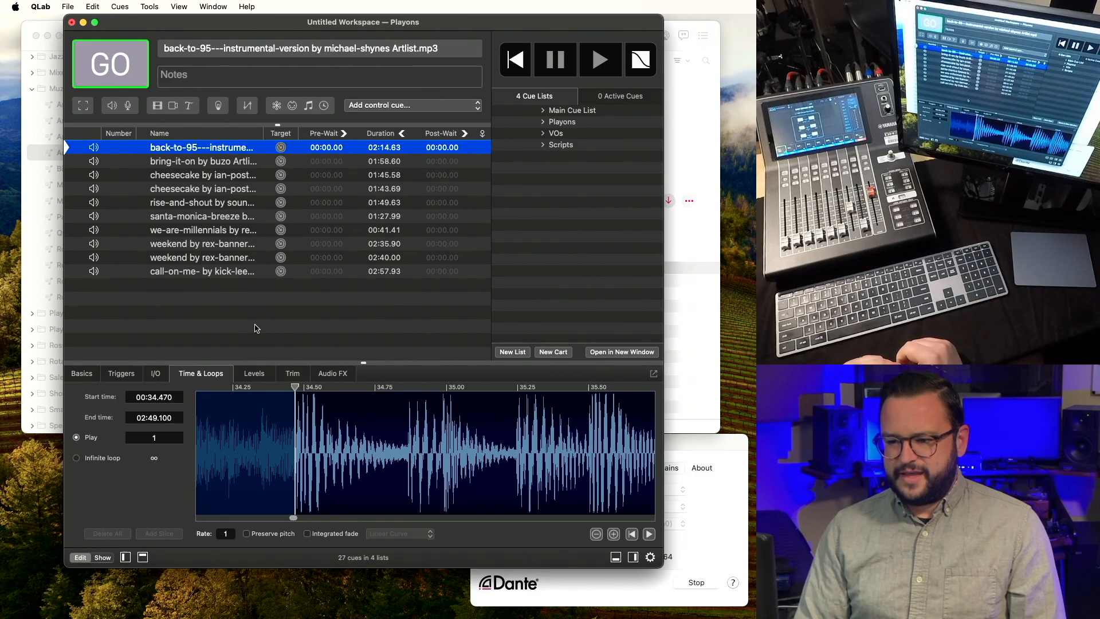
{"action": "key", "text": "space"}
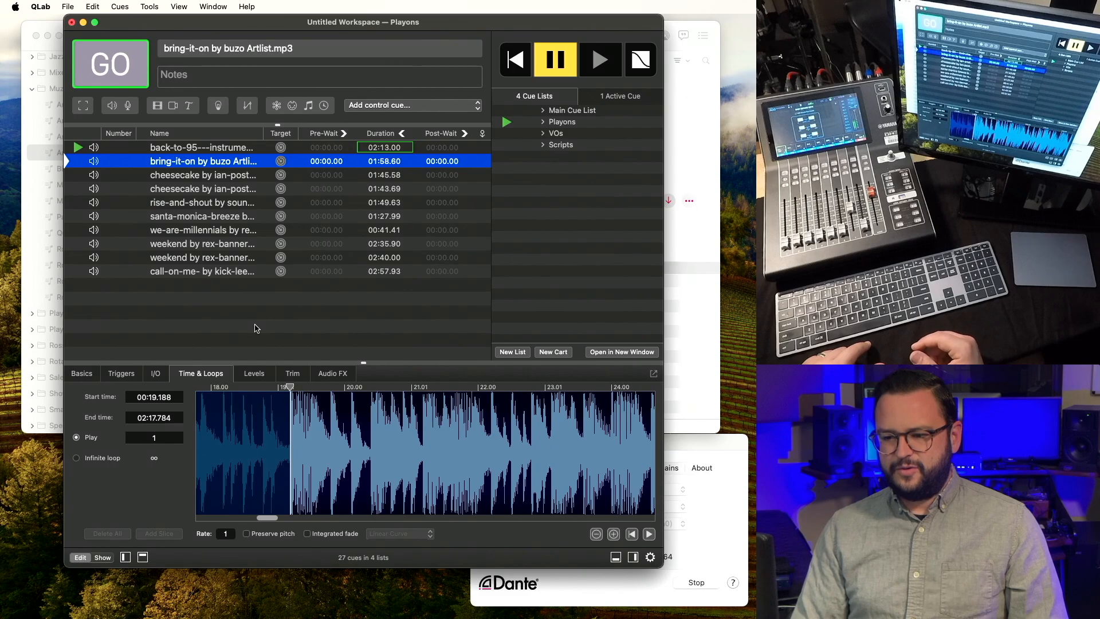
Stop and re-audition the back-to-95 cue, then move down to the bring-it-on cue.
{"action": "key", "text": "Up"}
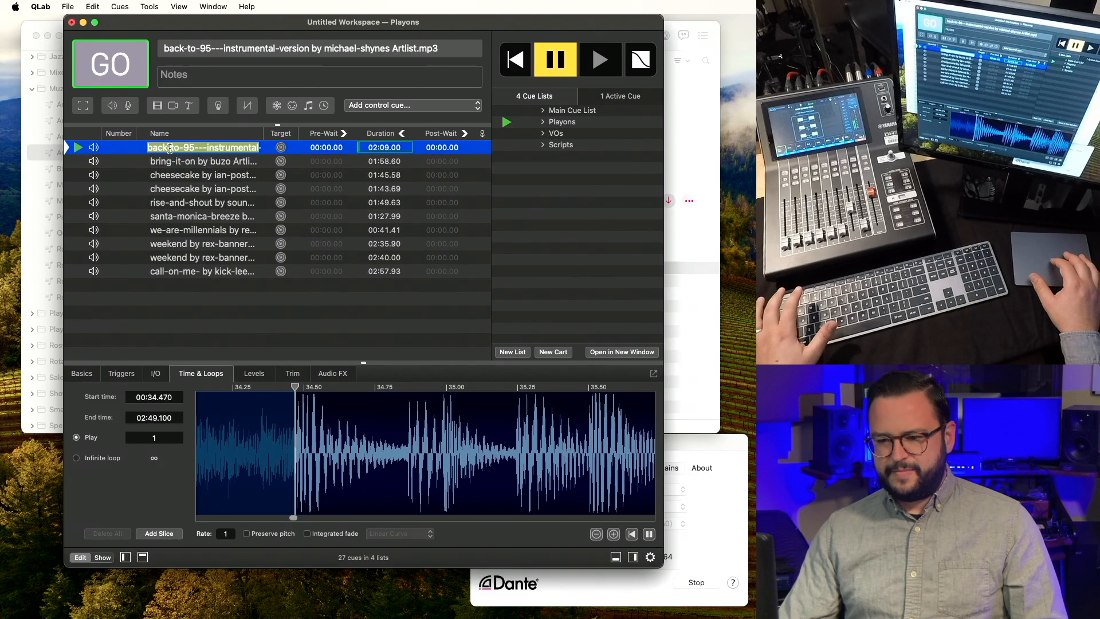
{"action": "key", "text": "Escape"}
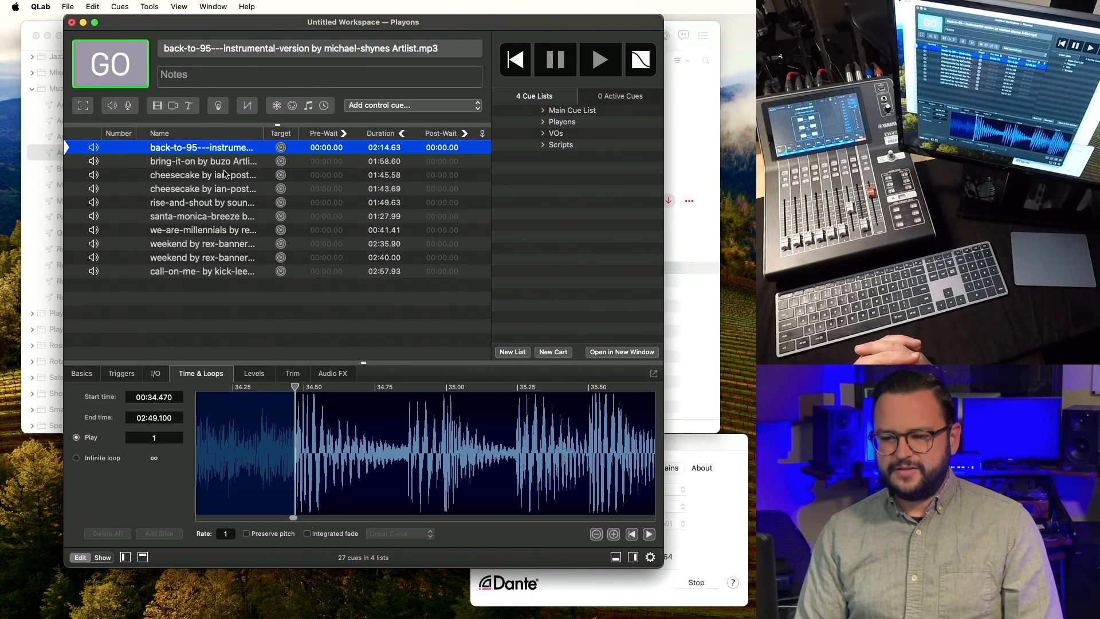
{"action": "key", "text": "space"}
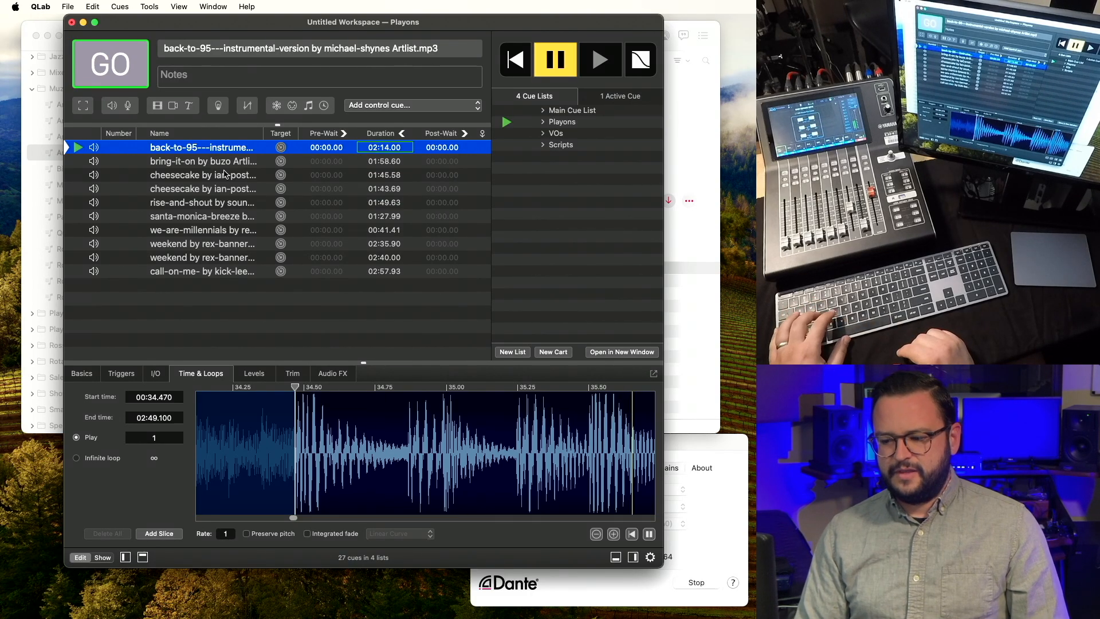
{"action": "key", "text": "Escape"}
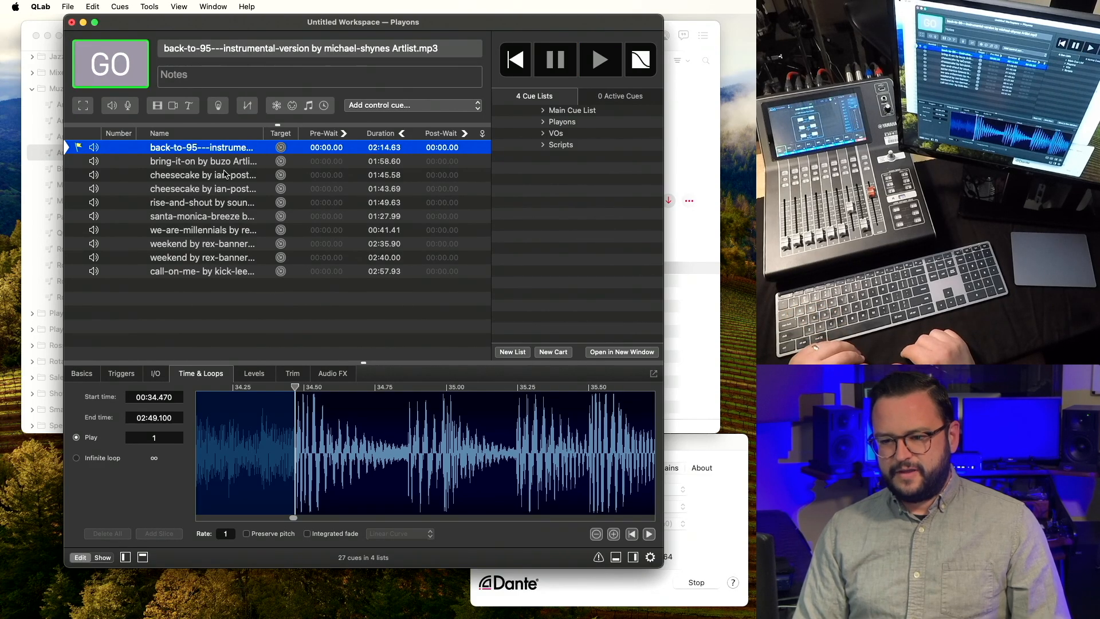
{"action": "key", "text": "Down"}
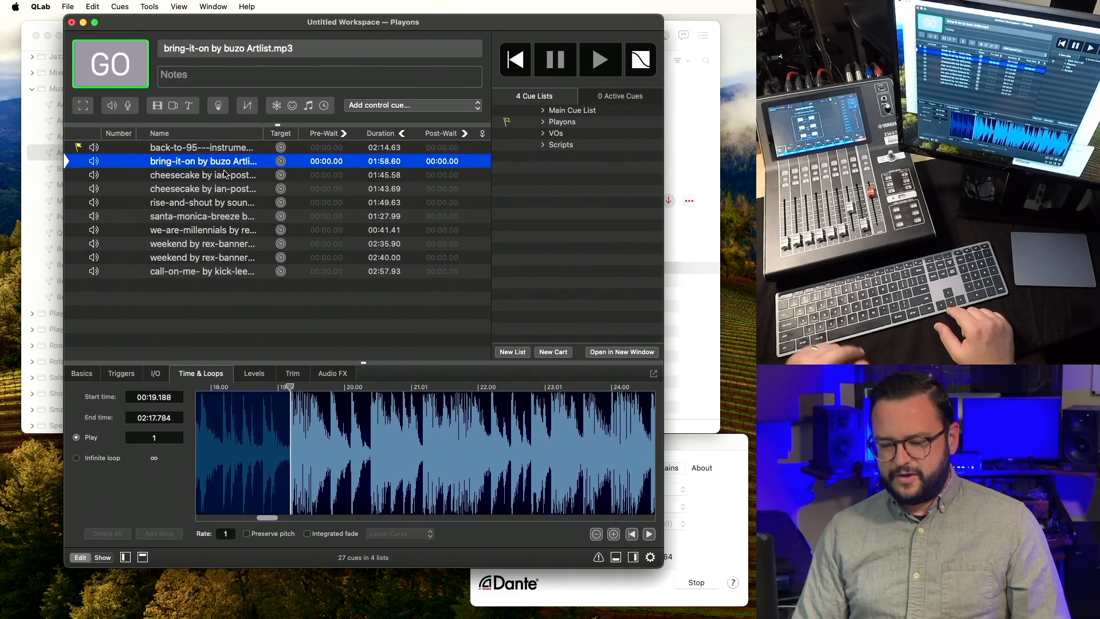
Audition the bring-it-on cue and the first cheesecake drum fill intro cue, stopping each.
{"action": "key", "text": "space"}
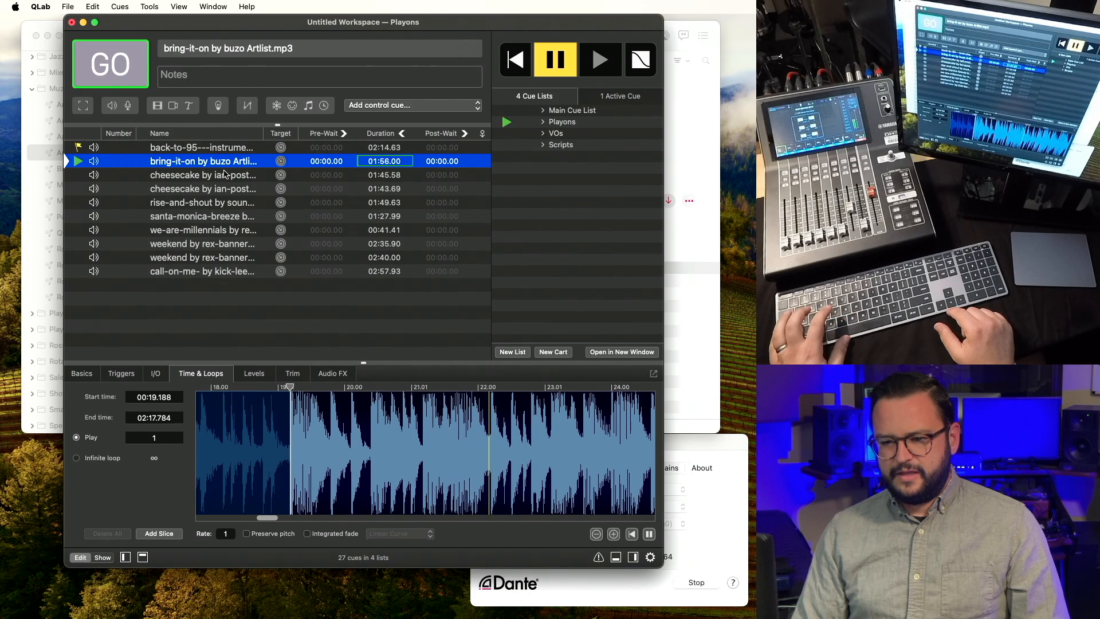
{"action": "key", "text": "Escape"}
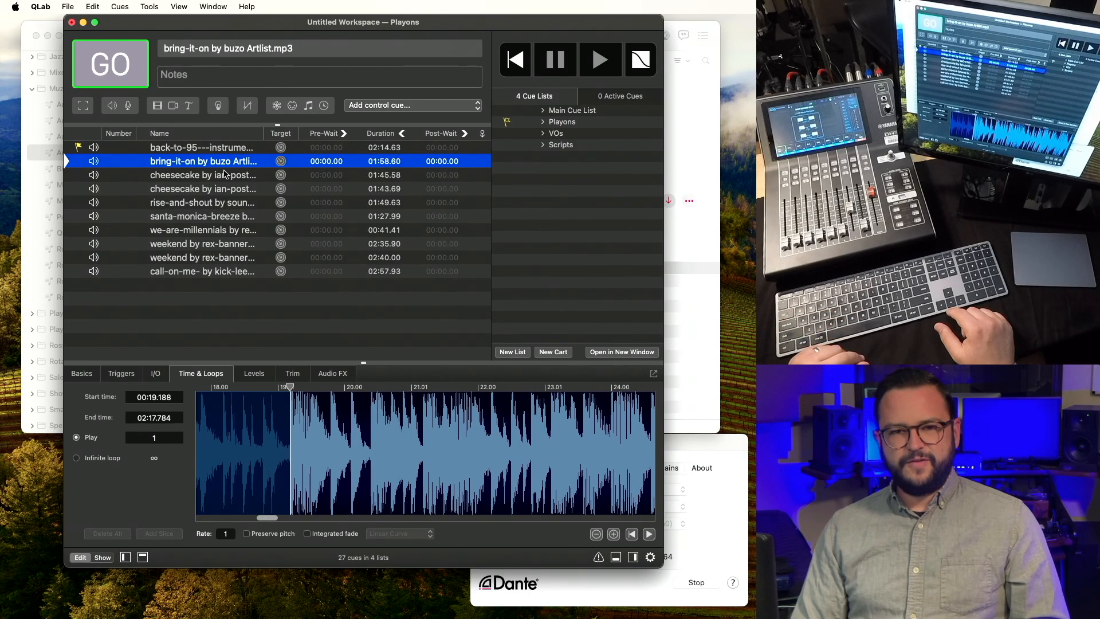
{"action": "key", "text": "Down"}
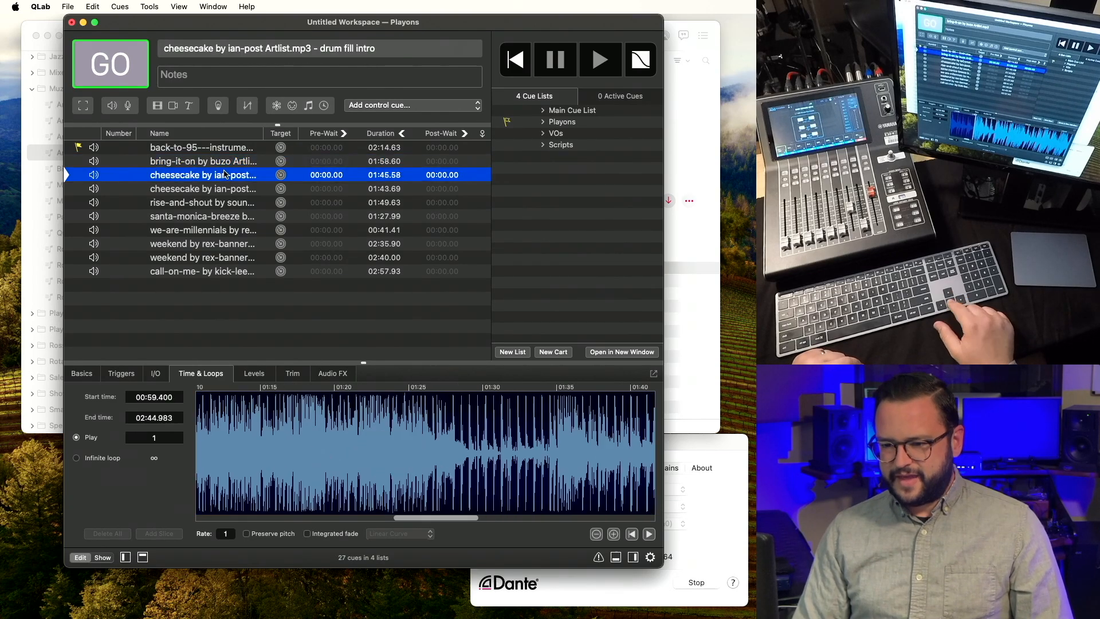
{"action": "key", "text": "space"}
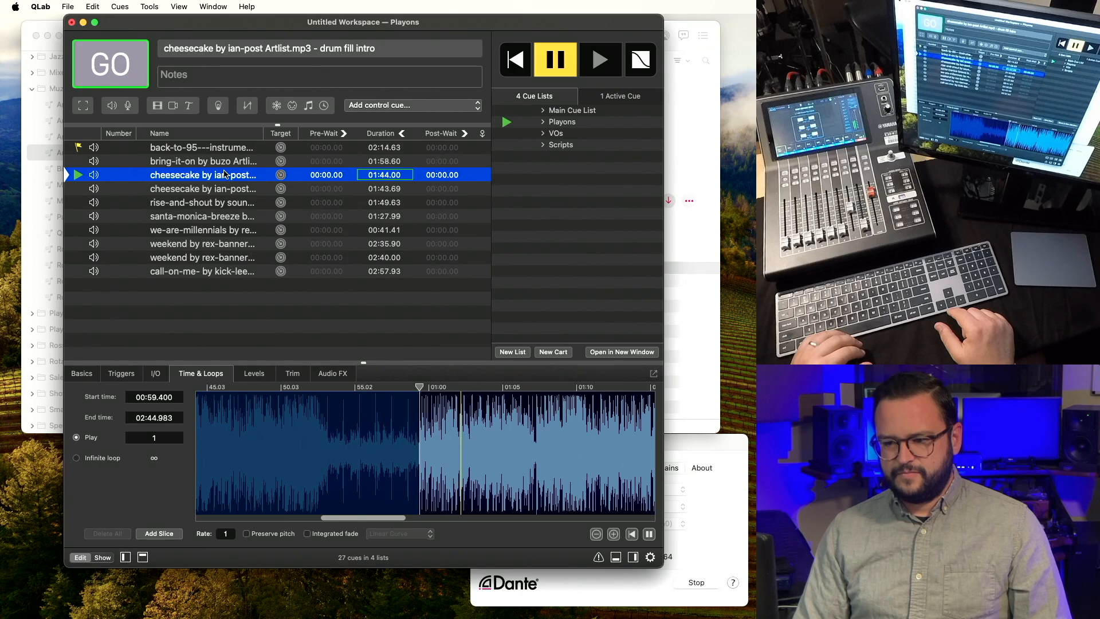
{"action": "key", "text": "Escape"}
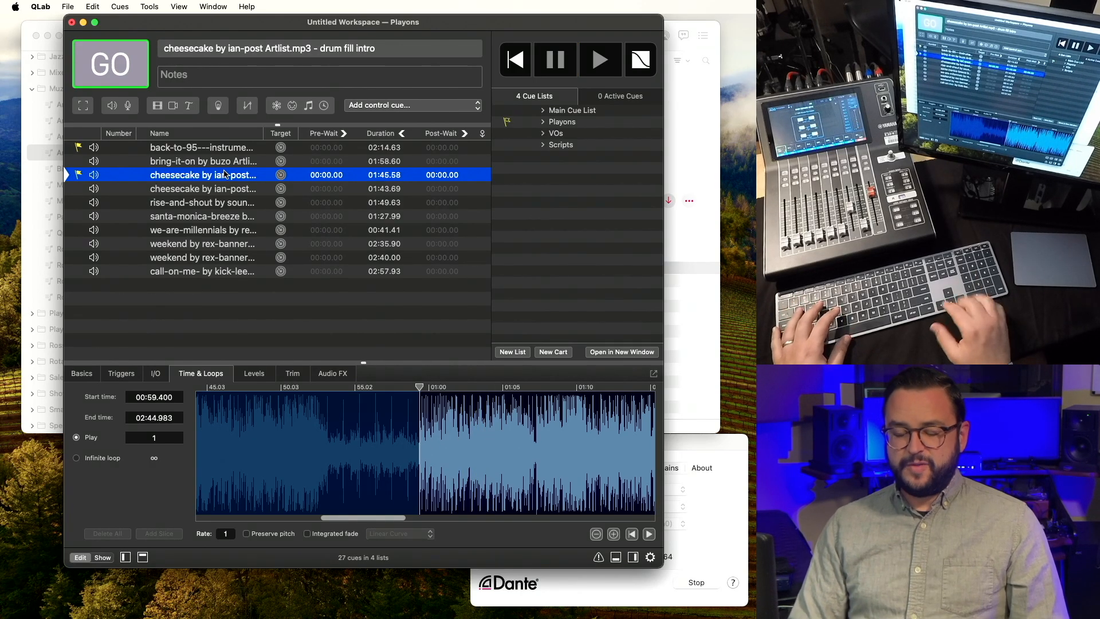
Flag the cheesecake drum fill intro cue and open its name for editing.
{"action": "key", "text": "q"}
{"action": "key", "text": "Left"}
{"action": "key", "text": "Return"}
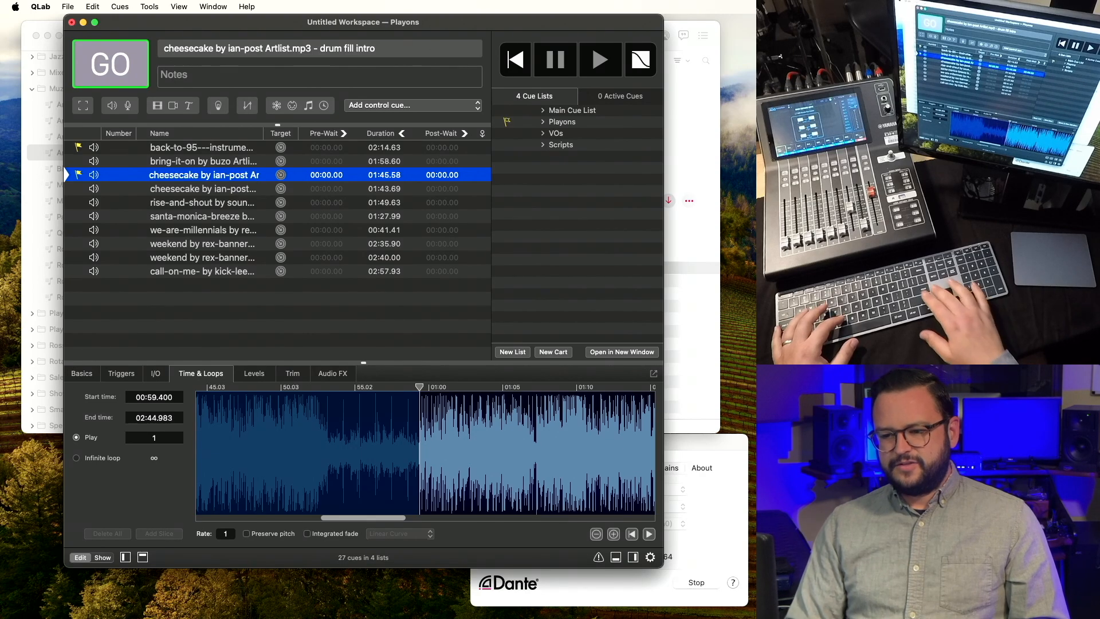
{"action": "key", "text": "q"}
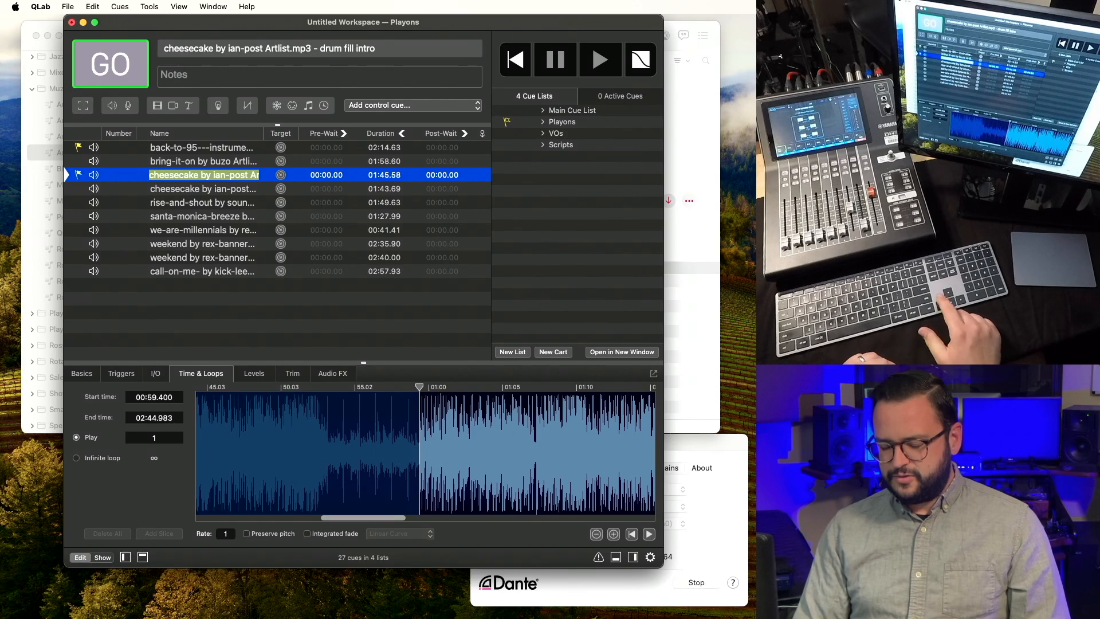
Prefix the first cheesecake cue's name with PO and a presenter's name.
{"action": "key", "text": "Left"}
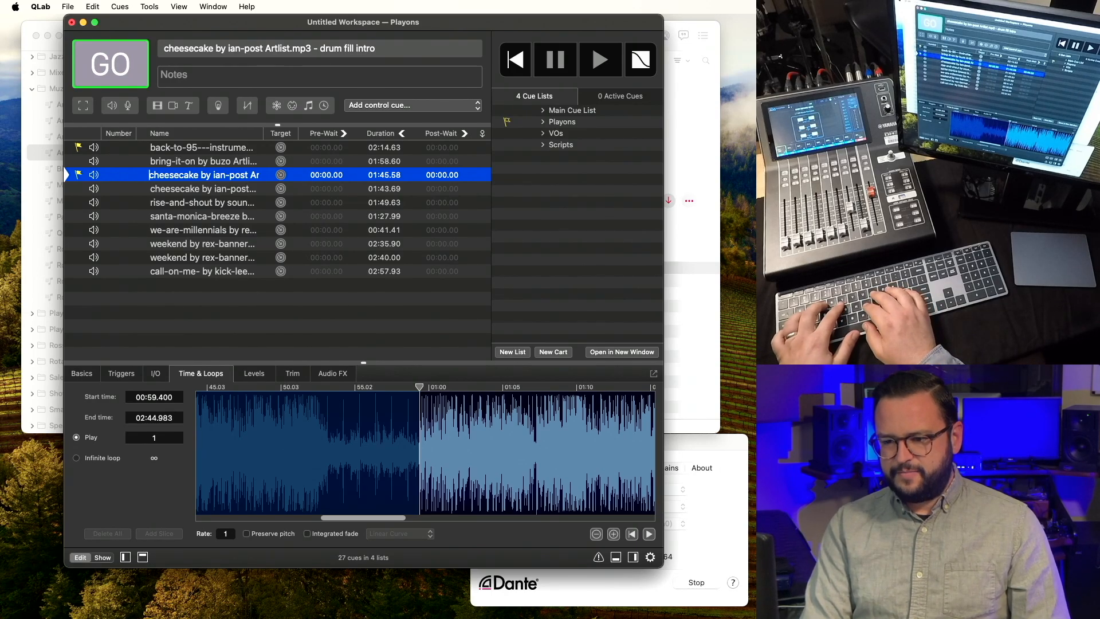
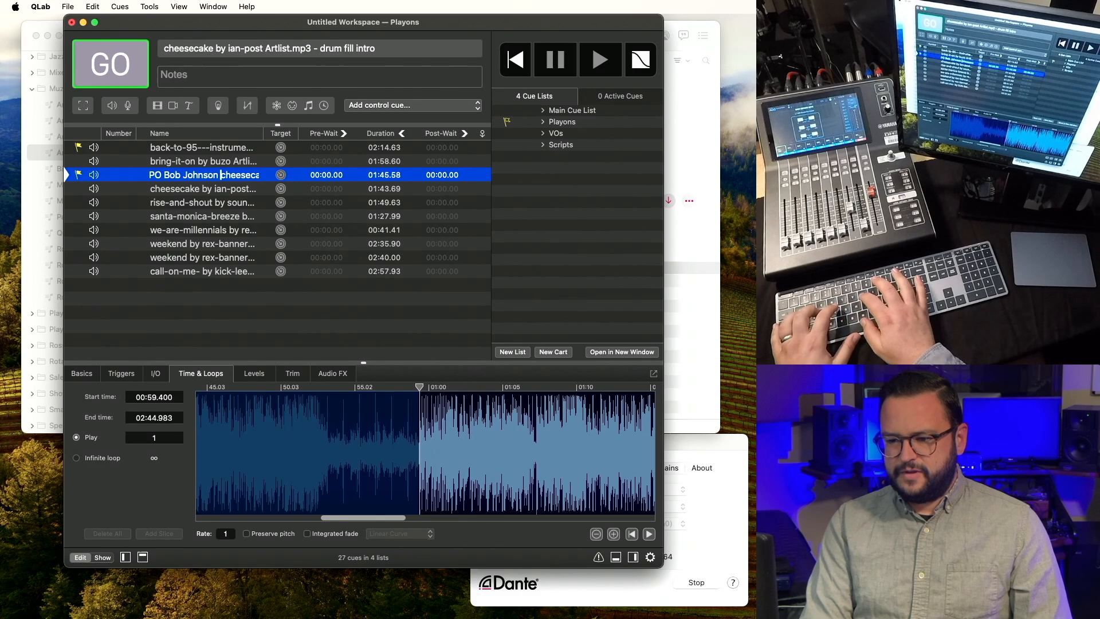
{"action": "type", "text": "-"}
{"action": "key", "text": "Return"}
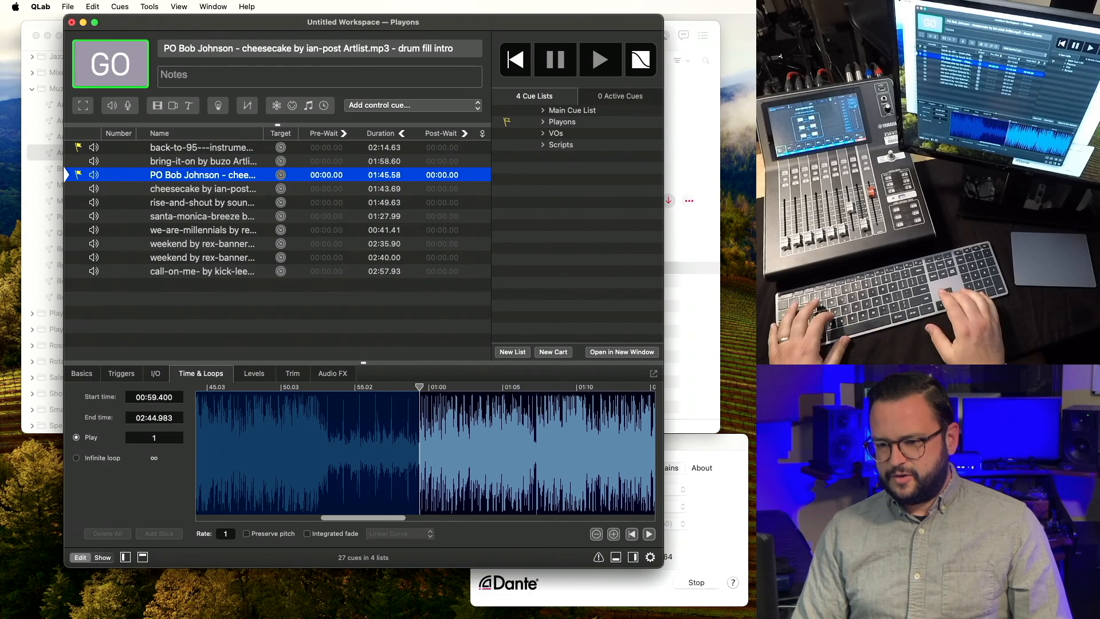
Audition the second cheesecake, rise-and-shout and santa-monica-breeze cues in turn.
{"action": "key", "text": "Down"}
{"action": "key", "text": "space"}
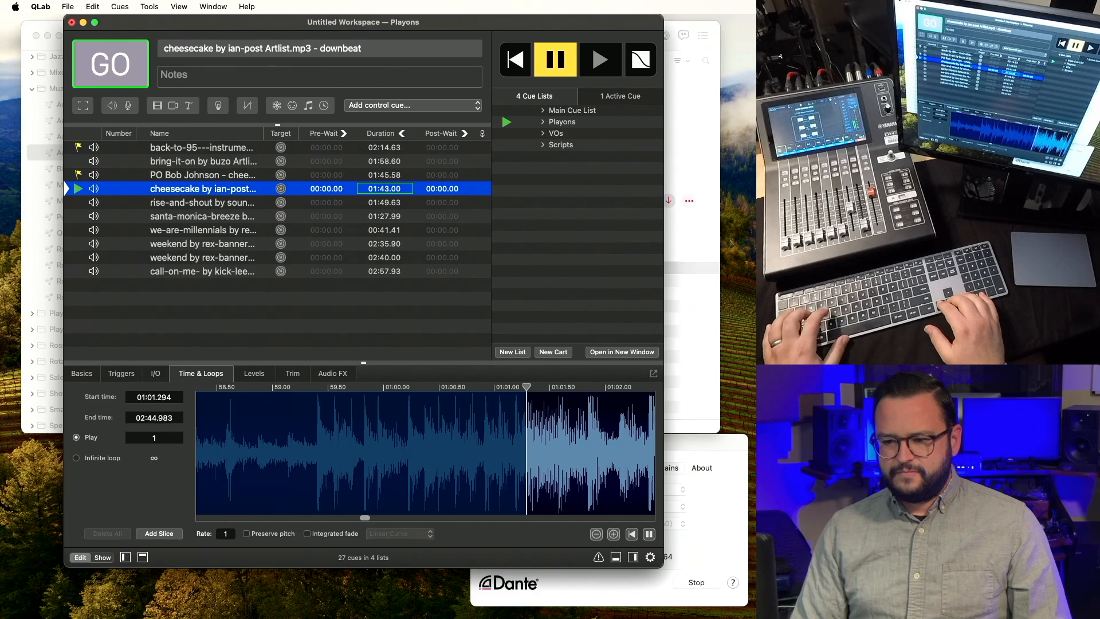
{"action": "key", "text": "Escape"}
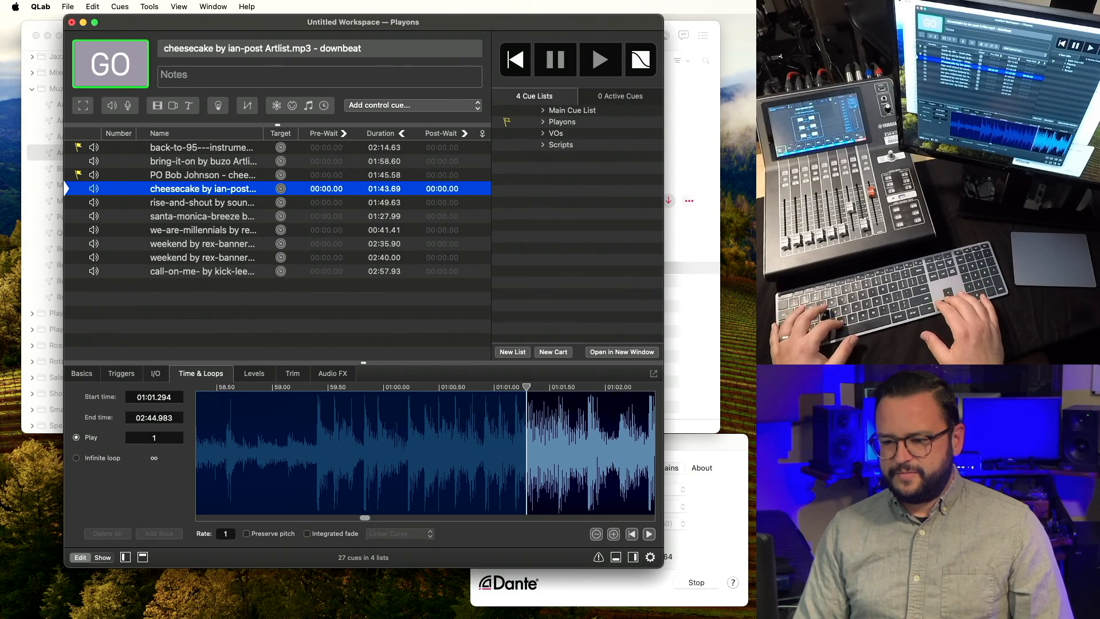
{"action": "key", "text": "Down"}
{"action": "key", "text": "space"}
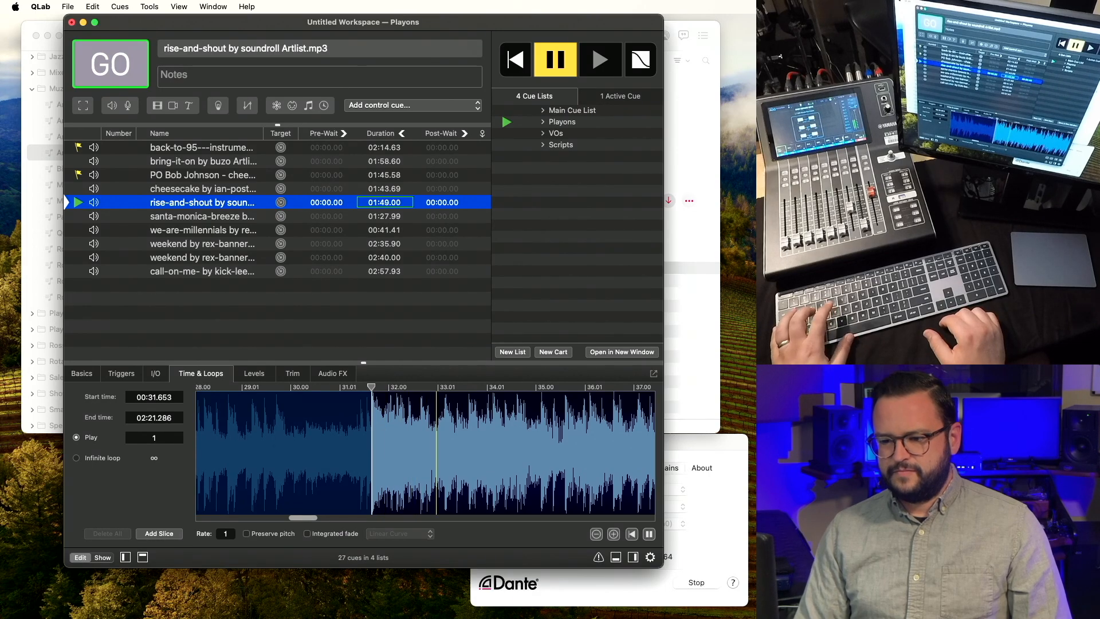
{"action": "key", "text": "Escape"}
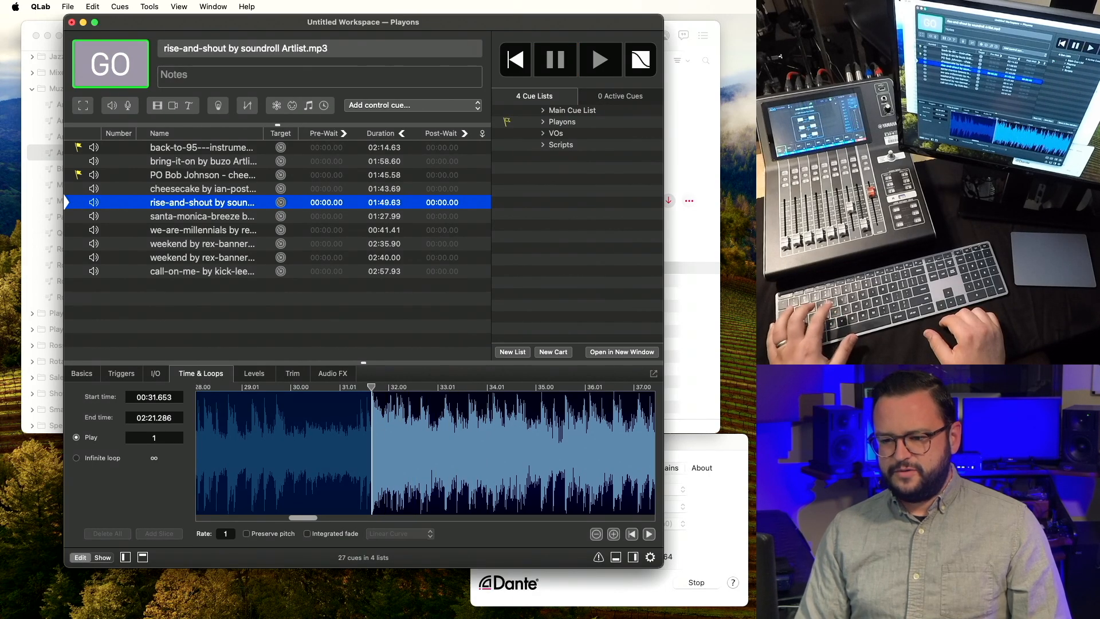
{"action": "key", "text": "Down"}
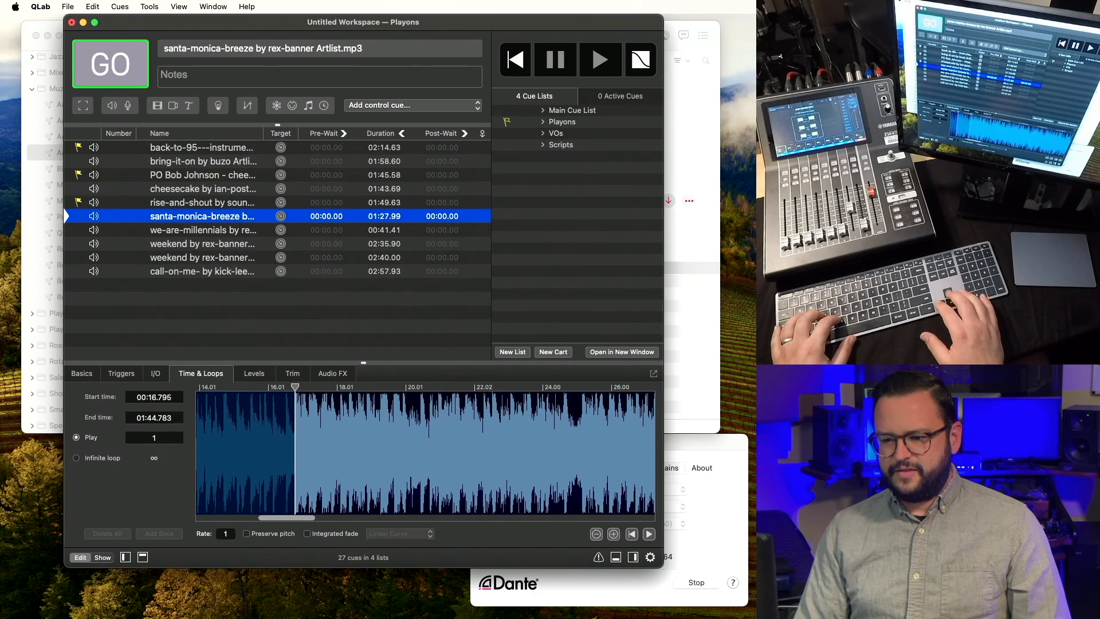
{"action": "key", "text": "space"}
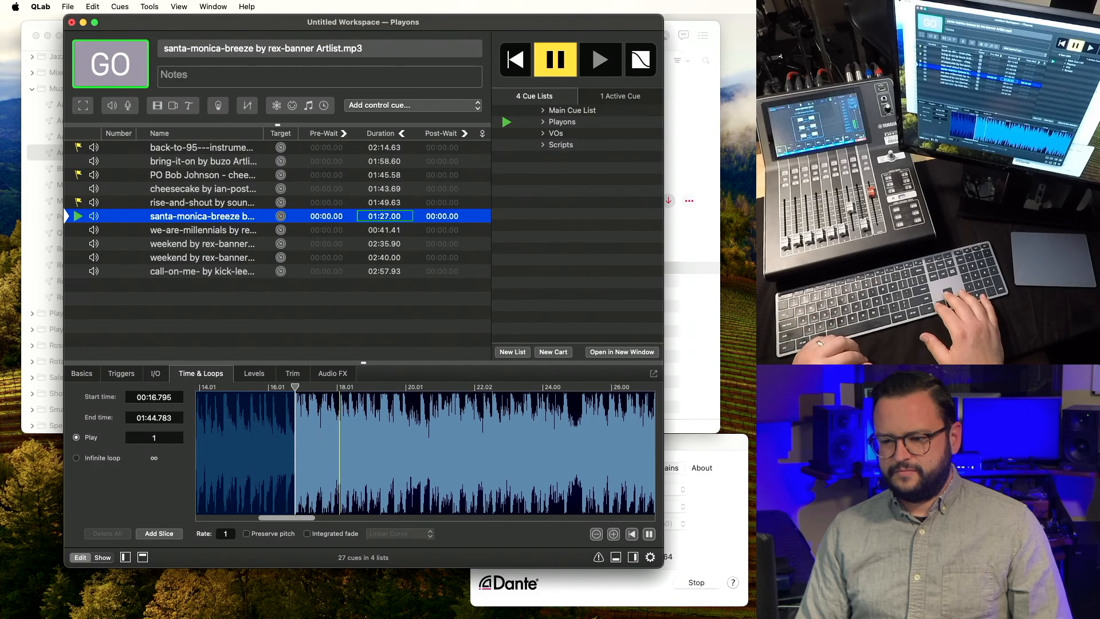
{"action": "key", "text": "Escape"}
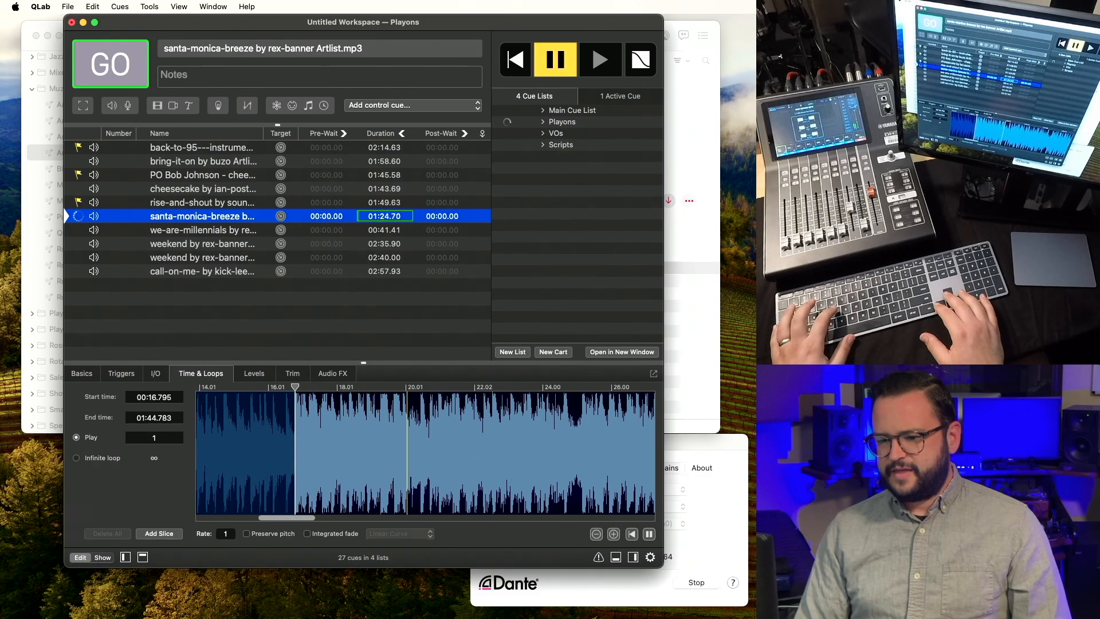
Flag santa-monica-breeze, prefix it with PO and a presenter's name, then select the flagged cues.
{"action": "key", "text": "q"}
{"action": "key", "text": "Left"}
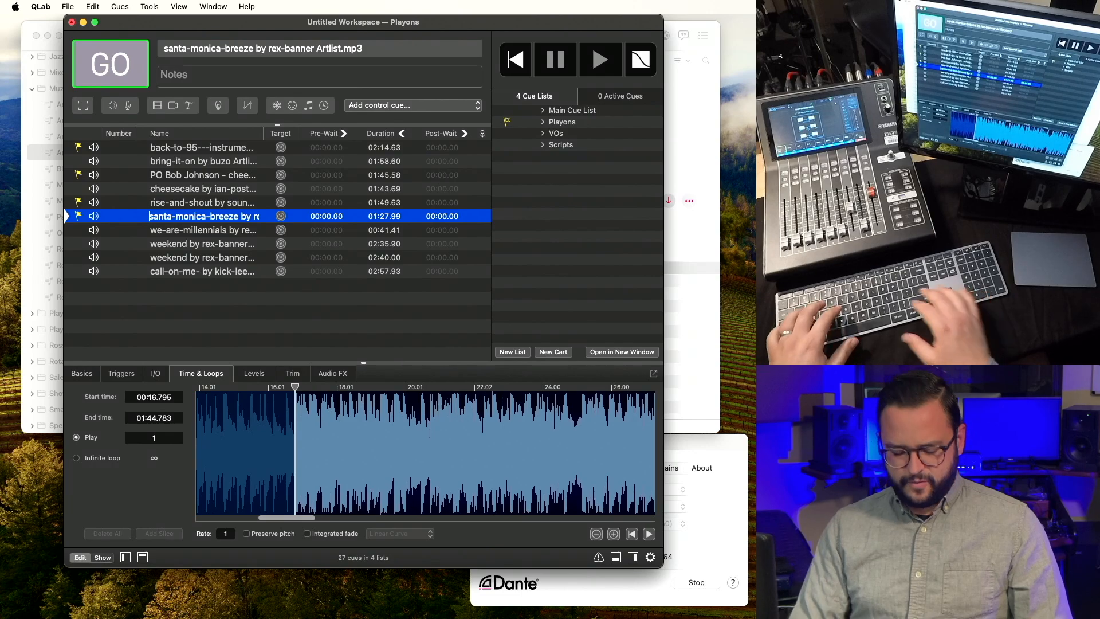
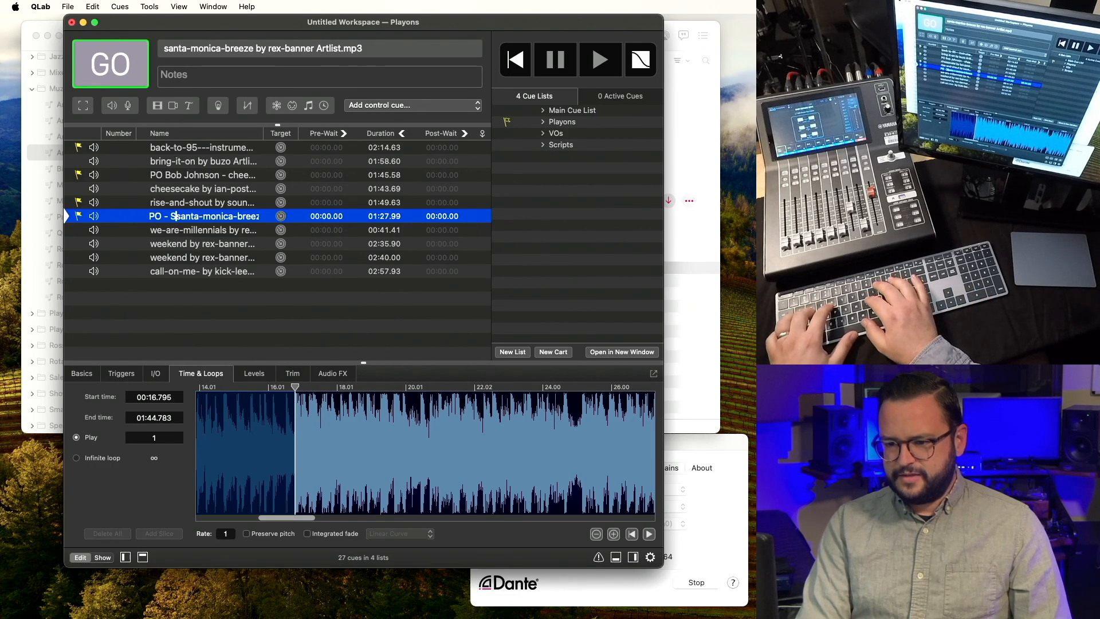
{"action": "key", "text": "Return"}
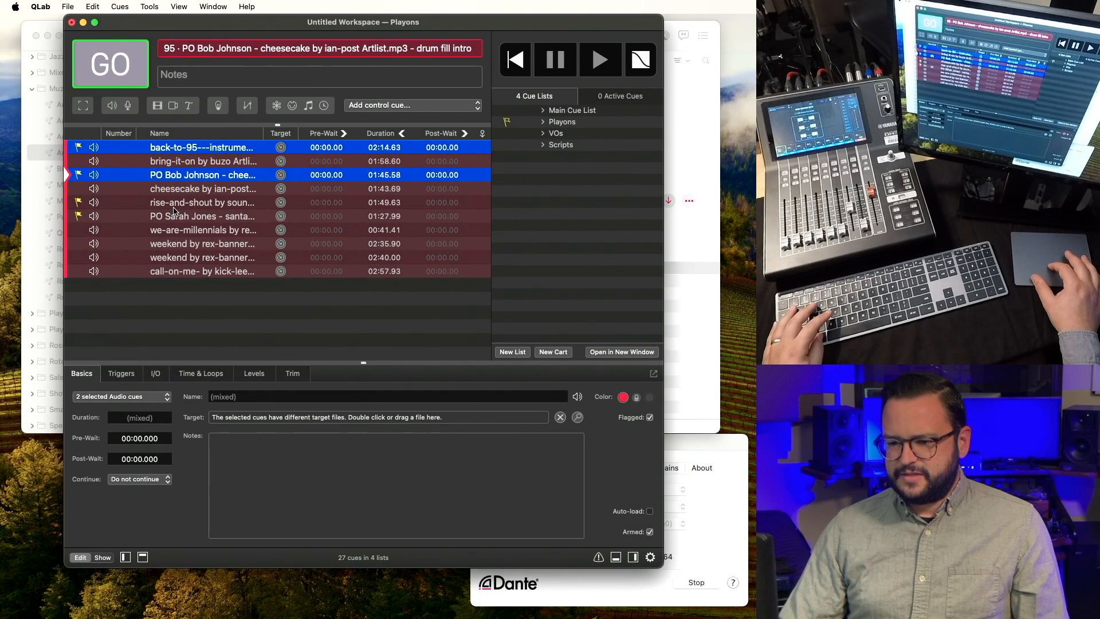
{"action": "left_click", "coordinate": [170, 208], "text": "super"}
{"action": "left_click", "coordinate": [171, 216], "text": "super"}
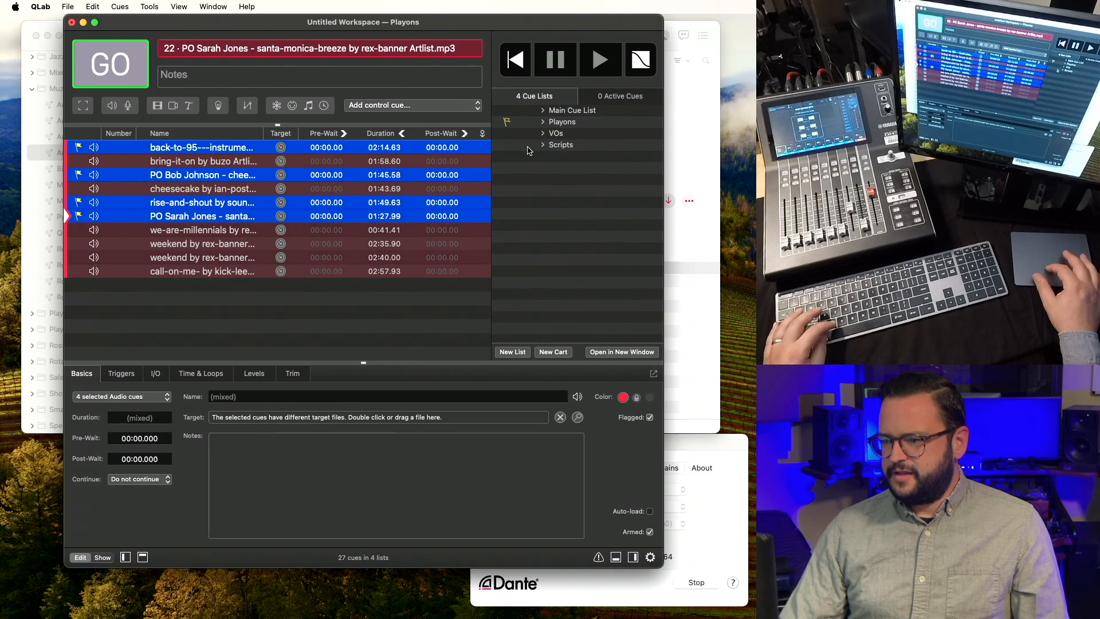
Paste the four playons (back-to-95, cheesecake intro, rise-and-shout, santa-monica-breeze) into Main Cue List and unflag them.
{"action": "left_click", "coordinate": [573, 110]}
{"action": "key", "text": "super+v"}
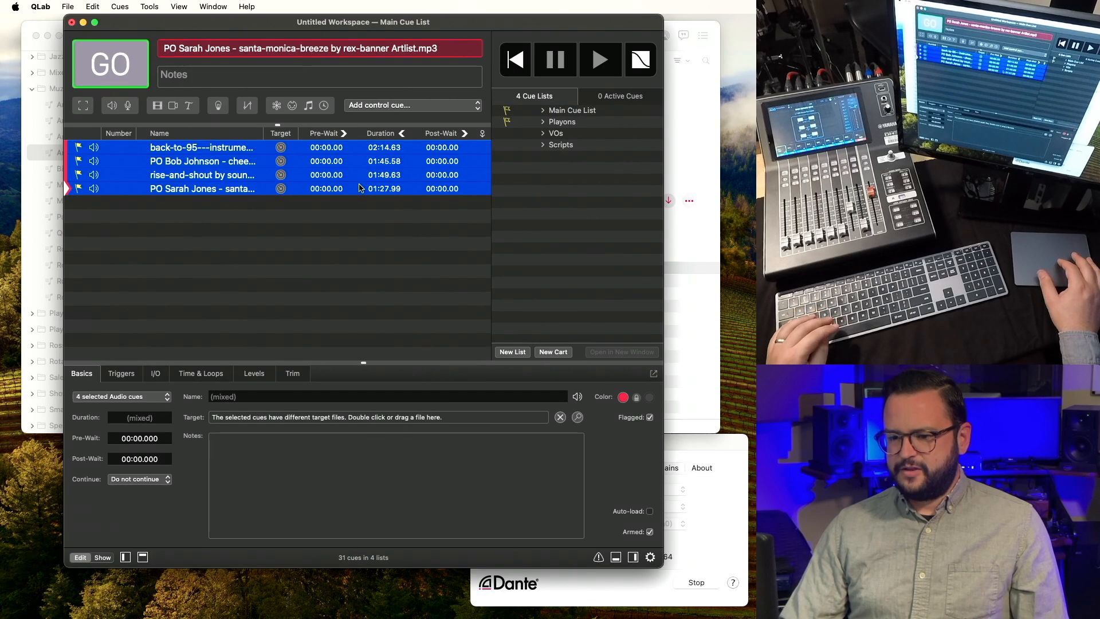
{"action": "left_click", "coordinate": [314, 212]}
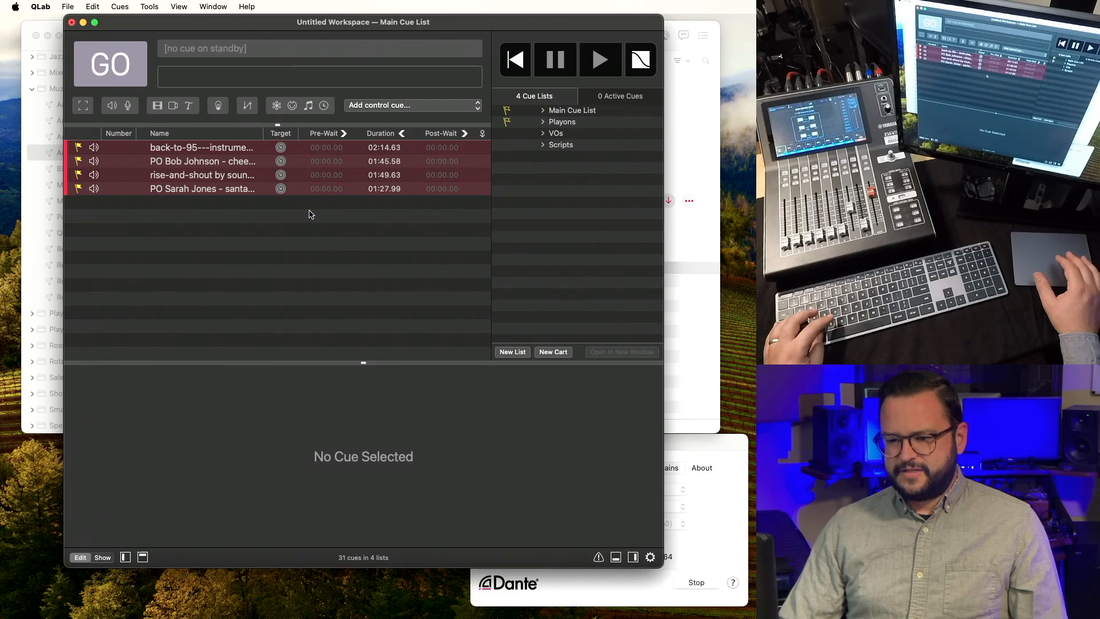
{"action": "key", "text": "super+a"}
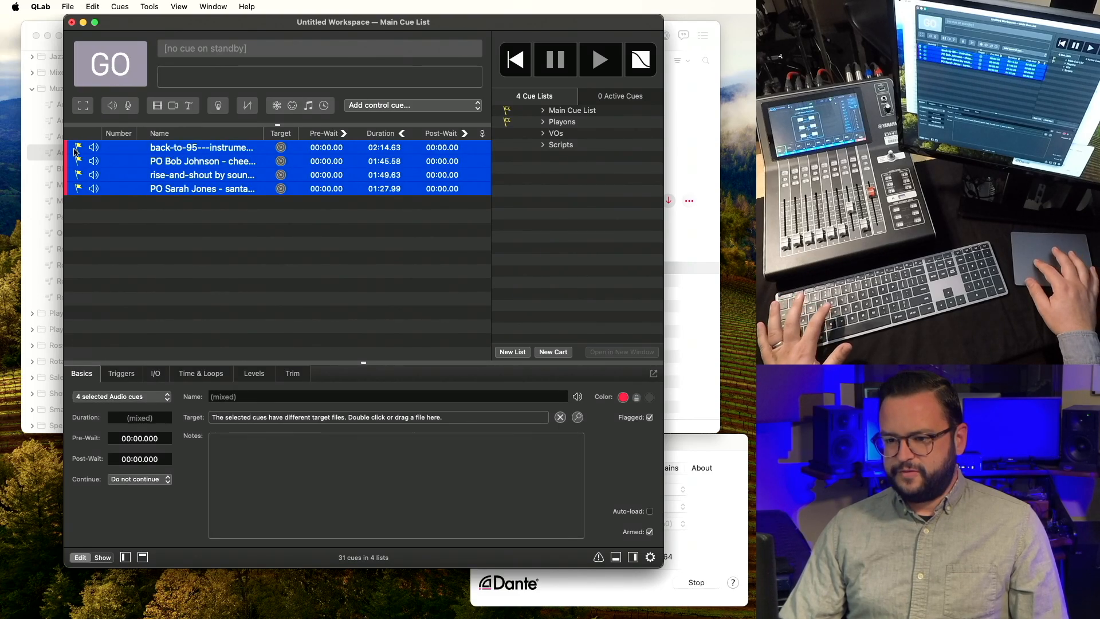
{"action": "left_click", "coordinate": [108, 210]}
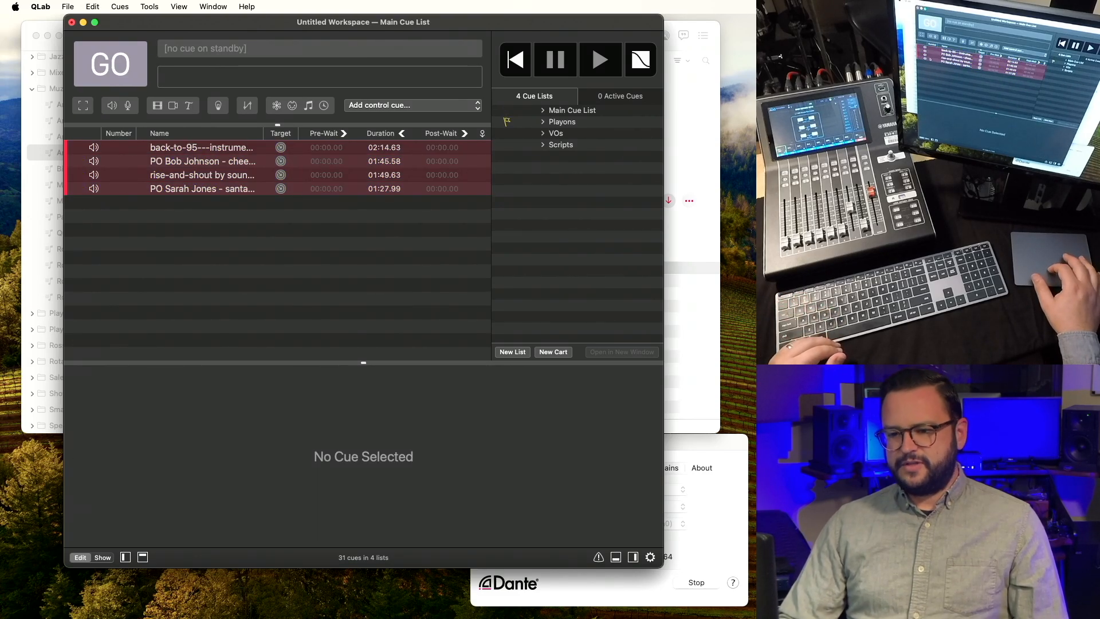
{"action": "left_click", "coordinate": [557, 123]}
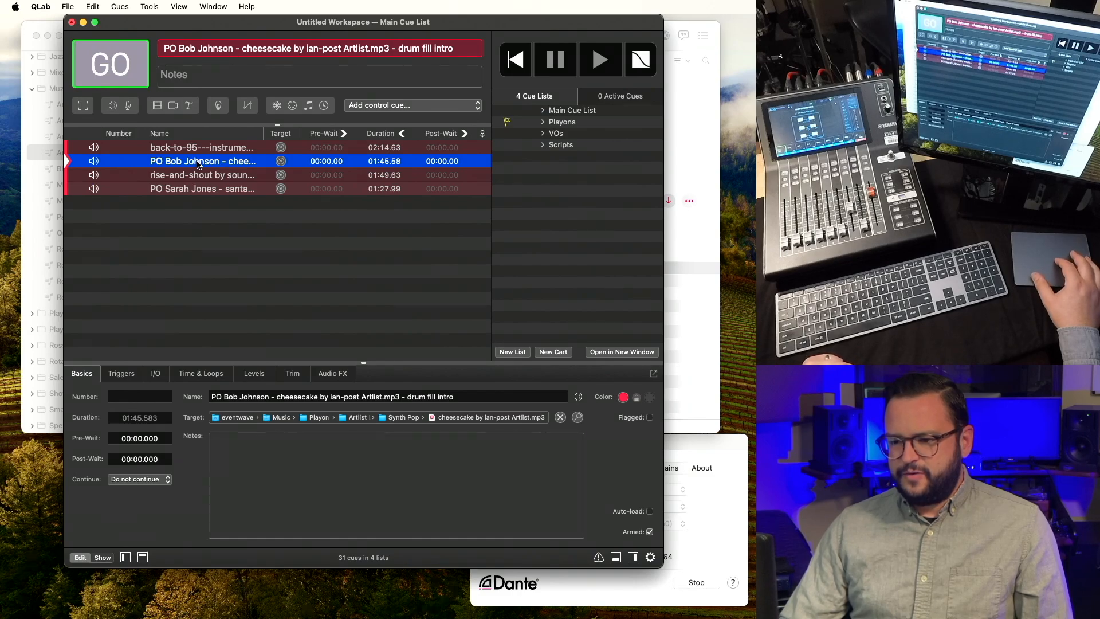
Enter cue number 12 for the cheesecake playon and 20 for santa-monica-breeze, then select cue 12.
{"action": "double_click", "coordinate": [120, 161]}
{"action": "type", "text": "12"}
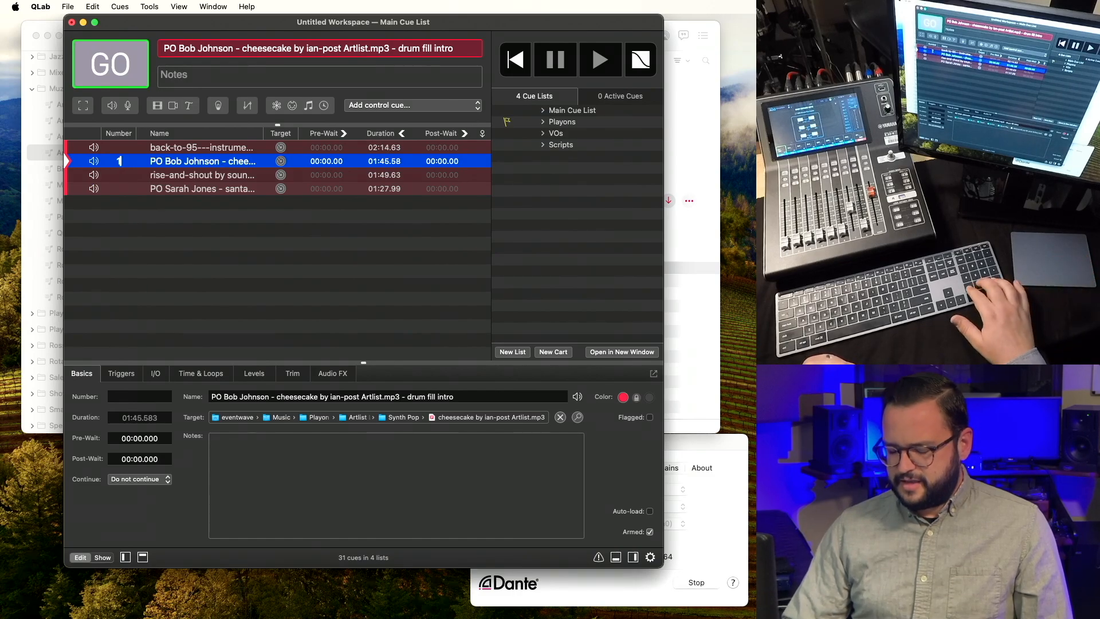
{"action": "key", "text": "Return"}
{"action": "double_click", "coordinate": [119, 188]}
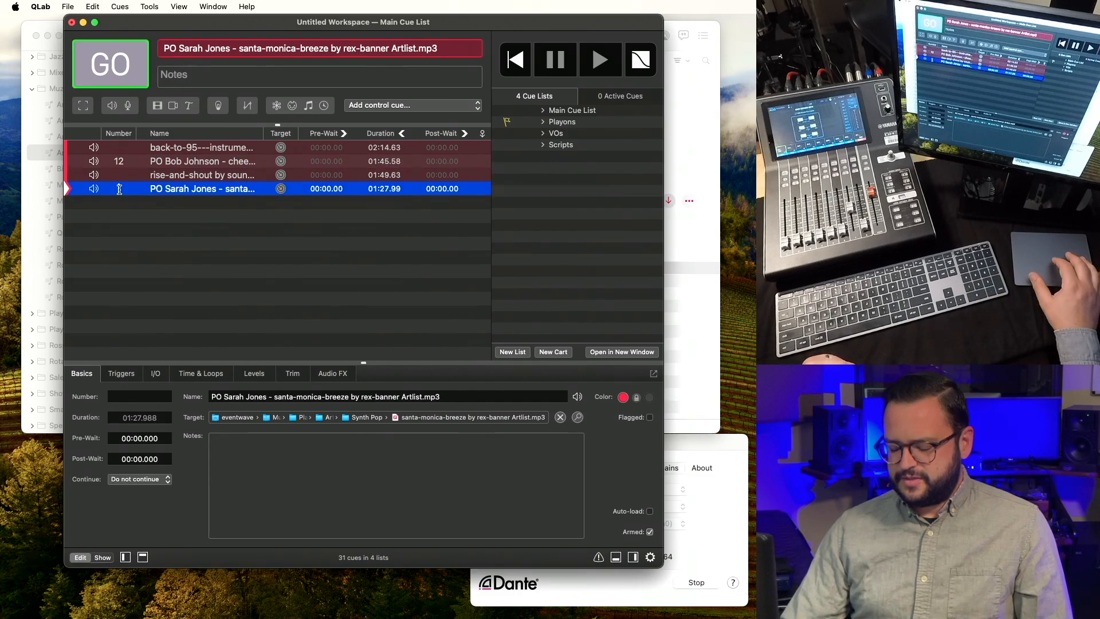
{"action": "type", "text": "20"}
{"action": "key", "text": "Return"}
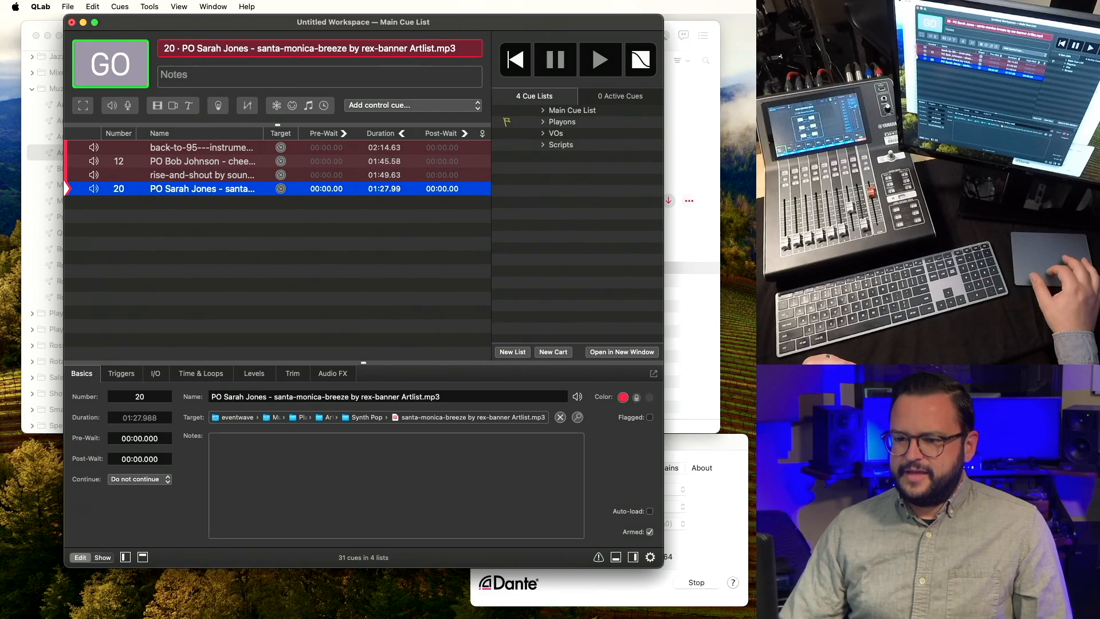
{"action": "left_click", "coordinate": [175, 166]}
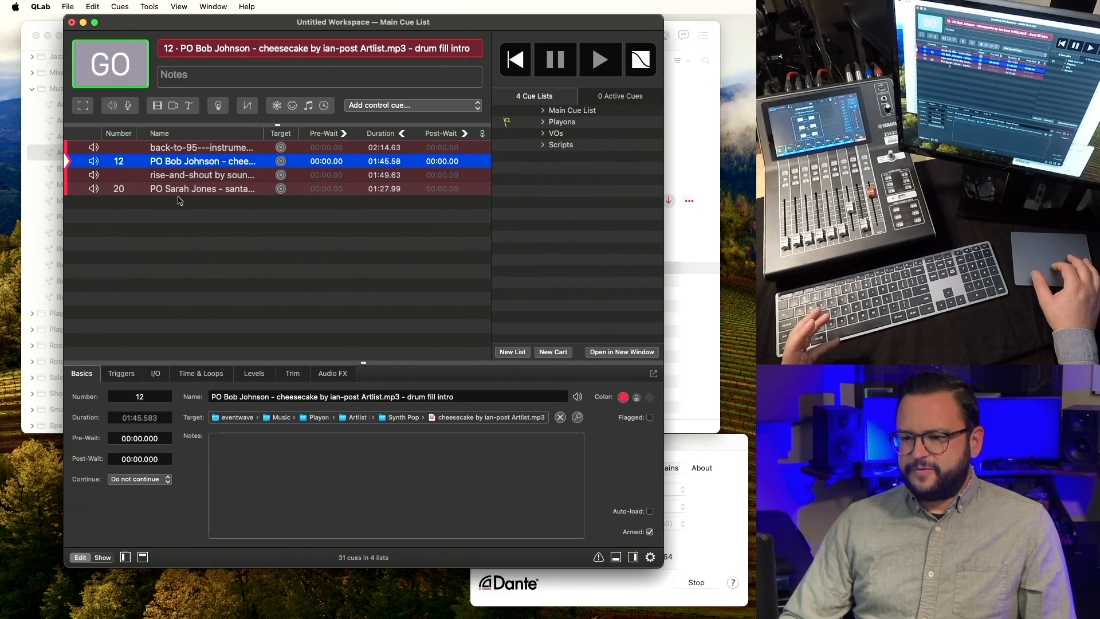
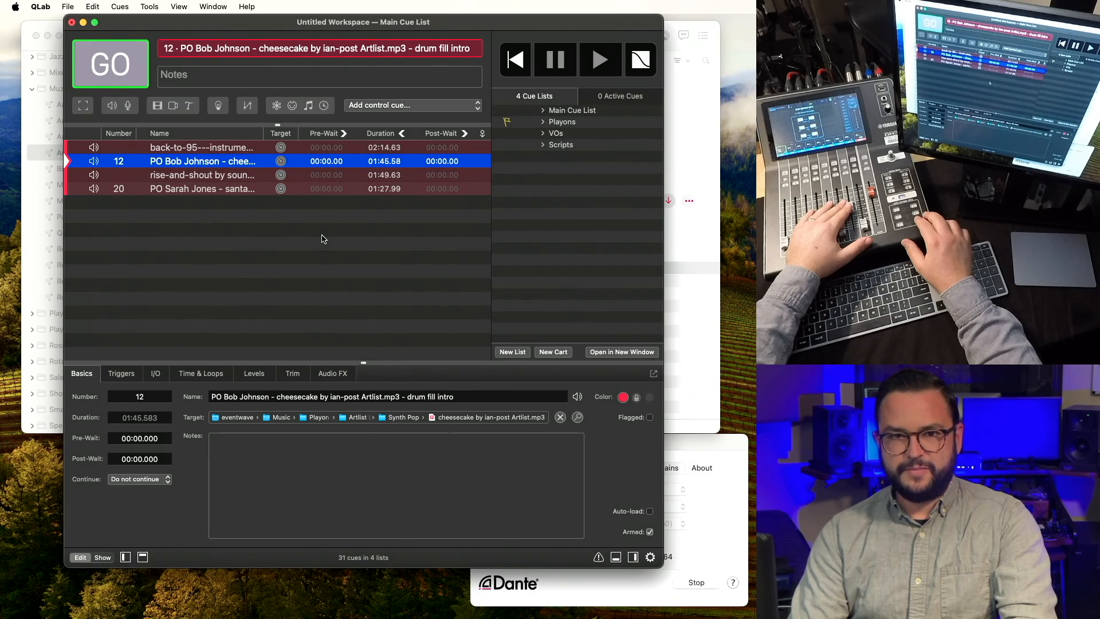
Audition cue 12 and the rise-and-shout cue, then bring up the VOs cue list.
{"action": "key", "text": "space"}
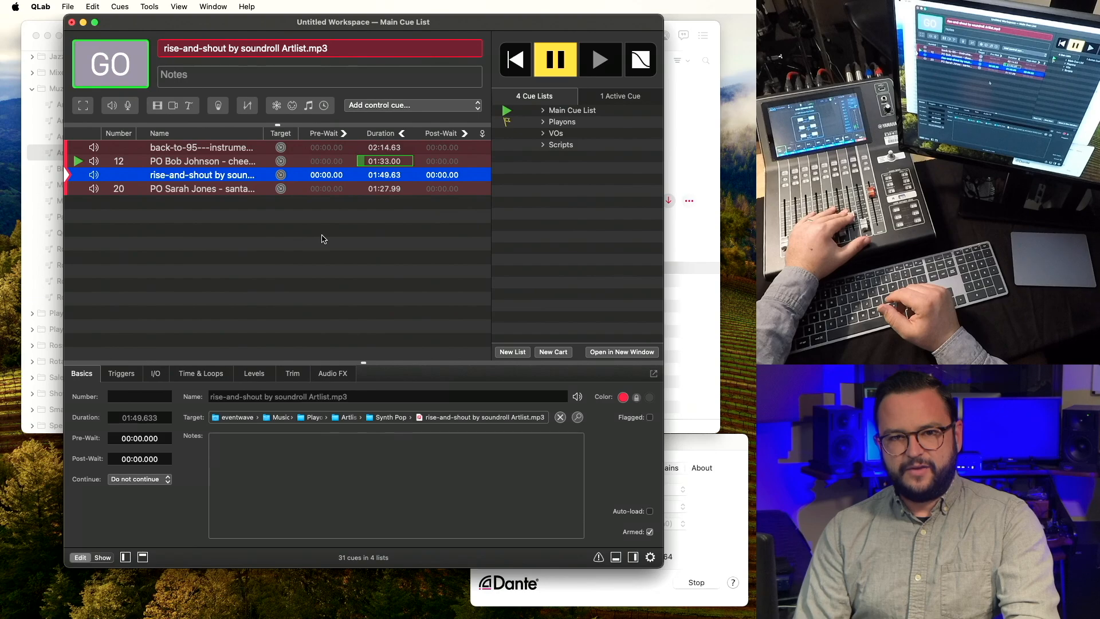
{"action": "key", "text": "Escape"}
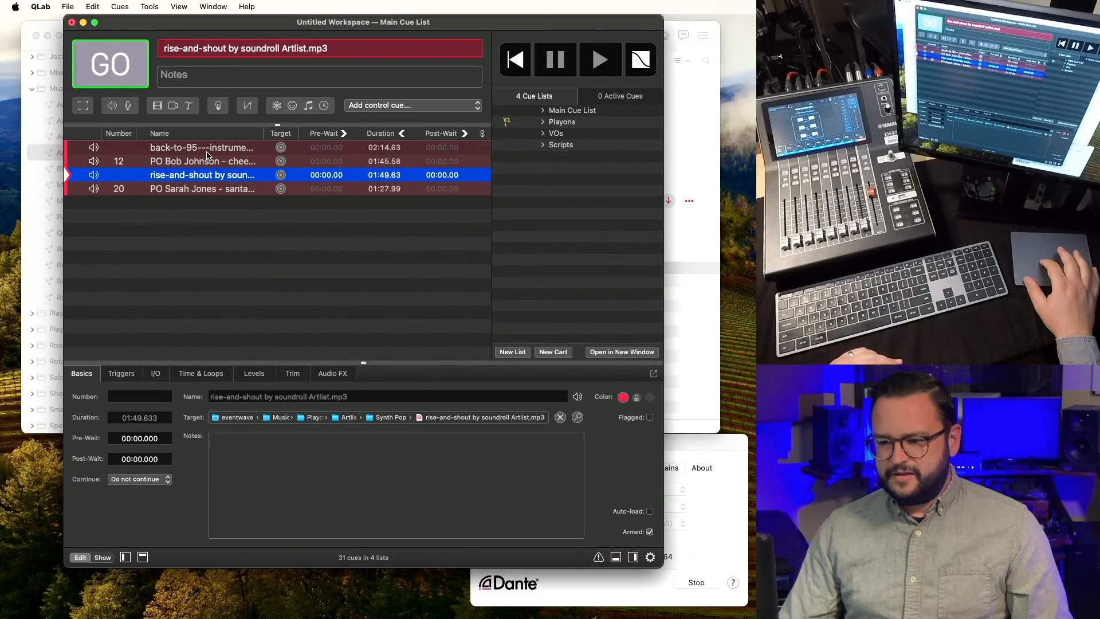
{"action": "left_click", "coordinate": [204, 161]}
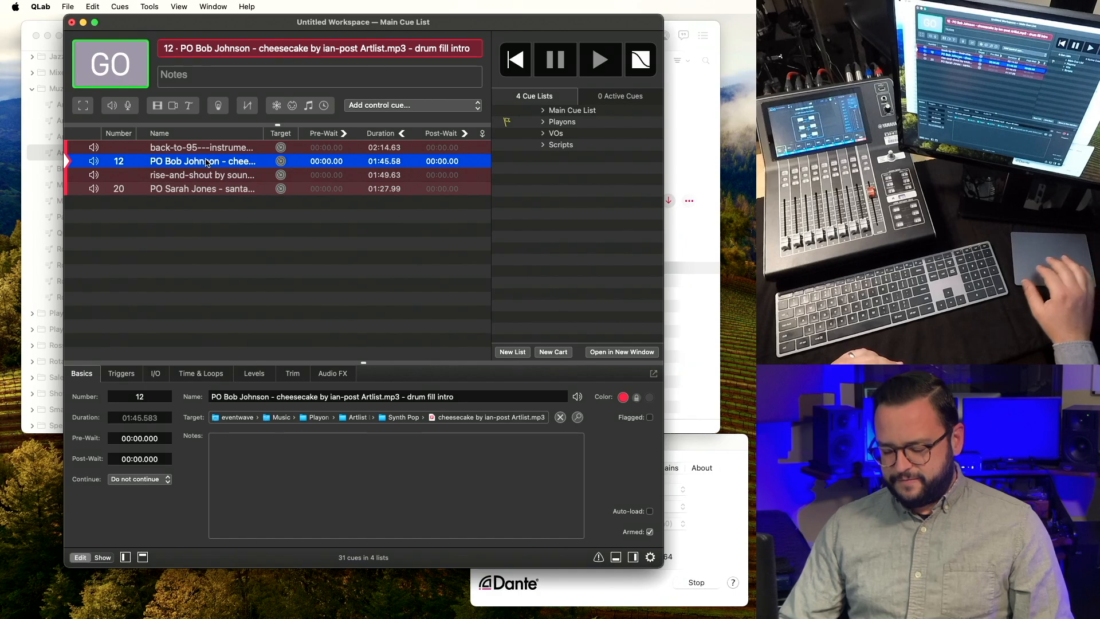
{"action": "key", "text": "space"}
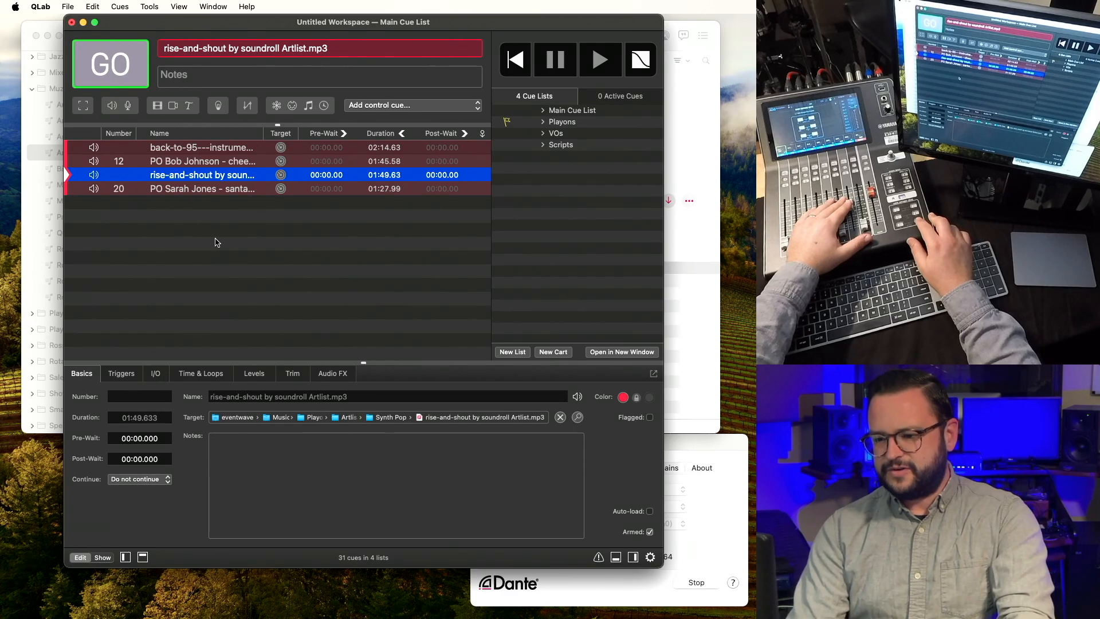
{"action": "key", "text": "space"}
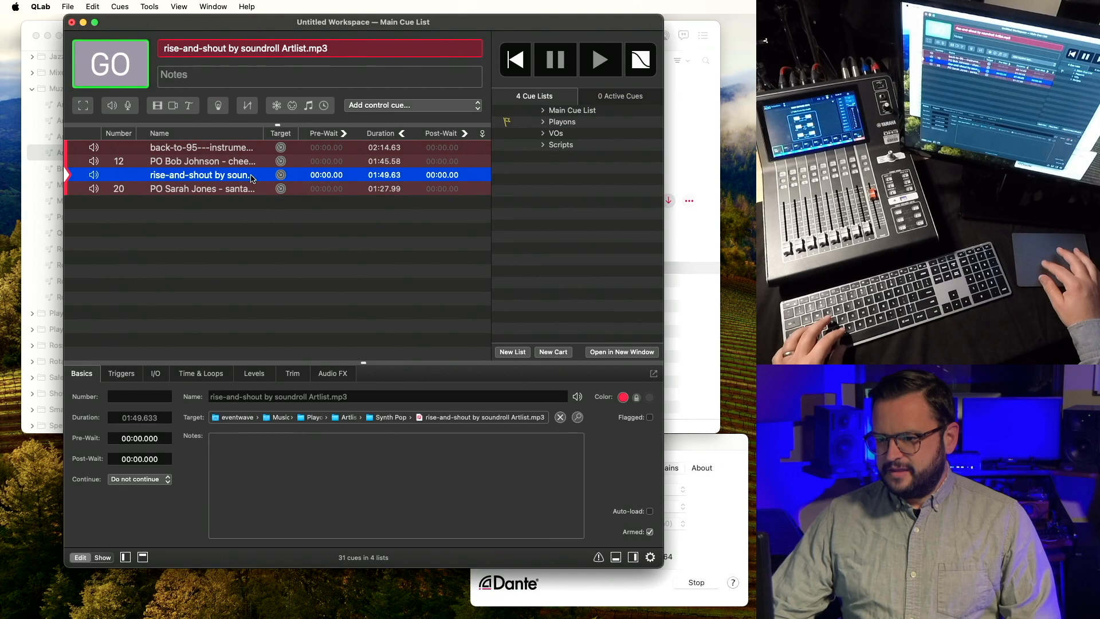
{"action": "left_click", "coordinate": [556, 134]}
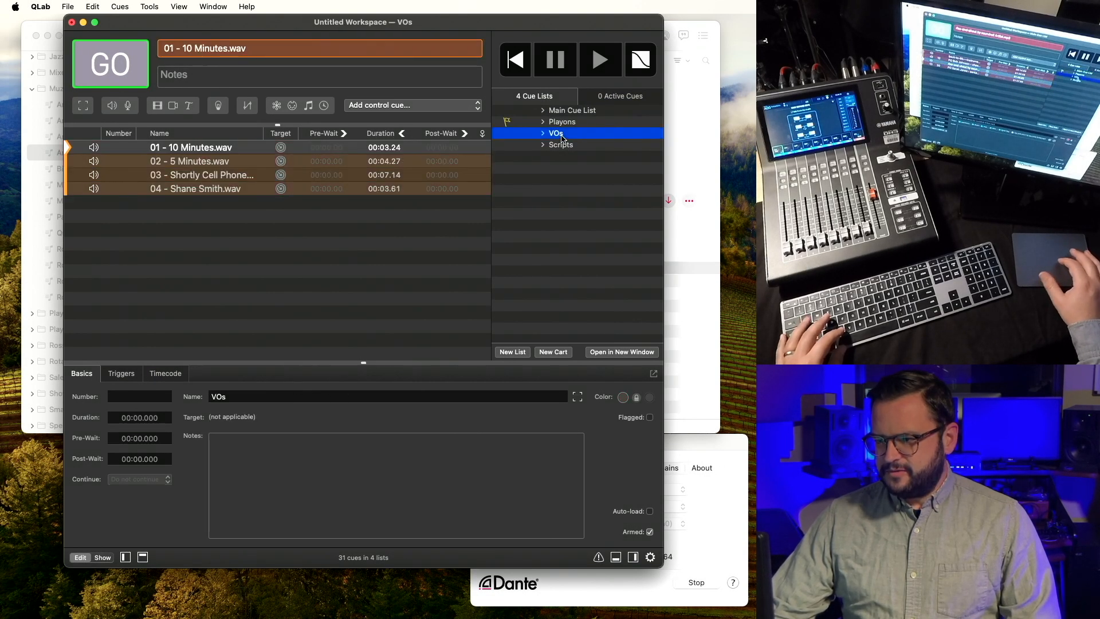
Paste VO cues 01–03 into the Main Cue List and move them to the top.
{"action": "left_click", "coordinate": [235, 150]}
{"action": "left_click", "coordinate": [210, 178], "text": "shift"}
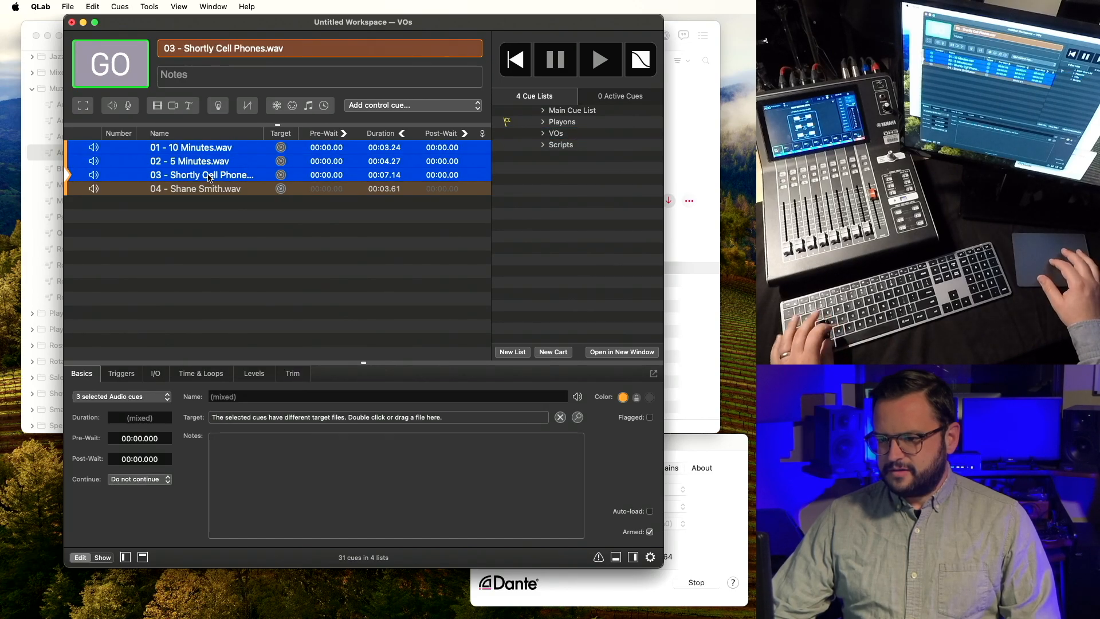
{"action": "left_click", "coordinate": [580, 112]}
{"action": "left_click", "coordinate": [240, 148]}
{"action": "key", "text": "super+v"}
{"action": "left_click_drag", "start_coordinate": [193, 159], "coordinate": [203, 148]}
Play the 01 - 10 Minutes.wav cue and start the background playlist in Music.
{"action": "left_click", "coordinate": [188, 148]}
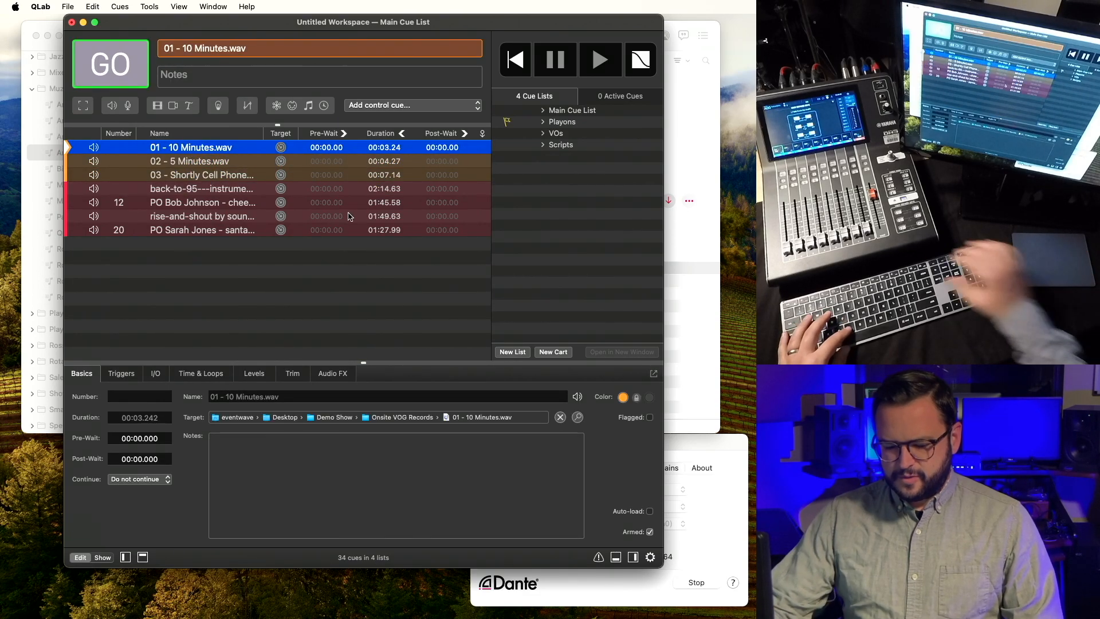
{"action": "key", "text": "space"}
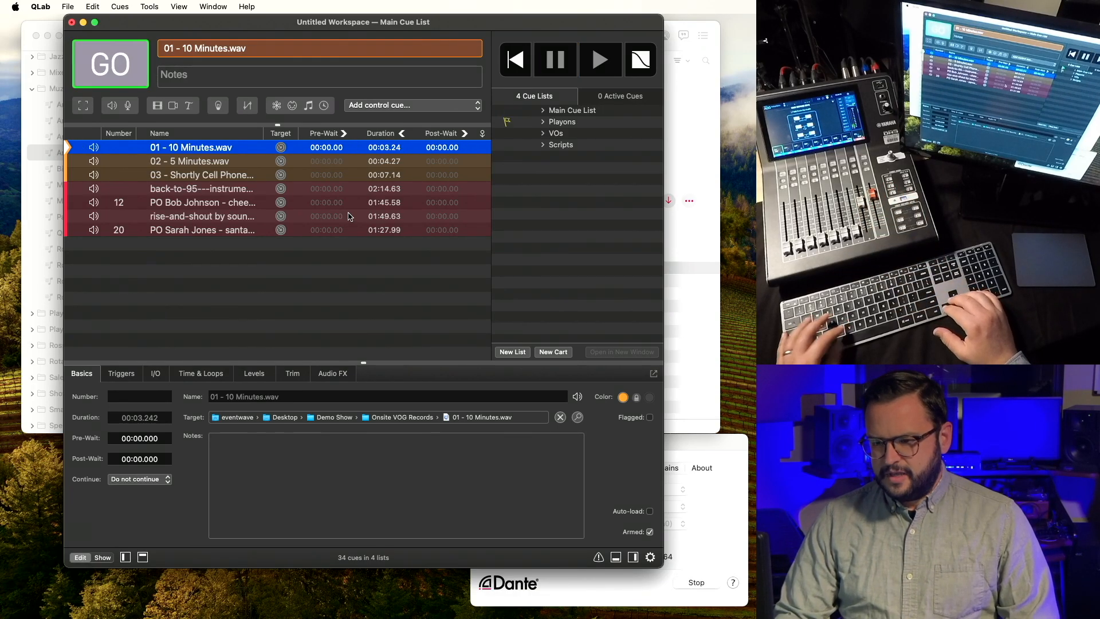
{"action": "key", "text": "super+Tab"}
{"action": "key", "text": "super+Tab"}
{"action": "key", "text": "super+Tab"}
{"action": "key", "text": "space"}
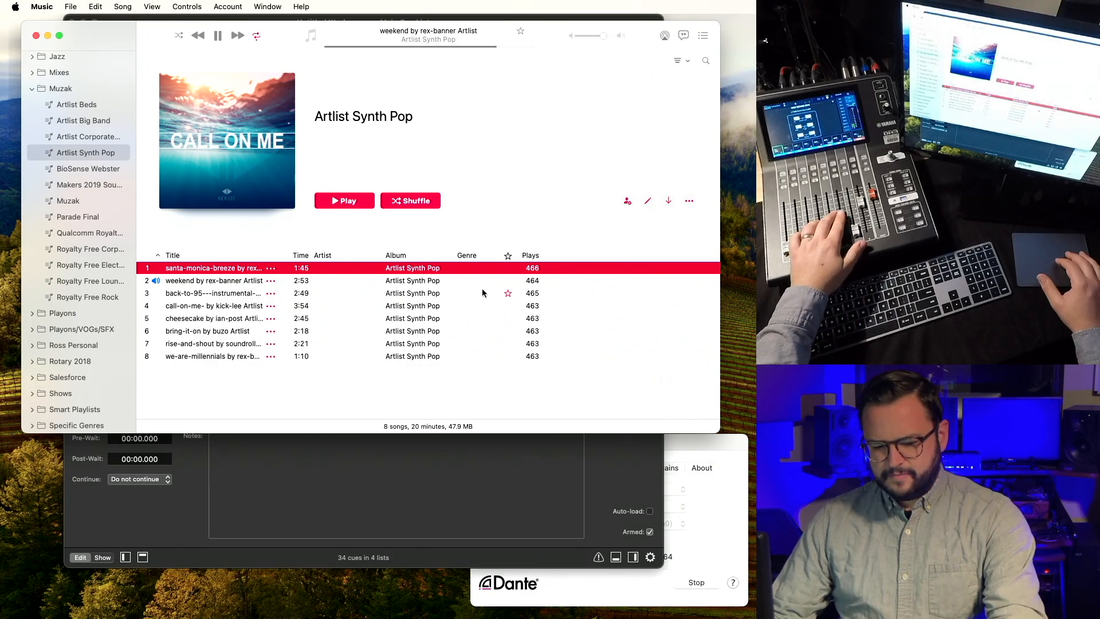
{"action": "key", "text": "super+Tab"}
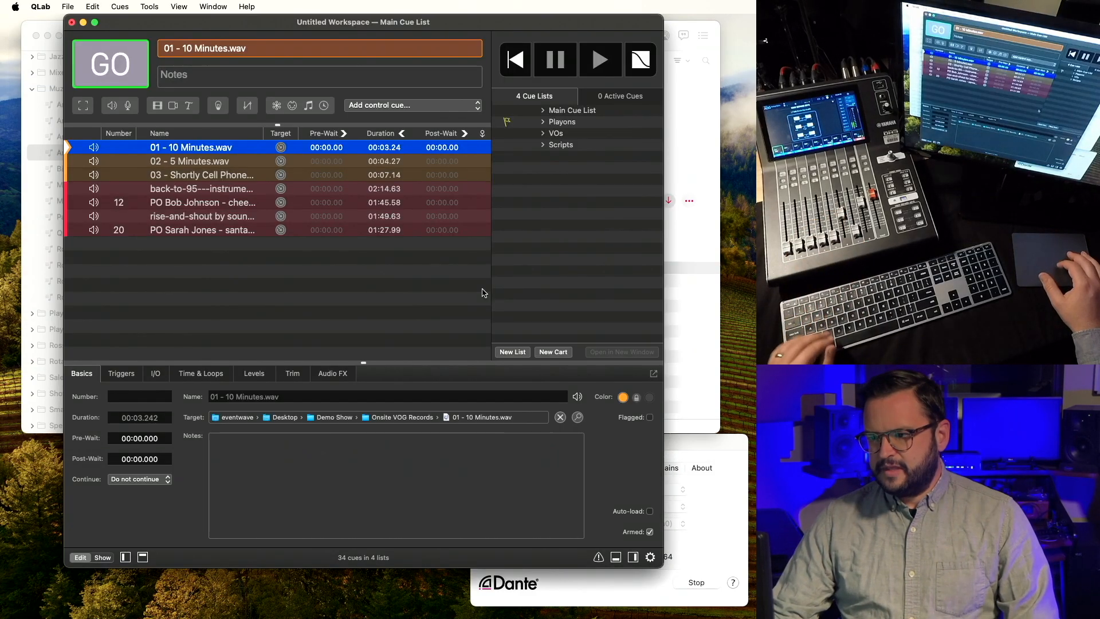
Reposition the QLab window lower so the music player is uncovered.
{"action": "left_click_drag", "start_coordinate": [516, 28], "coordinate": [528, 67]}
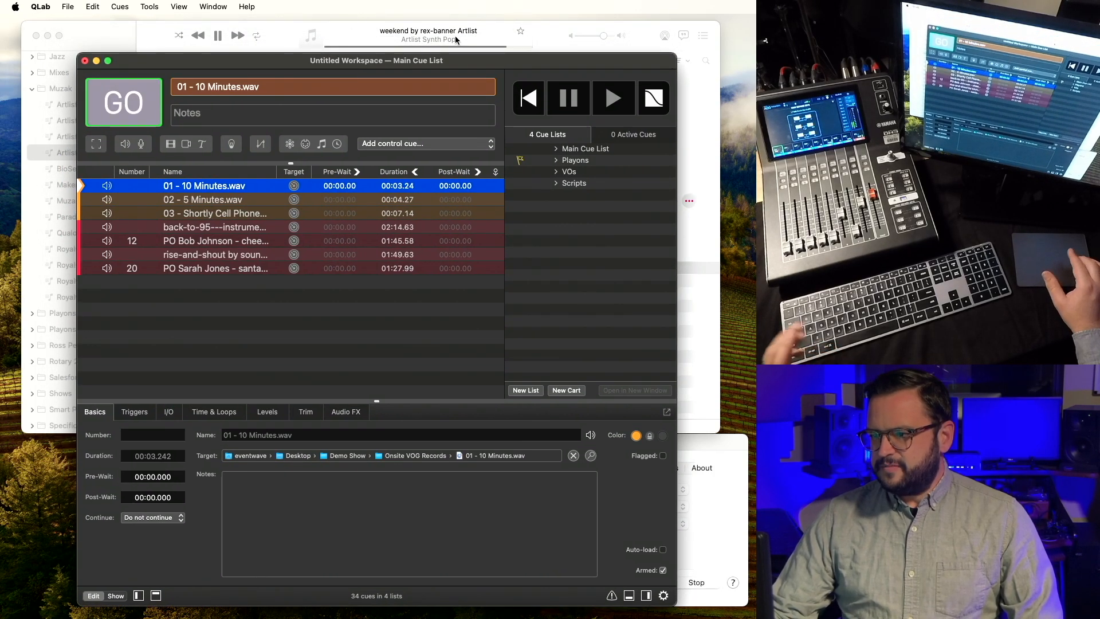
{"action": "left_click_drag", "start_coordinate": [470, 60], "coordinate": [478, 21]}
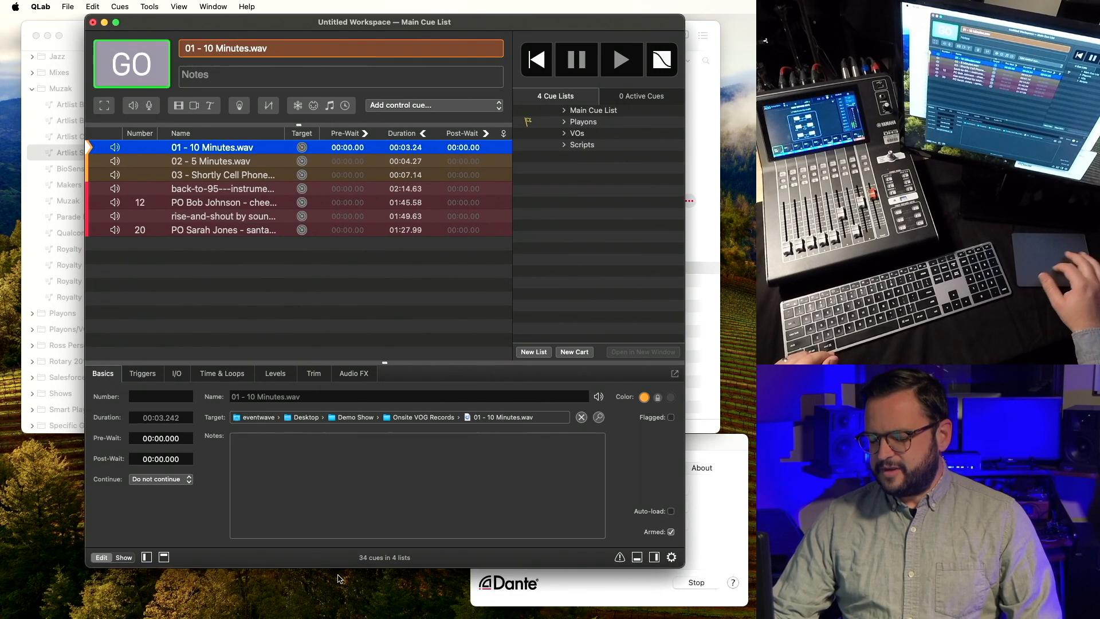
{"action": "left_click_drag", "start_coordinate": [522, 19], "coordinate": [525, 59]}
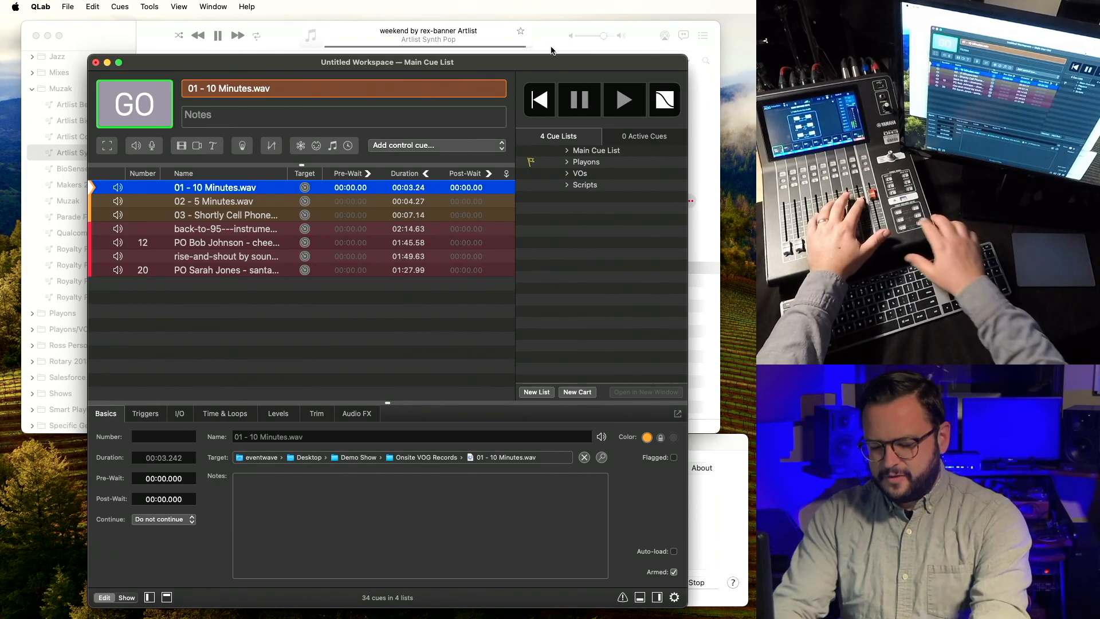
{"action": "key", "text": "space"}
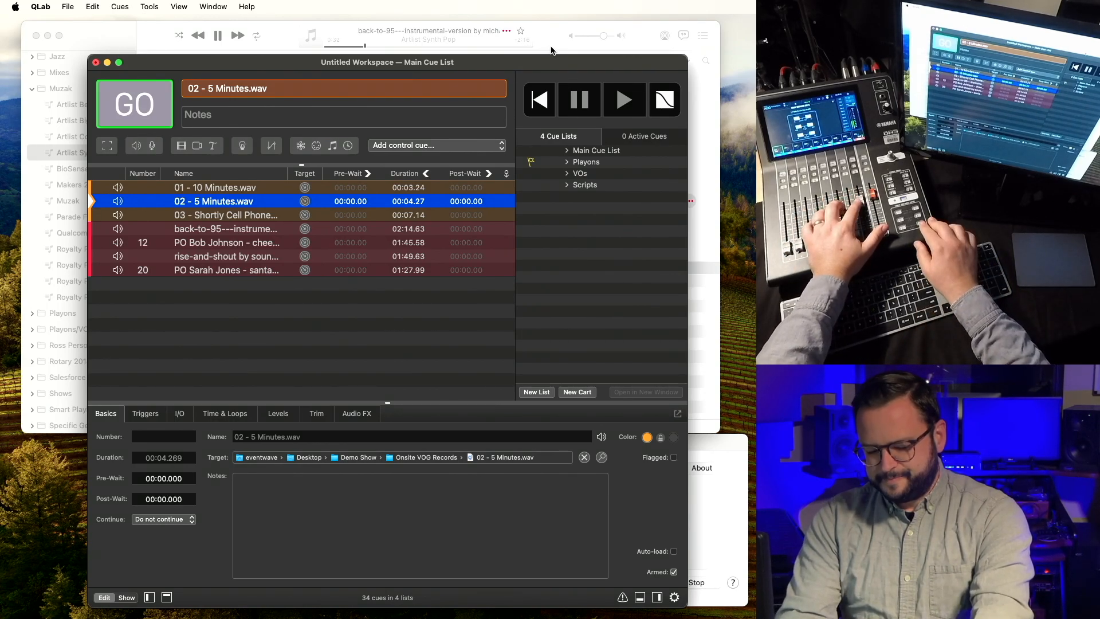
{"action": "key", "text": "space"}
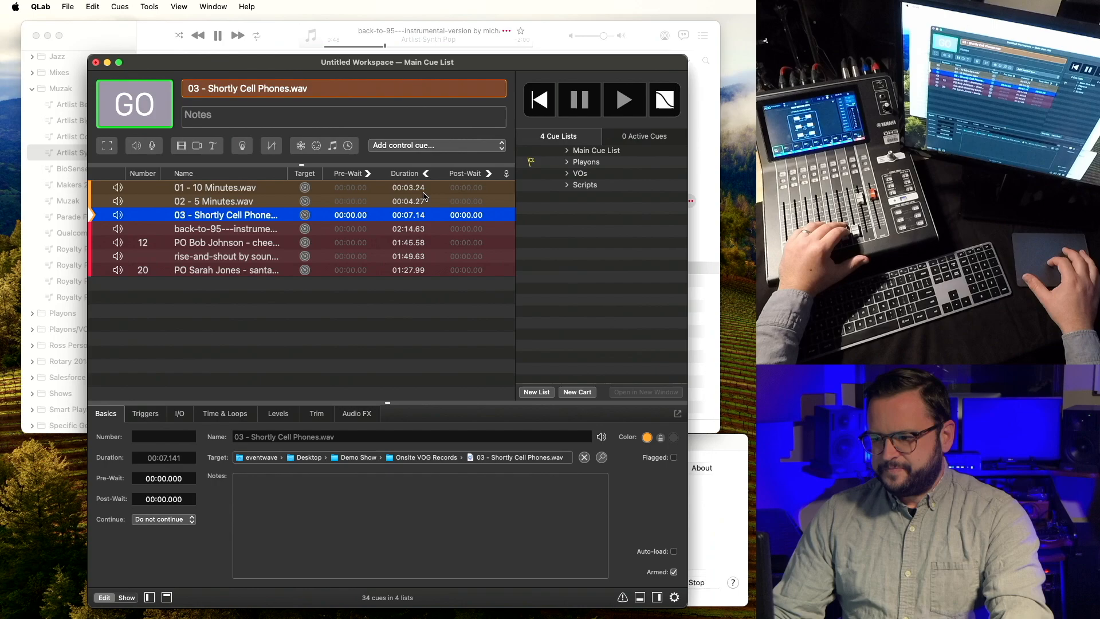
Toggle the Duration column's time display and back, then fire VO cue 03.
{"action": "left_click", "coordinate": [427, 175]}
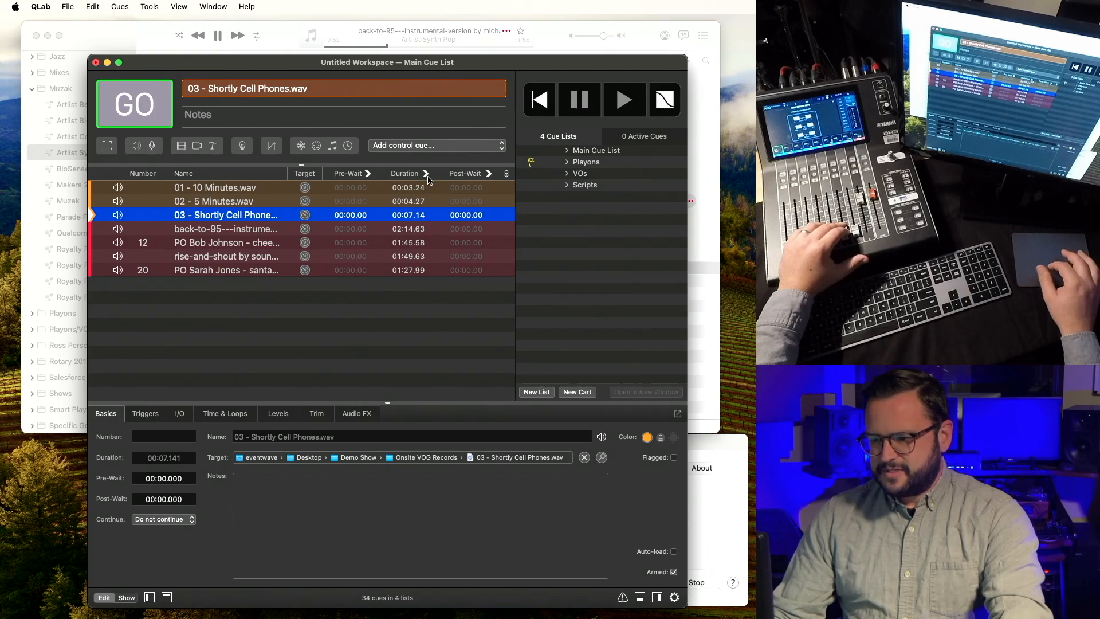
{"action": "left_click", "coordinate": [426, 175]}
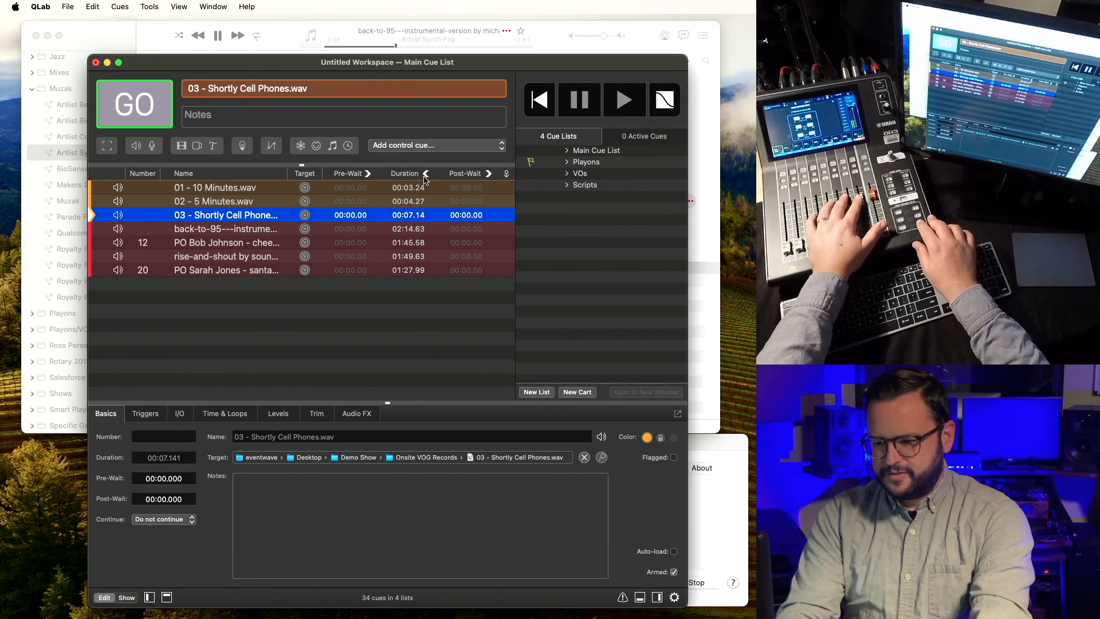
{"action": "key", "text": "space"}
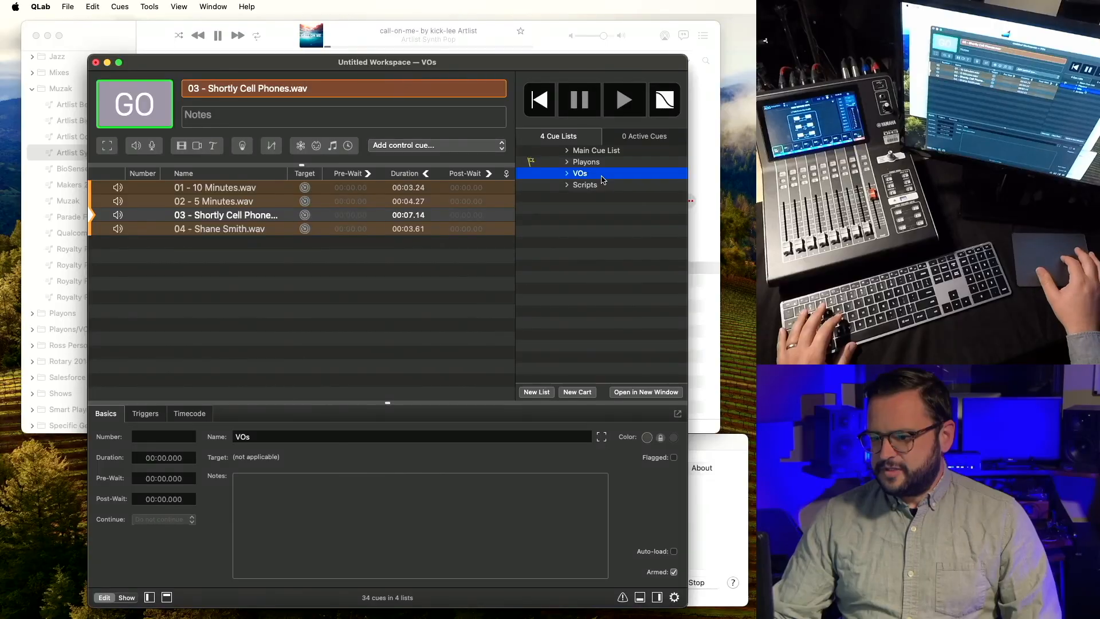
Paste VO cue 04 above back-to-95 in the Main Cue List and set it to not continue.
{"action": "left_click", "coordinate": [225, 229]}
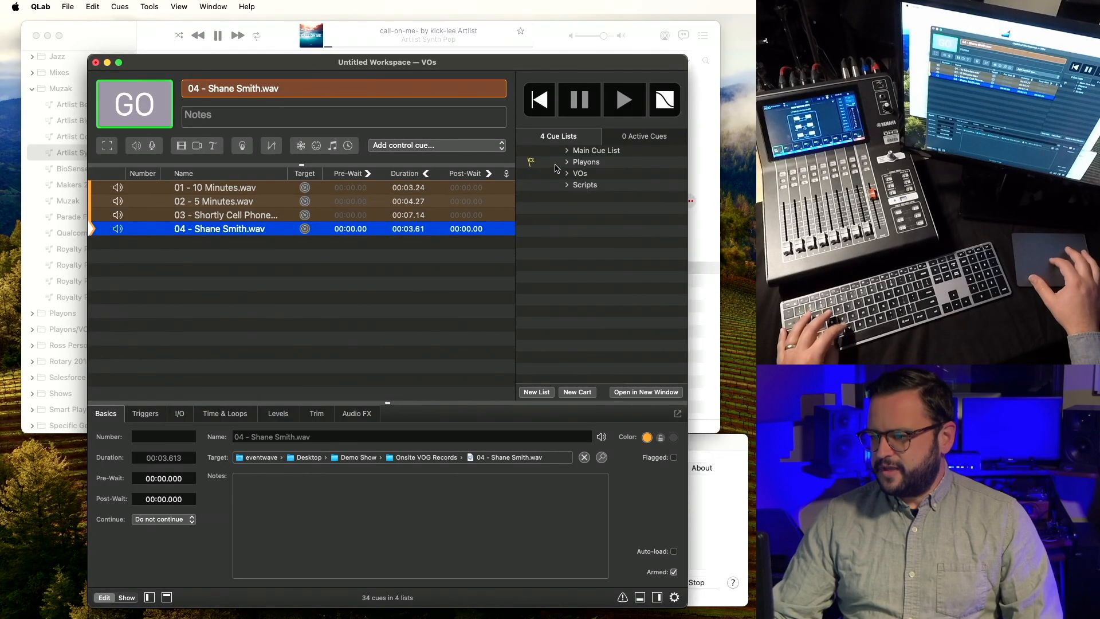
{"action": "left_click", "coordinate": [603, 152]}
{"action": "left_click", "coordinate": [603, 152]}
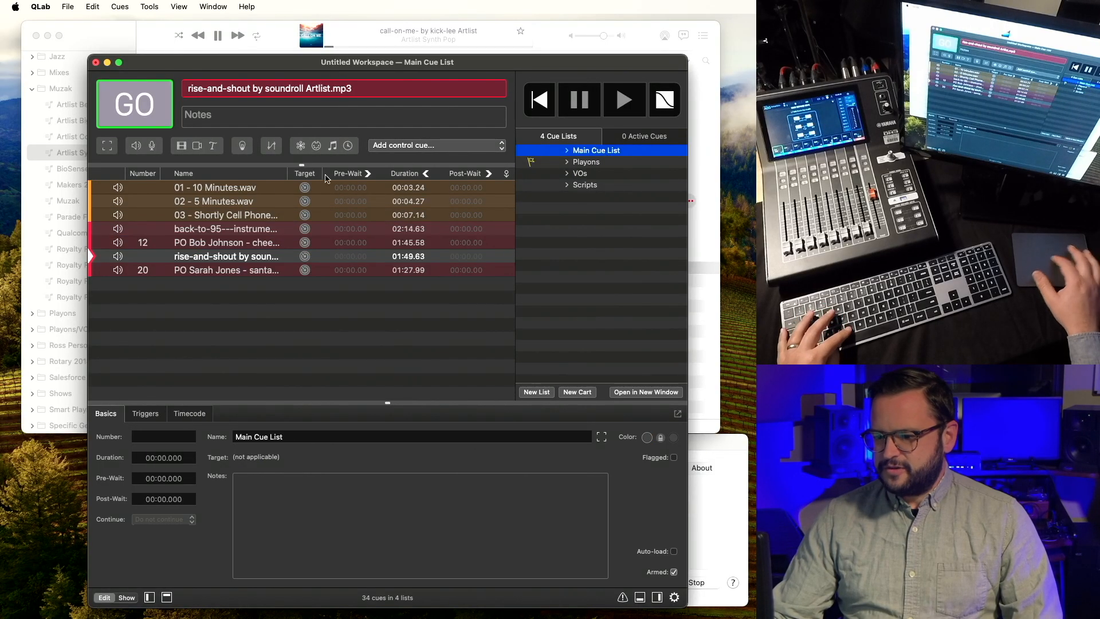
{"action": "left_click", "coordinate": [250, 230]}
{"action": "key", "text": "super+v"}
{"action": "left_click_drag", "start_coordinate": [235, 245], "coordinate": [240, 229]}
{"action": "left_click", "coordinate": [239, 230]}
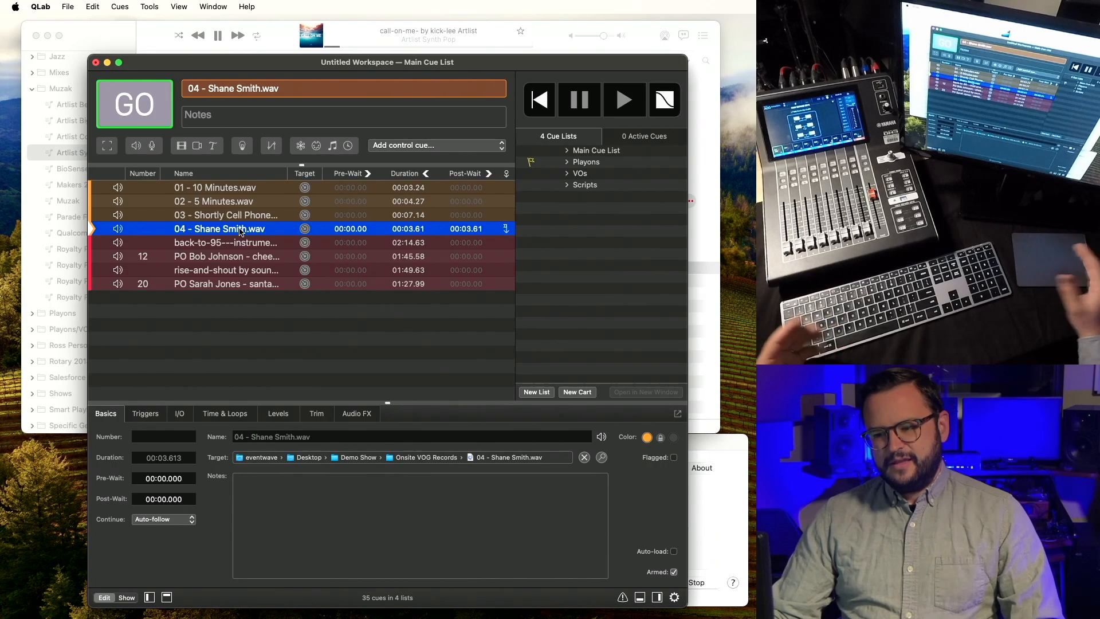
{"action": "key", "text": "c"}
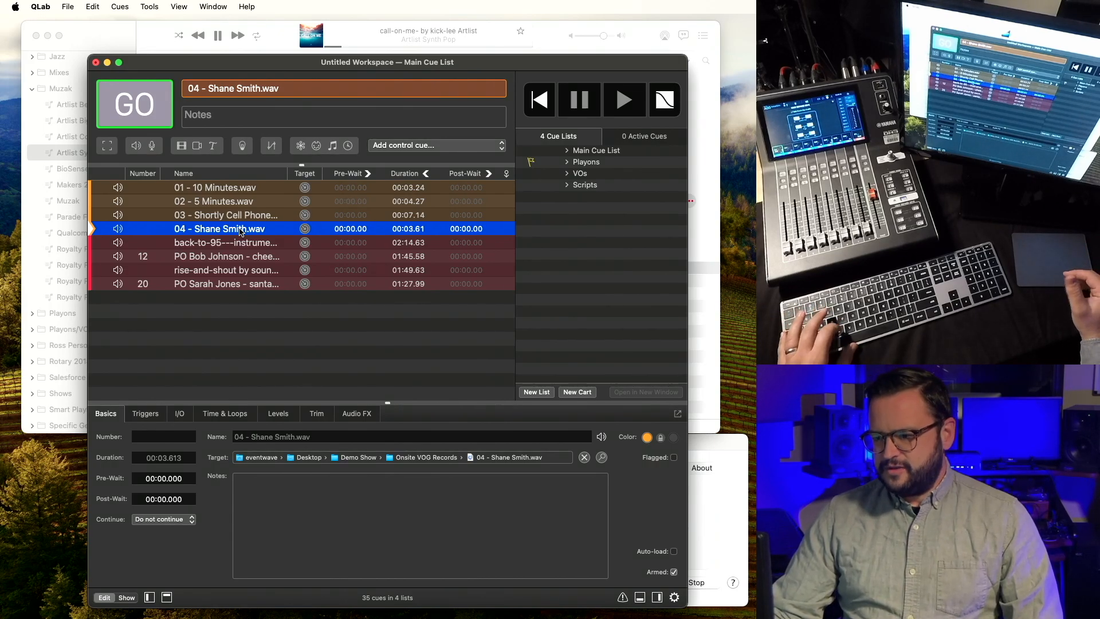
{"action": "left_click", "coordinate": [507, 237]}
{"action": "left_click", "coordinate": [510, 252]}
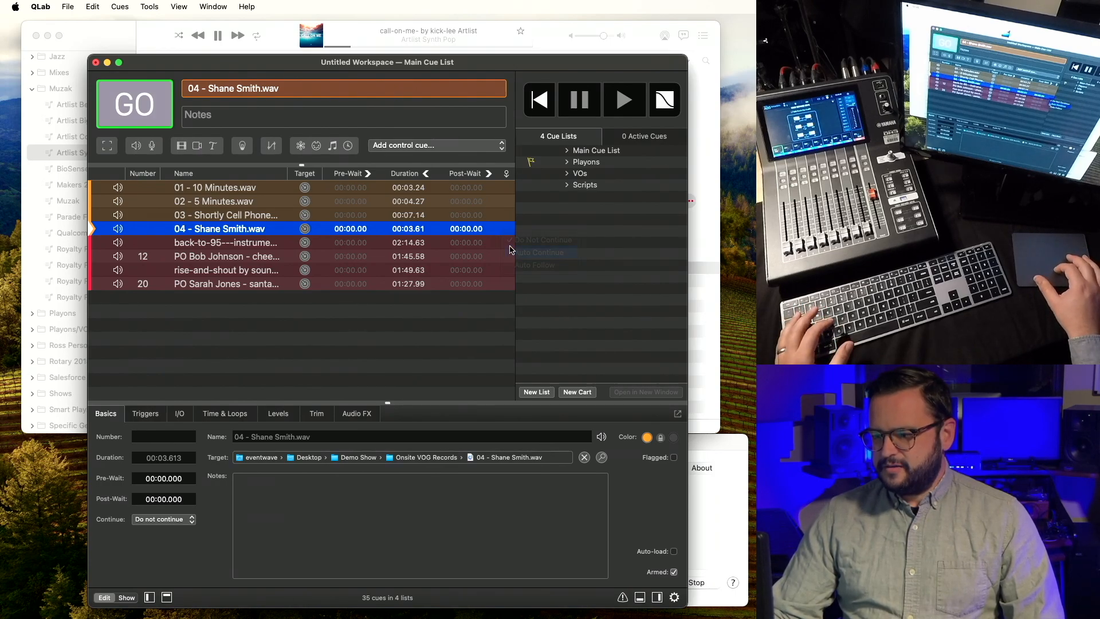
{"action": "left_click", "coordinate": [511, 236]}
{"action": "left_click", "coordinate": [513, 250]}
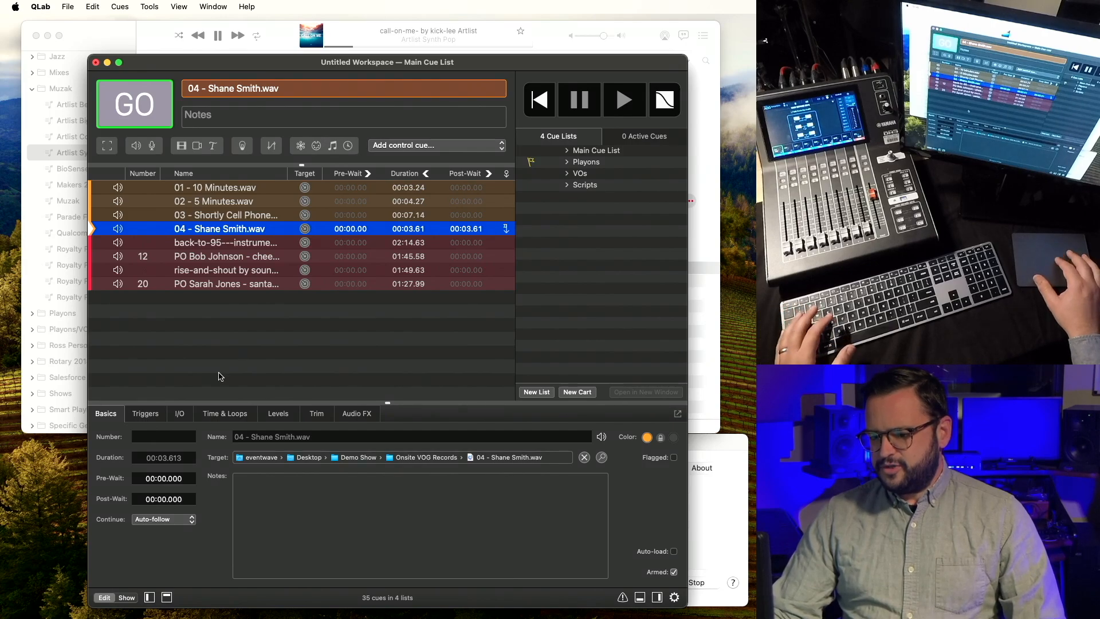
{"action": "left_click", "coordinate": [156, 519]}
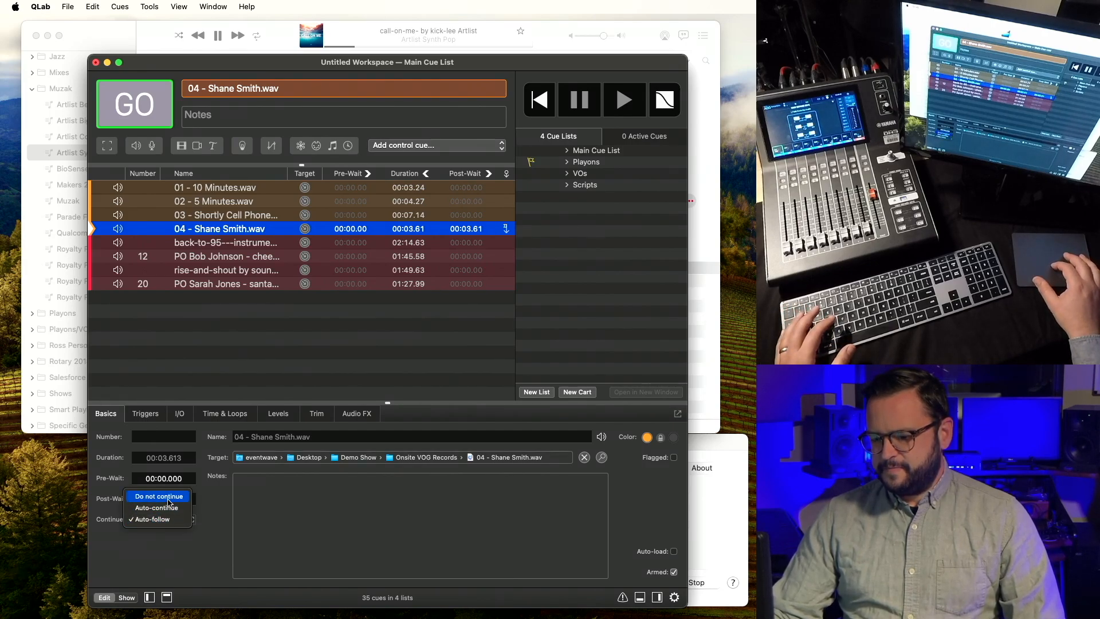
{"action": "left_click", "coordinate": [152, 519]}
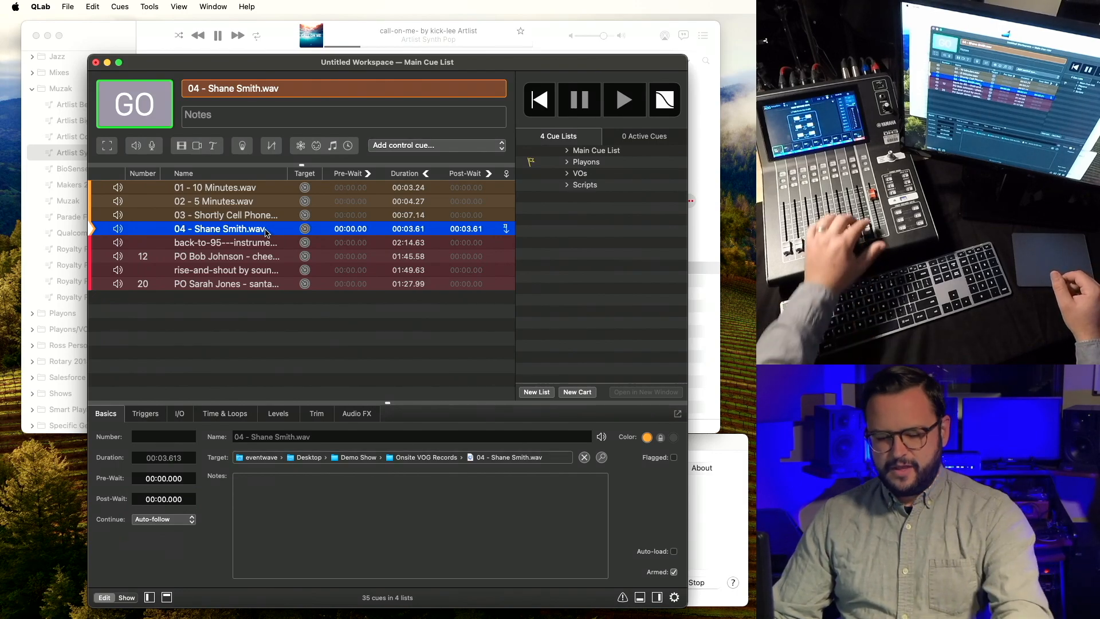
{"action": "key", "text": "space"}
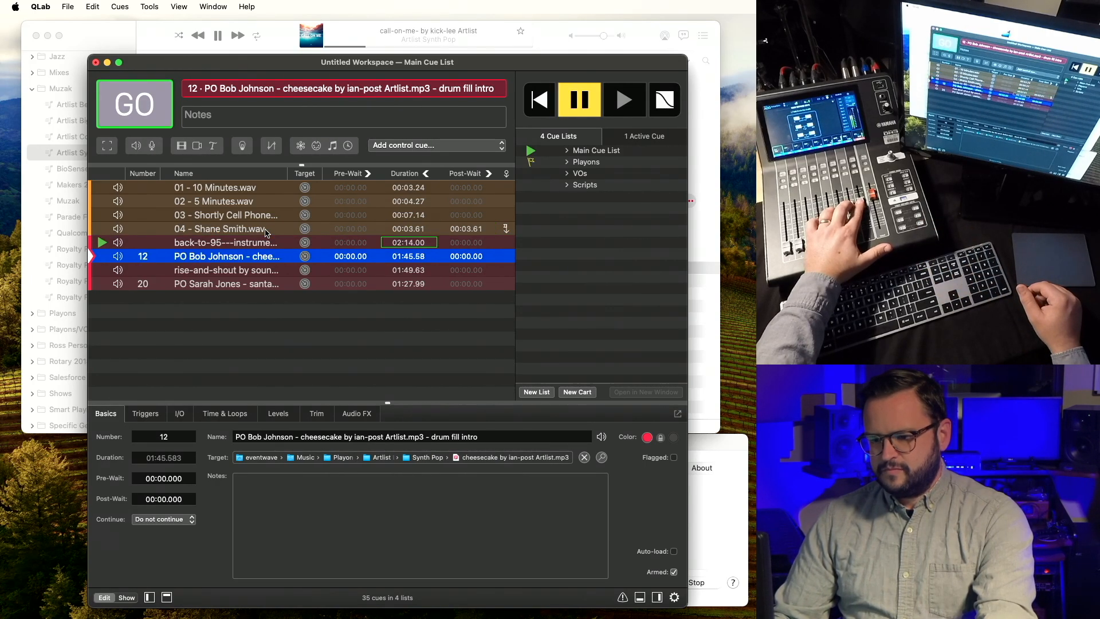
{"action": "key", "text": "Escape"}
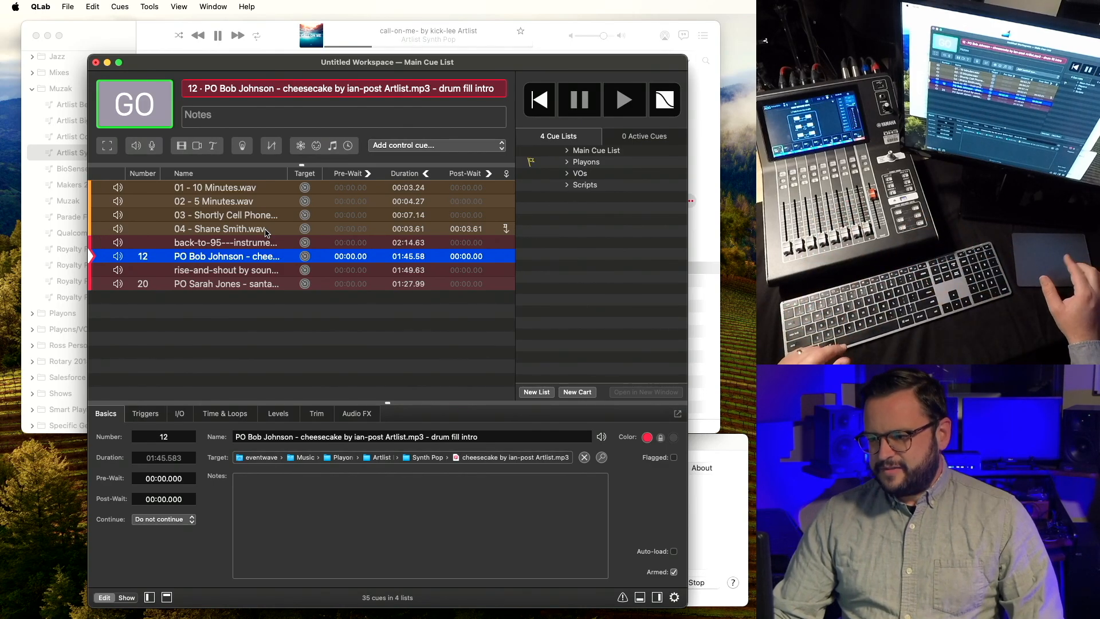
{"action": "left_click", "coordinate": [266, 230]}
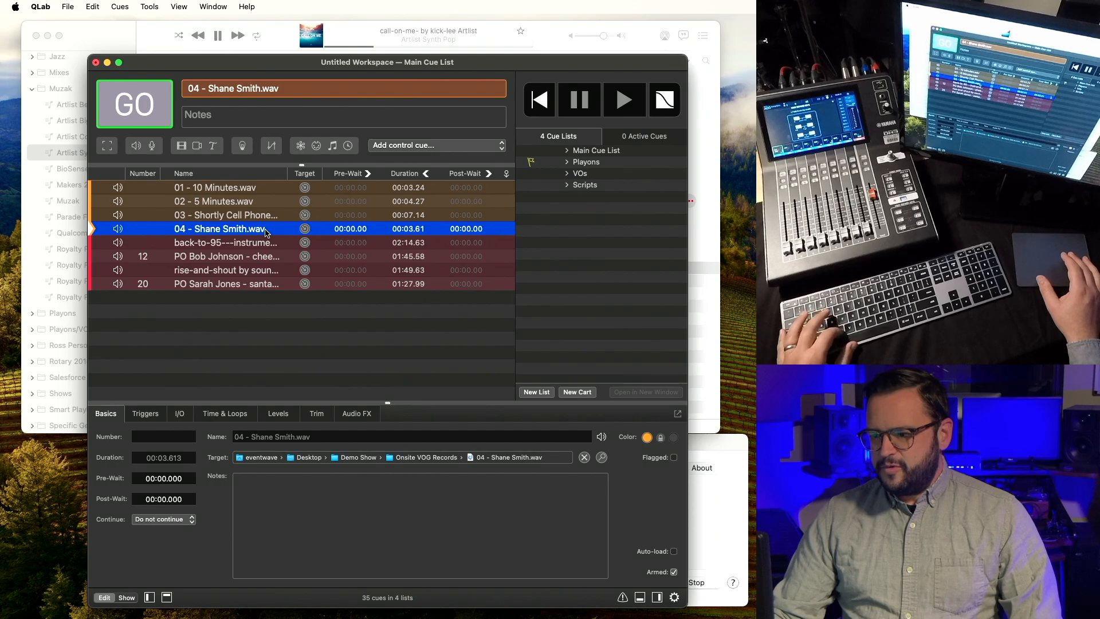
{"action": "left_click", "coordinate": [255, 243]}
Move back-to-95 above VO cue 04 and give 04 a 2-second pre-wait.
{"action": "left_click_drag", "start_coordinate": [253, 245], "coordinate": [250, 226]}
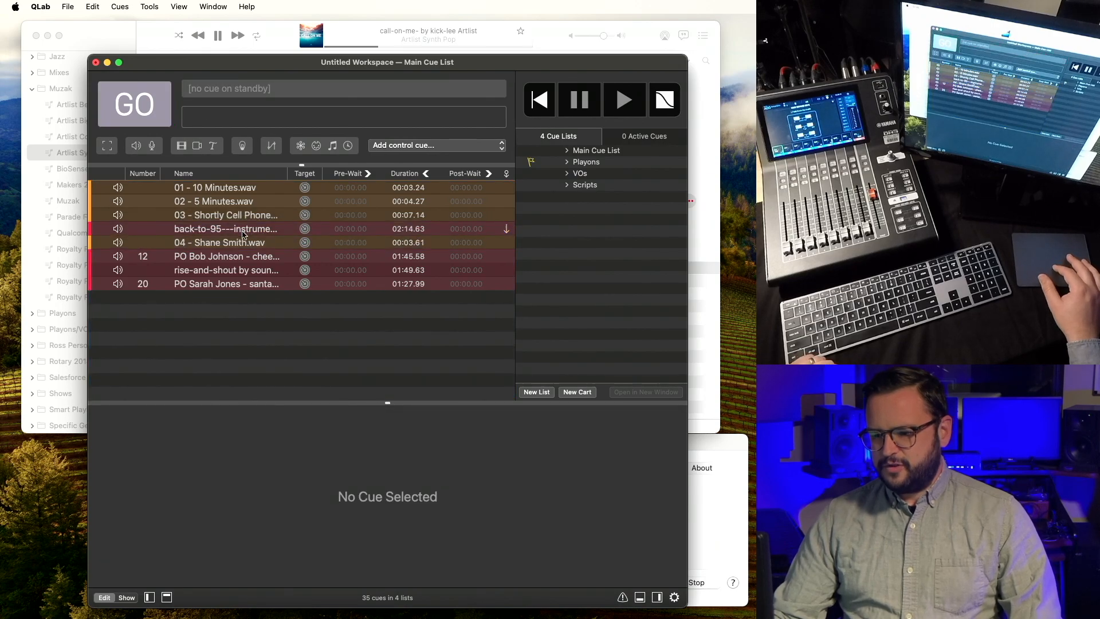
{"action": "left_click", "coordinate": [243, 232]}
{"action": "double_click", "coordinate": [356, 247]}
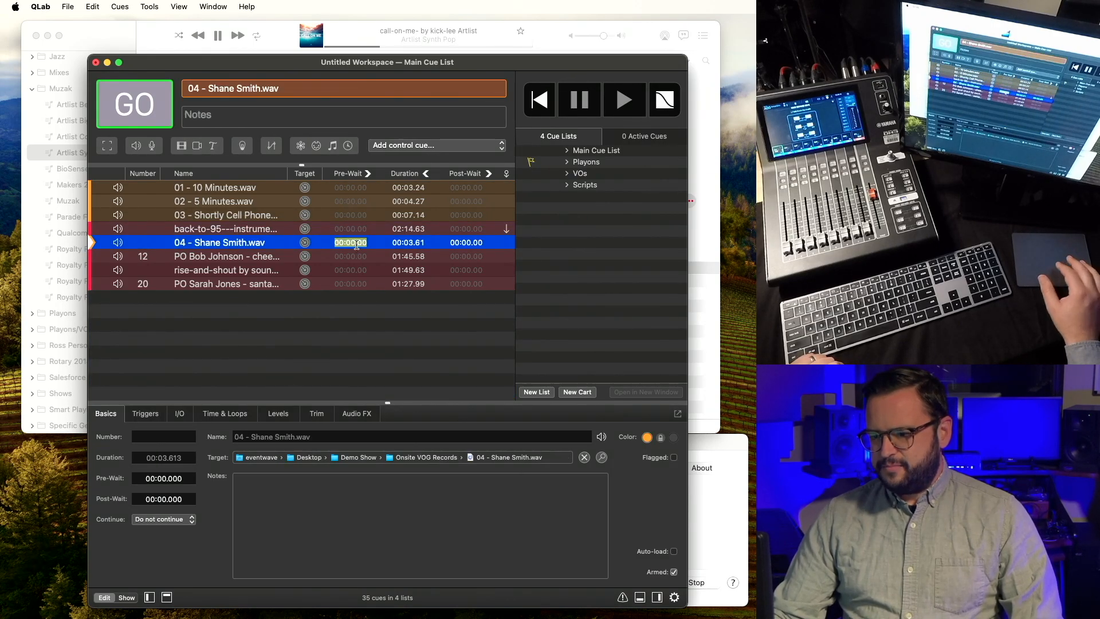
{"action": "type", "text": "2"}
{"action": "key", "text": "Return"}
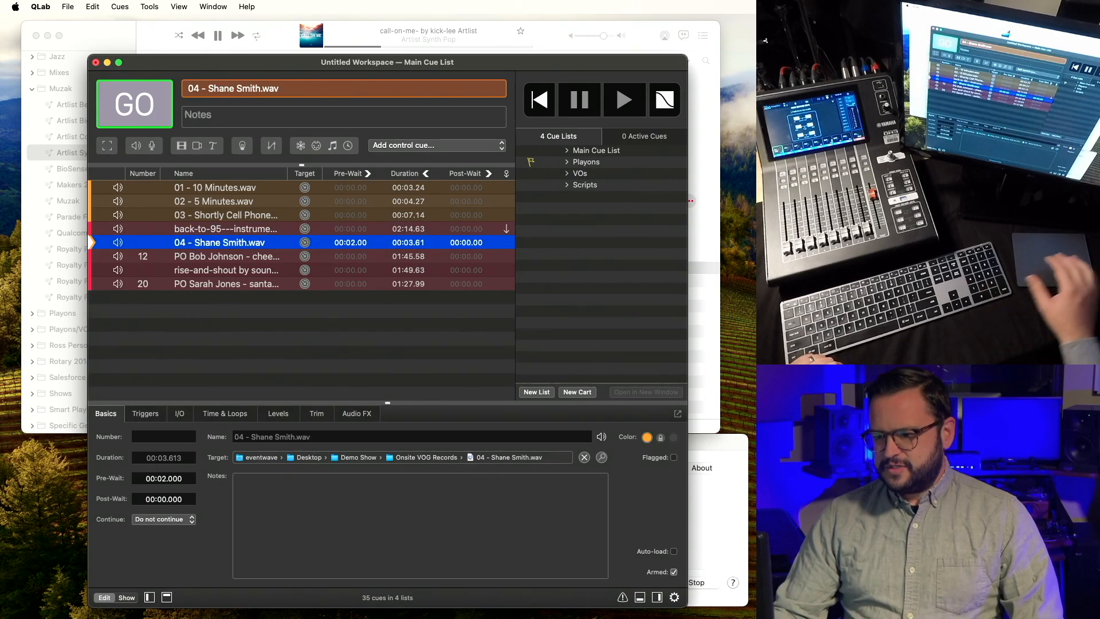
Play the sequence from back-to-95 to check the pre-wait.
{"action": "left_click", "coordinate": [272, 231]}
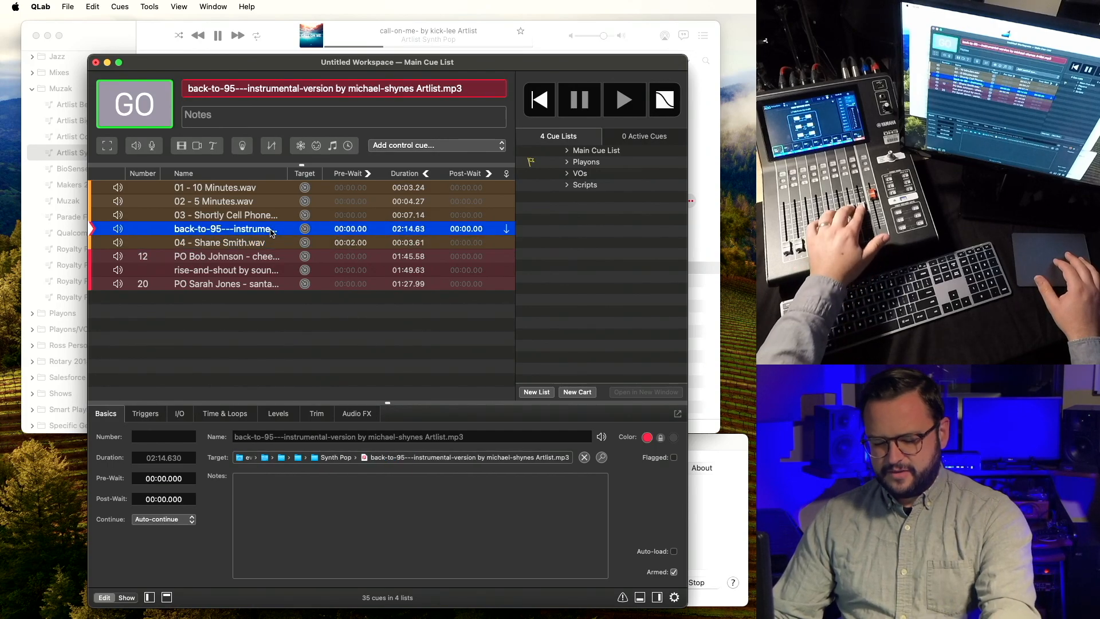
{"action": "key", "text": "space"}
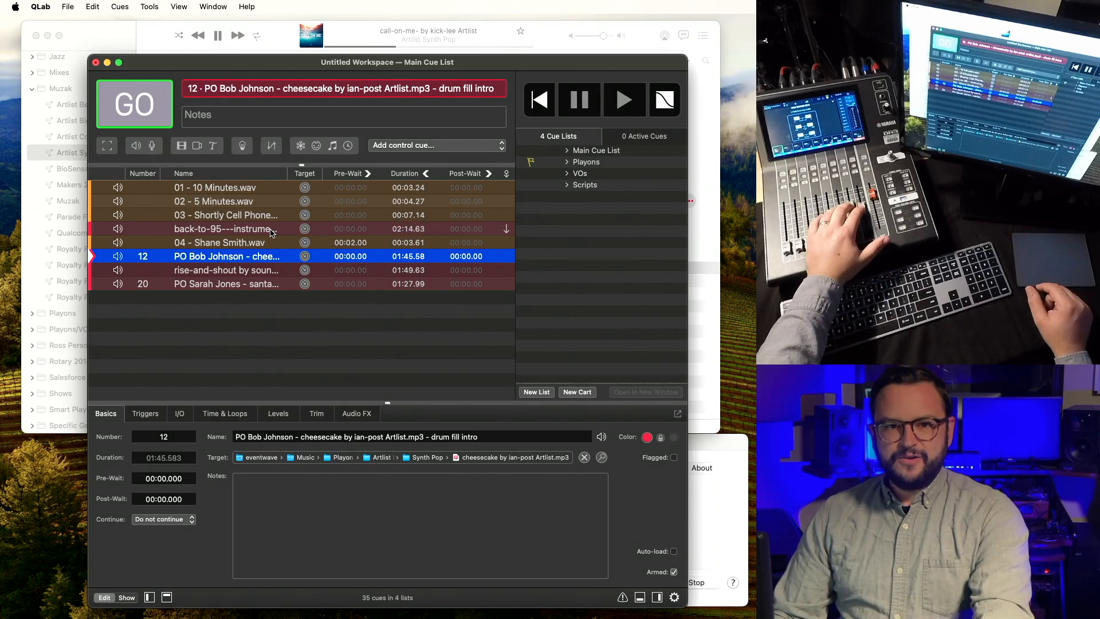
{"action": "left_click", "coordinate": [271, 229]}
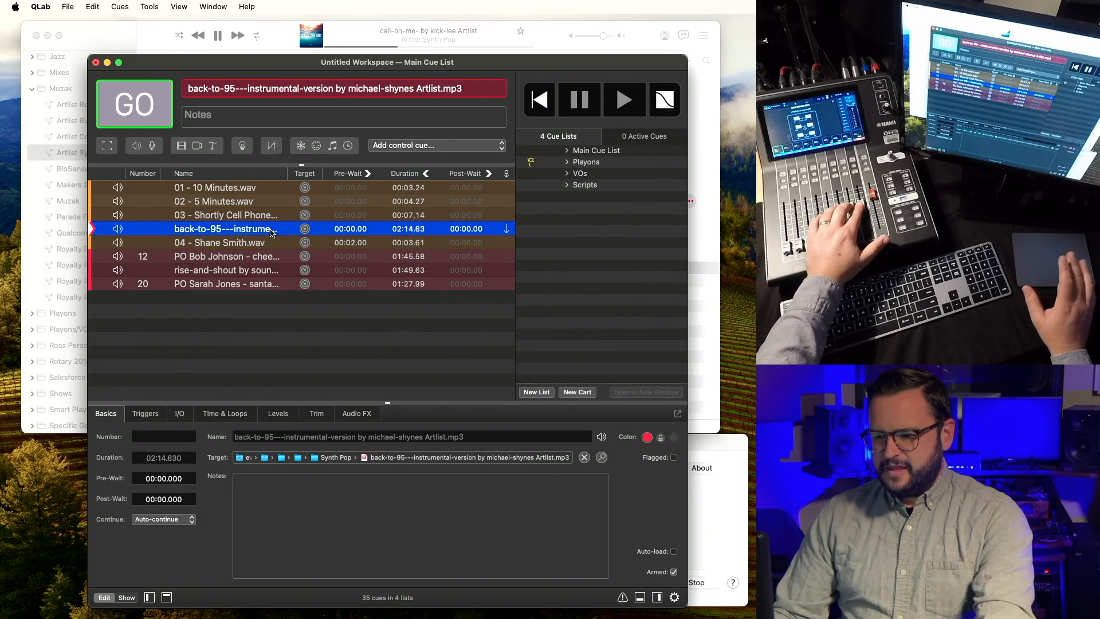
{"action": "left_click", "coordinate": [238, 243]}
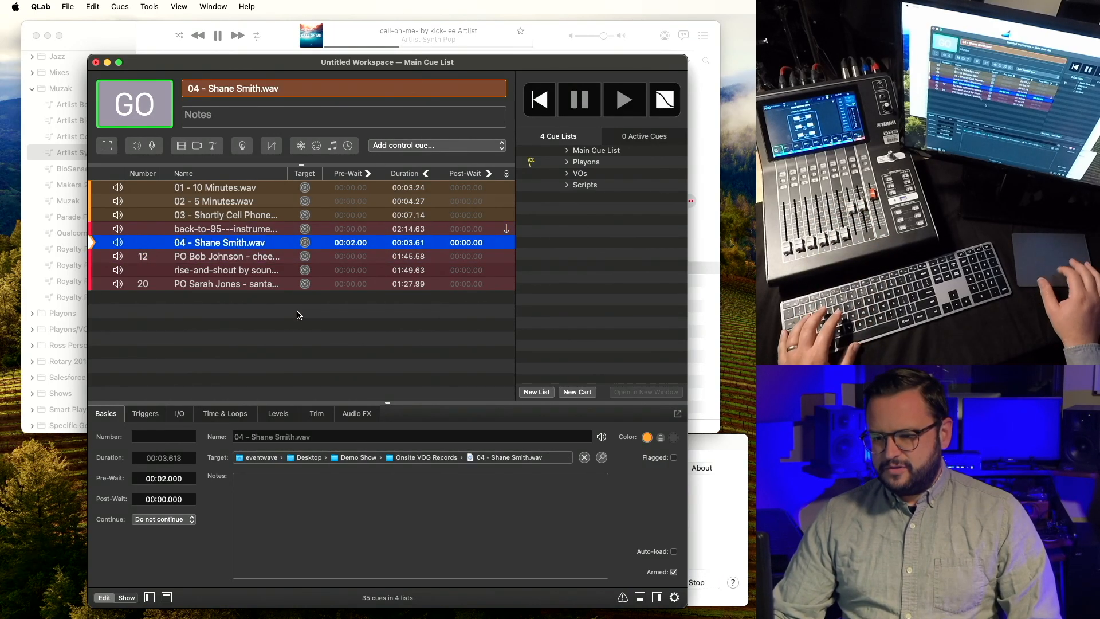
{"action": "key", "text": "q"}
{"action": "key", "text": "Left"}
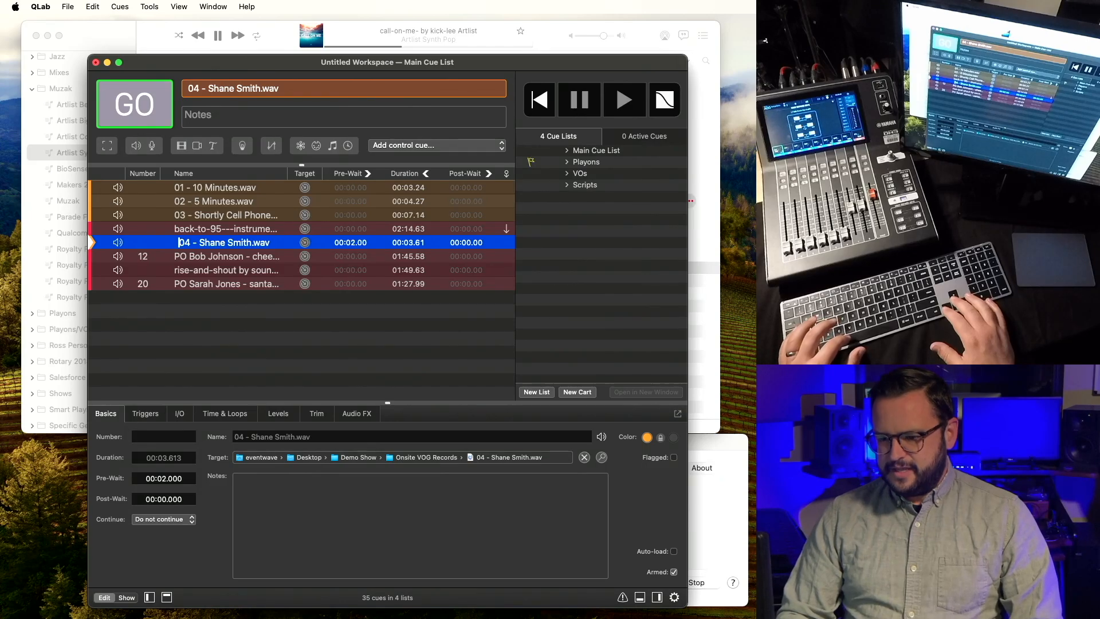
{"action": "key", "text": "Return"}
{"action": "key", "text": "Up"}
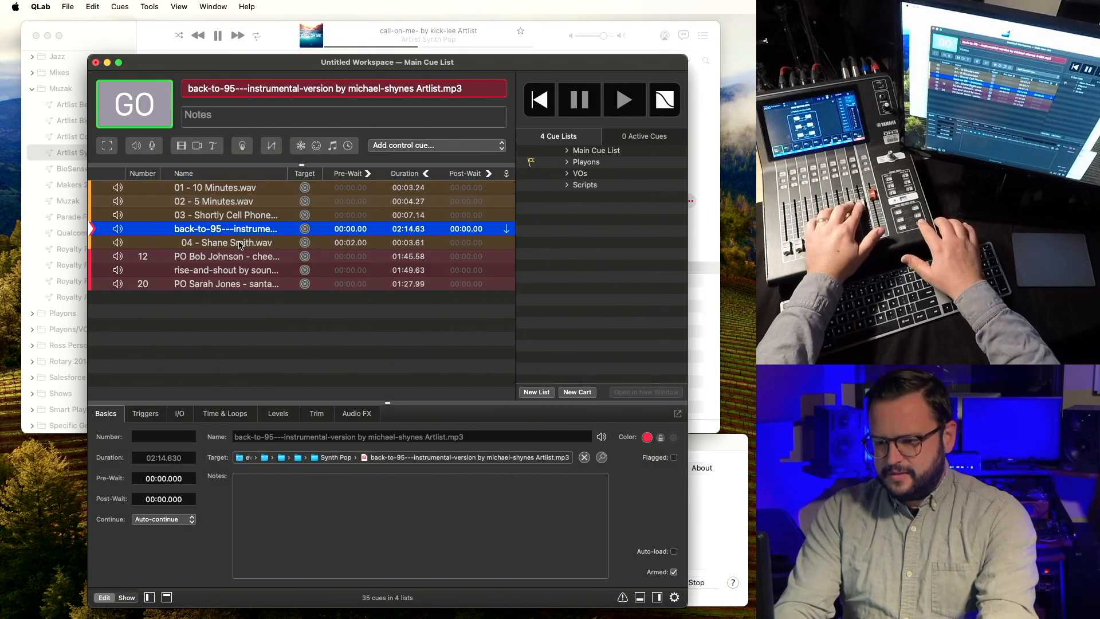
{"action": "key", "text": "space"}
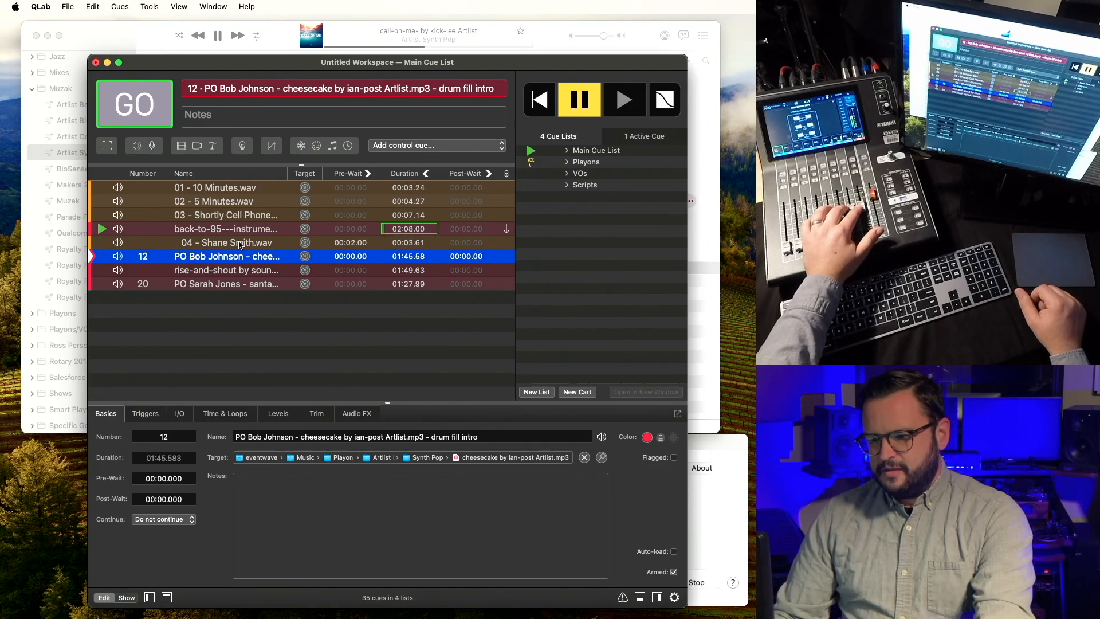
{"action": "key", "text": "Escape"}
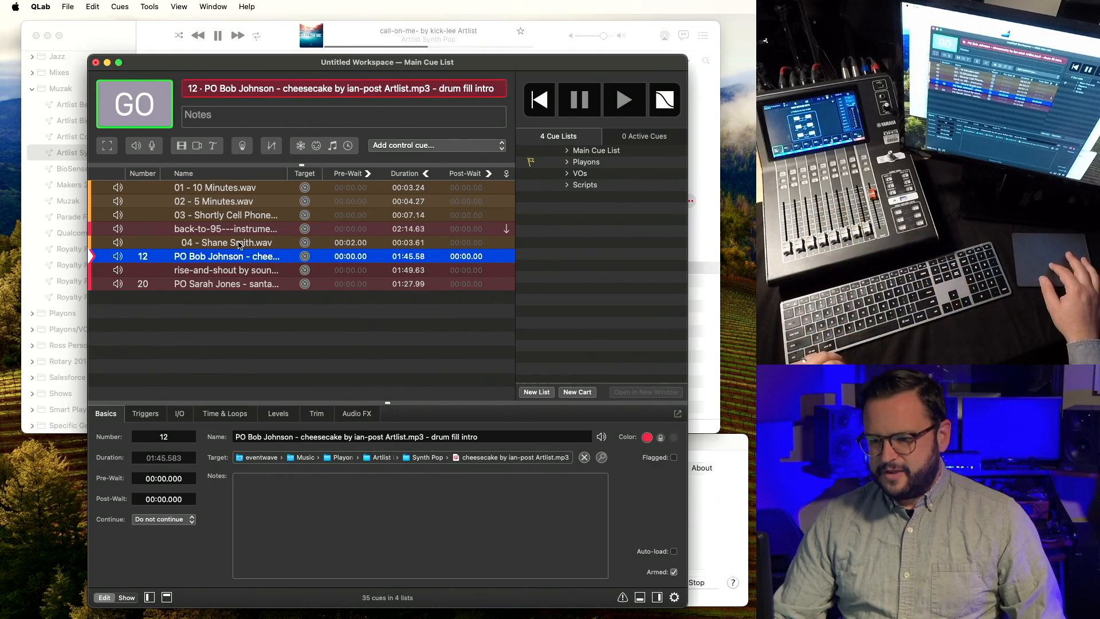
{"action": "left_click", "coordinate": [240, 246]}
{"action": "left_click", "coordinate": [240, 233]}
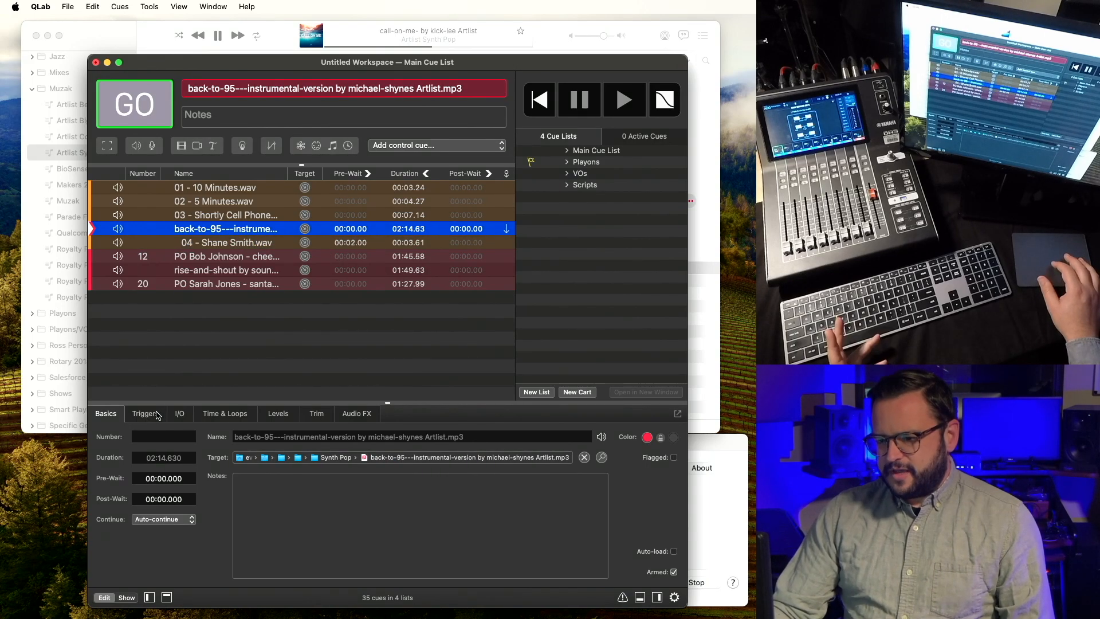
Set the 04 cue to duck other cues by -15 over 0.5 seconds.
{"action": "left_click", "coordinate": [252, 248]}
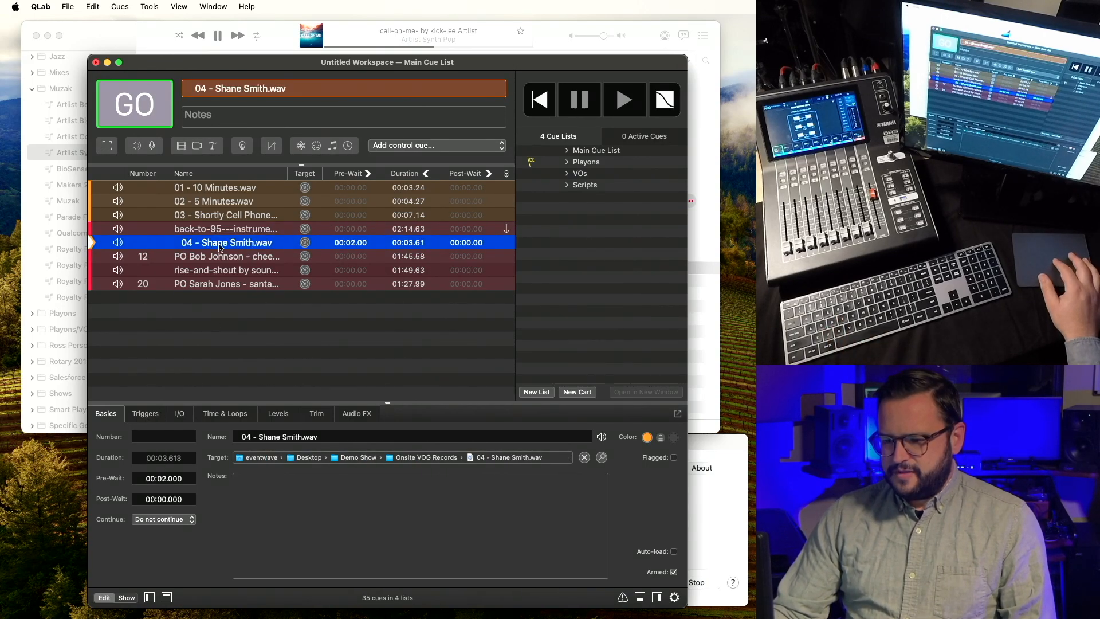
{"action": "left_click", "coordinate": [145, 414]}
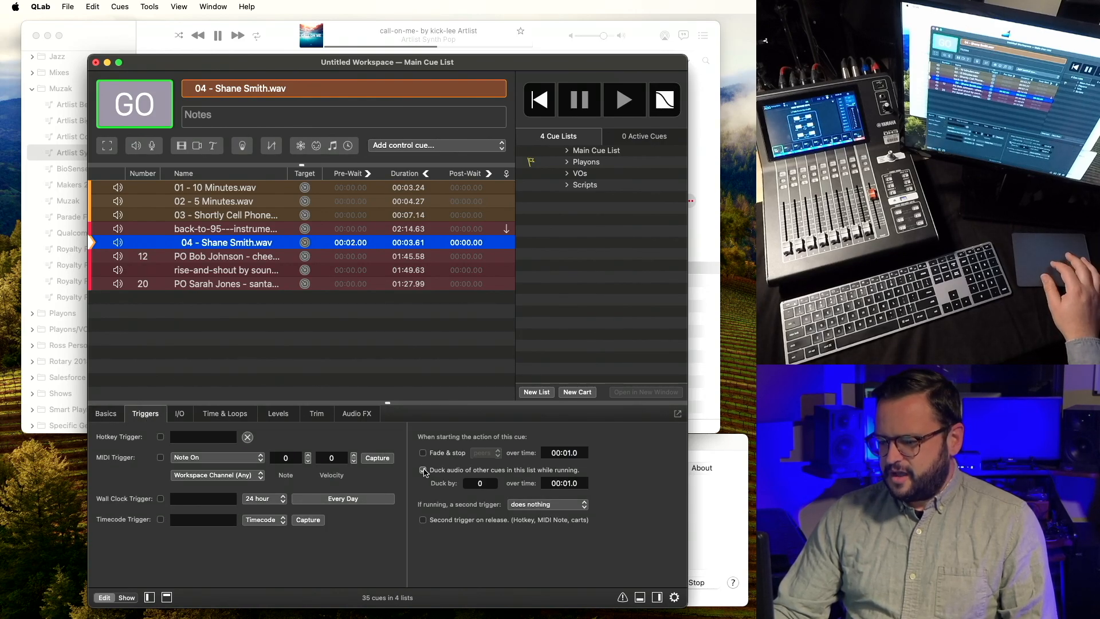
{"action": "left_click", "coordinate": [492, 486]}
{"action": "type", "text": "-12"}
{"action": "key", "text": "Return"}
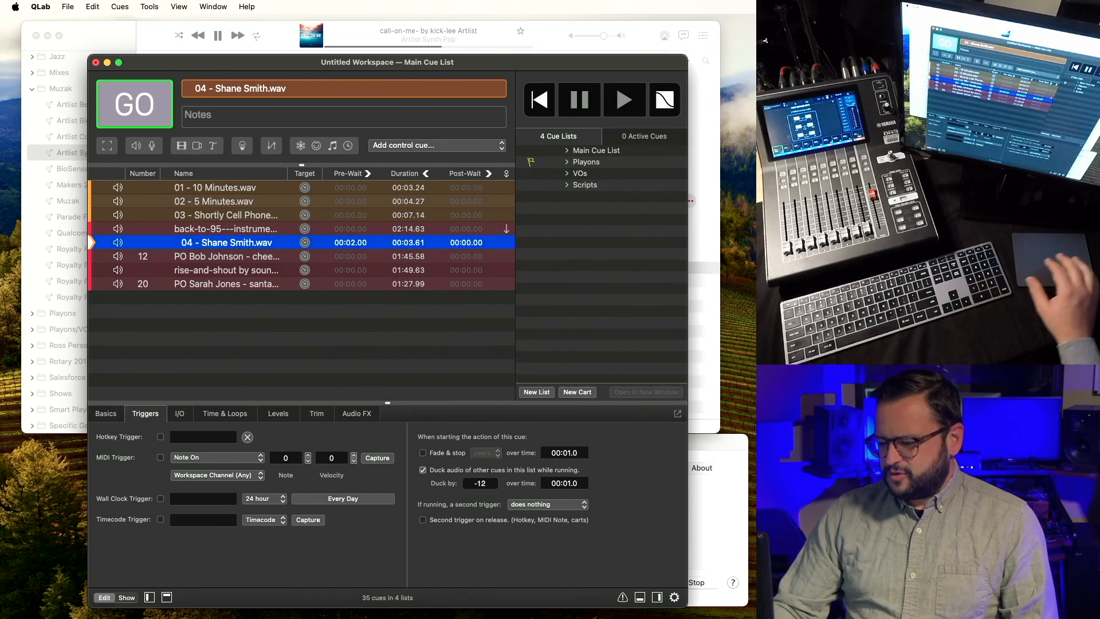
{"action": "left_click", "coordinate": [492, 486]}
{"action": "type", "text": "-15"}
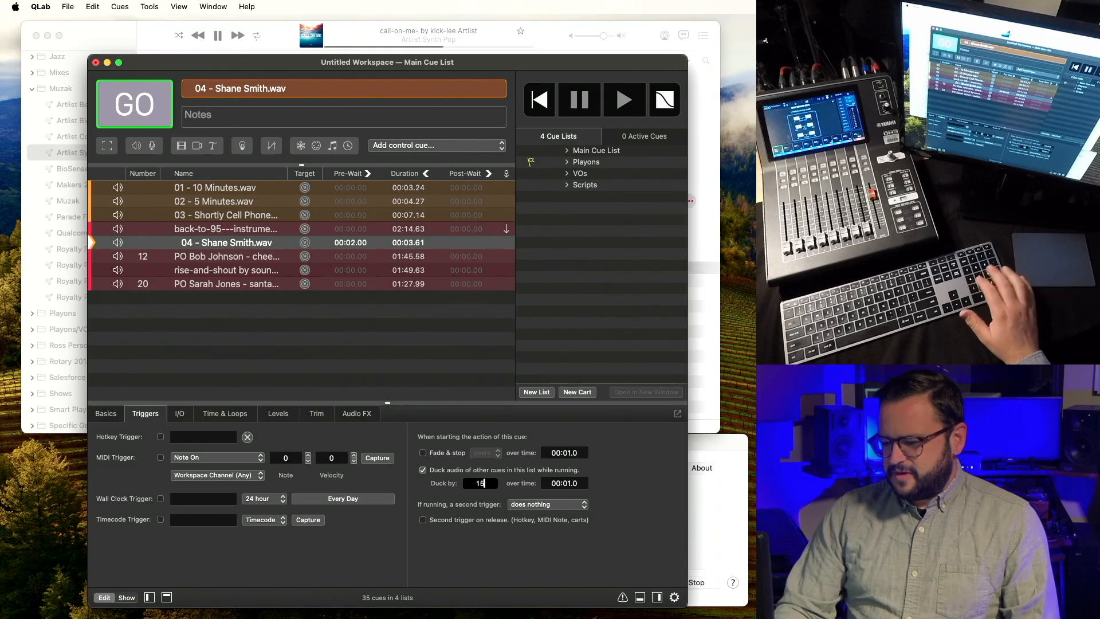
{"action": "key", "text": "Return"}
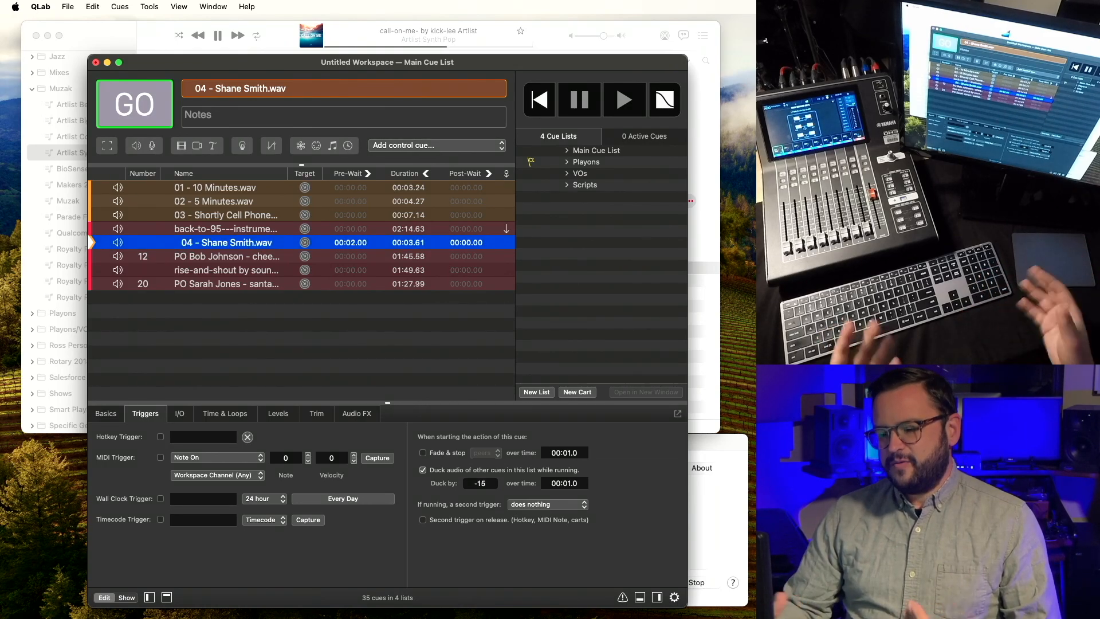
{"action": "left_click", "coordinate": [579, 484]}
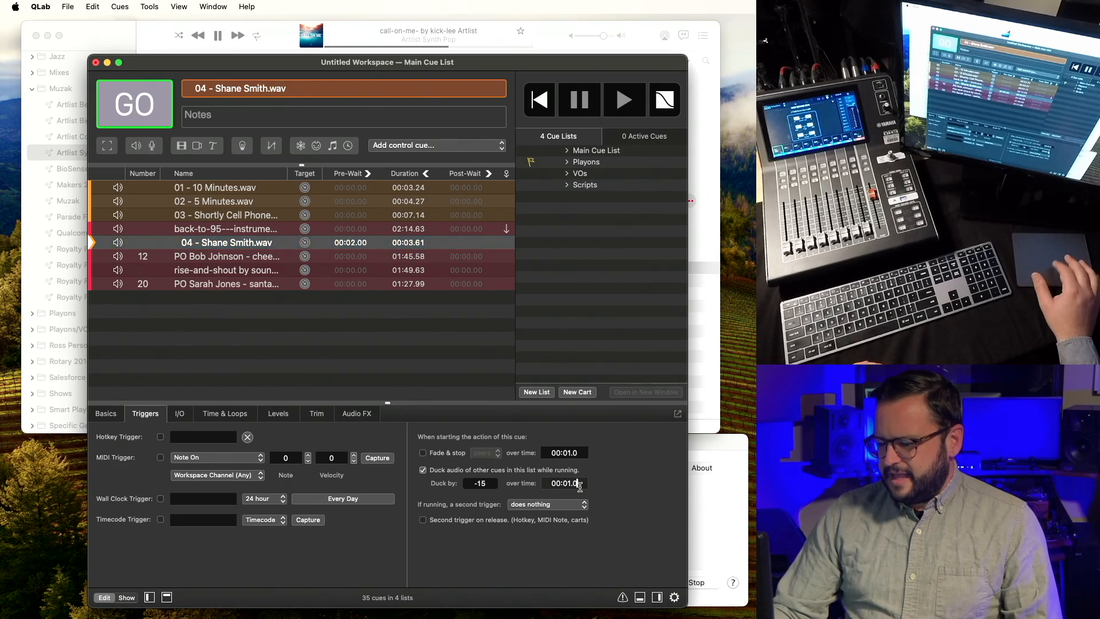
{"action": "type", "text": "0.5"}
{"action": "key", "text": "Return"}
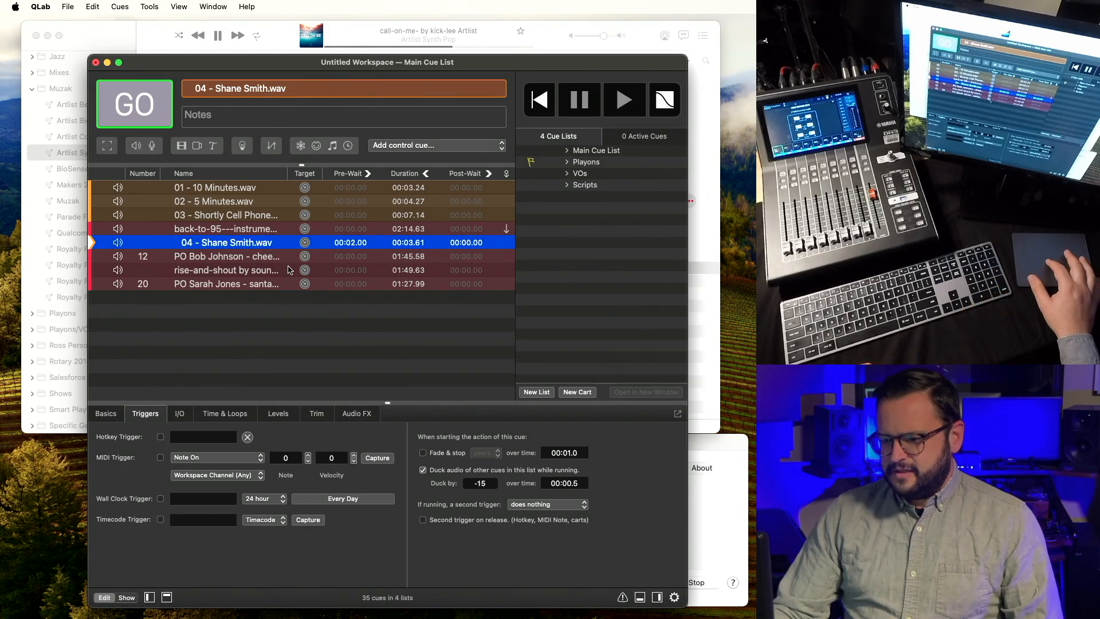
Play from back-to-95 to hear the ducking, then fade out.
{"action": "left_click", "coordinate": [259, 229]}
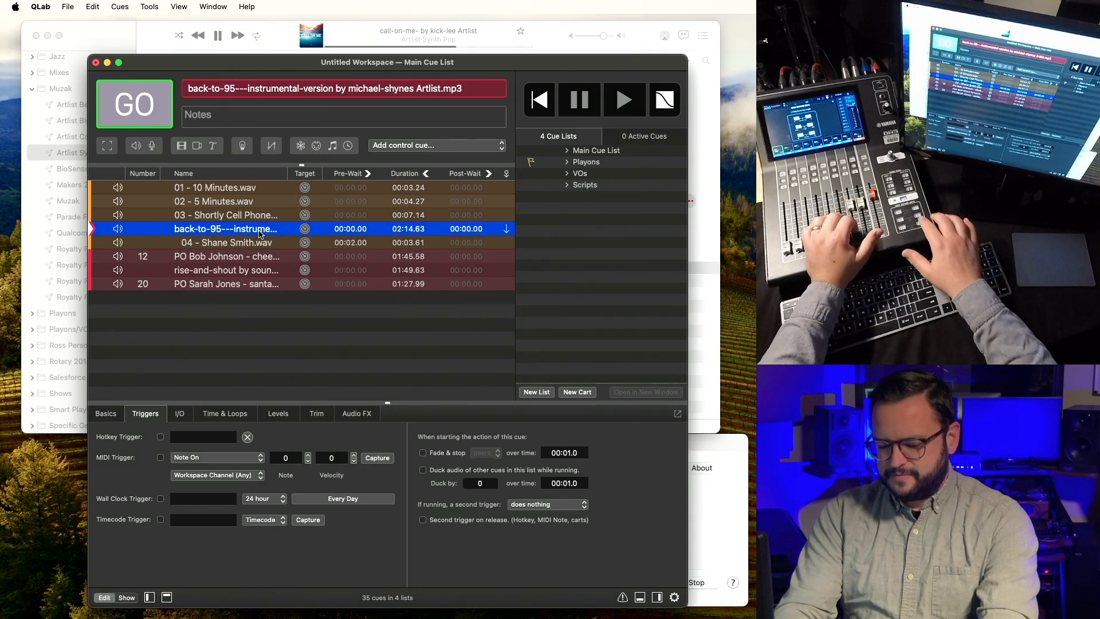
{"action": "key", "text": "space"}
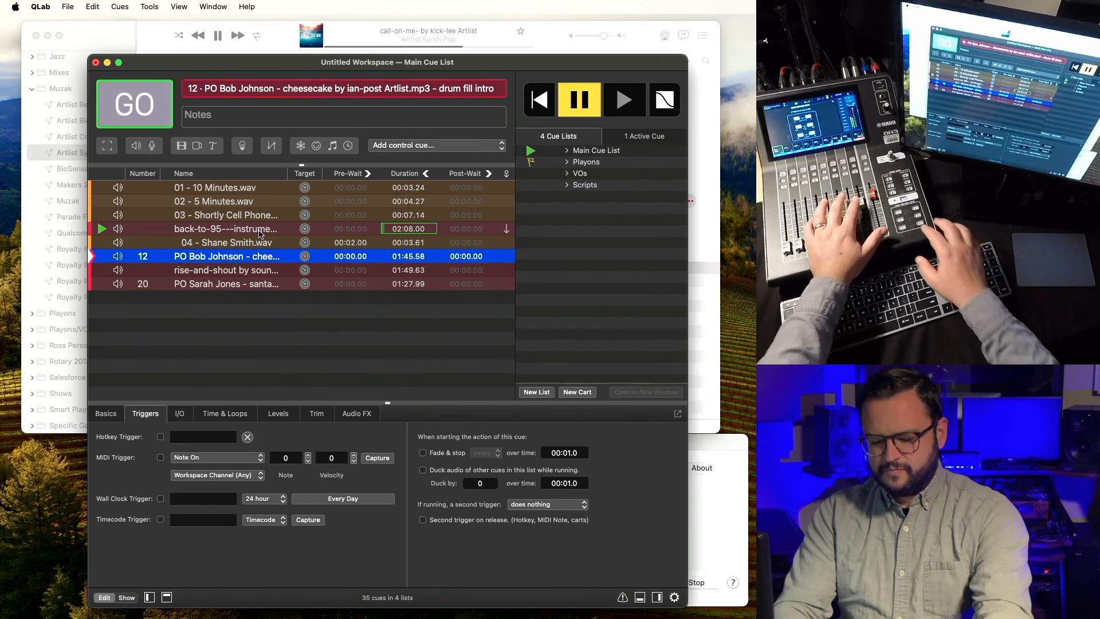
{"action": "key", "text": "Escape"}
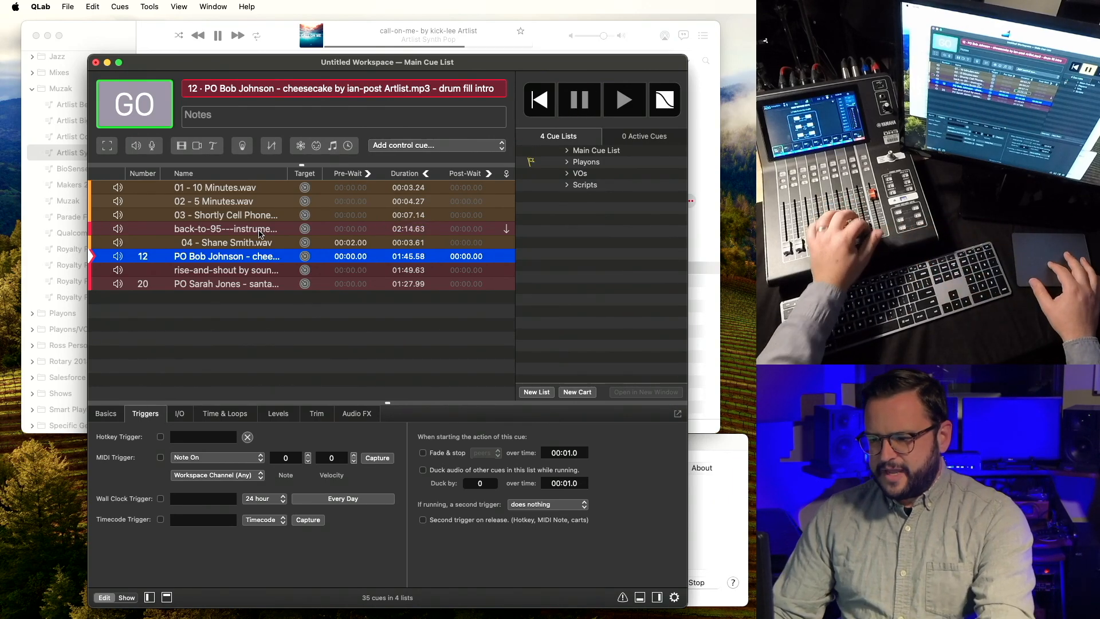
{"action": "left_click", "coordinate": [256, 242]}
{"action": "left_click", "coordinate": [240, 413]}
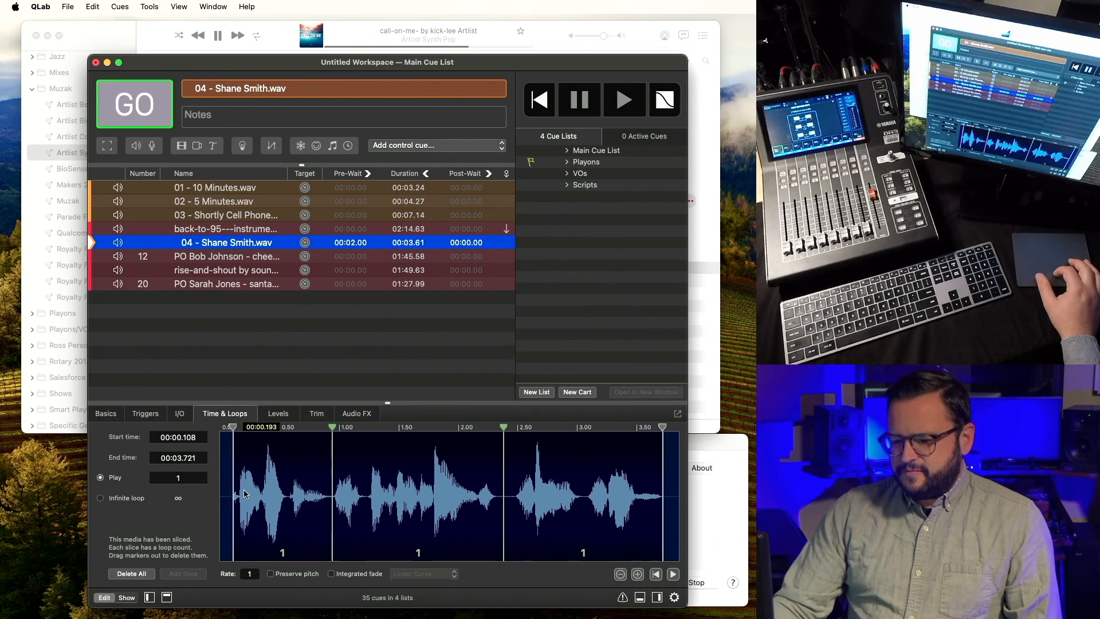
Drag the 04 cue's start marker back to 00:00.000 and show its Levels.
{"action": "left_click_drag", "start_coordinate": [233, 427], "coordinate": [199, 432]}
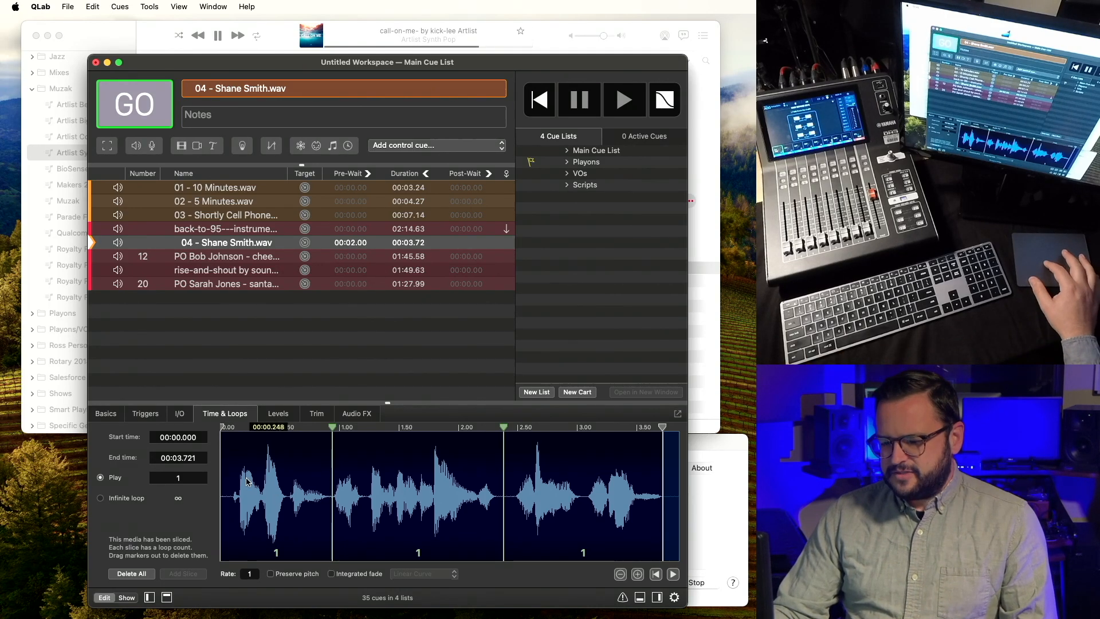
{"action": "left_click", "coordinate": [279, 413]}
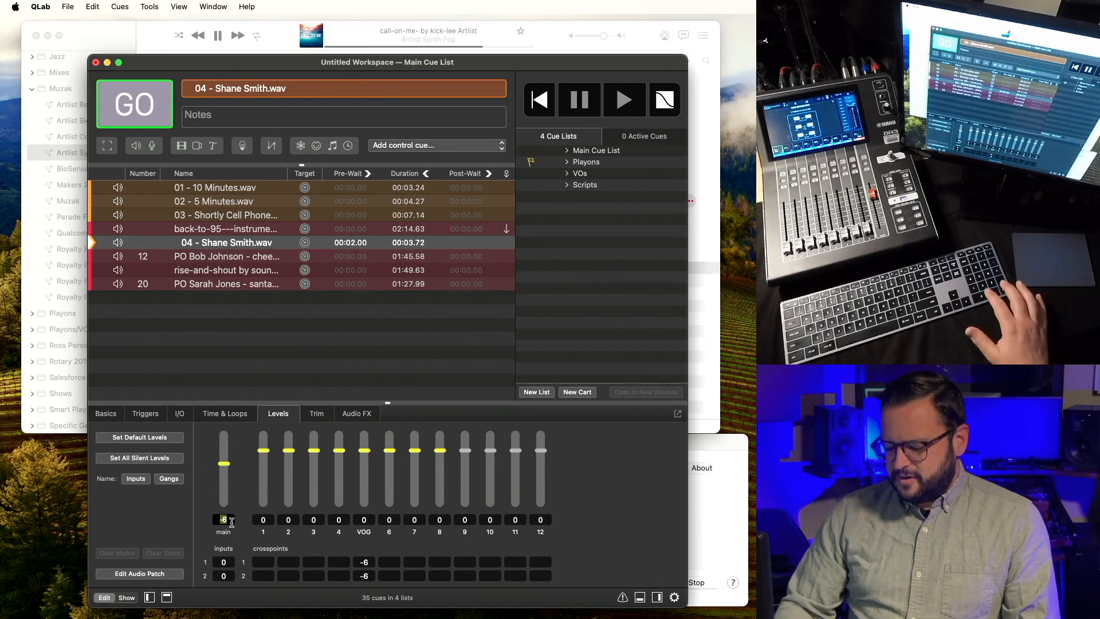
Set main level to 0 on cue 04 and cues 01–03, then play from back-to-95.
{"action": "type", "text": "0"}
{"action": "key", "text": "Return"}
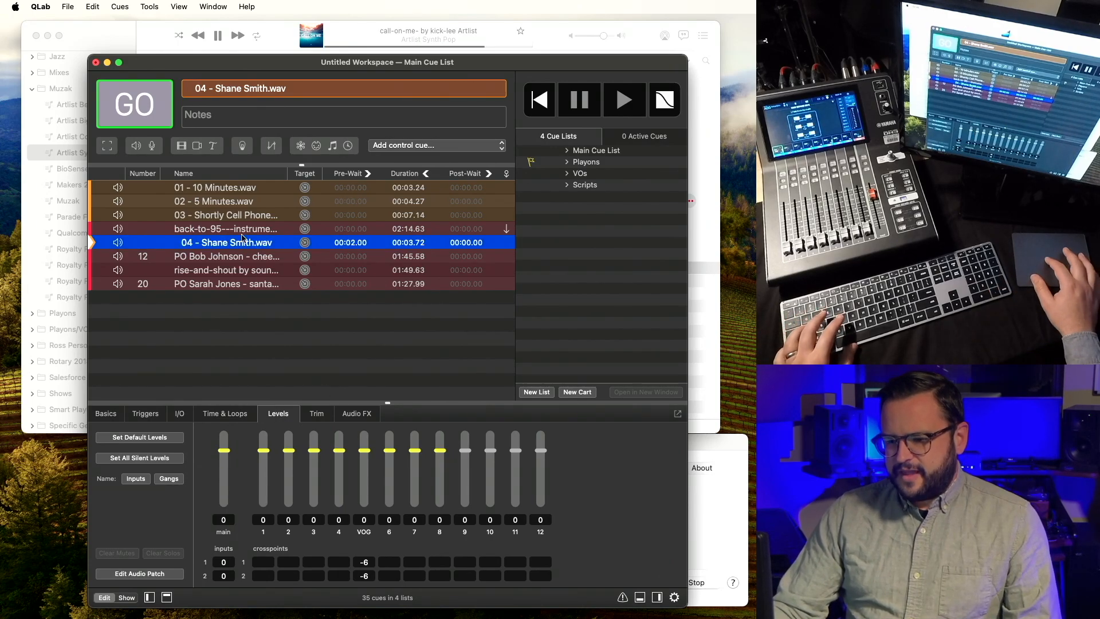
{"action": "key", "text": "Up"}
{"action": "key", "text": "Up"}
{"action": "key", "text": "shift+Up"}
{"action": "key", "text": "shift+Up"}
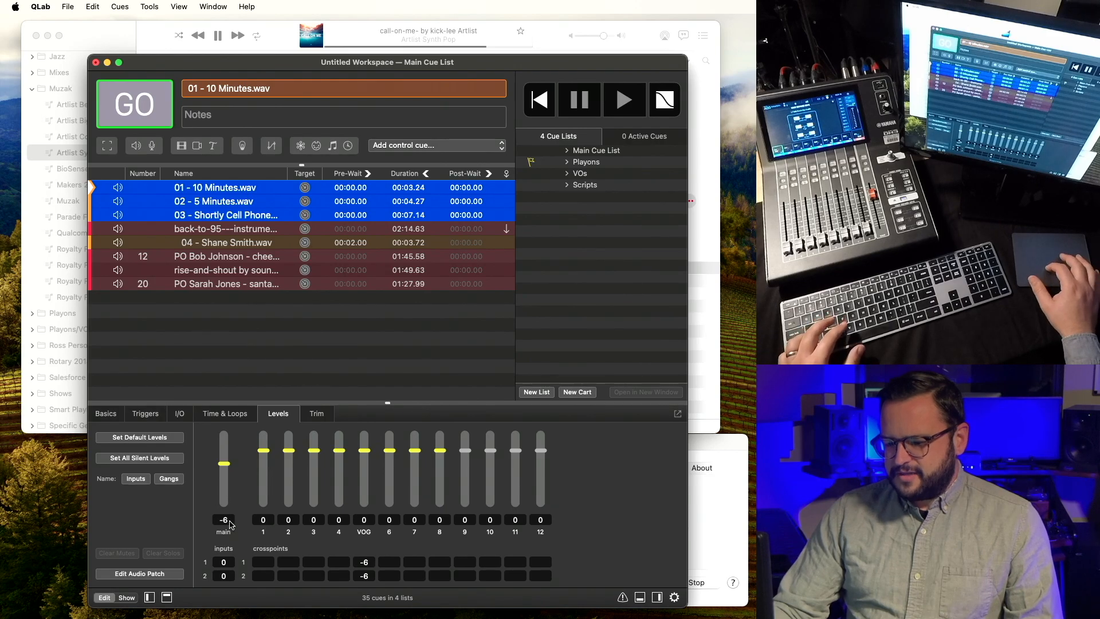
{"action": "left_click", "coordinate": [226, 521]}
{"action": "type", "text": "0"}
{"action": "key", "text": "Return"}
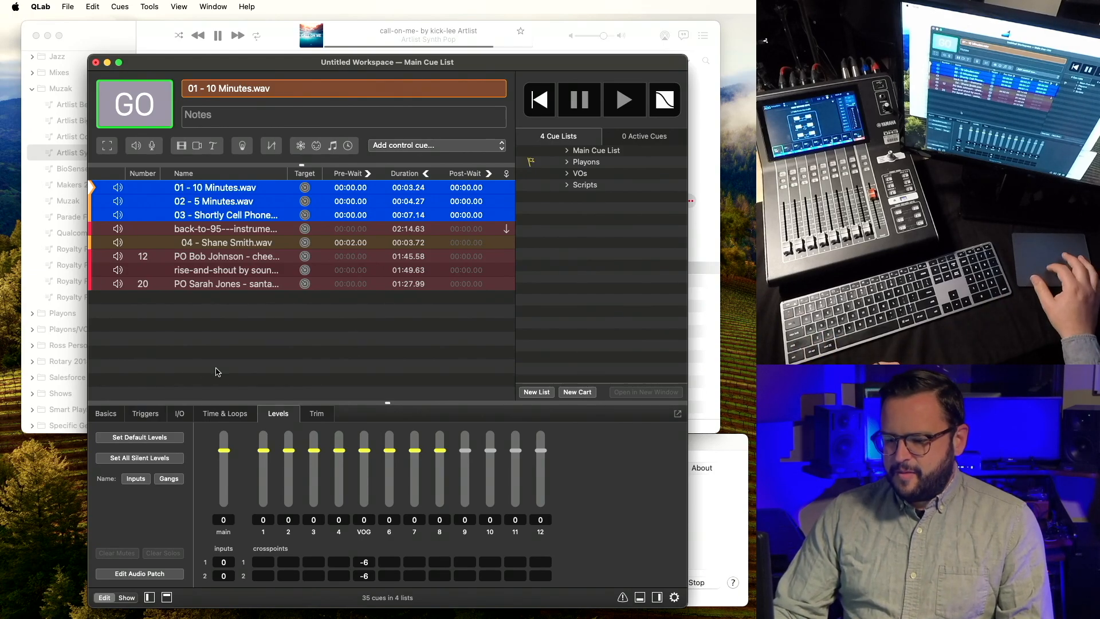
{"action": "left_click", "coordinate": [259, 232]}
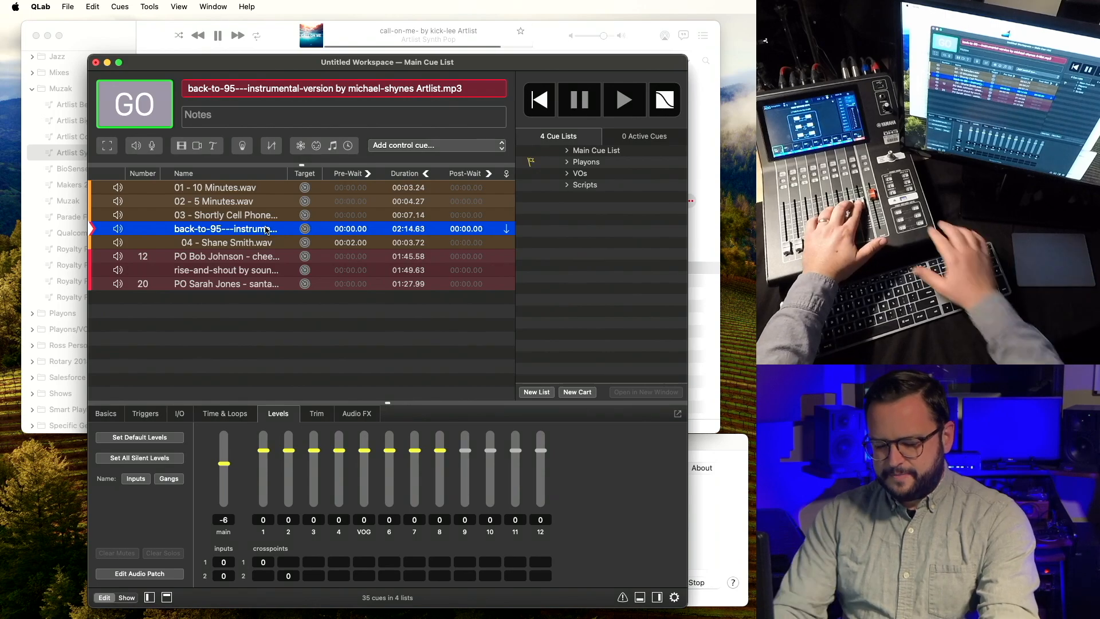
{"action": "key", "text": "space"}
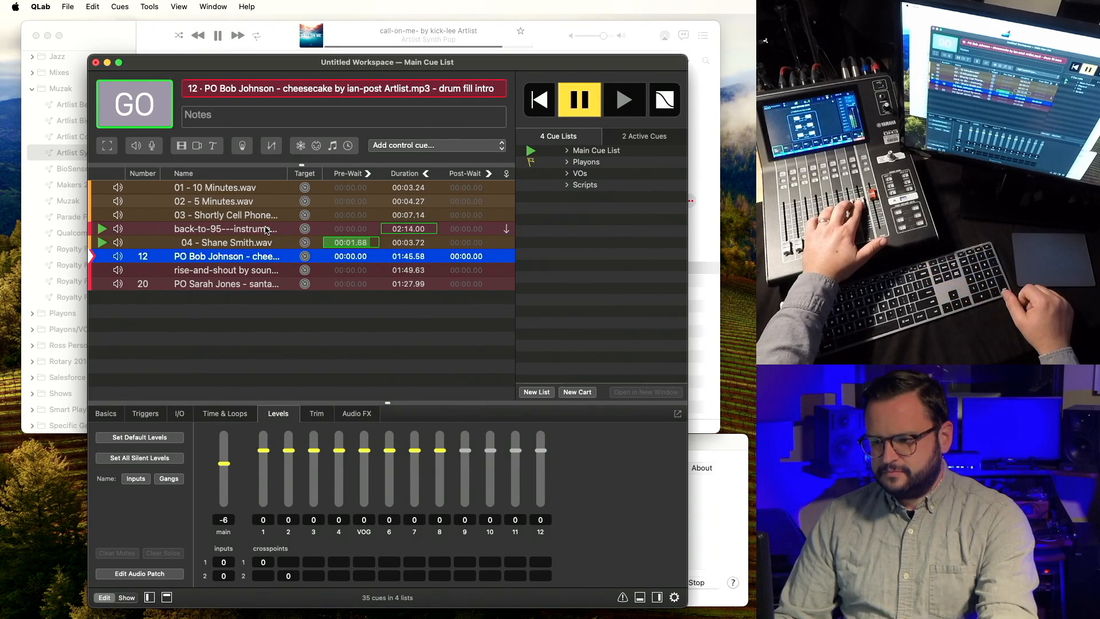